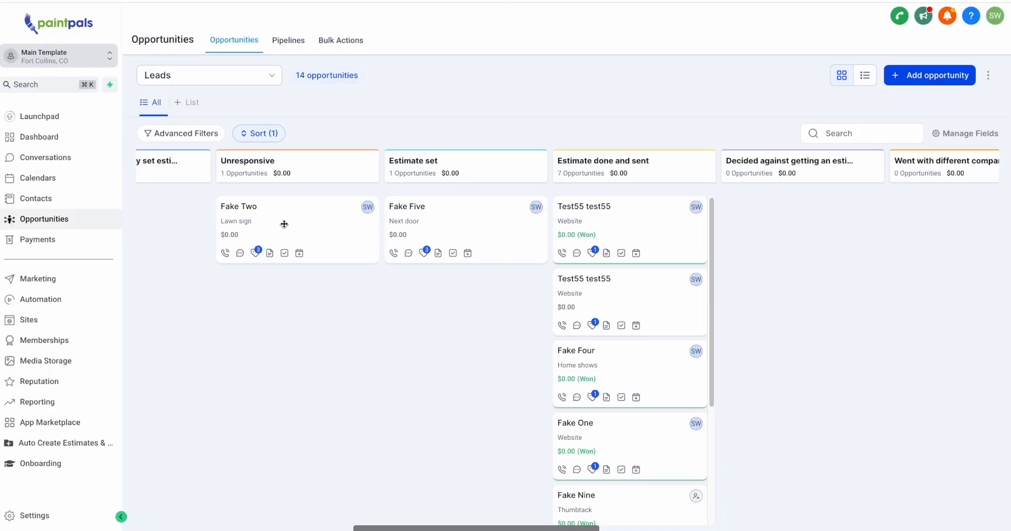
# Move the Lawn sign opportunity from Unresponsive to Estimate set, and open that lead's folder in the Google Drive Sales folder
pyautogui.moveTo(247, 212); pyautogui.dragTo(434, 349)
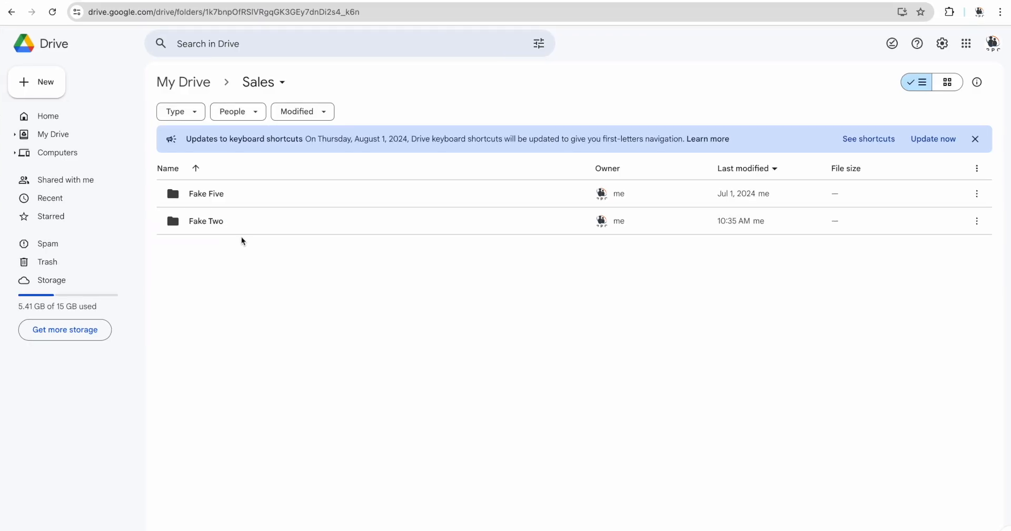
pyautogui.doubleClick(226, 231)
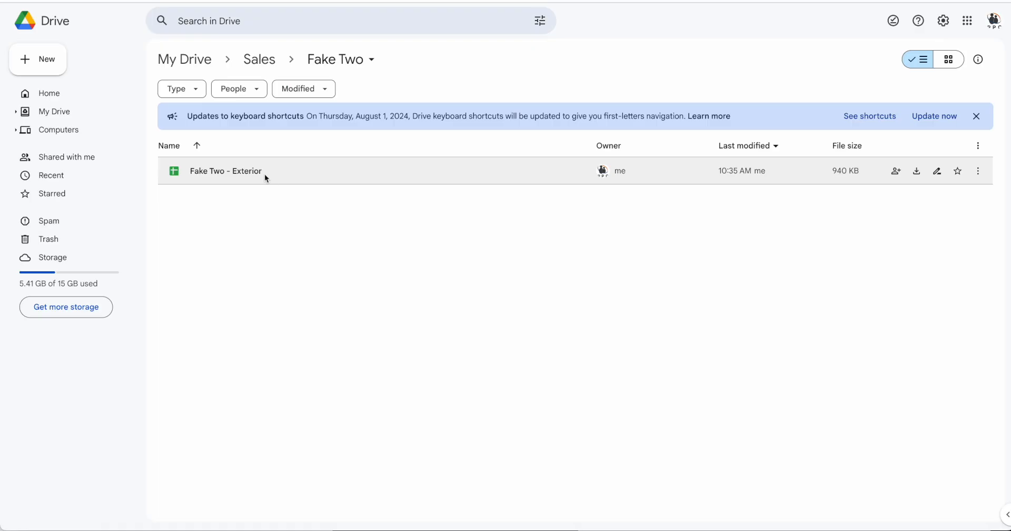
# Open the lead's Exterior estimate sheet and check the prefilled name, street, email and phone cells on the Contract sheet
pyautogui.doubleClick(264, 174)
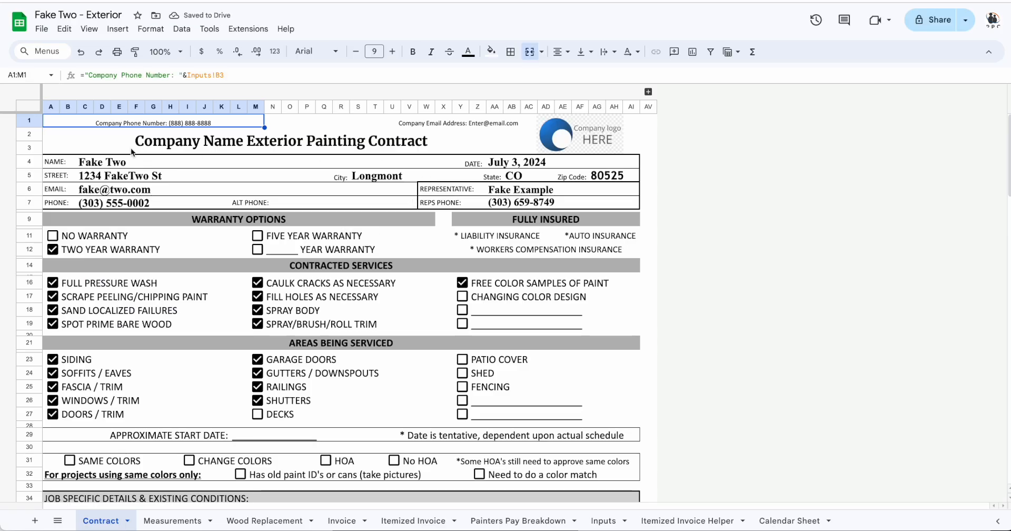
pyautogui.click(99, 161)
pyautogui.click(107, 175)
pyautogui.click(109, 189)
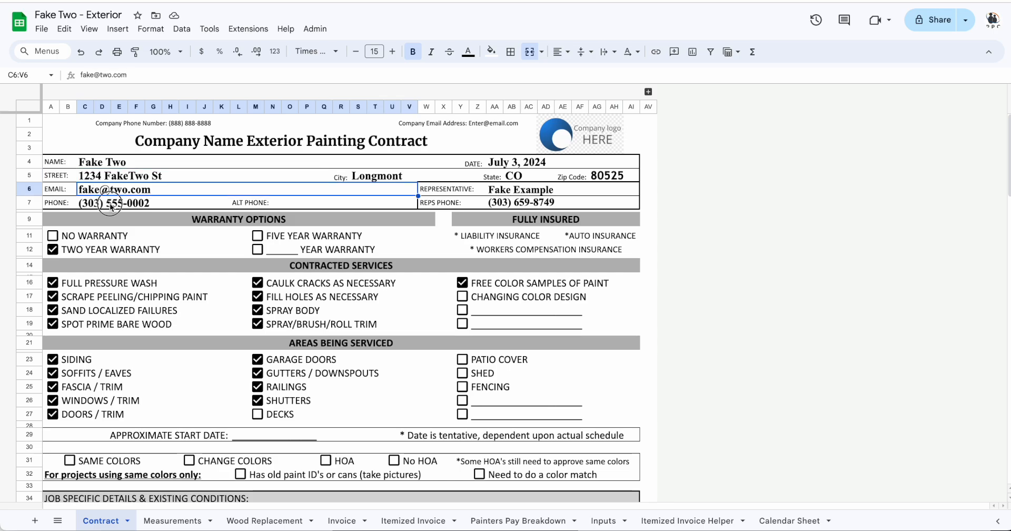
pyautogui.click(111, 203)
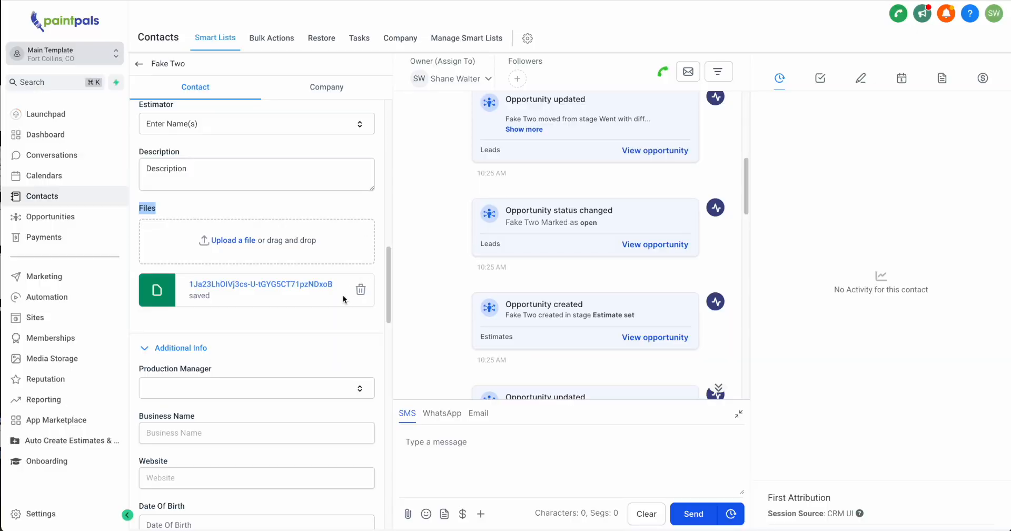
# Find the Files field on the lead's CRM contact record and open the saved link in it
pyautogui.moveTo(273, 208); pyautogui.dragTo(135, 208)
pyautogui.click(277, 287)
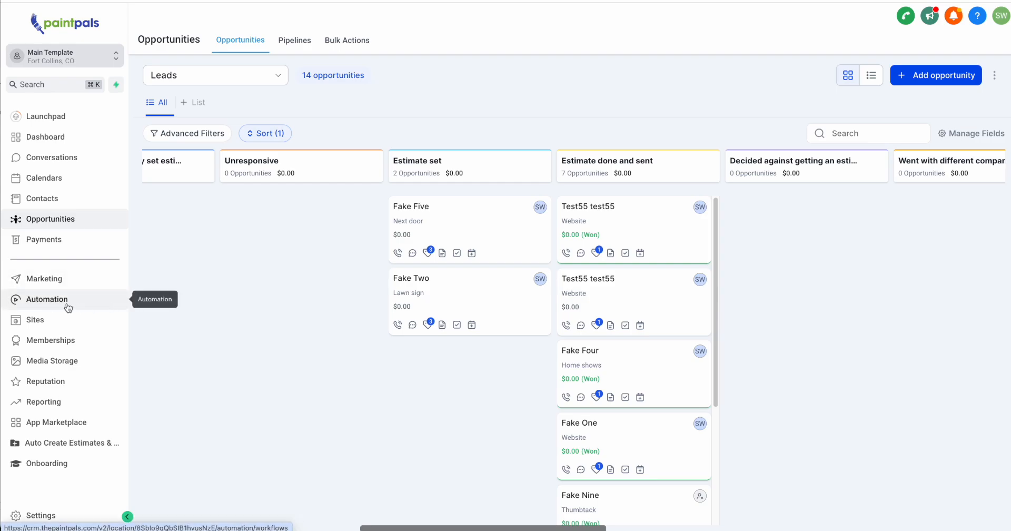
# Open the Exterior 3.1 measuring sheet in Google Drive, view its Calendar Sheet, and return to the Contract sheet
pyautogui.click(1009, 145)
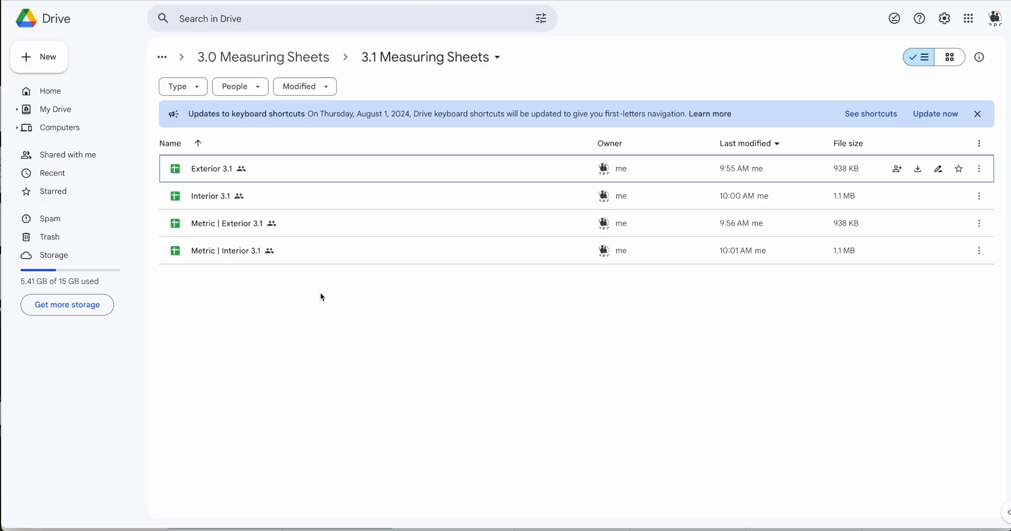
pyautogui.doubleClick(280, 179)
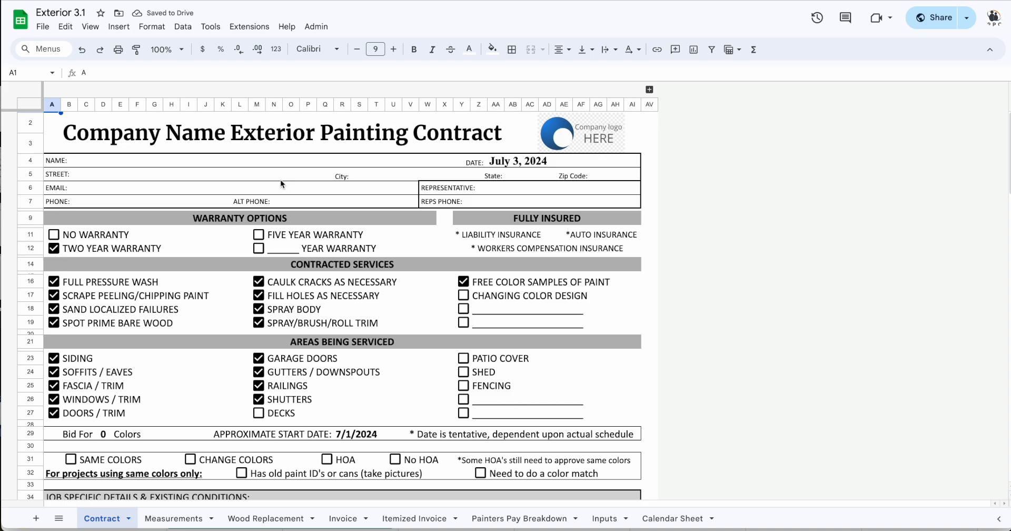
pyautogui.click(677, 519)
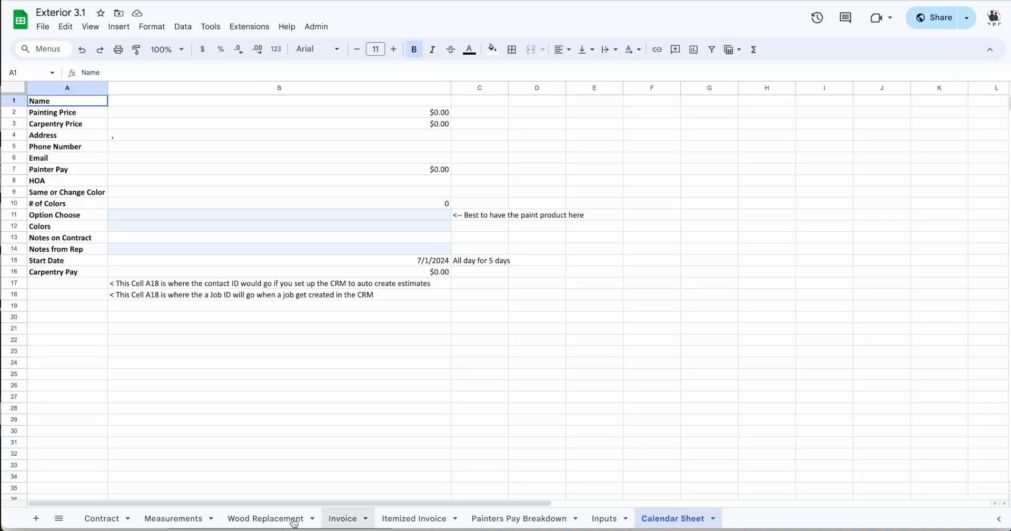
pyautogui.click(98, 522)
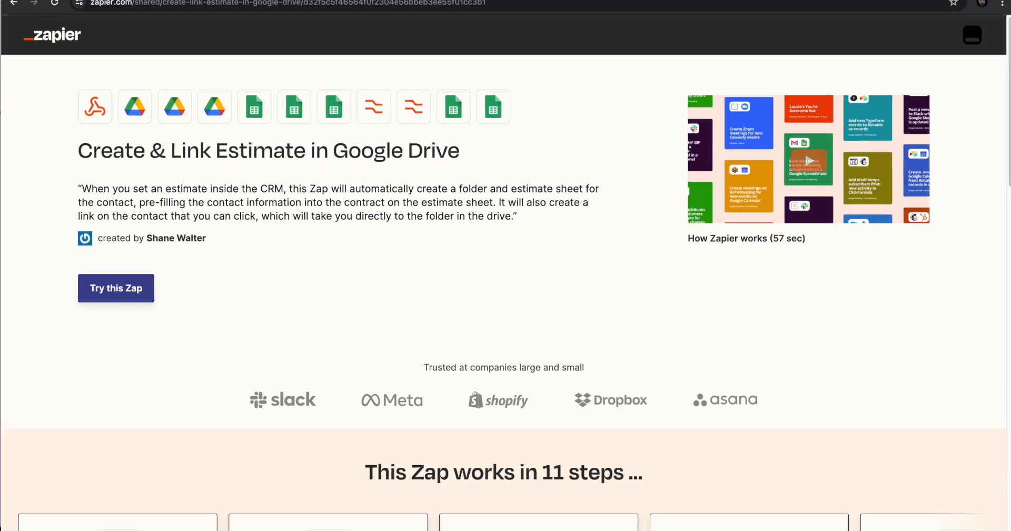
# Review the Create & Link Estimate in Google Drive Zap template and its first steps in Zapier, and go back to the CRM
pyautogui.moveTo(100, 141); pyautogui.dragTo(398, 141)
pyautogui.click(149, 165)
pyautogui.moveTo(92, 145); pyautogui.dragTo(430, 141)
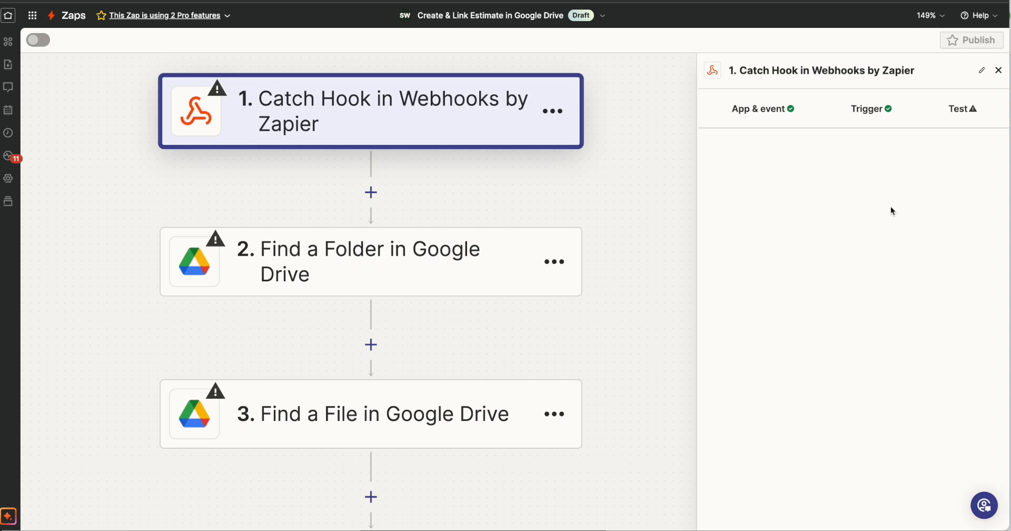
pyautogui.scroll(2, 473, 375)
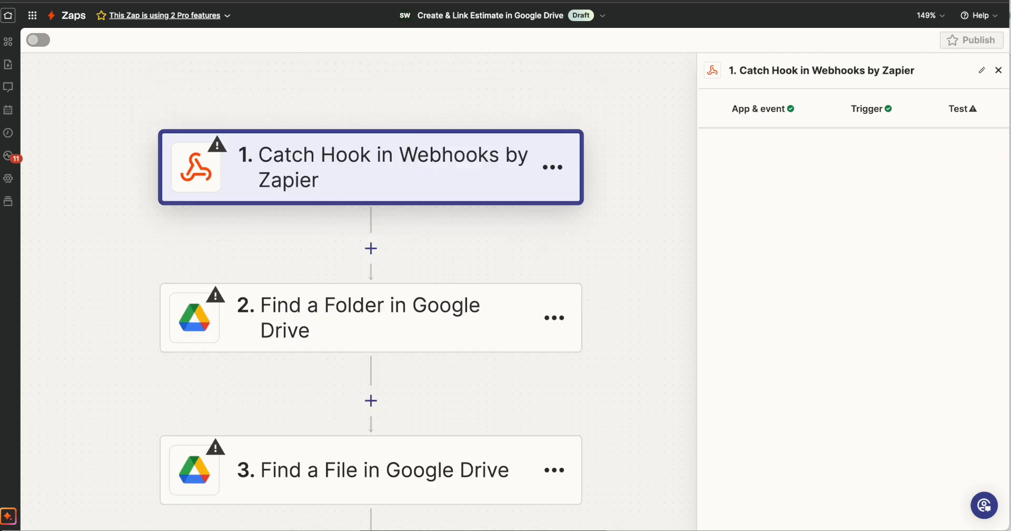
pyautogui.moveTo(476, 0); pyautogui.dragTo(559, 1)
pyautogui.click(560, 1)
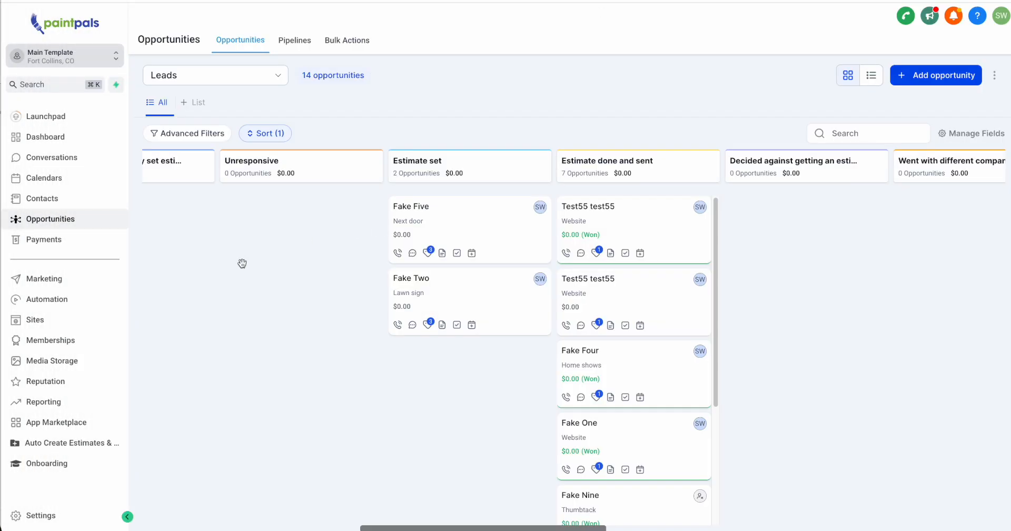
# Open the Create Folder & Estimate In Google Drive for Set Estimates example workflow from Onboarding's Webhook (Data Out) Examples folder
pyautogui.click(47, 299)
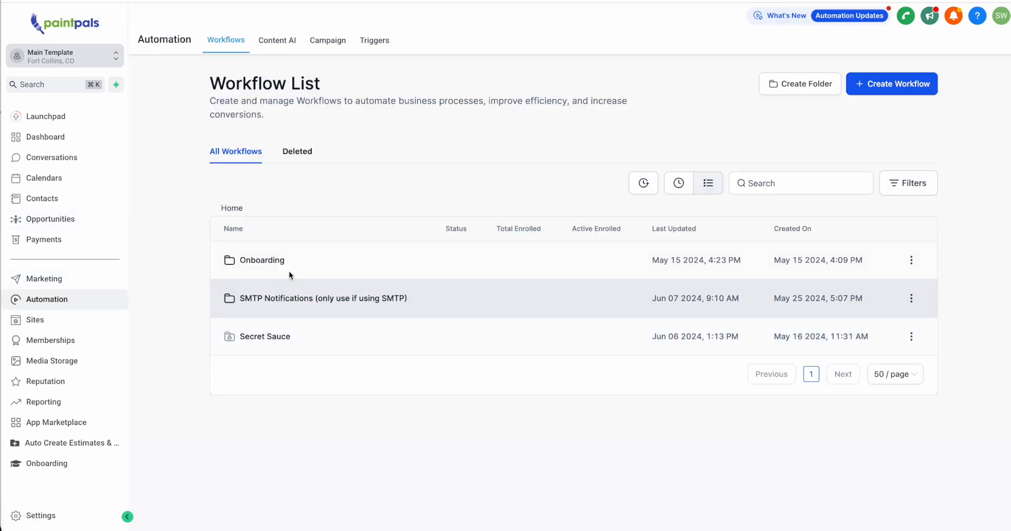
pyautogui.click(283, 261)
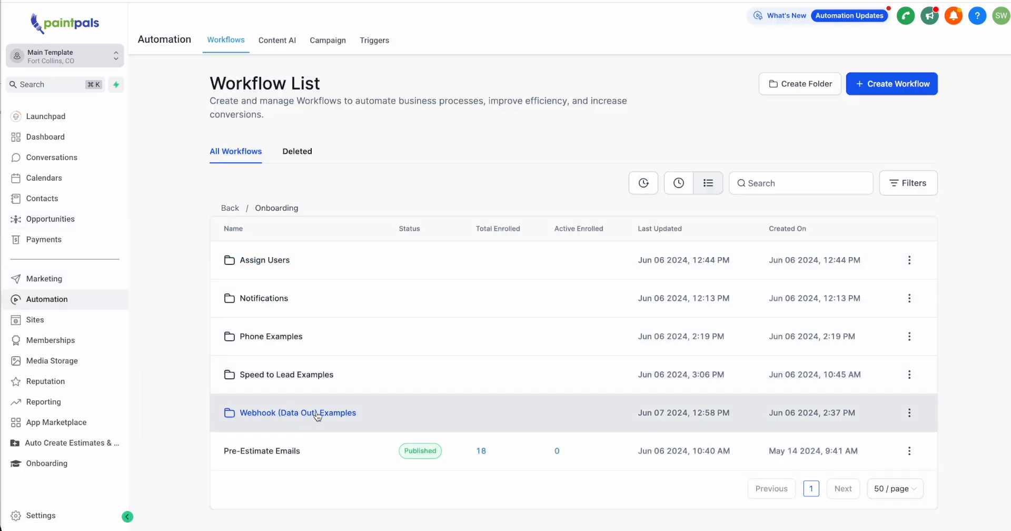
pyautogui.click(351, 414)
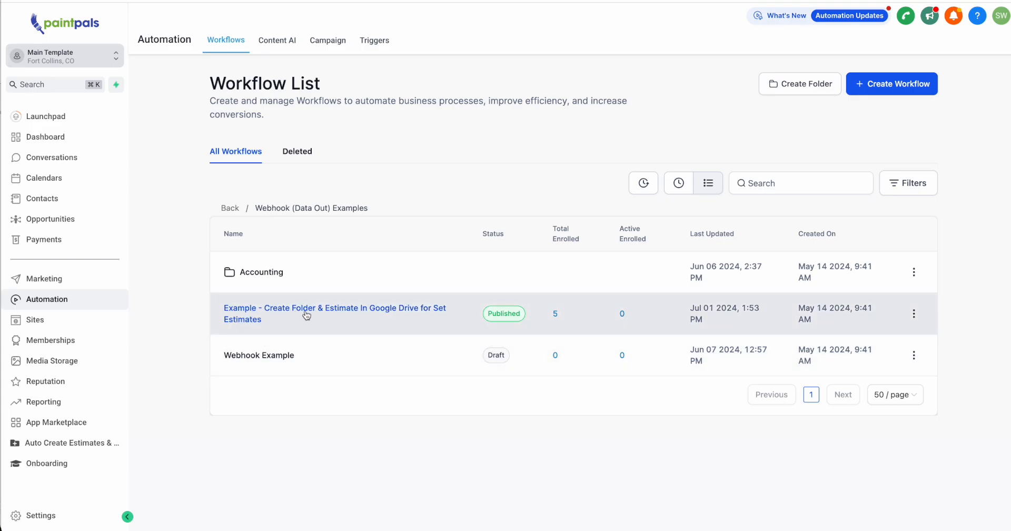
pyautogui.click(430, 313)
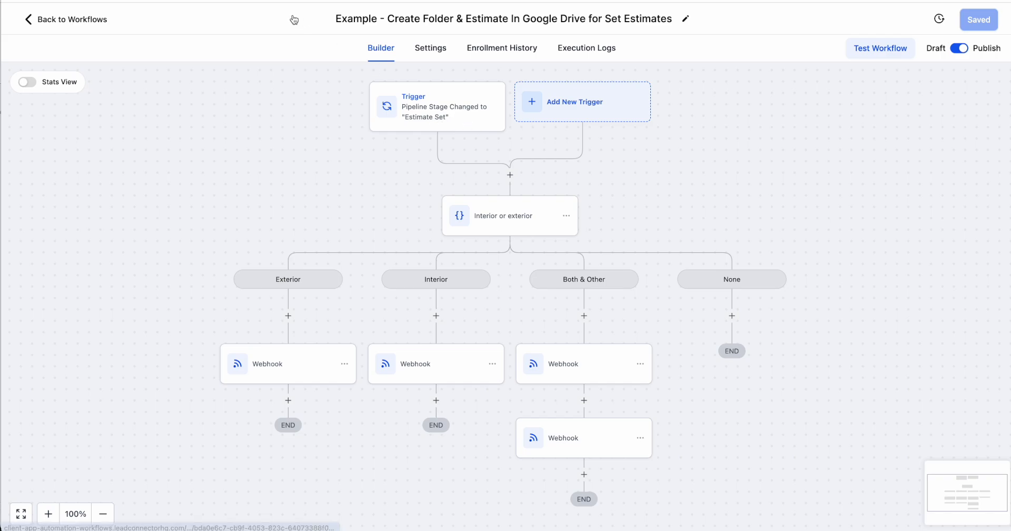
# Open the Client referral lead's contact from the Leads pipeline and view their appointments
pyautogui.click(47, 19)
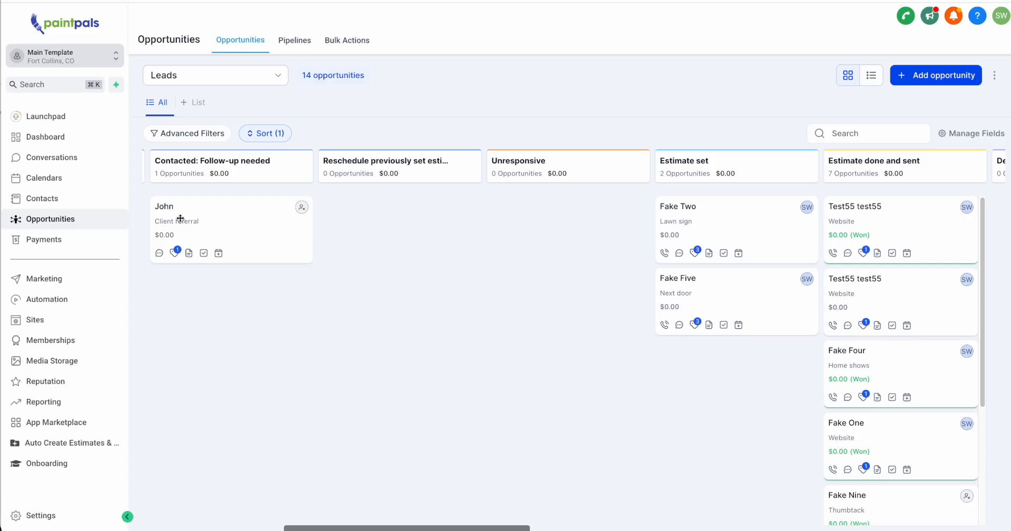
pyautogui.moveTo(208, 229); pyautogui.dragTo(311, 216)
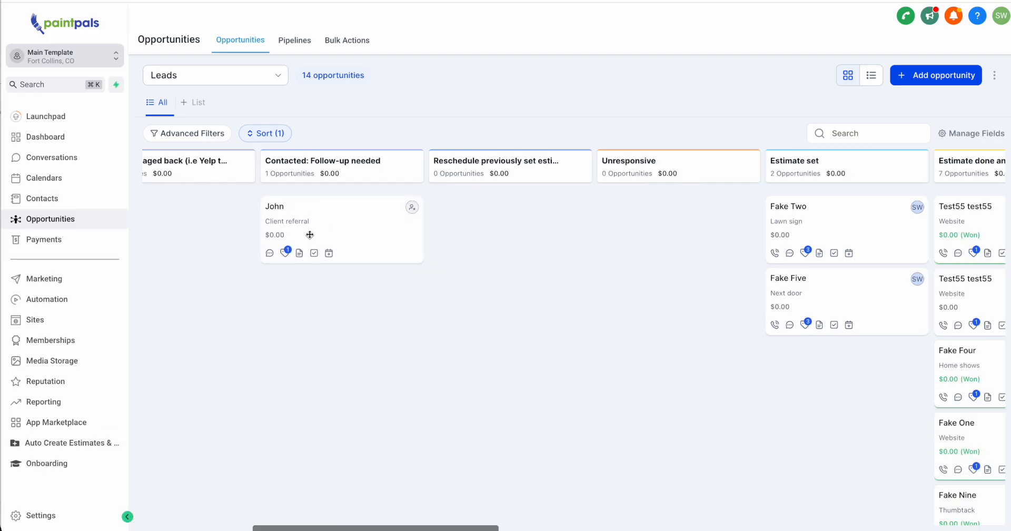
pyautogui.click(377, 215)
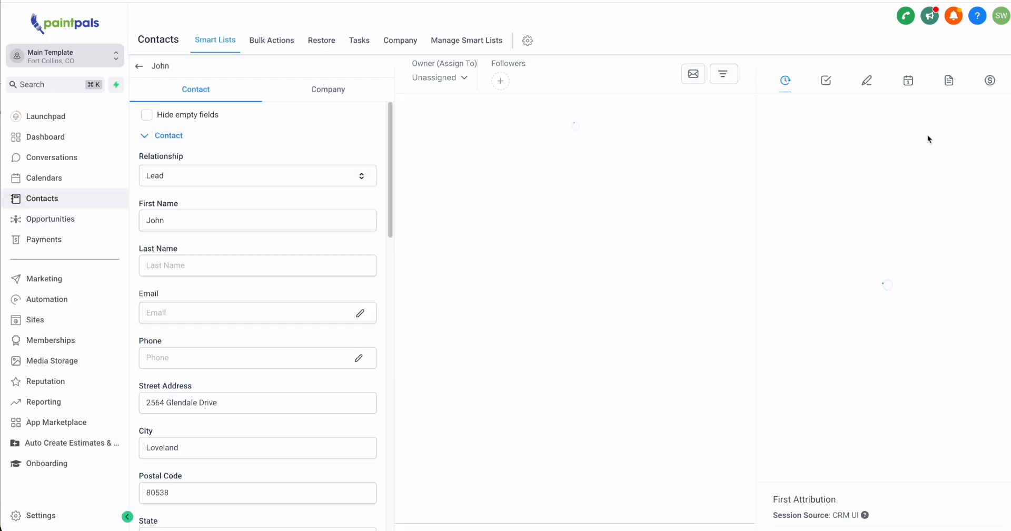
pyautogui.click(910, 85)
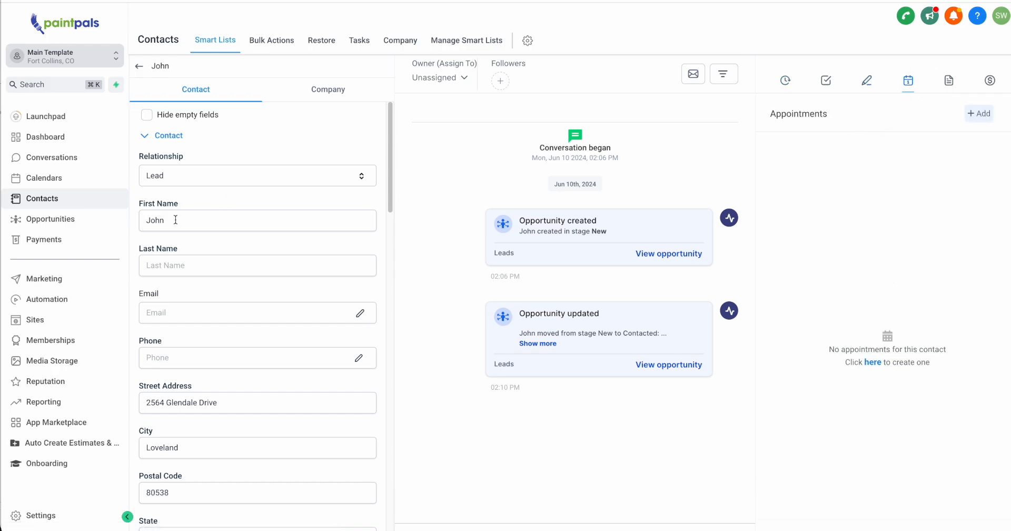
# Reopen the Client referral lead's contact from the Leads pipeline and add the estimate set tag
pyautogui.click(68, 224)
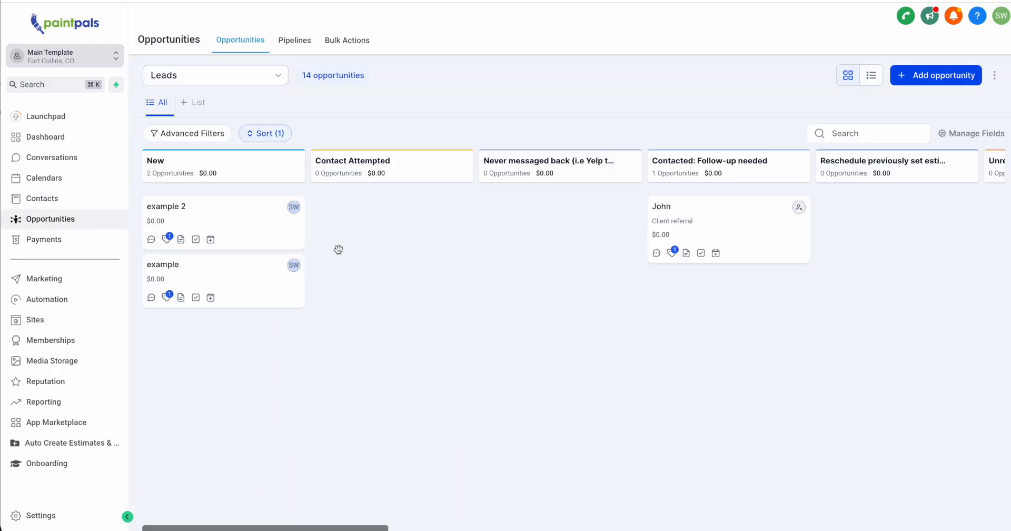
pyautogui.hscroll(10, 496, 251)
pyautogui.hscroll(-2, 566, 239)
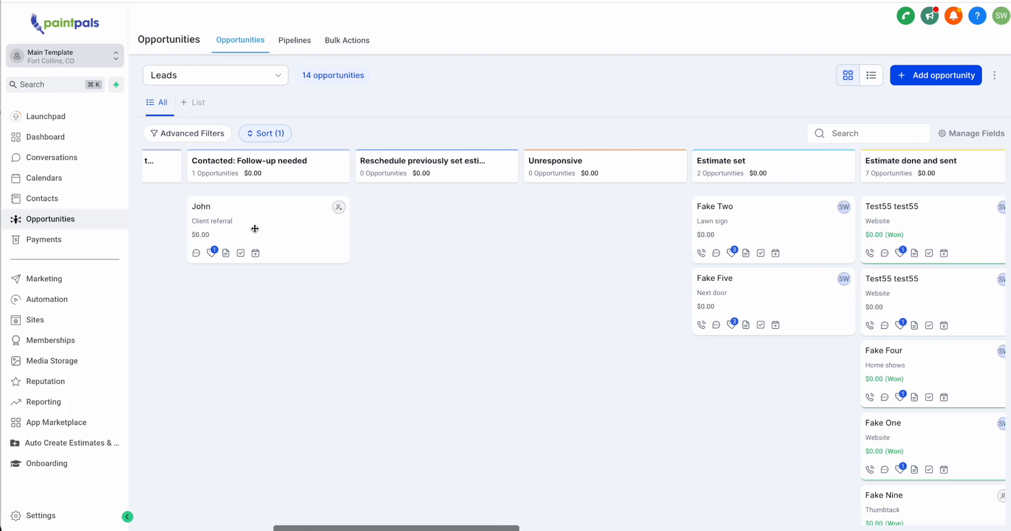
pyautogui.moveTo(255, 228)
pyautogui.mouseDown()
pyautogui.moveTo(259, 220)
pyautogui.moveTo(719, 266)
pyautogui.moveTo(259, 220)
pyautogui.mouseUp()
pyautogui.click(703, 325)
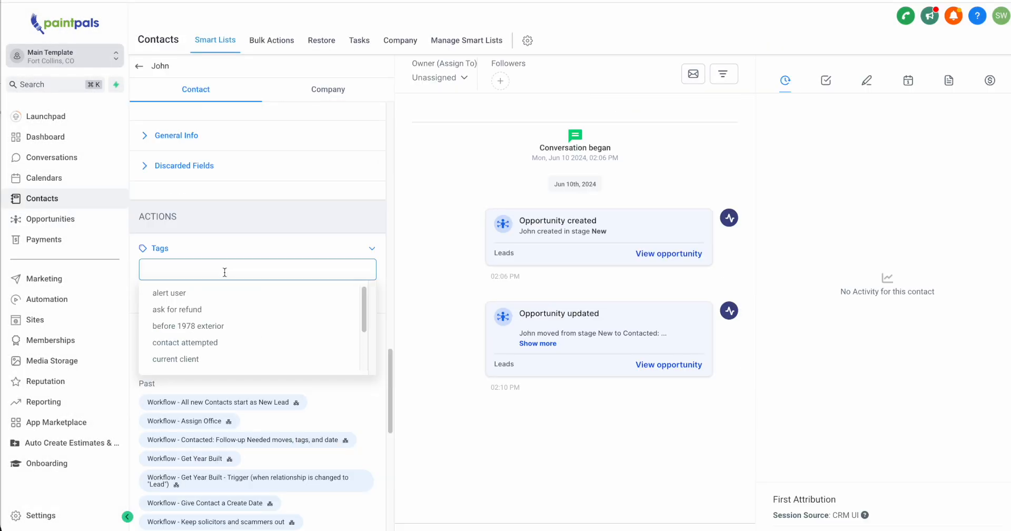
pyautogui.write('est')
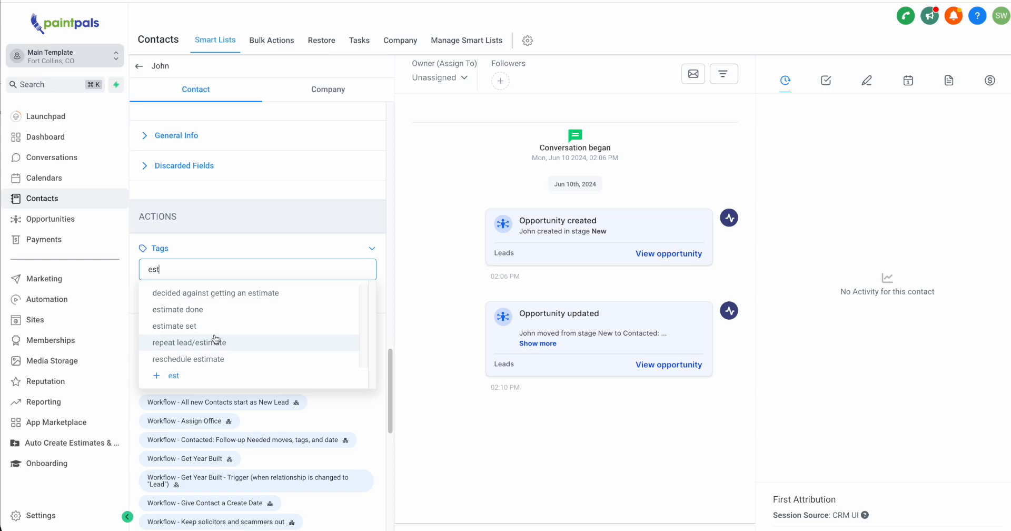
pyautogui.click(192, 333)
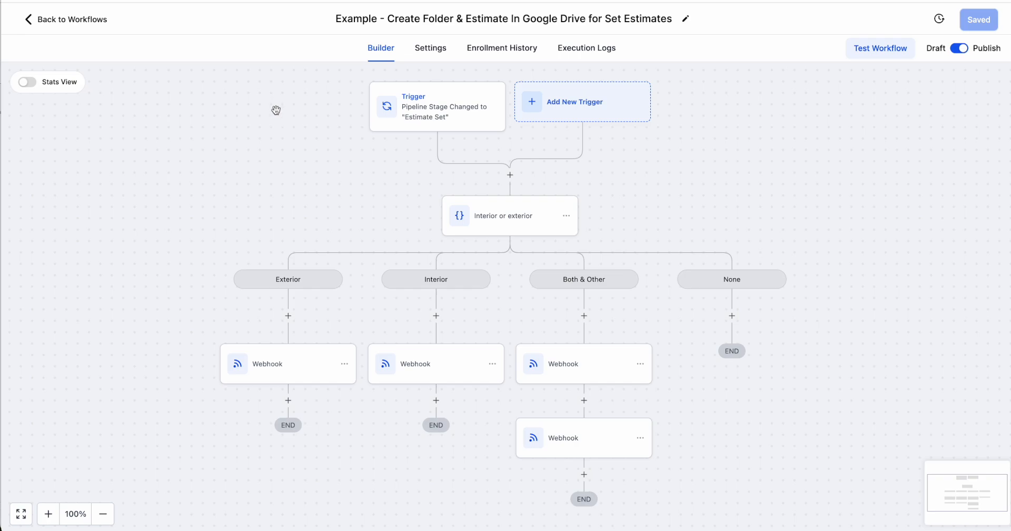
# Open the workflow's Interior or exterior condition and examine how its Exterior branch is defined
pyautogui.click(507, 224)
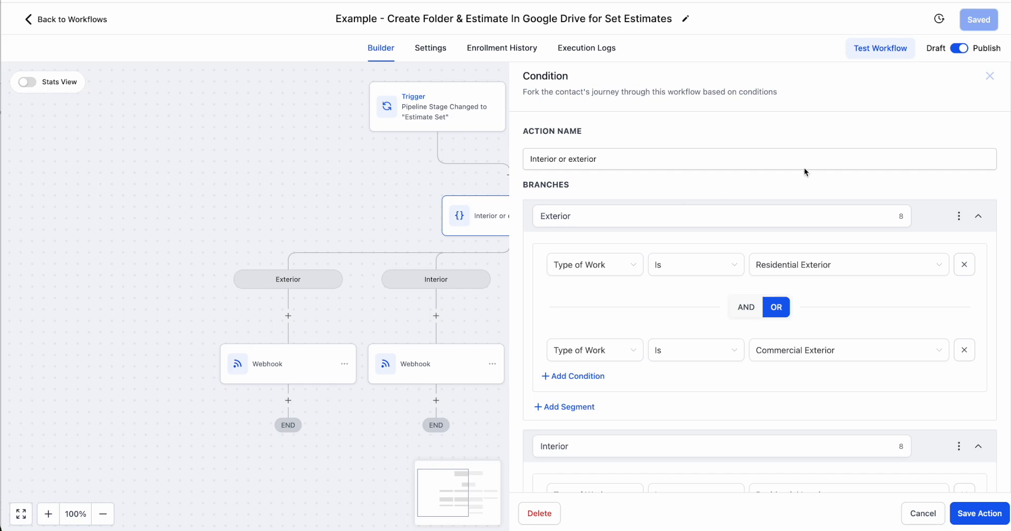
pyautogui.click(990, 78)
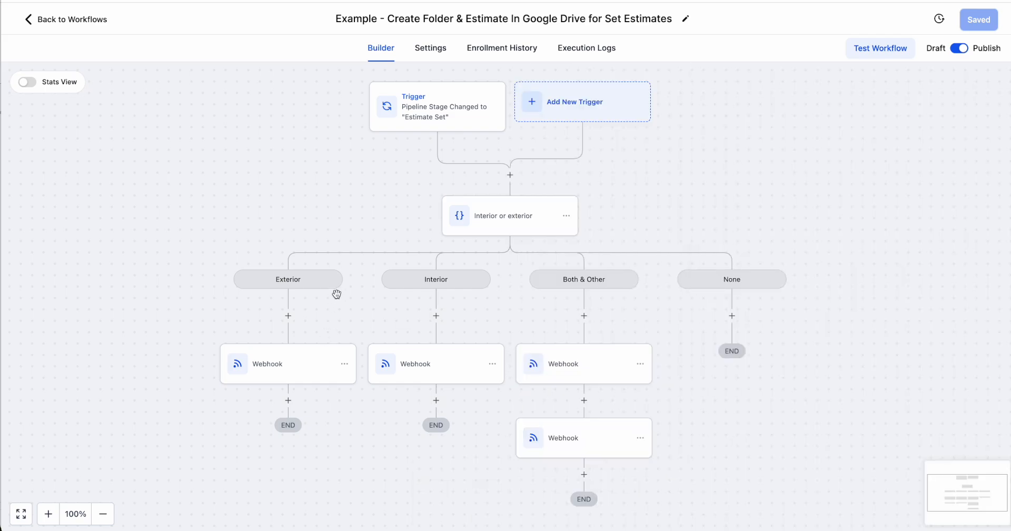
pyautogui.click(498, 213)
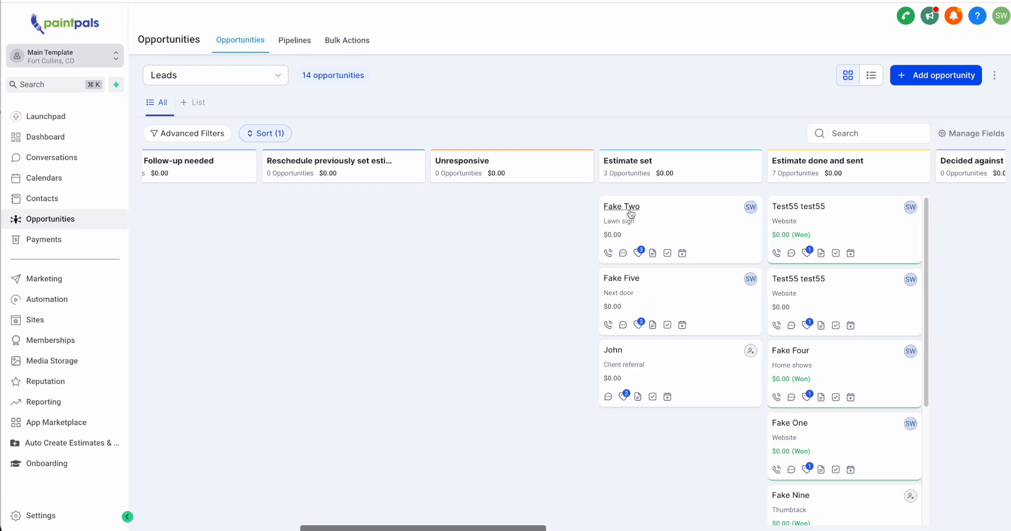
# Open the Lawn sign lead's contact record and view the options of its Type Of Work field
pyautogui.click(630, 213)
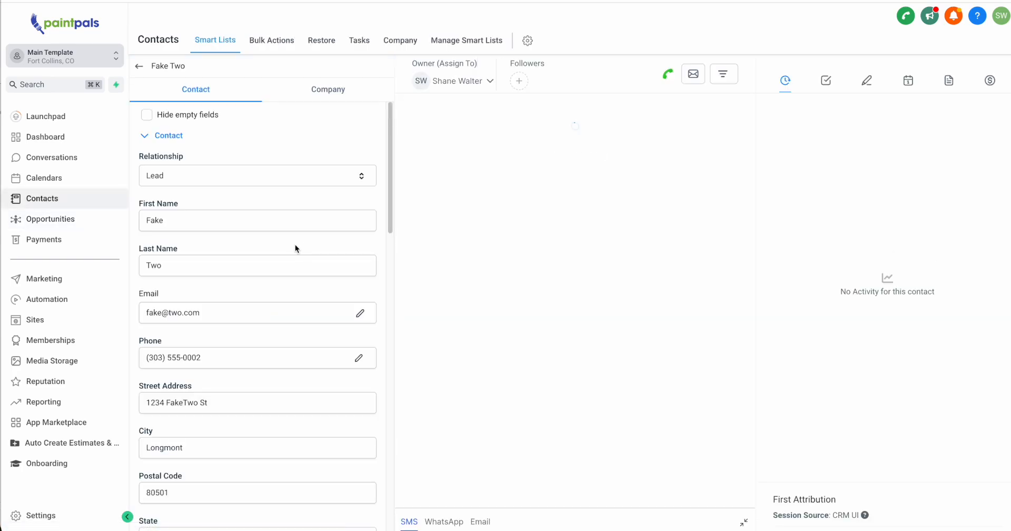
pyautogui.scroll(-10, 293, 248)
pyautogui.scroll(3, 188, 205)
pyautogui.click(188, 207)
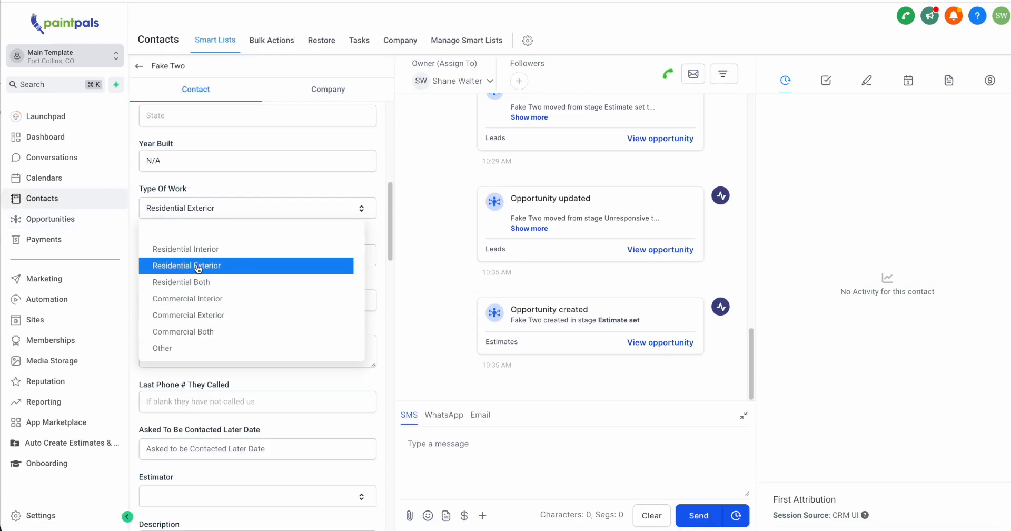
pyautogui.click(269, 209)
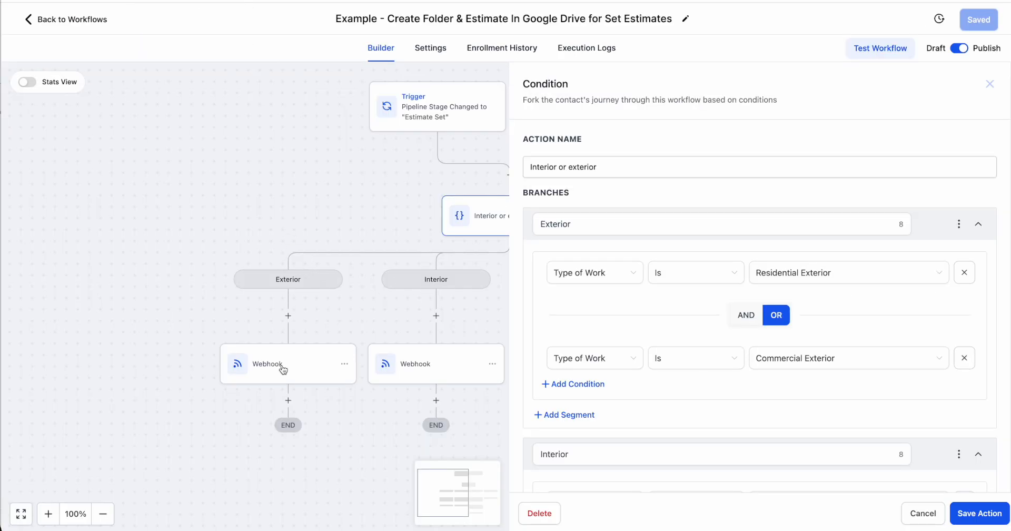
# Examine the Type of Work conditions for the Interior and Both & Other branches of the workflow condition
pyautogui.scroll(-5, 827, 208)
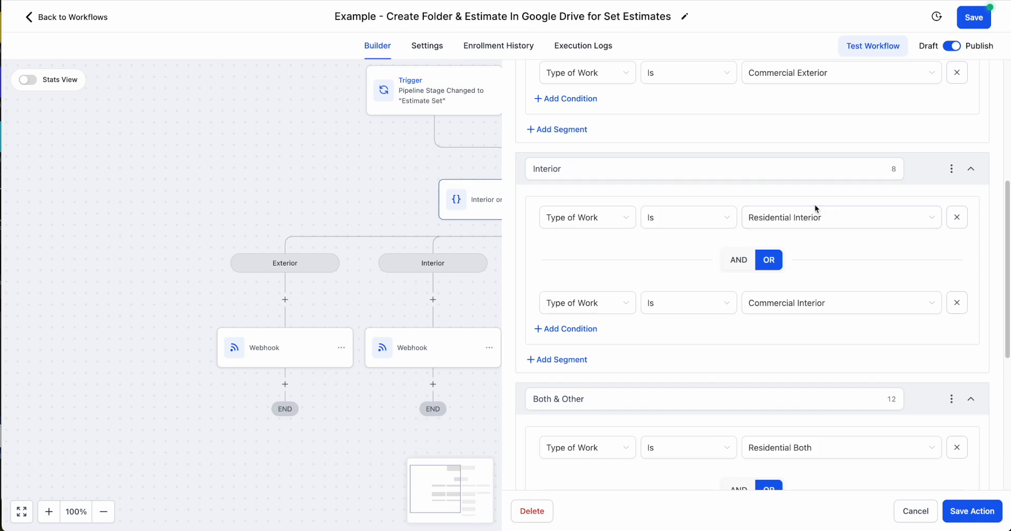
pyautogui.scroll(-5, 827, 289)
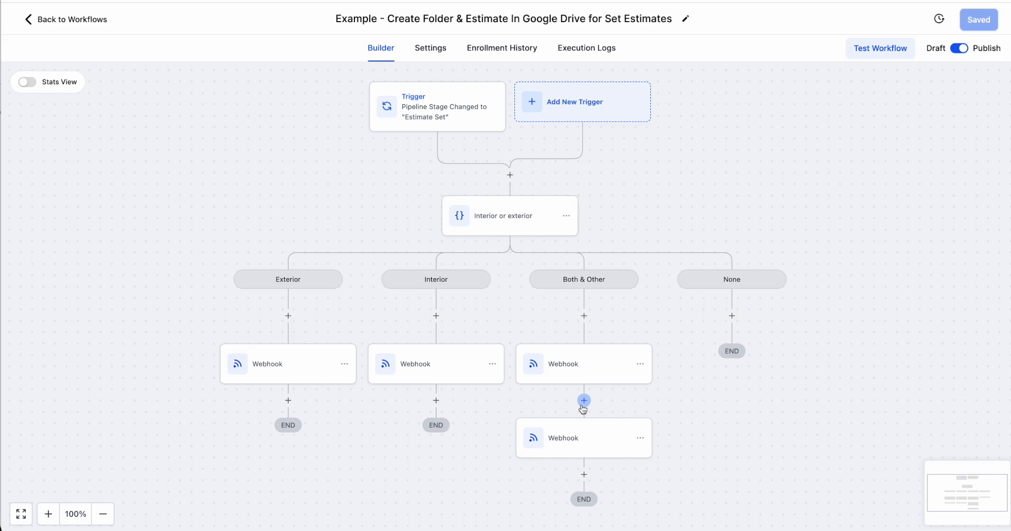
# Open the Exterior branch's Webhook action, examine its URL field, and switch to the Catch Hook trigger in Zapier
pyautogui.click(279, 369)
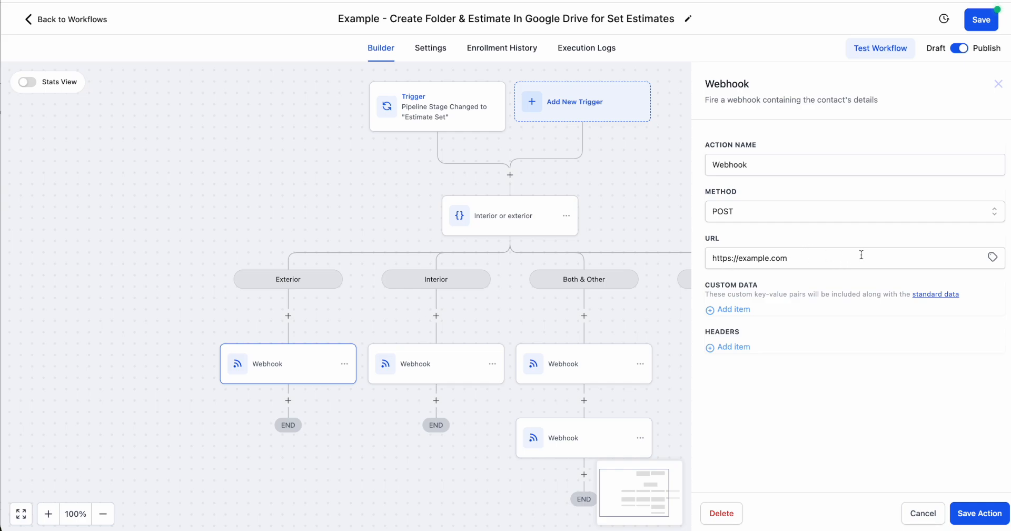
pyautogui.moveTo(725, 243); pyautogui.dragTo(692, 236)
pyautogui.click(1010, 263)
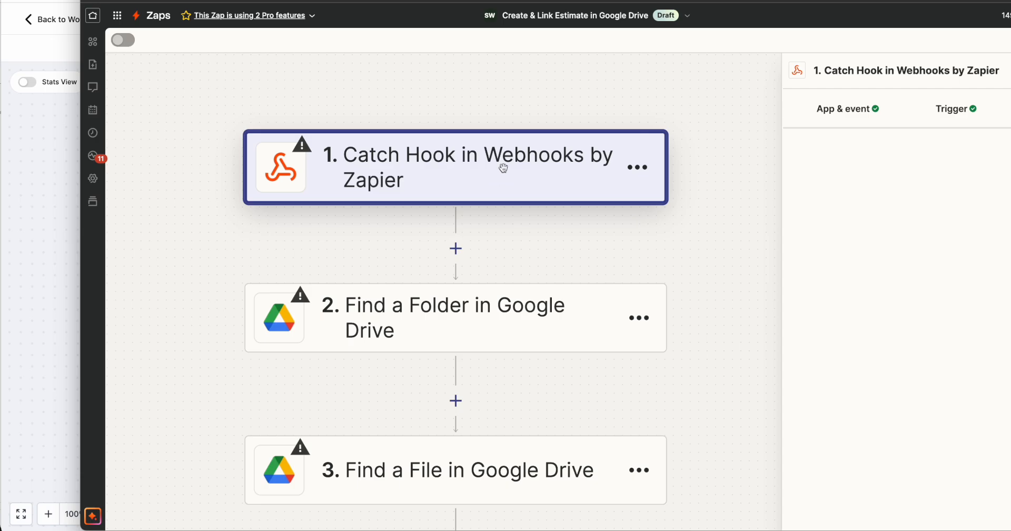
# Bring the Catch Hook trigger's test settings into view and copy the Zap's webhook URL
pyautogui.moveTo(490, 2); pyautogui.dragTo(407, 1)
pyautogui.click(362, 170)
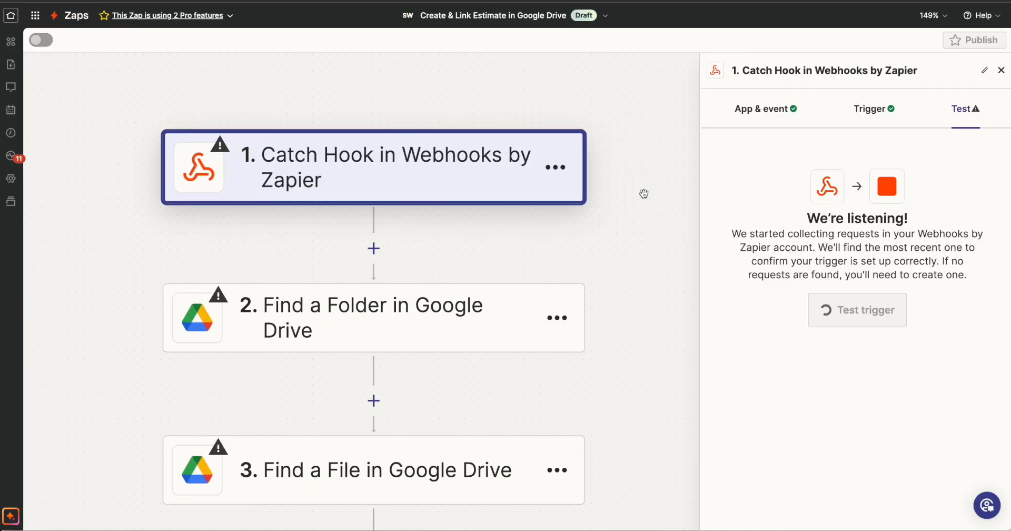
pyautogui.moveTo(809, 159); pyautogui.dragTo(917, 164)
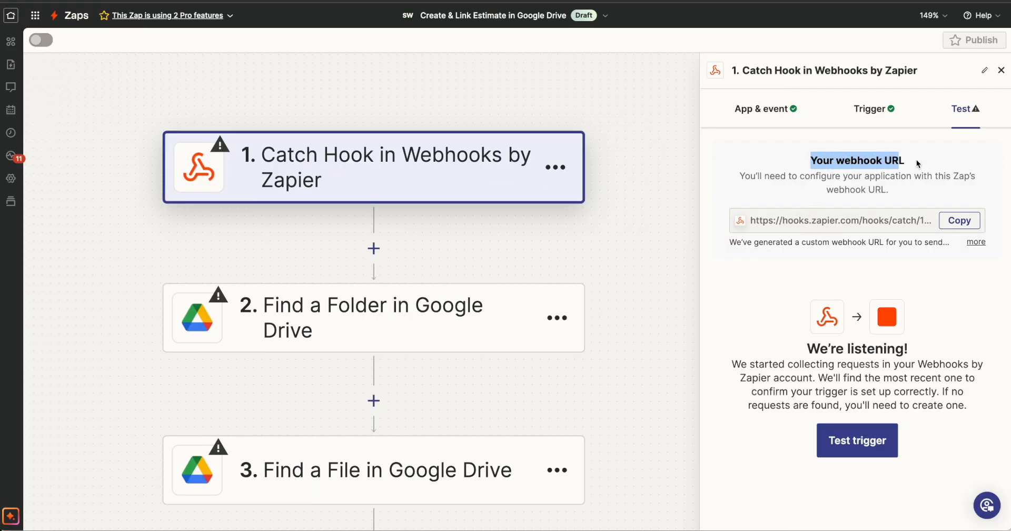
pyautogui.click(940, 227)
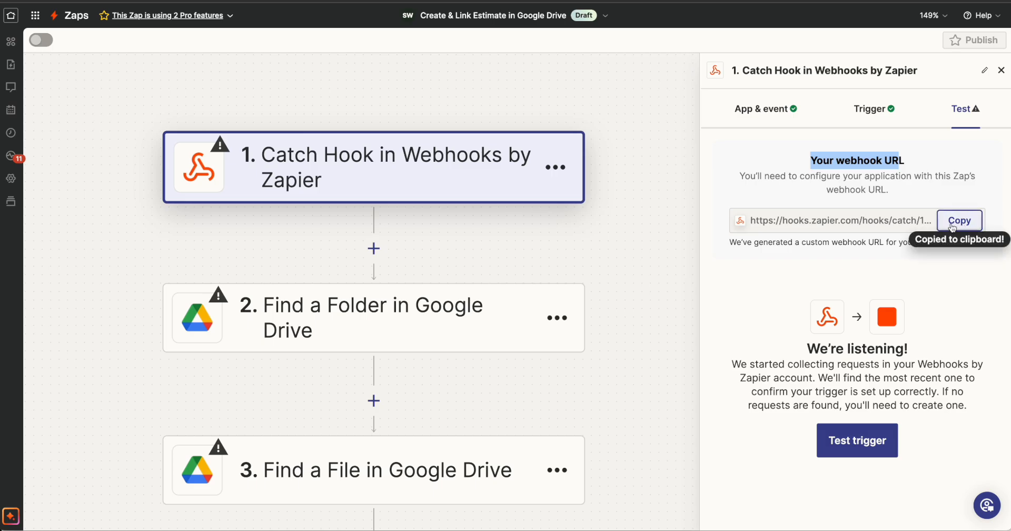
# Replace the Exterior branch Webhook action's URL with the copied Zapier webhook URL and save the action
pyautogui.click(19, 221)
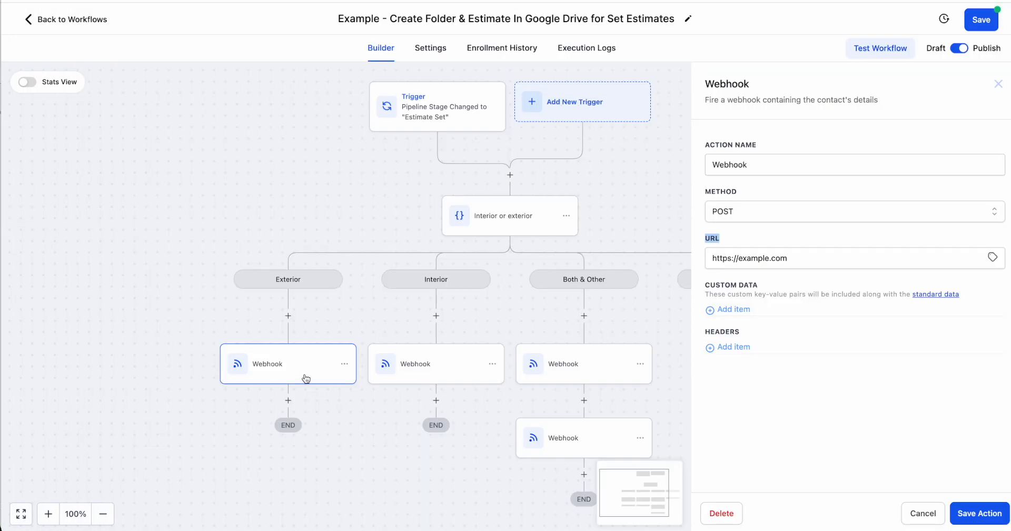
pyautogui.moveTo(787, 263); pyautogui.dragTo(631, 277)
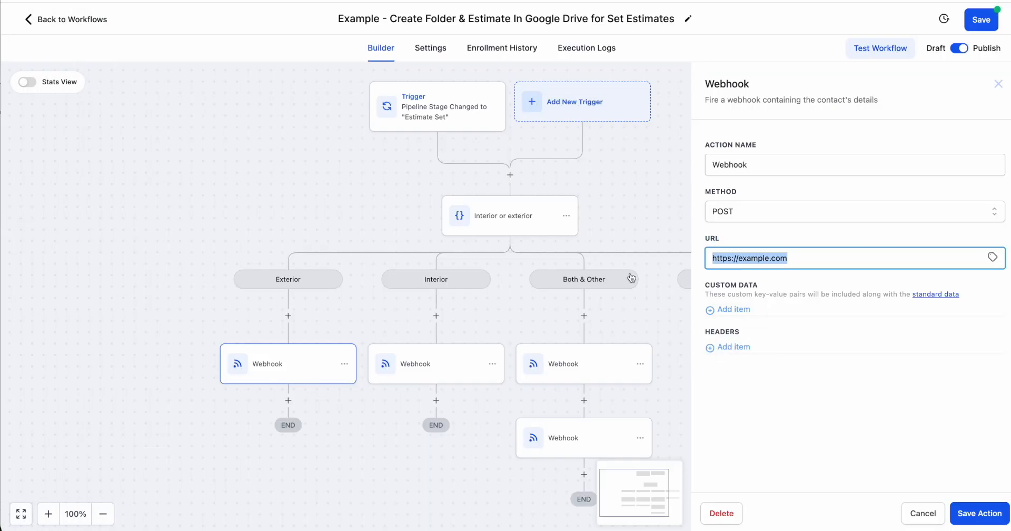
pyautogui.hotkey('ctrl', 'v')
pyautogui.click(979, 513)
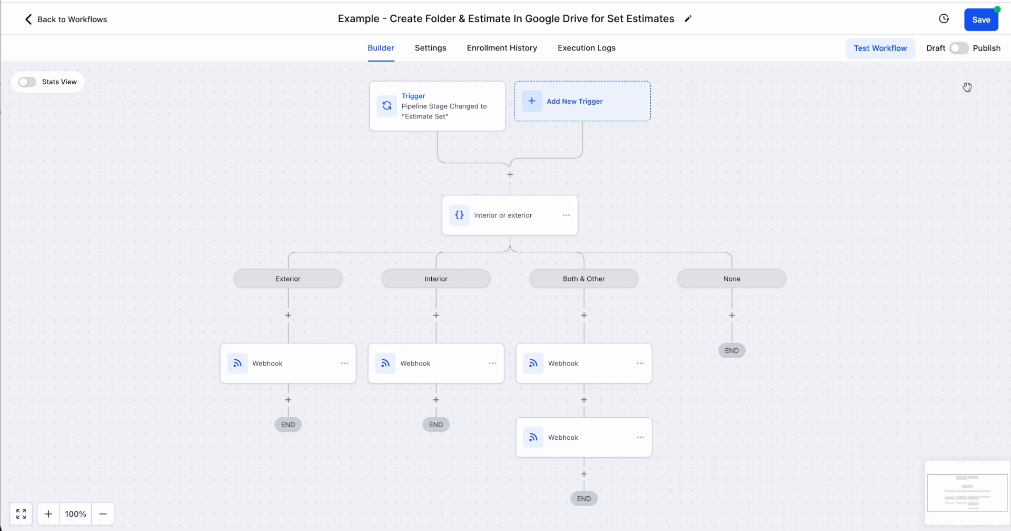
# Switch the estimate folder workflow from Draft to Publish and save it
pyautogui.click(962, 54)
pyautogui.moveTo(390, 18); pyautogui.dragTo(338, 19)
pyautogui.moveTo(749, 128); pyautogui.dragTo(745, 124)
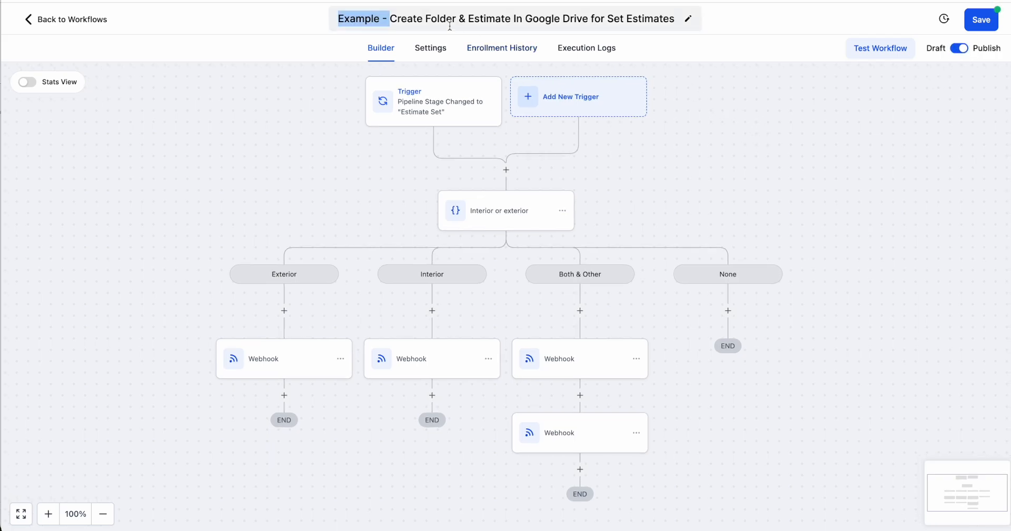
pyautogui.click(377, 19)
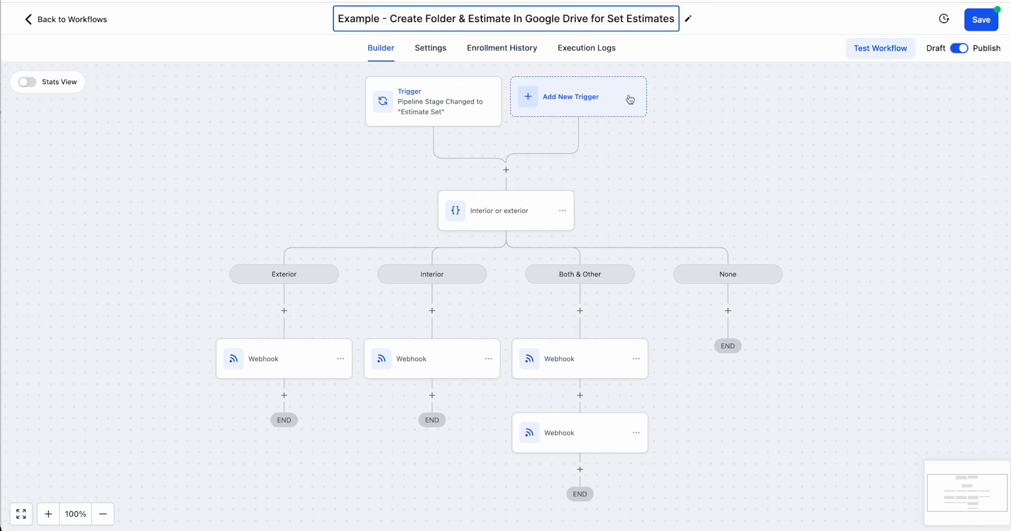
pyautogui.click(988, 27)
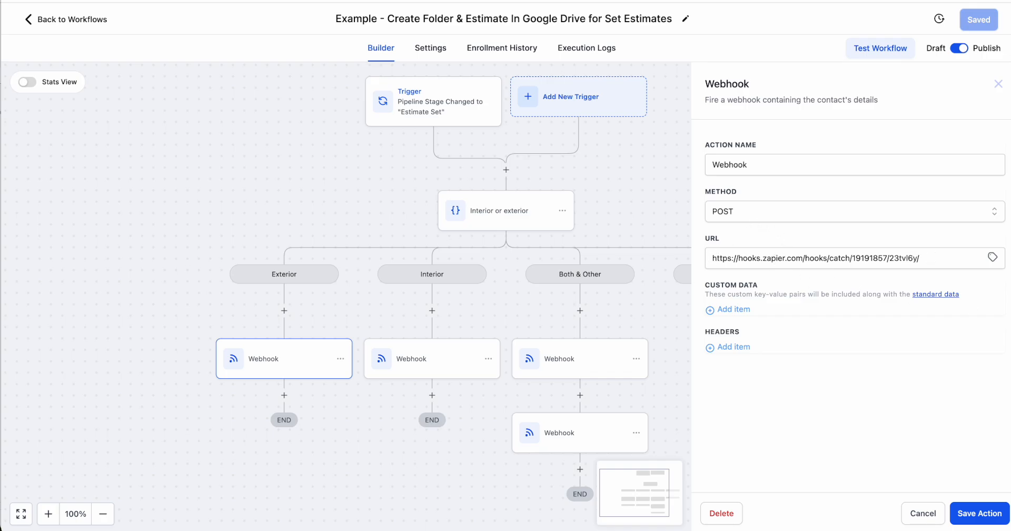
# Return to the test contact's record and check its Type Of Work options, keeping Residential Exterior selected
pyautogui.press('super+grave')
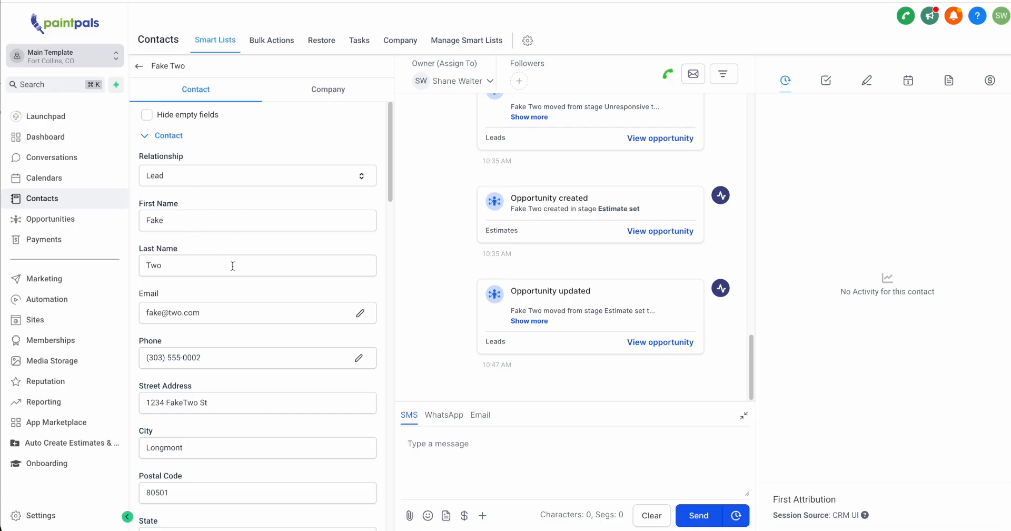
pyautogui.scroll(-8, 233, 266)
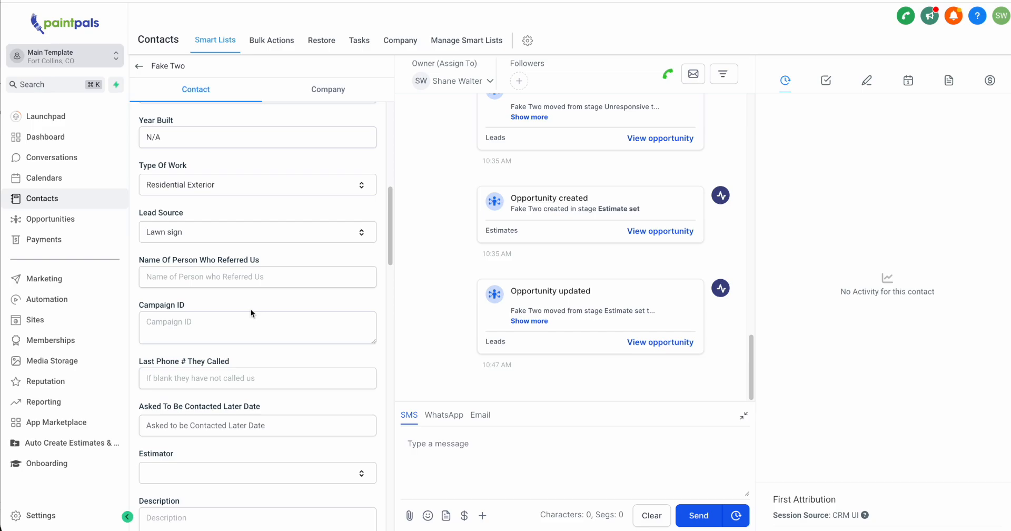
pyautogui.scroll(-2, 251, 312)
pyautogui.scroll(3, 250, 308)
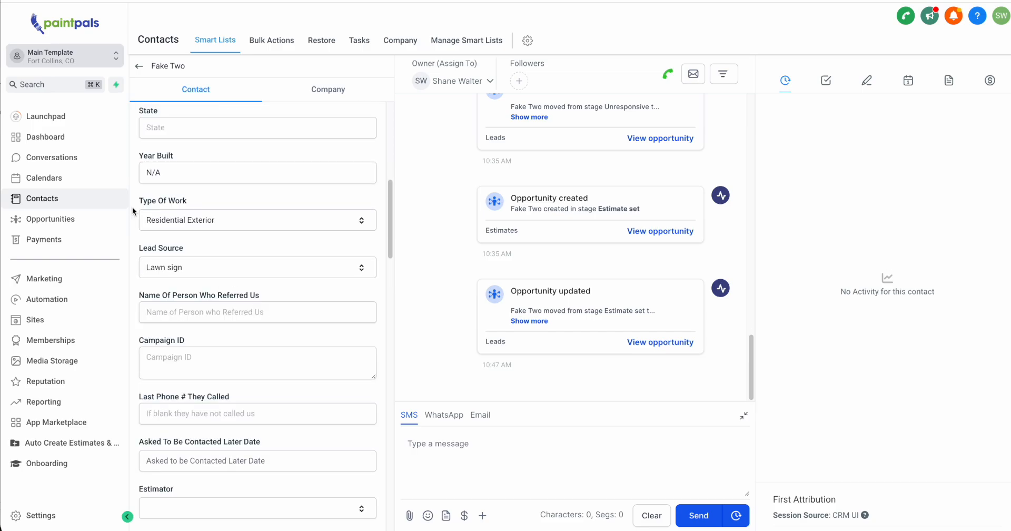
pyautogui.click(213, 224)
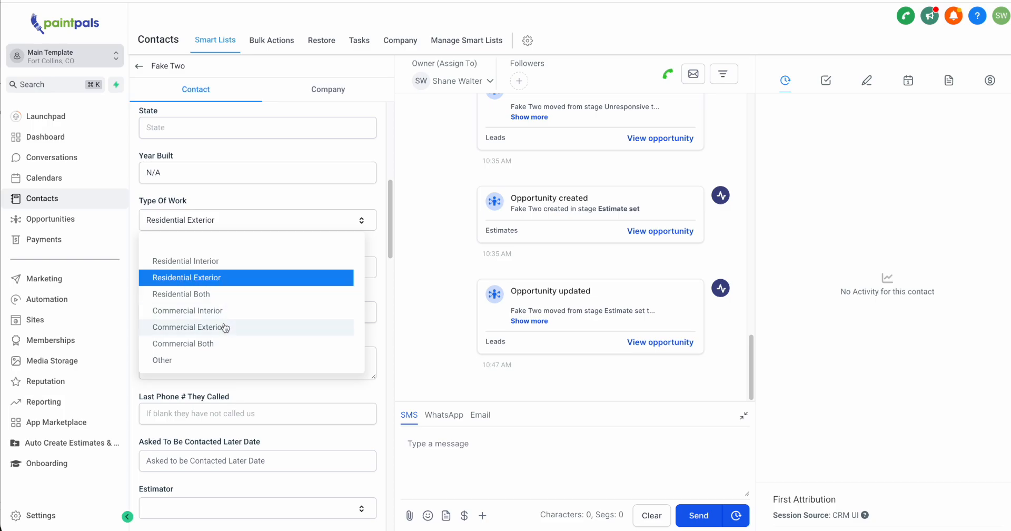
pyautogui.click(227, 283)
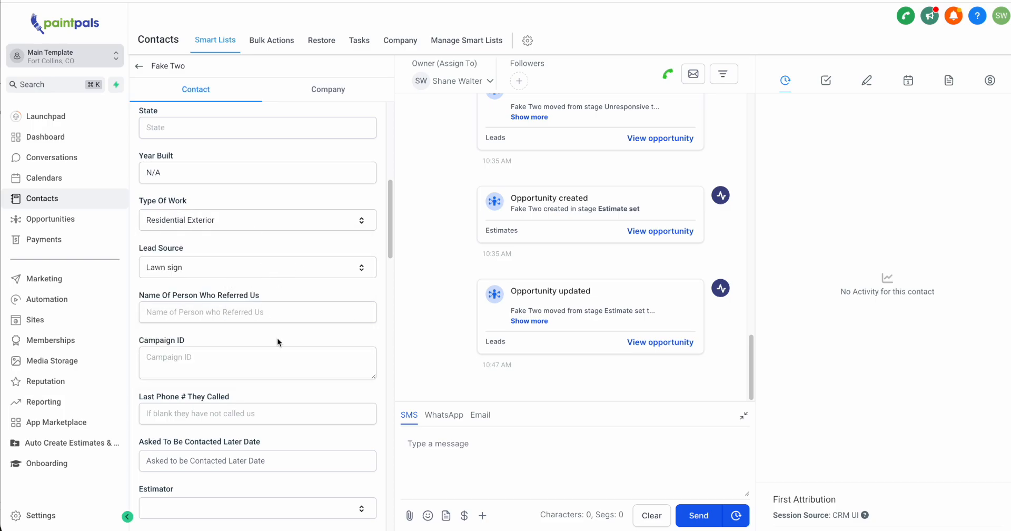
# Review the test contact's name, contact details, and address fields for missing information
pyautogui.scroll(-3, 277, 337)
pyautogui.scroll(10, 300, 289)
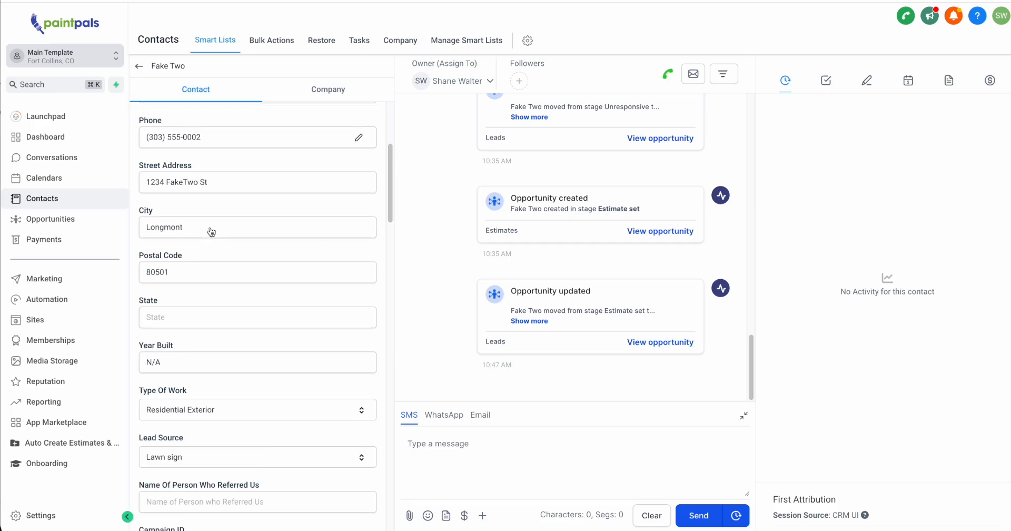
pyautogui.scroll(2, 211, 231)
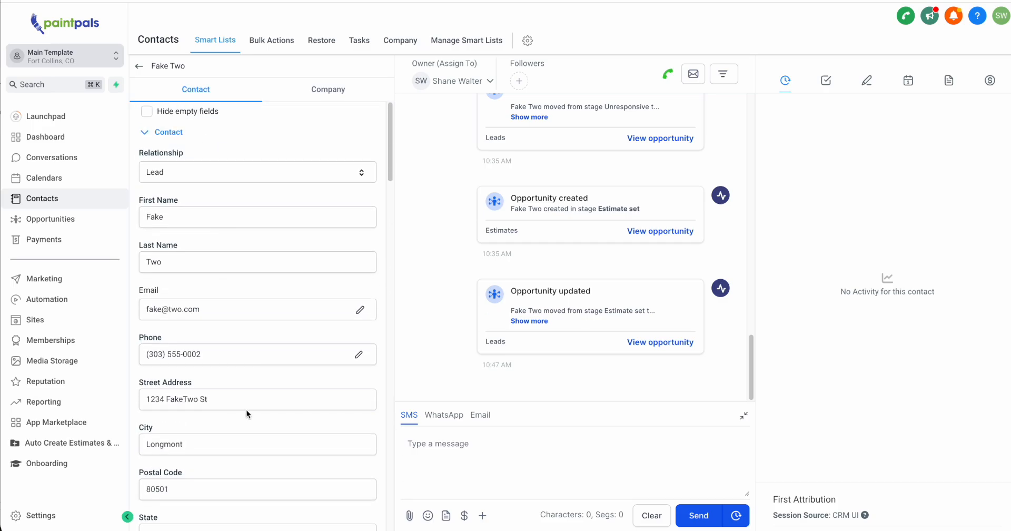
pyautogui.scroll(-2, 245, 409)
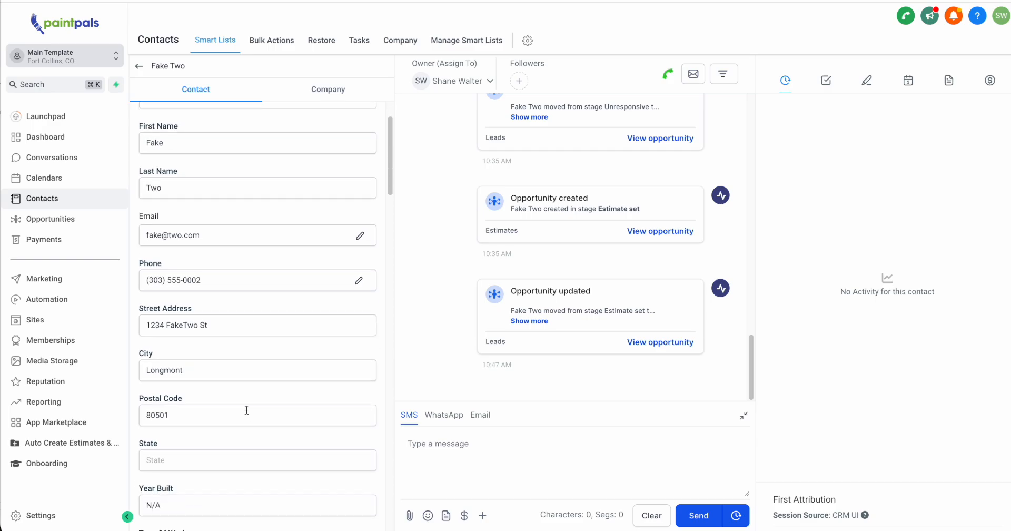
pyautogui.scroll(-1, 247, 410)
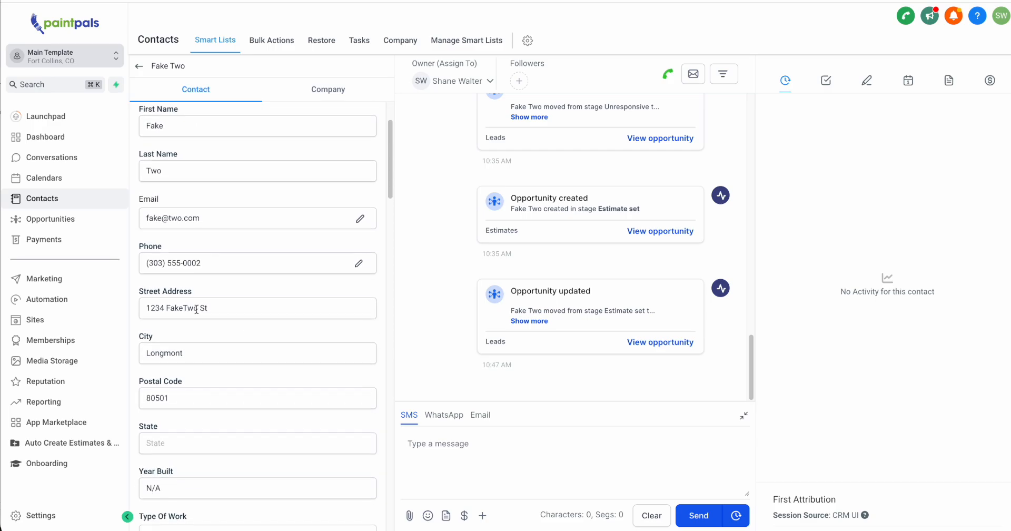
# Set the test contact's State to CO and save the record
pyautogui.click(193, 296)
pyautogui.scroll(-2, 229, 349)
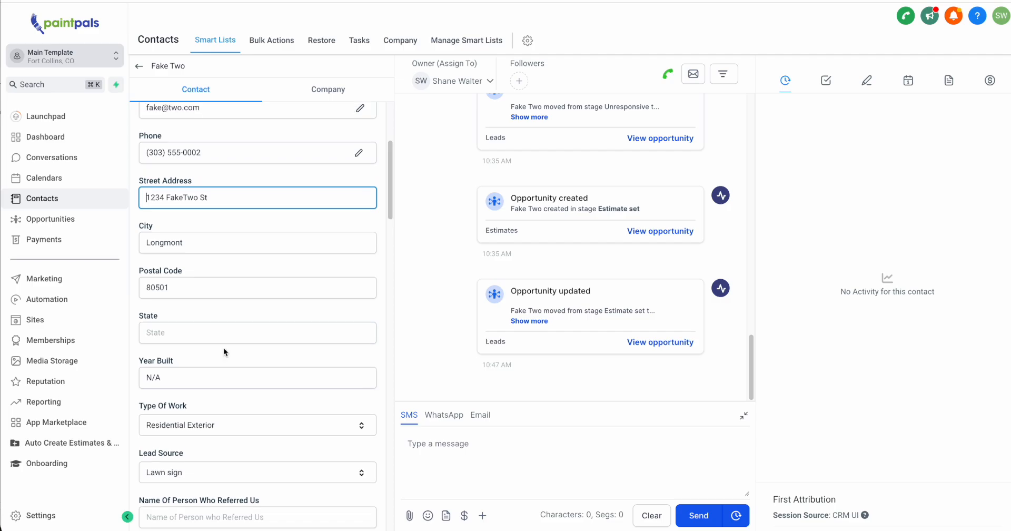
pyautogui.scroll(-1, 257, 311)
pyautogui.click(217, 304)
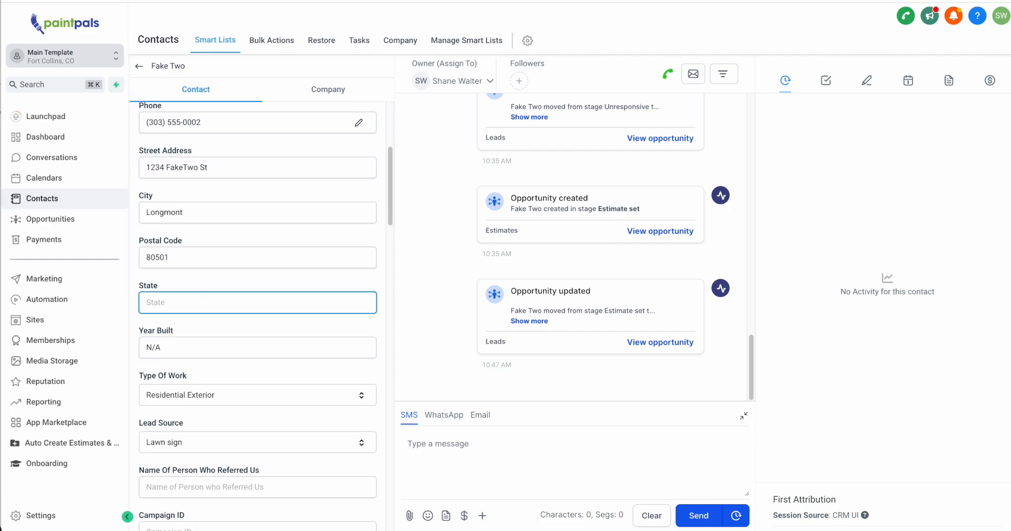
pyautogui.write('CO')
pyautogui.scroll(-2, 217, 307)
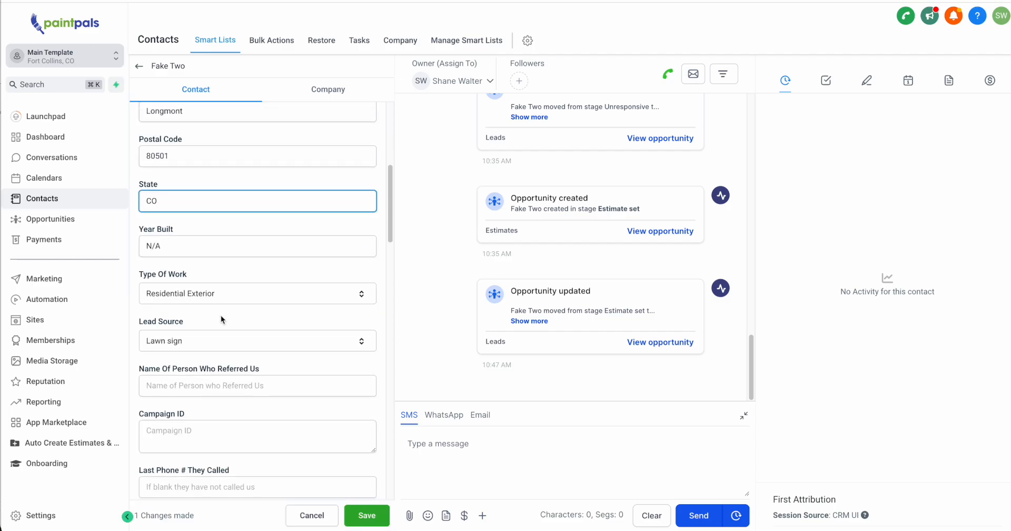
pyautogui.scroll(-2, 220, 318)
pyautogui.scroll(-5, 220, 315)
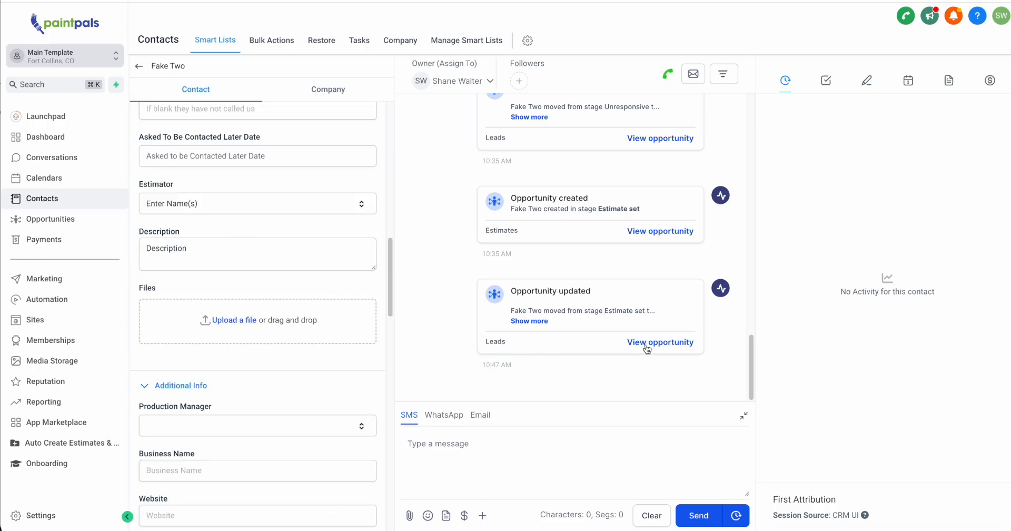
# Examine the contact's tags and active automations, and expand the details of its latest opportunity update
pyautogui.scroll(-4, 279, 323)
pyautogui.scroll(-3, 279, 322)
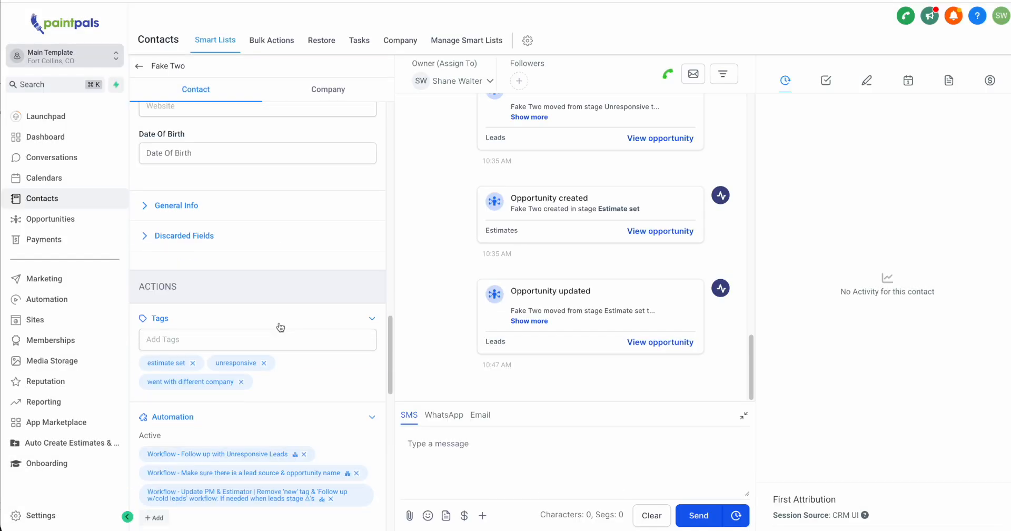
pyautogui.click(529, 321)
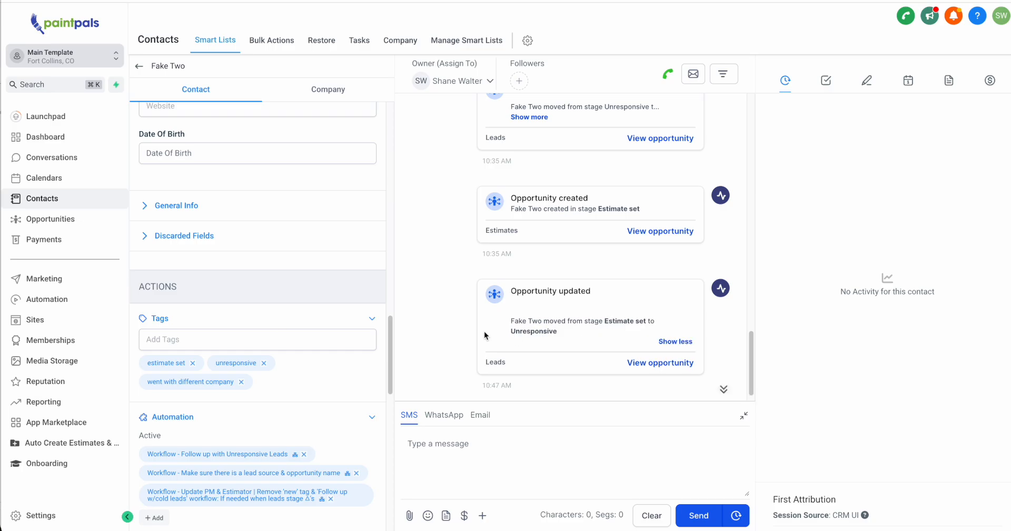
# Return to the estimate folder workflow and view its execution logs
pyautogui.hotkey('ctrl', 'shift', 'Tab')
pyautogui.moveTo(332, 219); pyautogui.dragTo(485, 364)
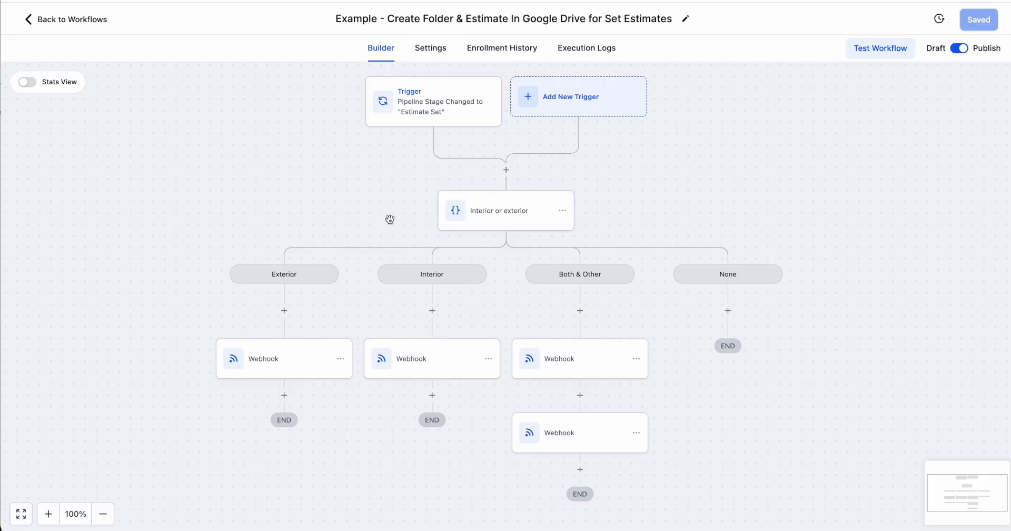
pyautogui.click(591, 49)
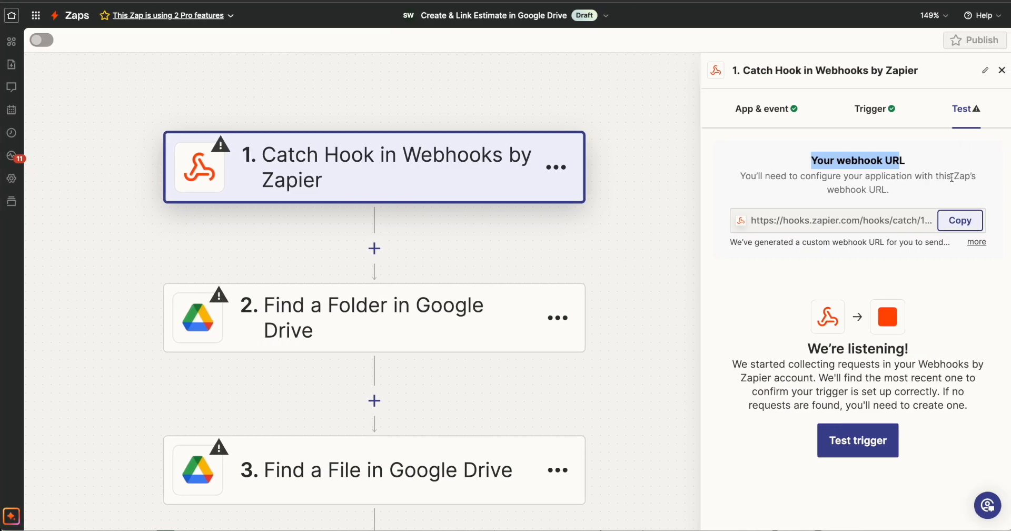
# Test the Zap's Catch Hook trigger and continue with the request A record
pyautogui.click(851, 450)
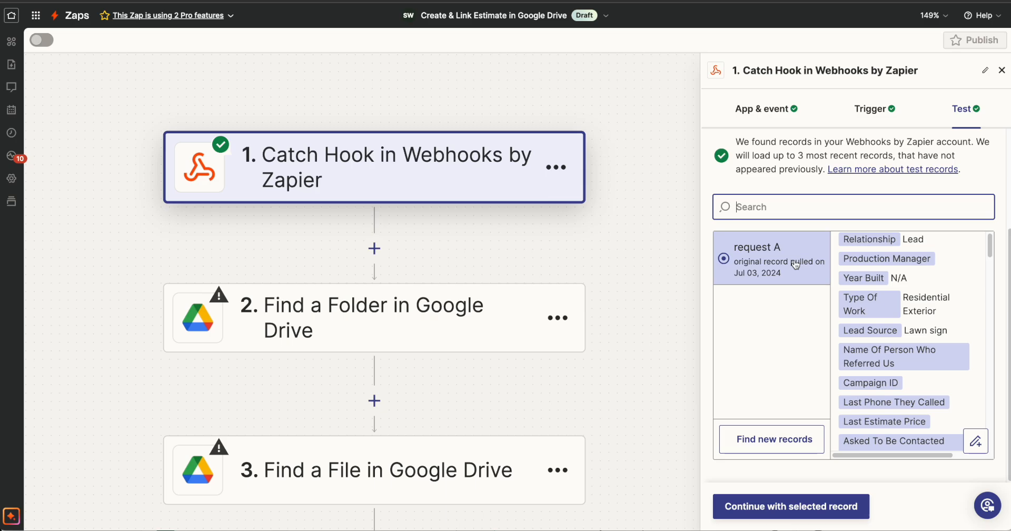
pyautogui.click(806, 508)
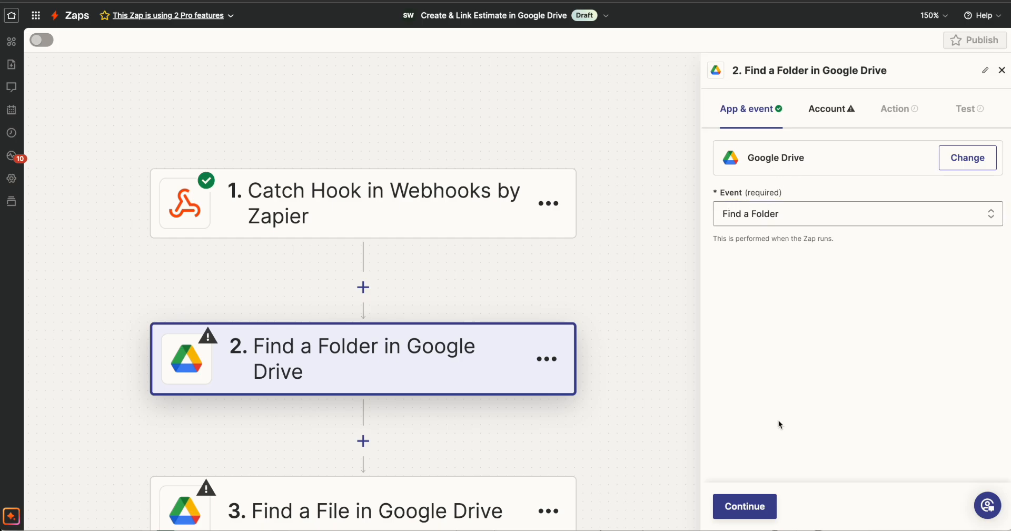
# Accept the Find a Folder event and the connected Google Drive account, and review the action's fields
pyautogui.click(752, 503)
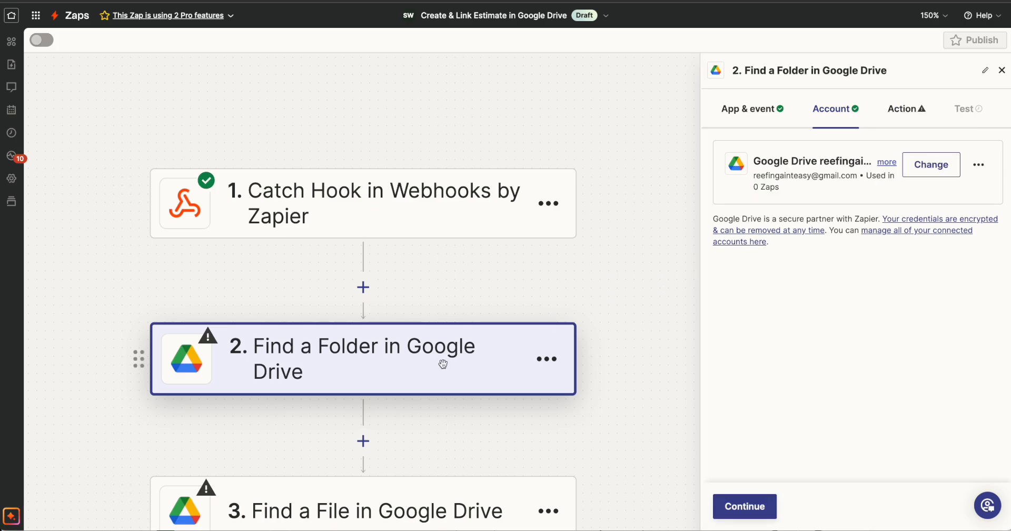
pyautogui.click(747, 507)
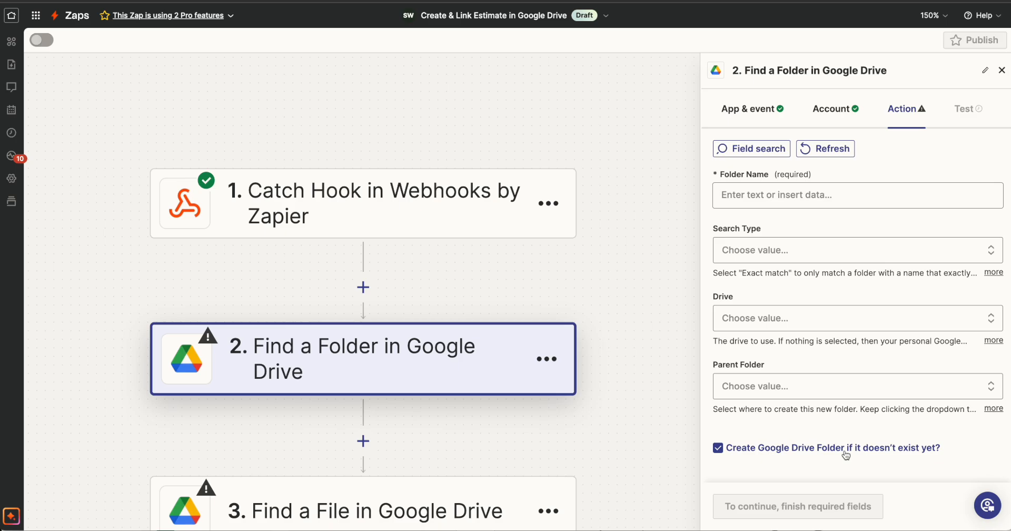
pyautogui.scroll(-2, 419, 384)
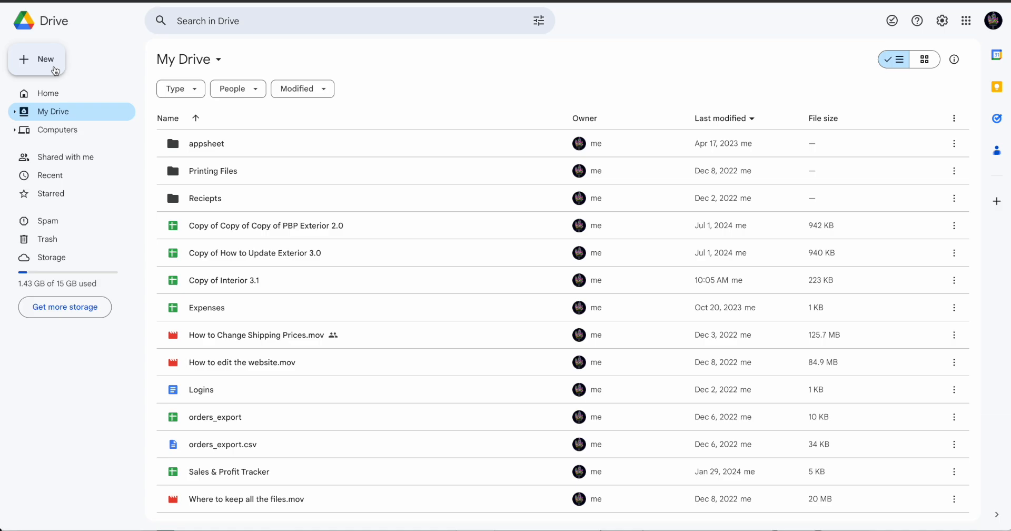
# Create a folder named Sales in My Drive in Google Drive
pyautogui.click(55, 70)
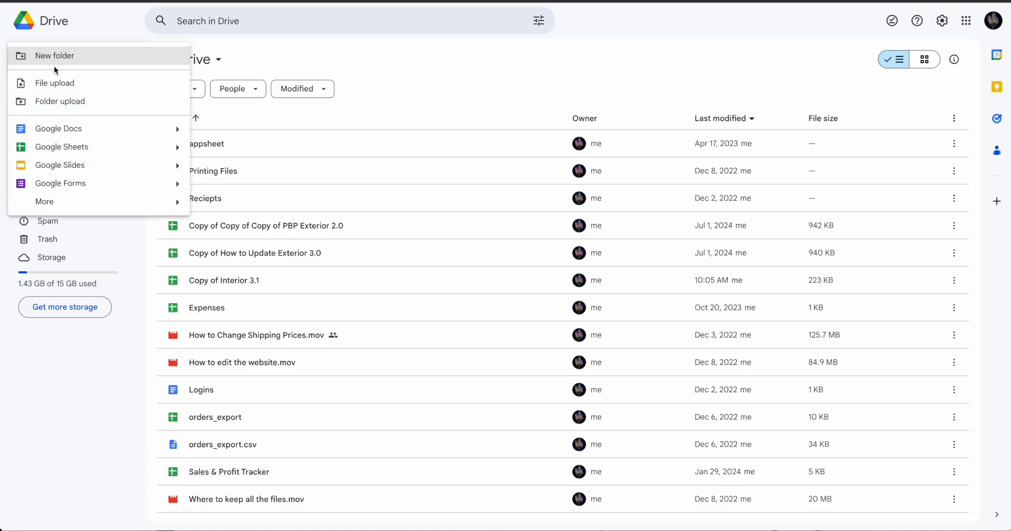
pyautogui.click(54, 65)
pyautogui.write('Sales')
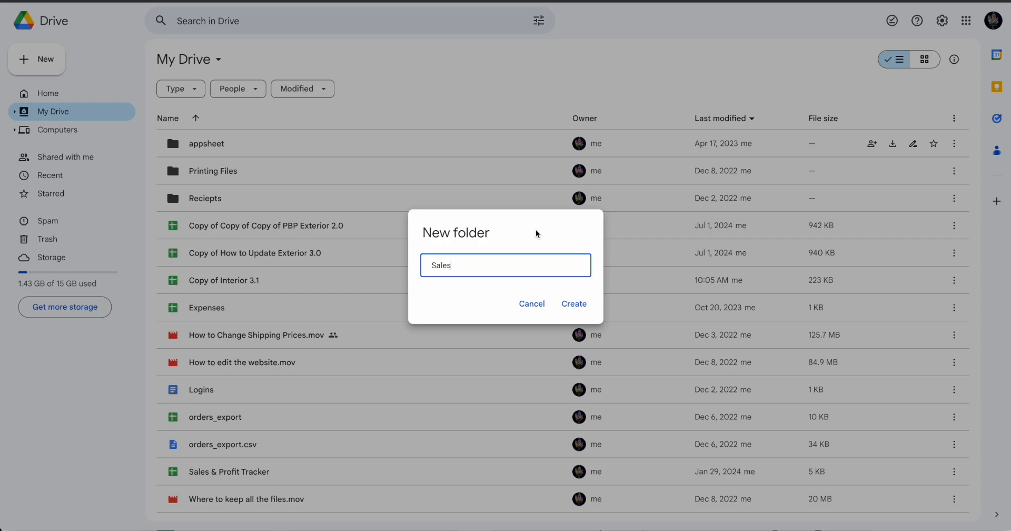
pyautogui.click(574, 304)
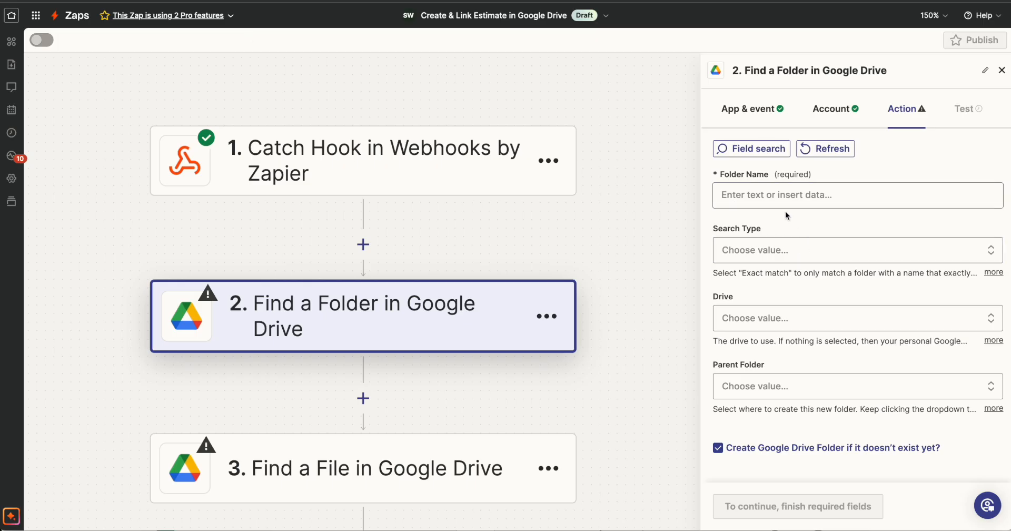
pyautogui.click(759, 194)
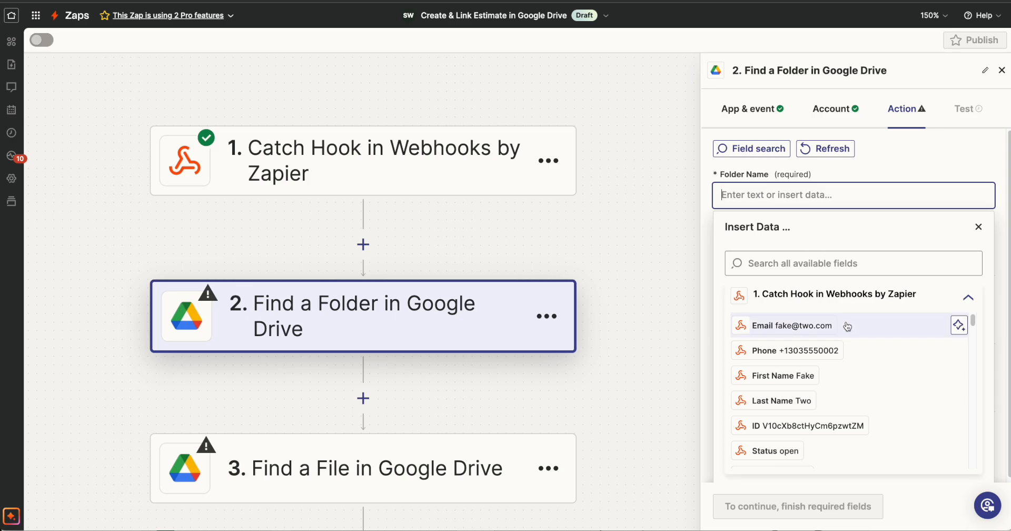
pyautogui.click(783, 194)
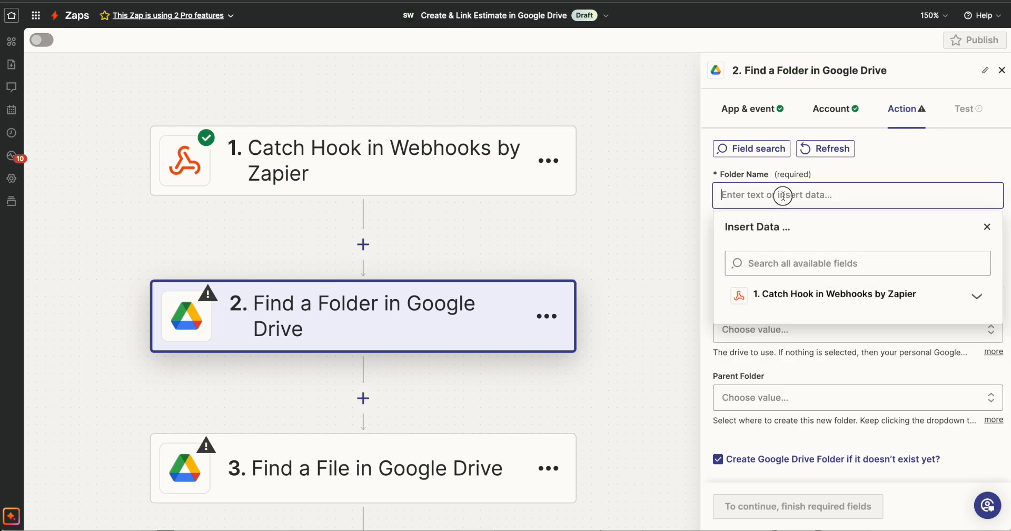
pyautogui.write('kdjflk')
pyautogui.press('BackSpace')
pyautogui.press('BackSpace')
pyautogui.press('BackSpace')
pyautogui.press('BackSpace')
pyautogui.press('BackSpace')
pyautogui.press('BackSpace')
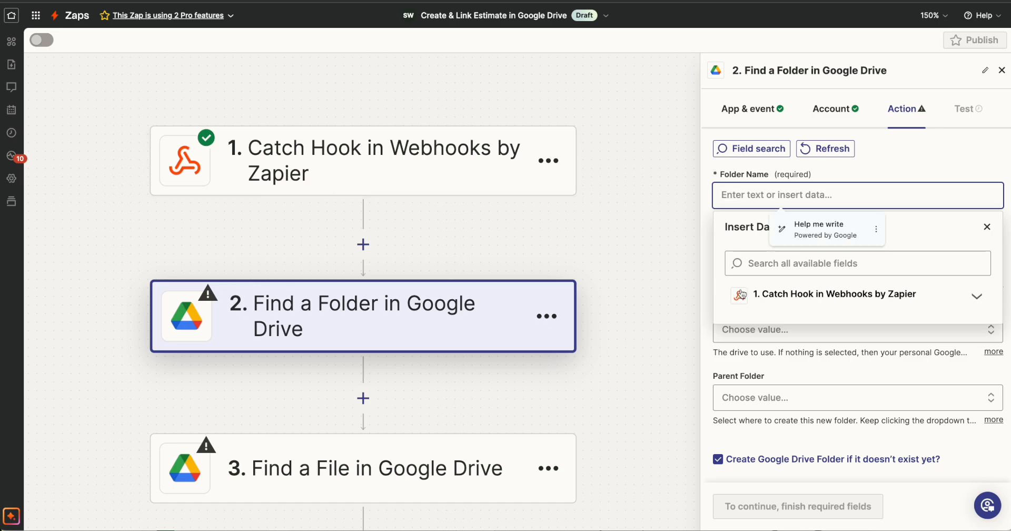
# Map the Folder Name of the Find a Folder step to the Catch Hook's Full Name field
pyautogui.click(853, 305)
pyautogui.scroll(-5, 875, 362)
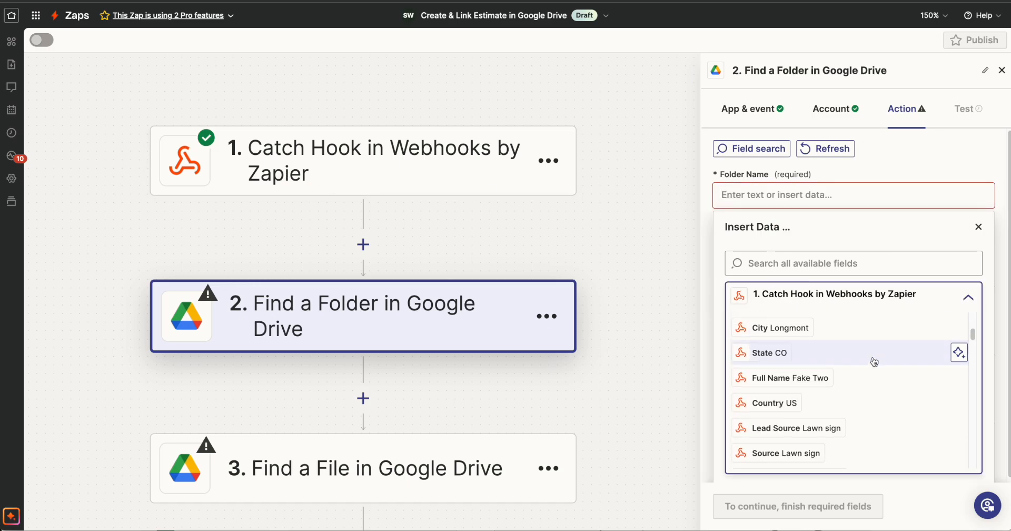
pyautogui.scroll(-1, 874, 362)
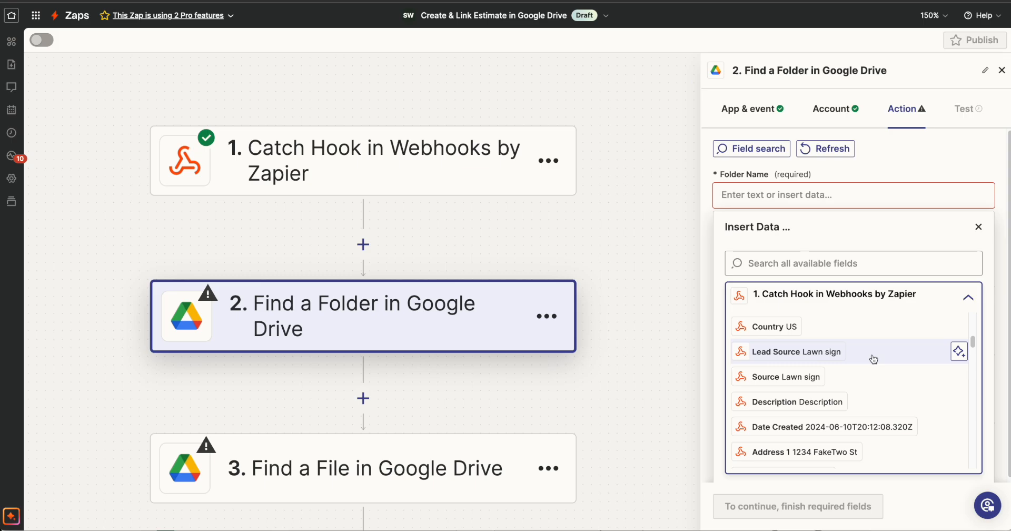
pyautogui.scroll(-4, 874, 359)
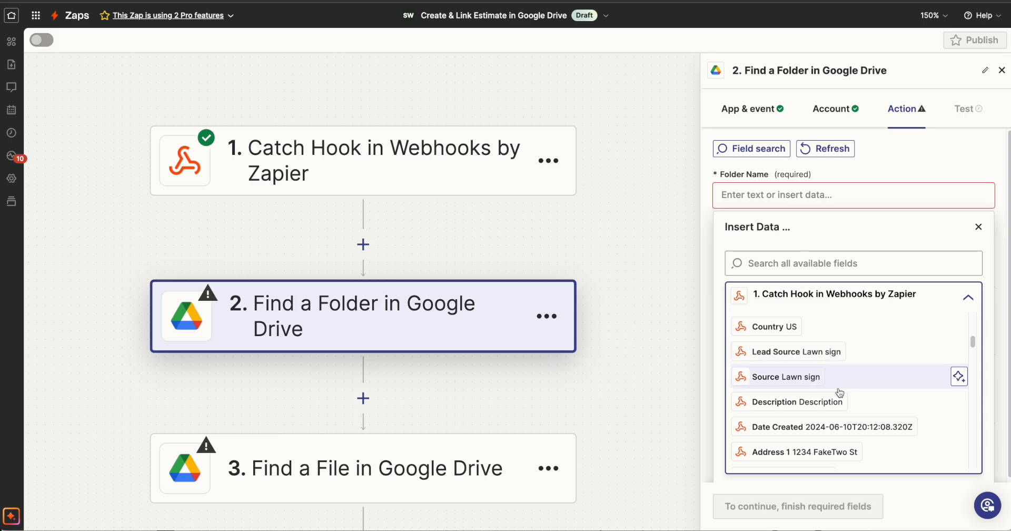
pyautogui.scroll(4, 874, 360)
pyautogui.click(832, 263)
pyautogui.write('name')
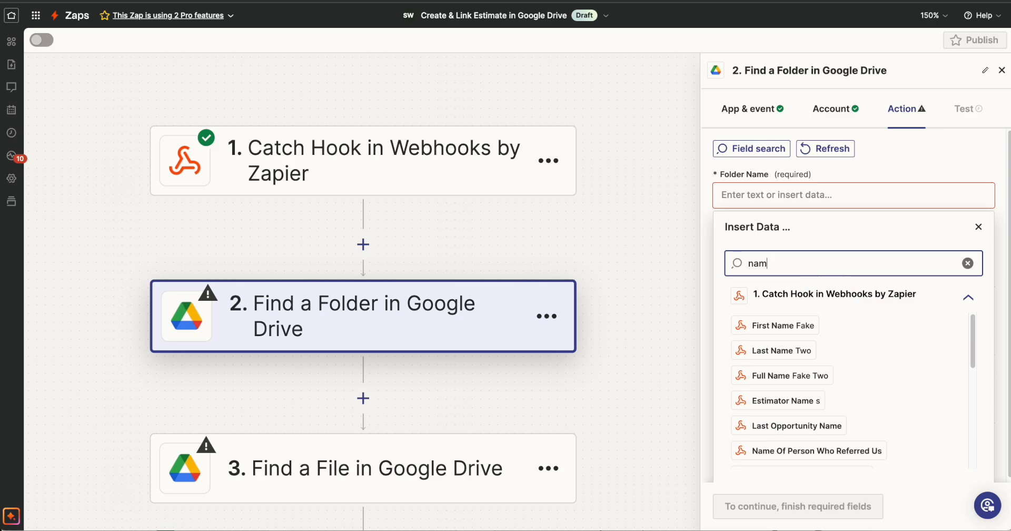
pyautogui.click(792, 378)
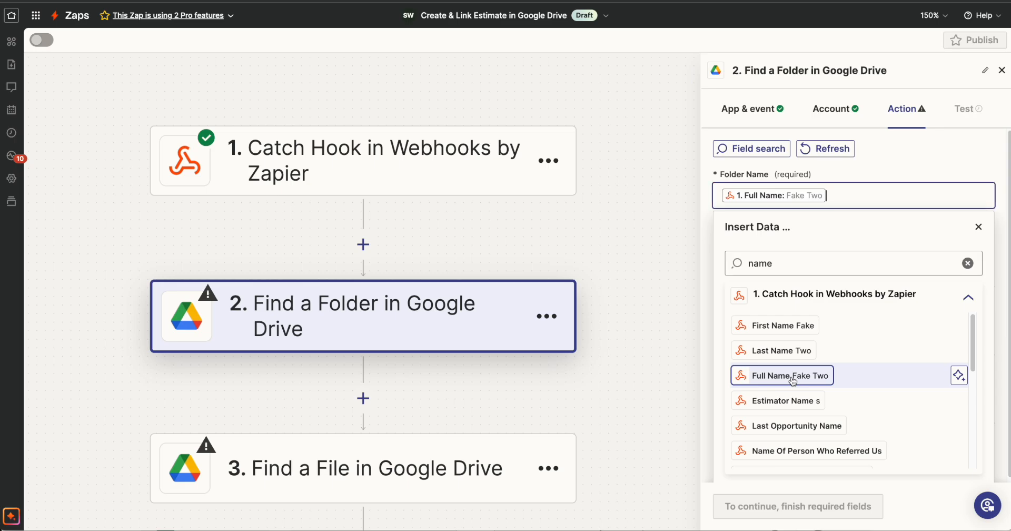
pyautogui.click(881, 198)
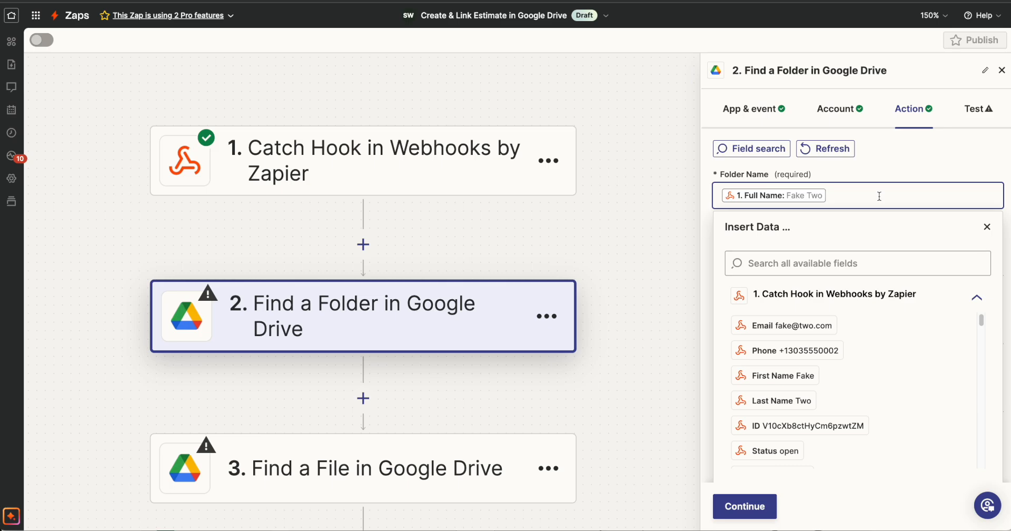
pyautogui.write('-')
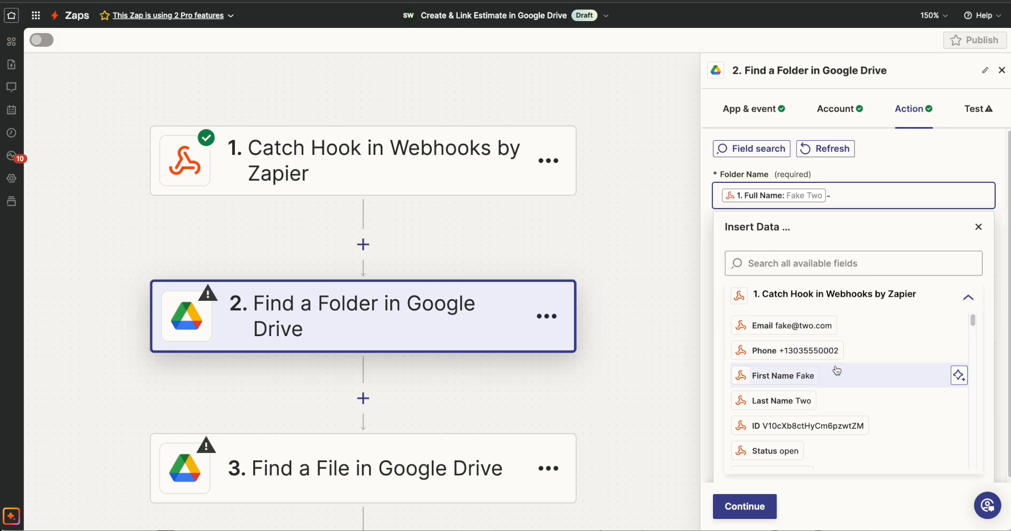
pyautogui.scroll(-5, 837, 390)
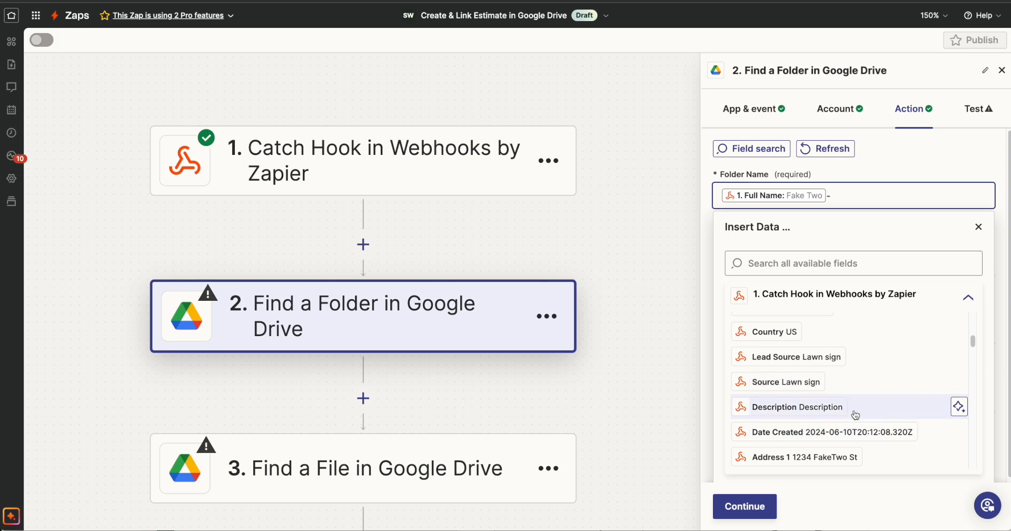
pyautogui.scroll(5, 853, 413)
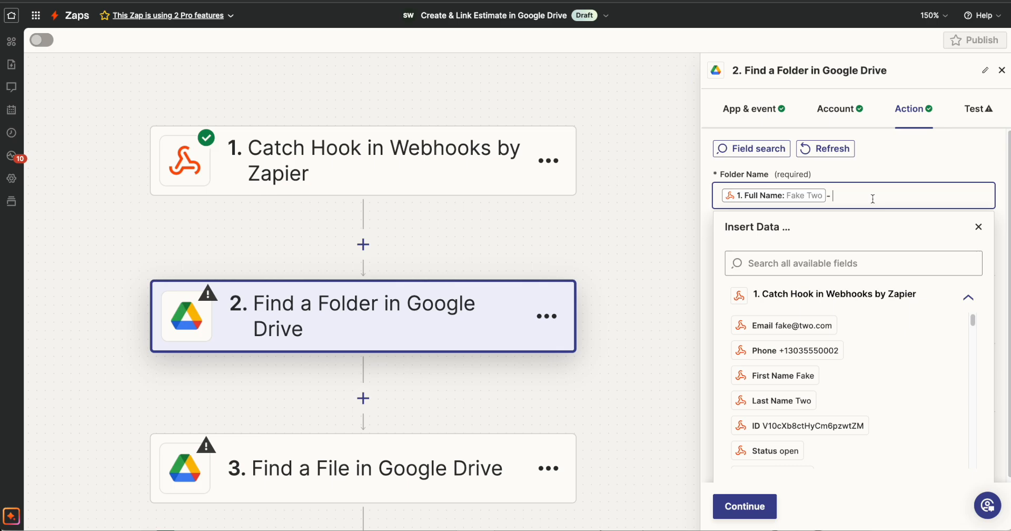
pyautogui.press('BackSpace')
pyautogui.click(979, 226)
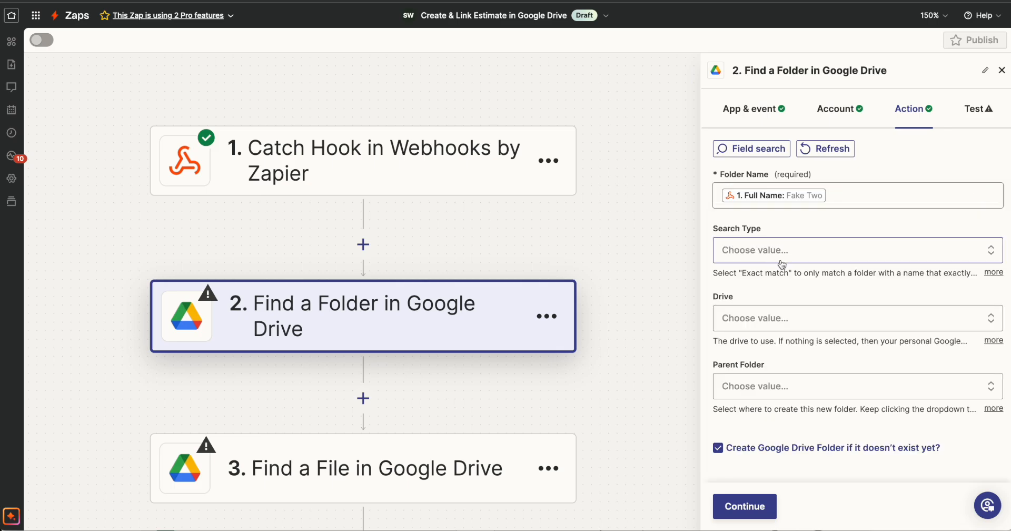
# Set the folder search to Exact match in My Google Drive, with Sales as the parent folder
pyautogui.click(804, 254)
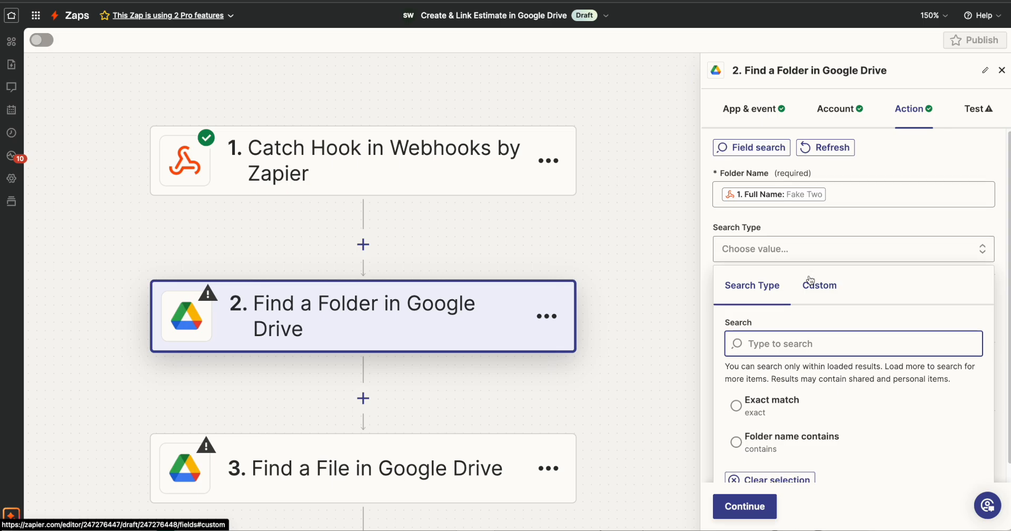
pyautogui.scroll(-1, 813, 295)
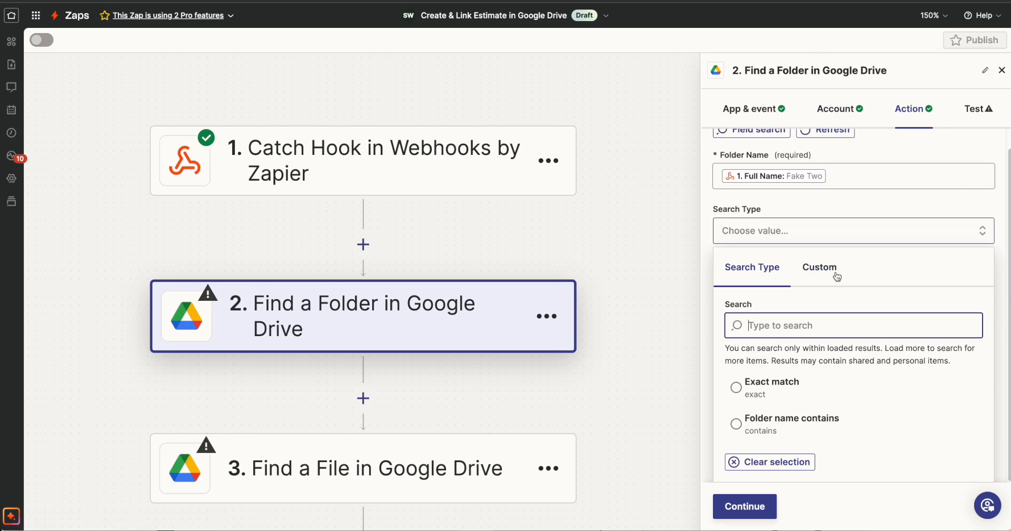
pyautogui.click(764, 392)
pyautogui.click(807, 319)
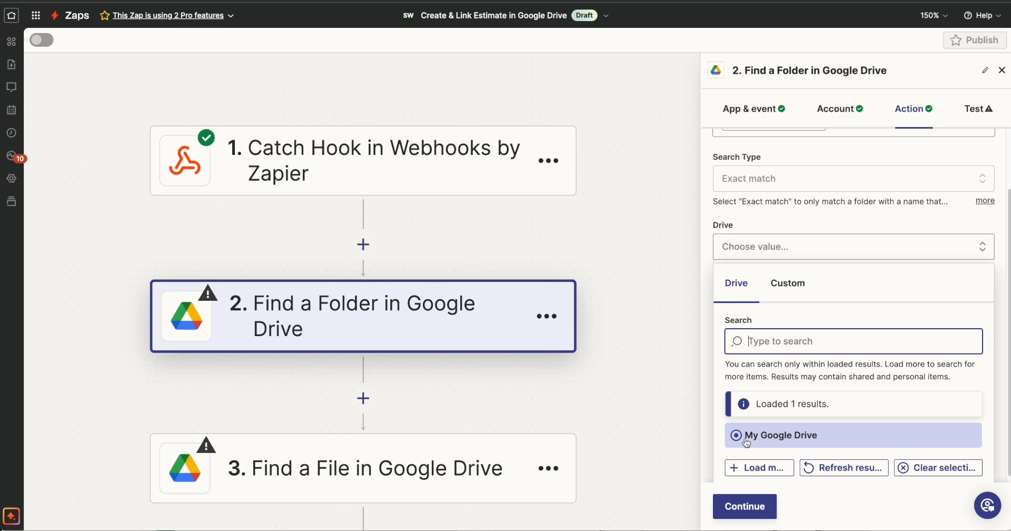
pyautogui.click(747, 437)
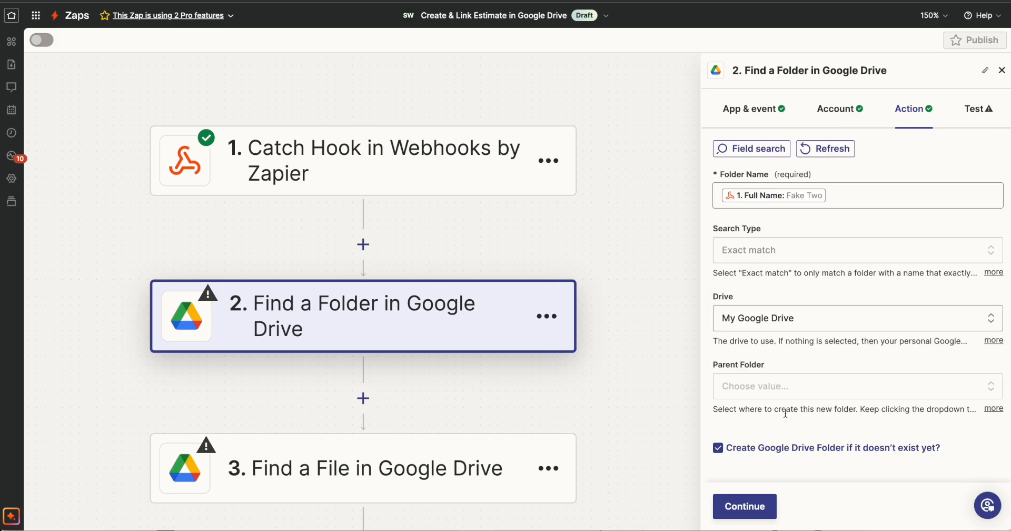
pyautogui.click(774, 385)
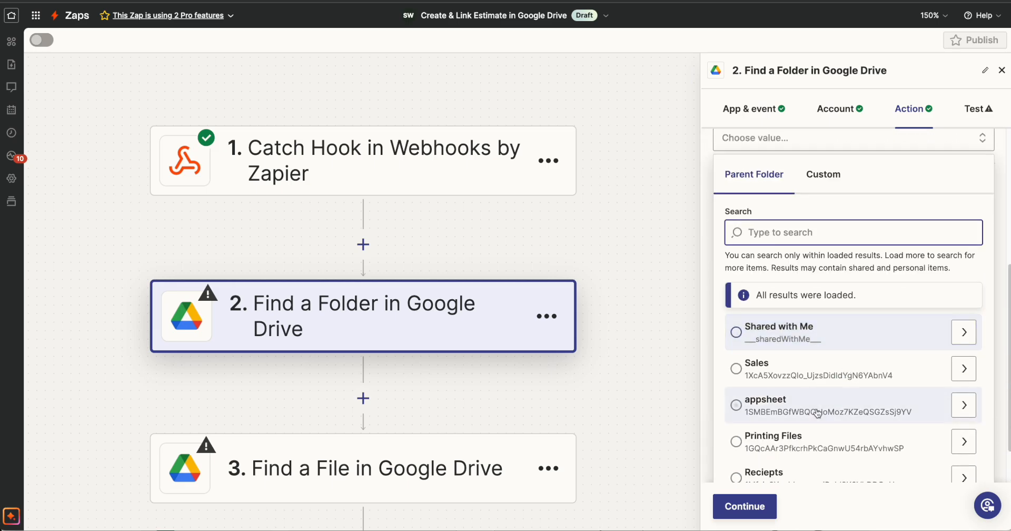
pyautogui.click(774, 366)
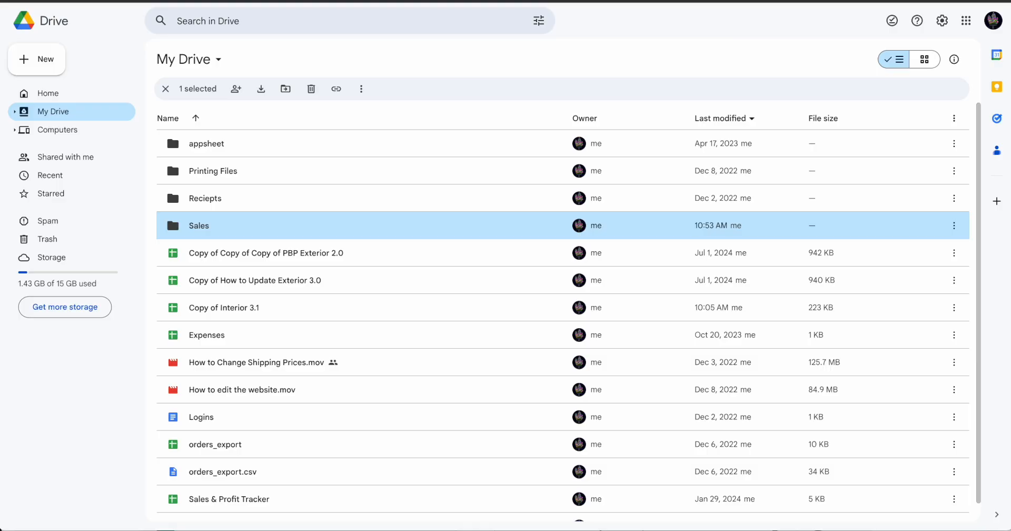
# Open the Sales folder in Google Drive and test the Find a Folder step in Zapier
pyautogui.doubleClick(202, 227)
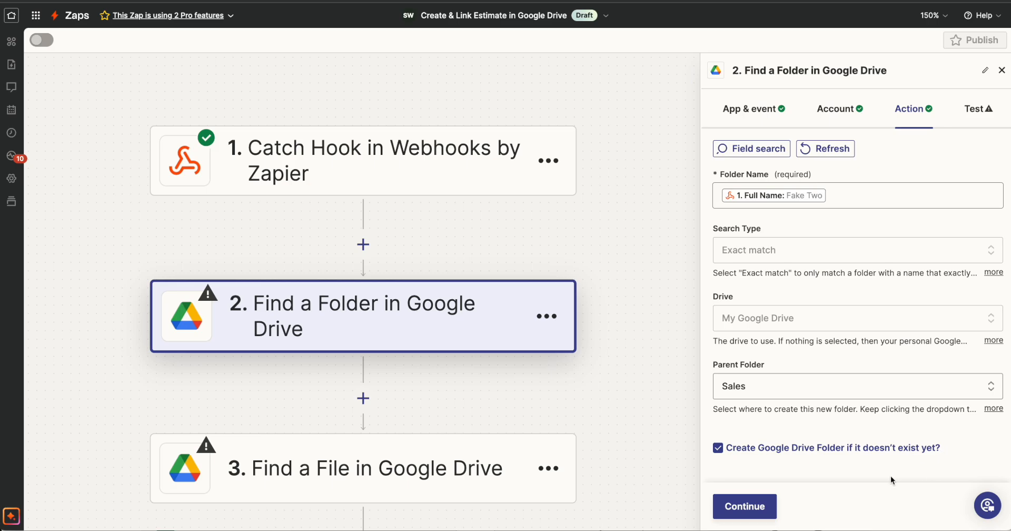
pyautogui.click(754, 505)
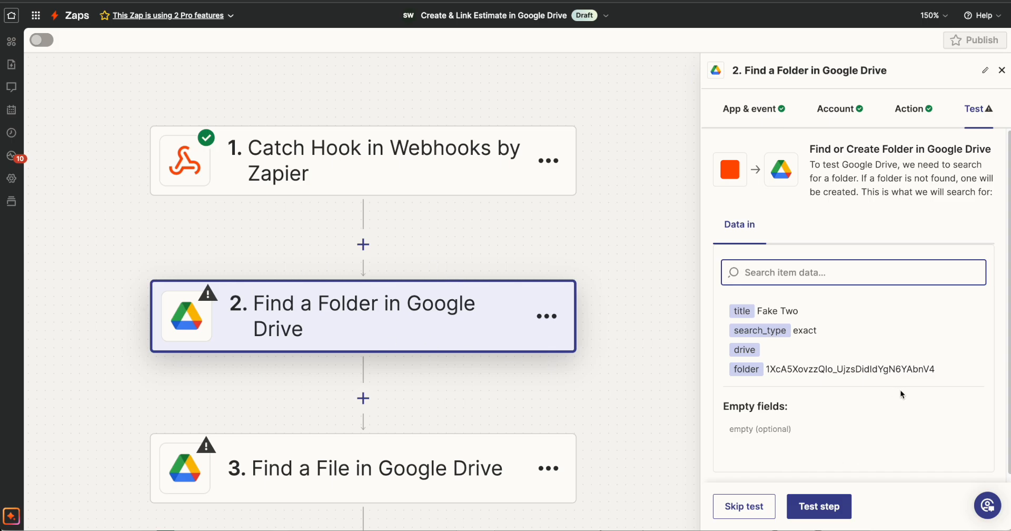
pyautogui.click(825, 507)
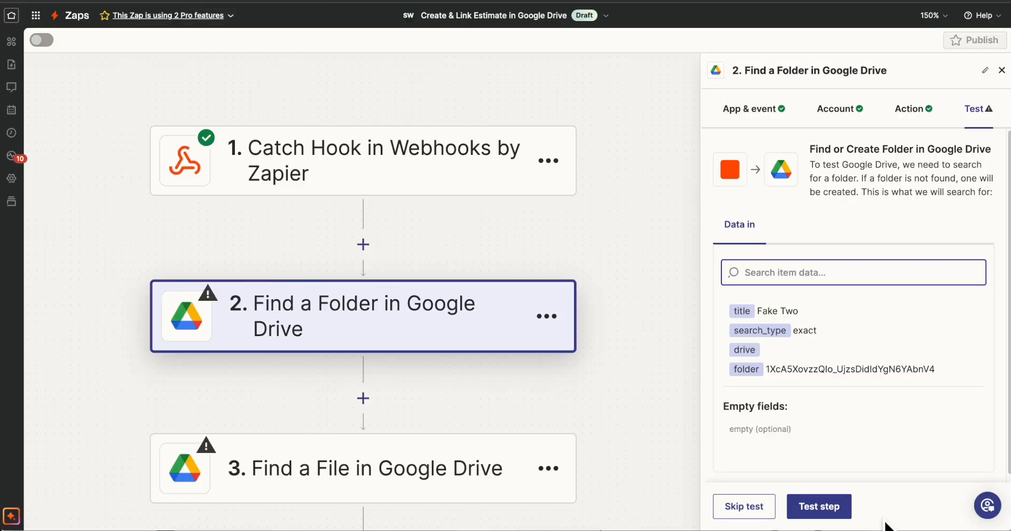
pyautogui.click(821, 505)
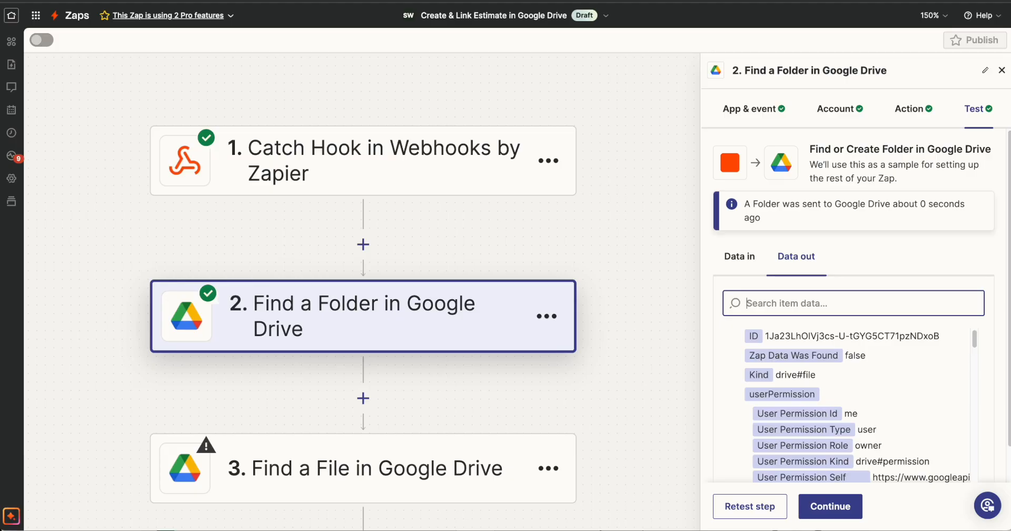
# Continue to the Find a File step and accept its event and connected Google Drive account
pyautogui.click(831, 506)
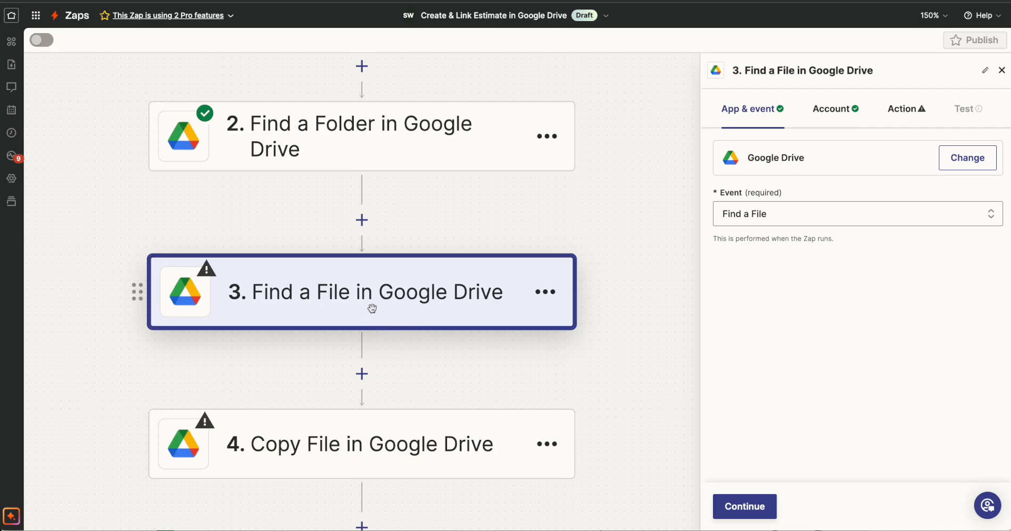
pyautogui.click(745, 506)
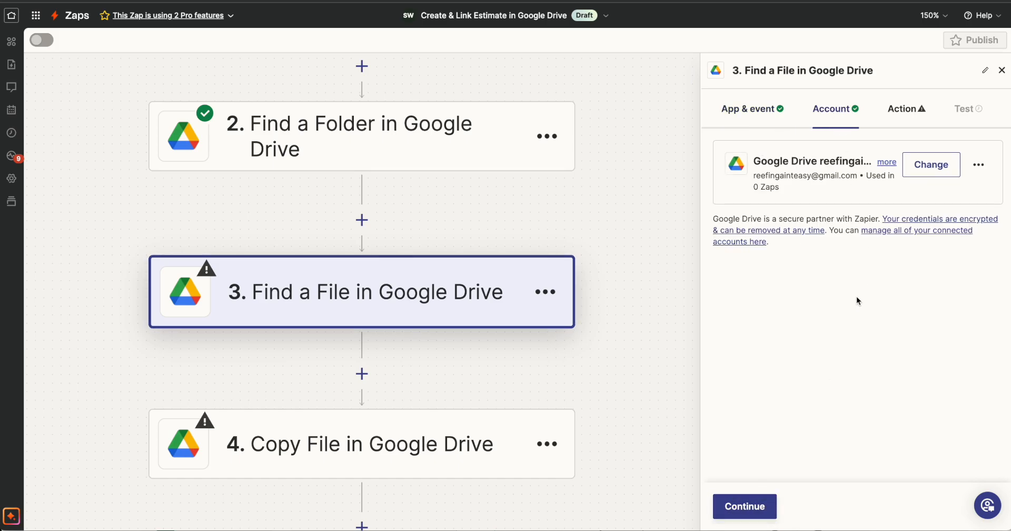
pyautogui.click(744, 510)
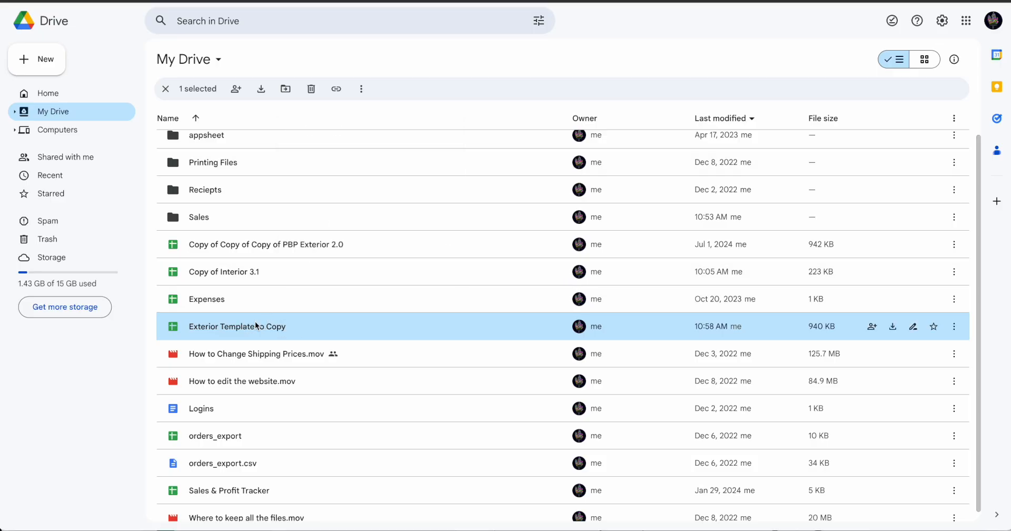
# Copy the file name Exterior Template to Copy from Google Drive into the Filename of the Find a File step
pyautogui.press('n')
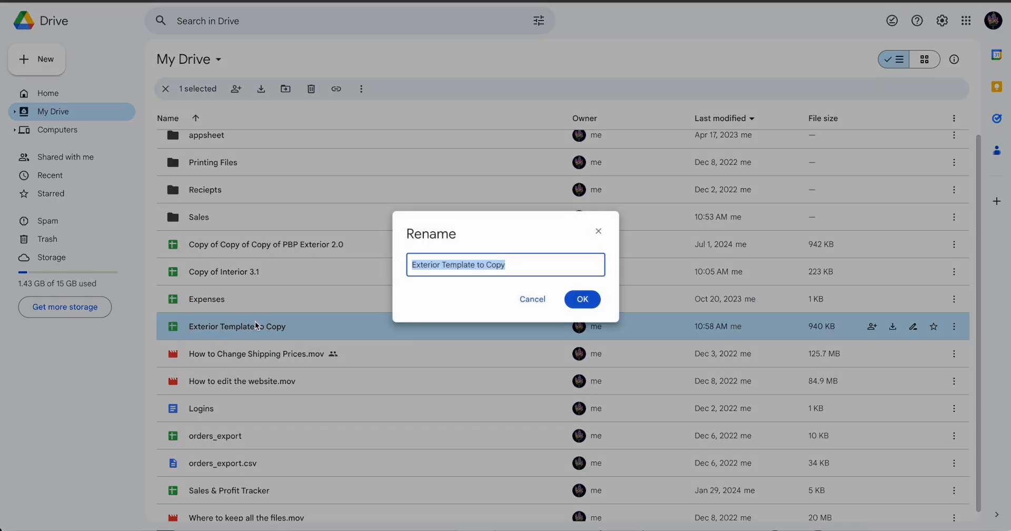
pyautogui.click(433, 270)
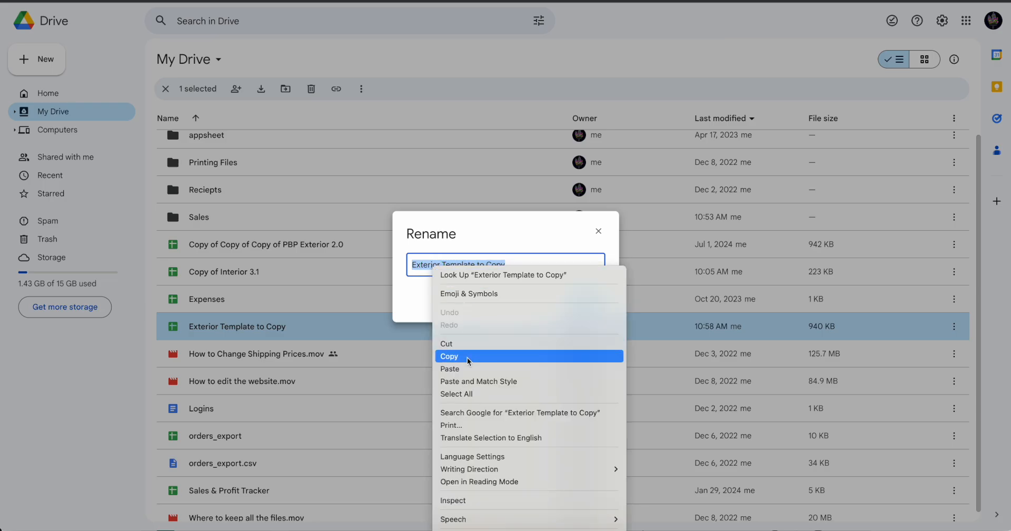
pyautogui.click(449, 356)
pyautogui.press('Escape')
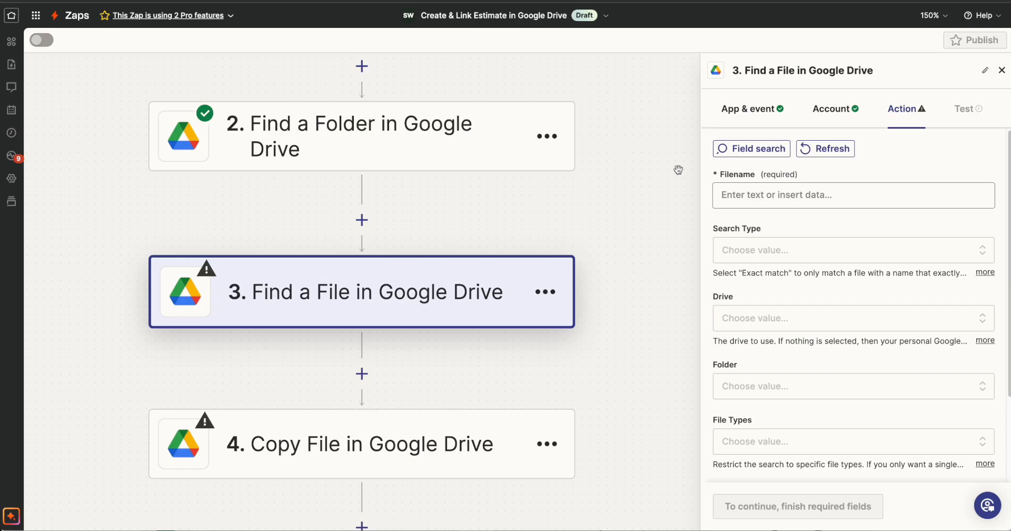
pyautogui.click(777, 190)
pyautogui.hotkey('ctrl', 'v')
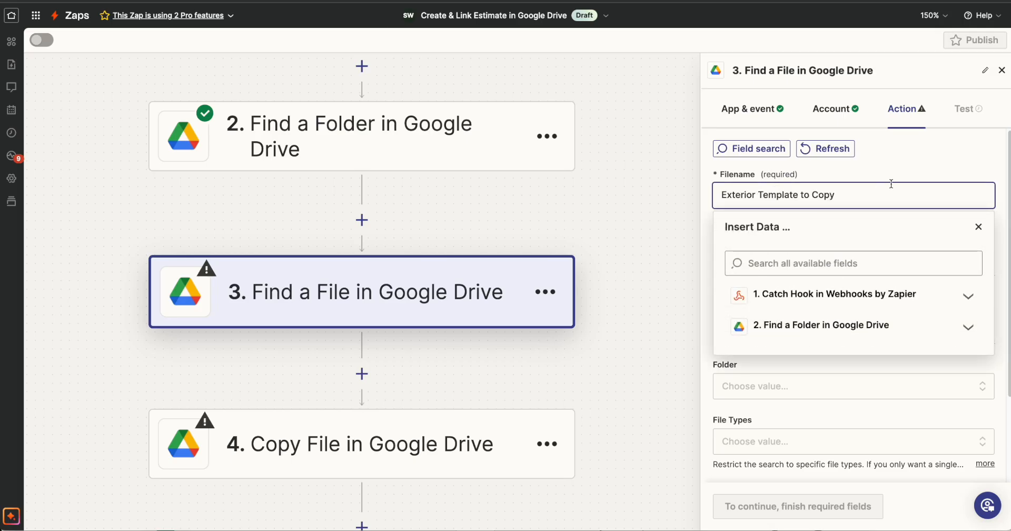
pyautogui.click(878, 173)
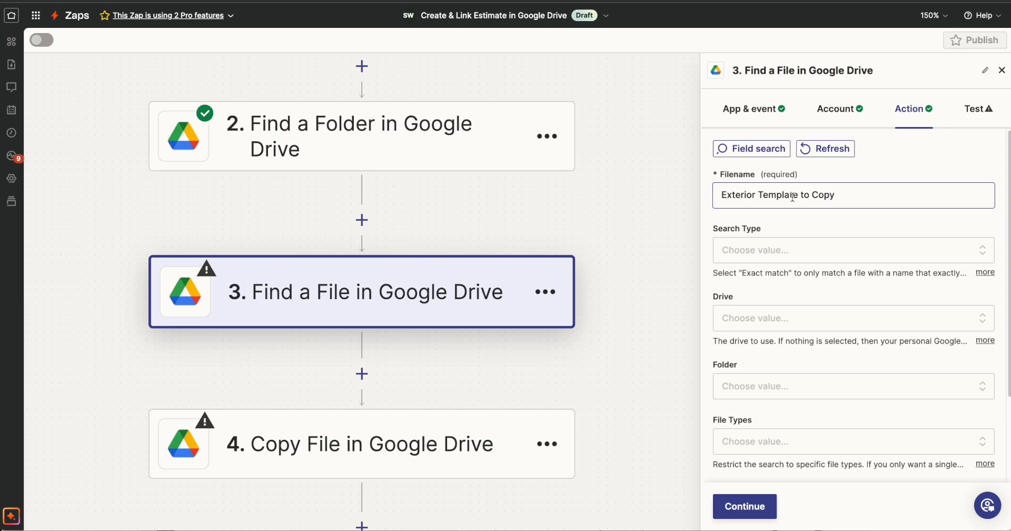
# Set the Find a File step to an Exact match search in My Google Drive
pyautogui.click(763, 249)
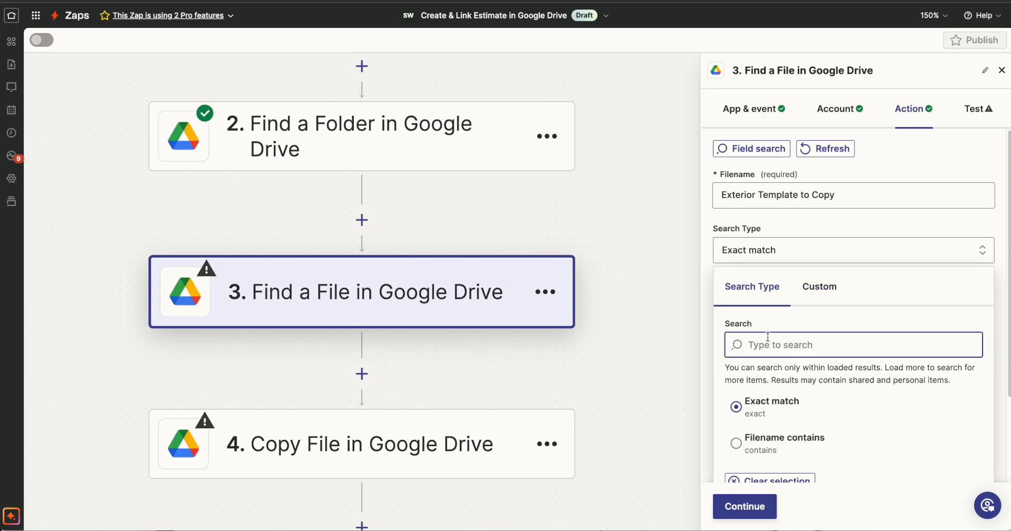
pyautogui.click(764, 403)
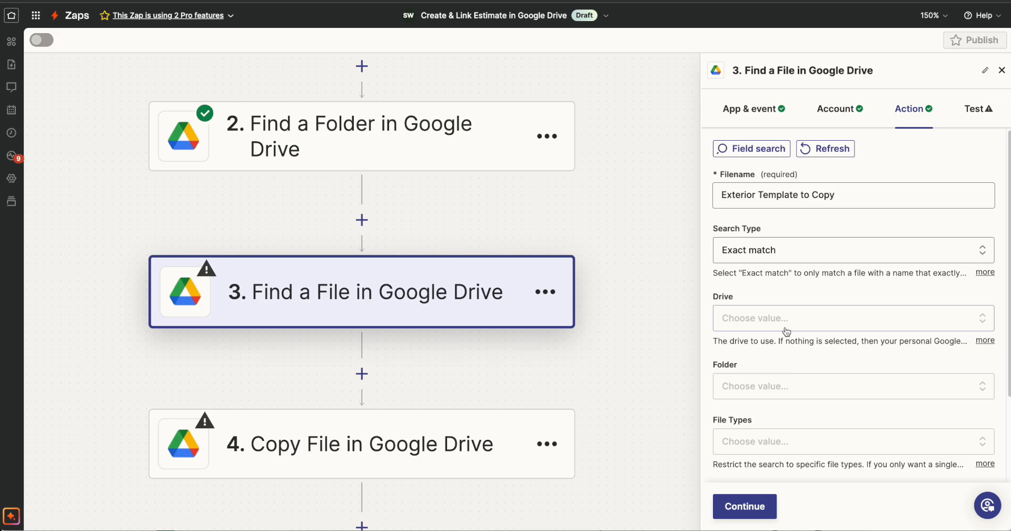
pyautogui.click(846, 318)
pyautogui.scroll(-2, 768, 402)
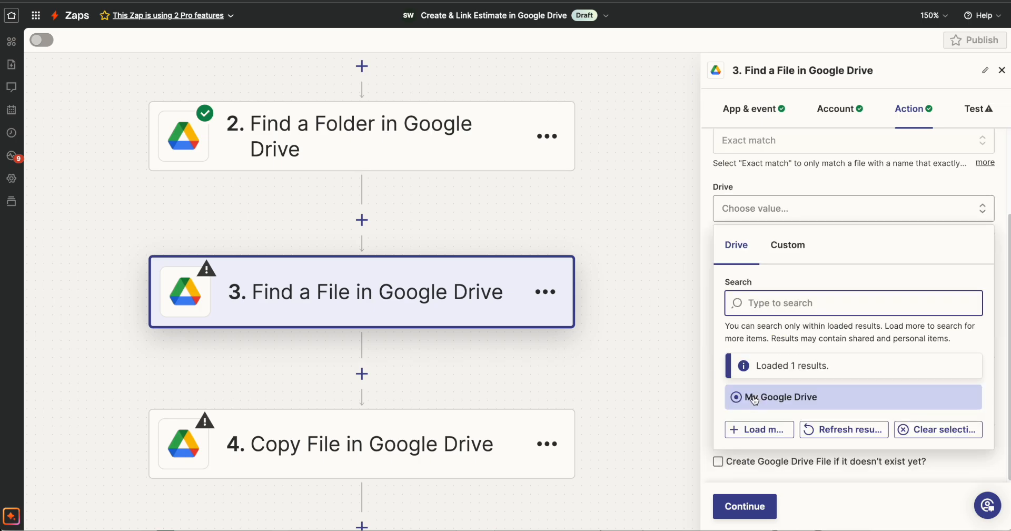
pyautogui.click(754, 400)
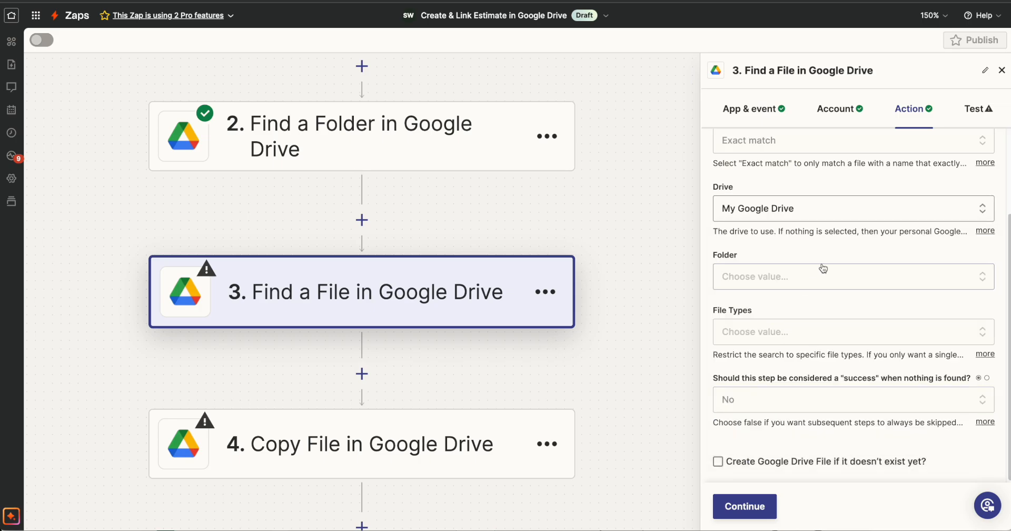
pyautogui.click(778, 284)
pyautogui.scroll(-3, 847, 357)
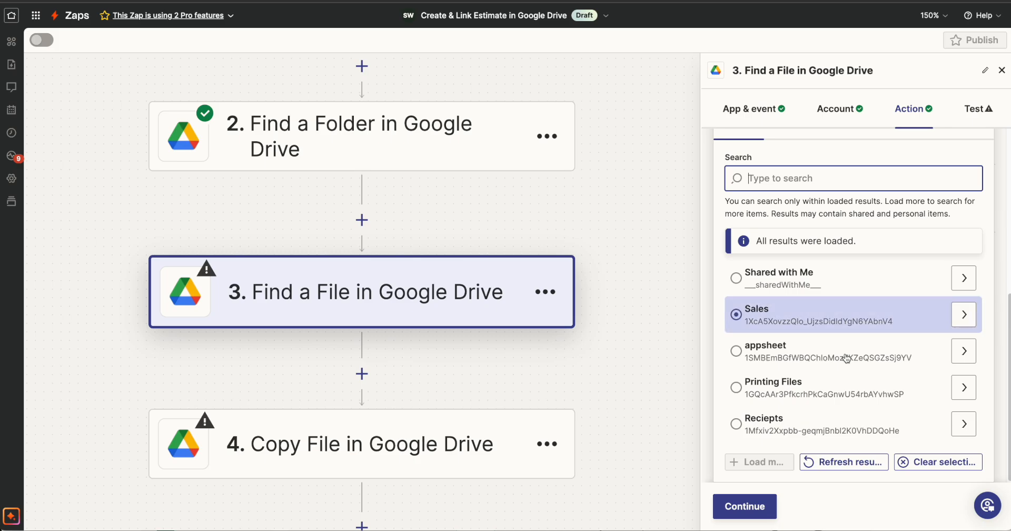
pyautogui.click(838, 423)
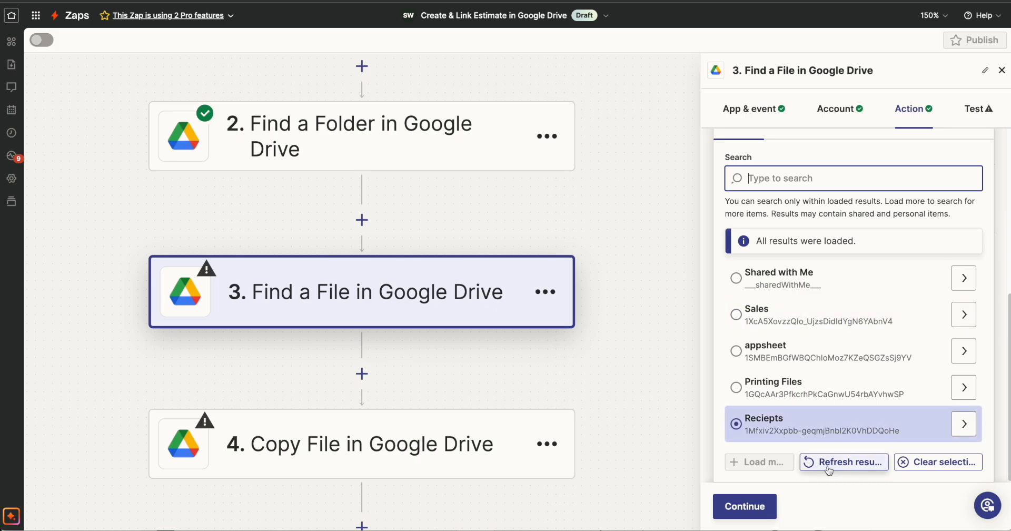
pyautogui.click(829, 469)
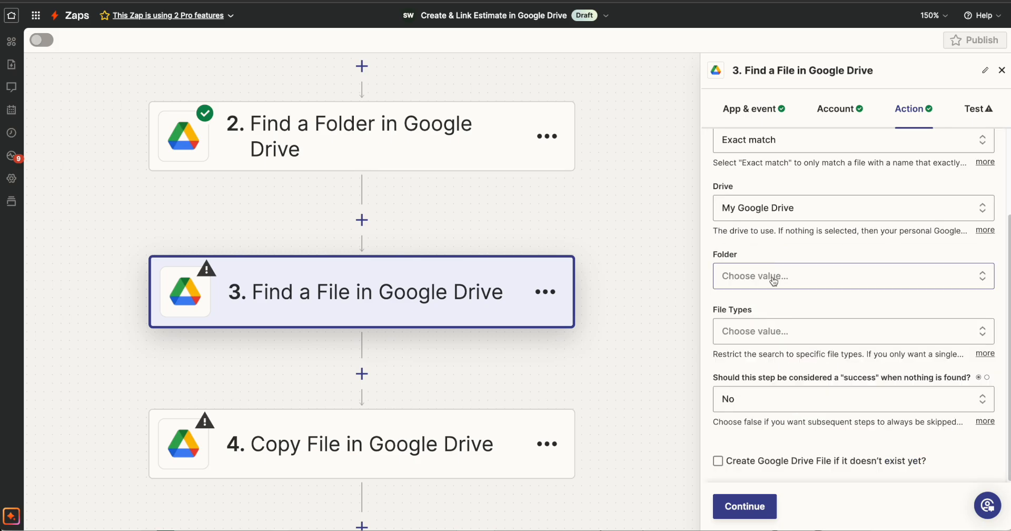
pyautogui.click(410, 1)
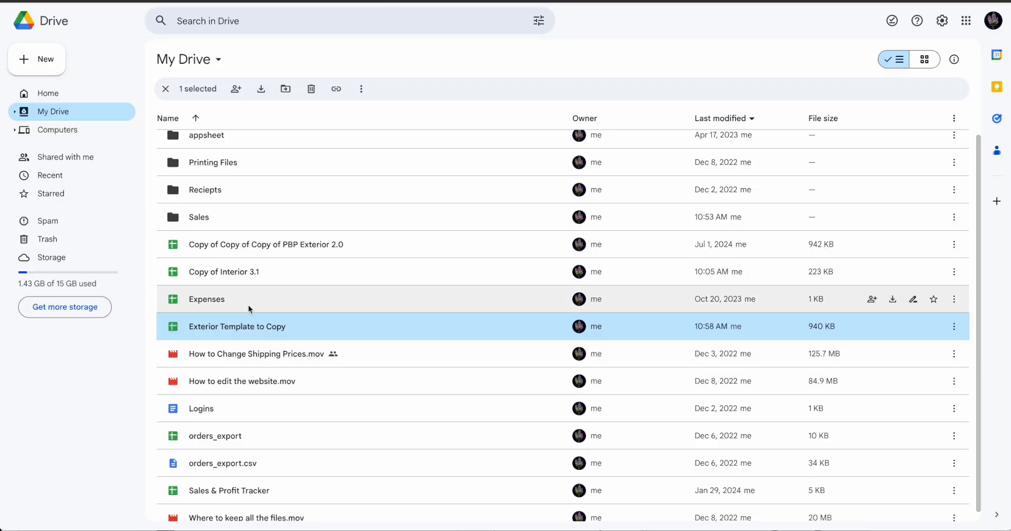
pyautogui.click(486, 1)
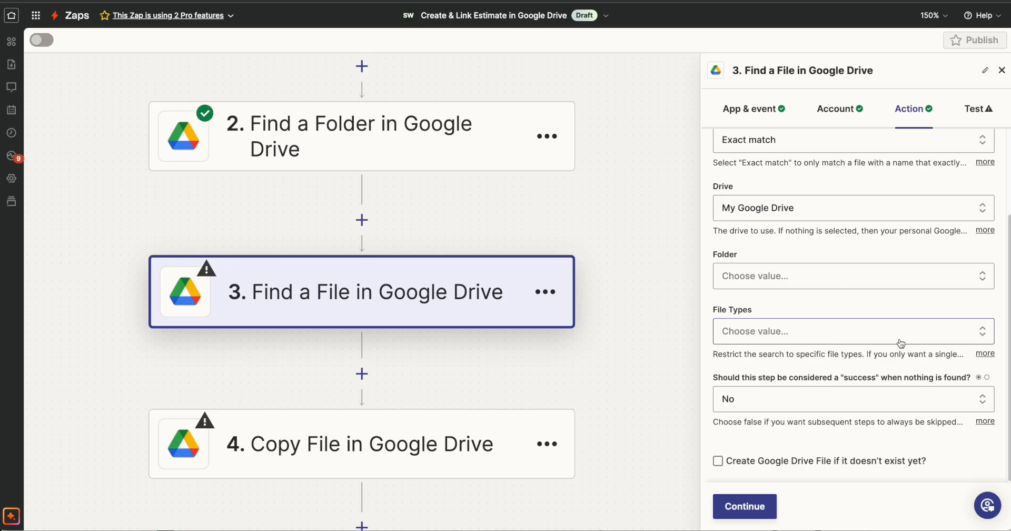
# Restrict the Find a File step's file types to Google Sheets and test the step
pyautogui.click(817, 338)
pyautogui.click(874, 424)
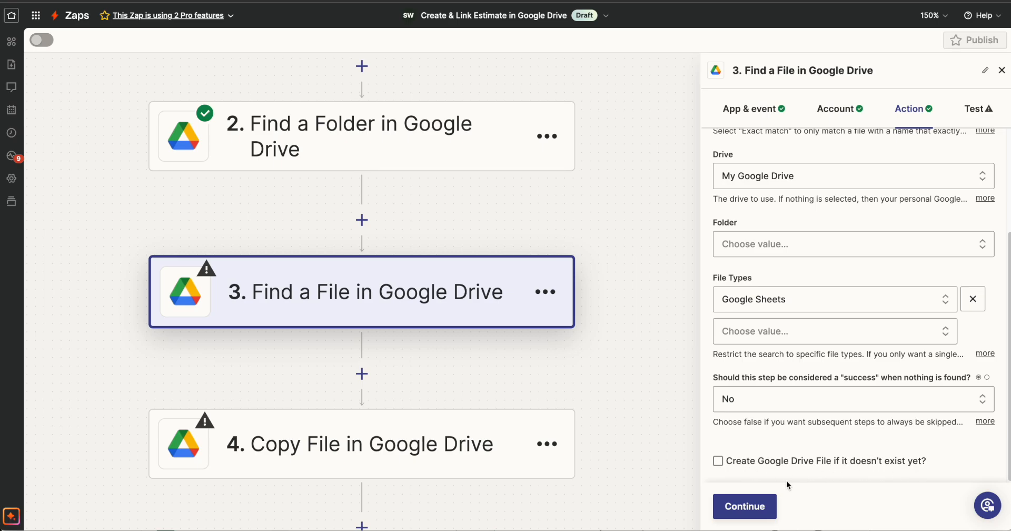
pyautogui.click(761, 506)
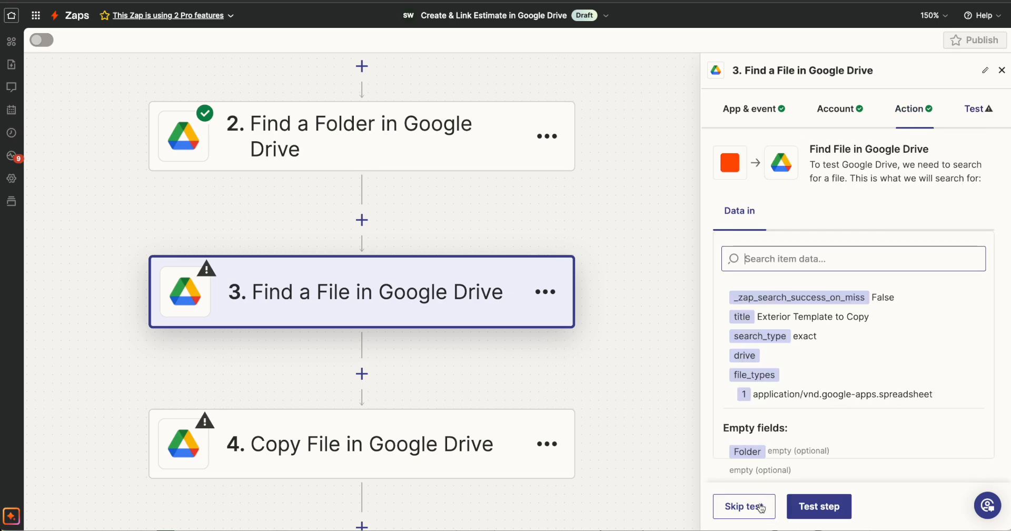
pyautogui.click(836, 509)
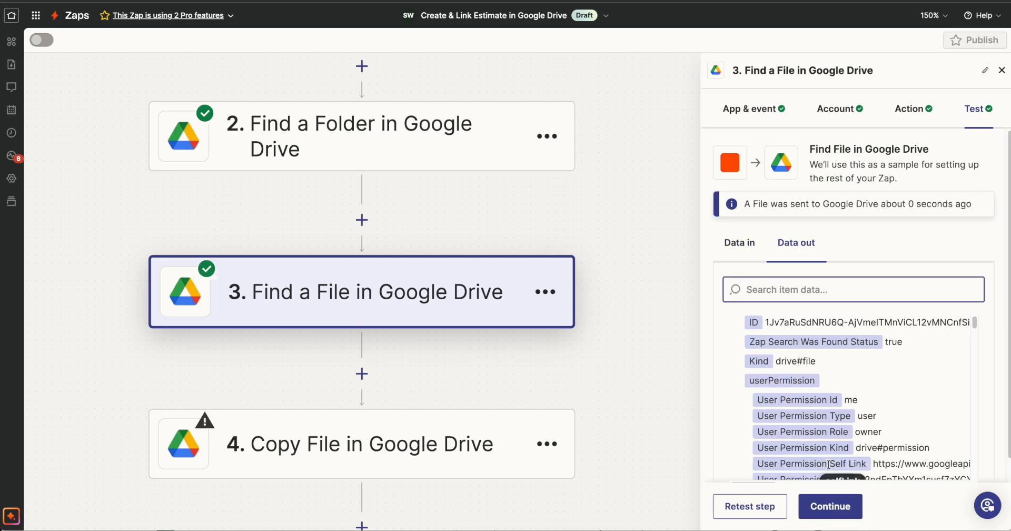
pyautogui.scroll(-3, 830, 453)
# Continue to the Copy File step and accept its event and connected Google Drive account
pyautogui.click(833, 507)
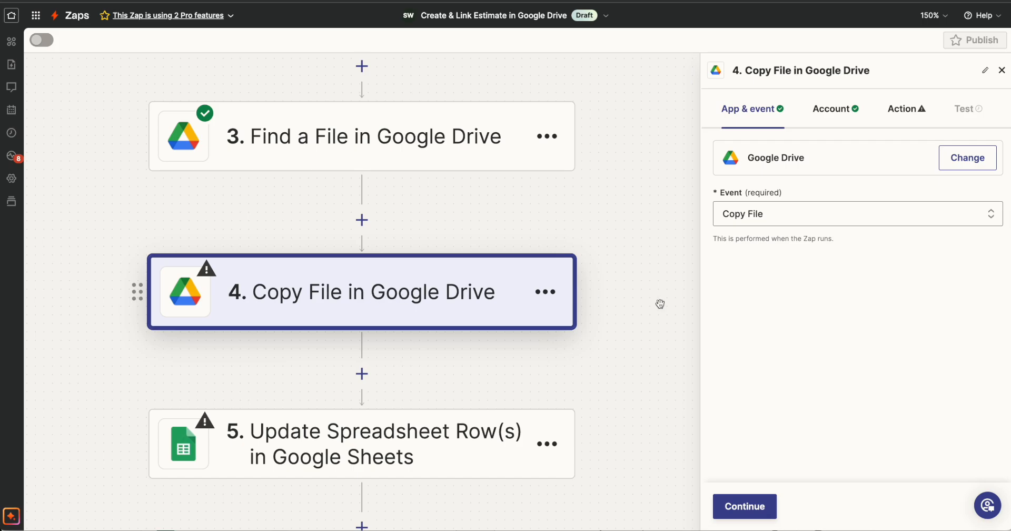
pyautogui.click(745, 507)
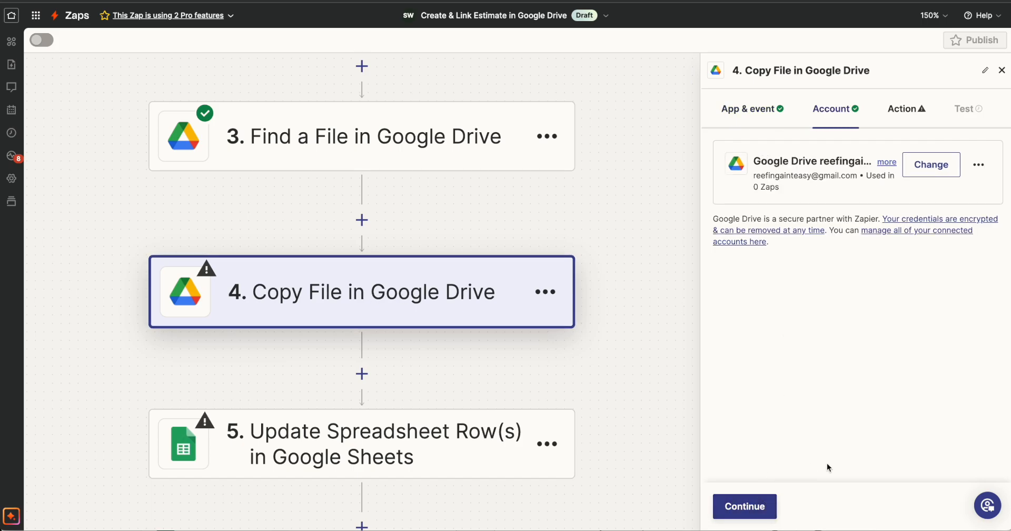
pyautogui.click(727, 505)
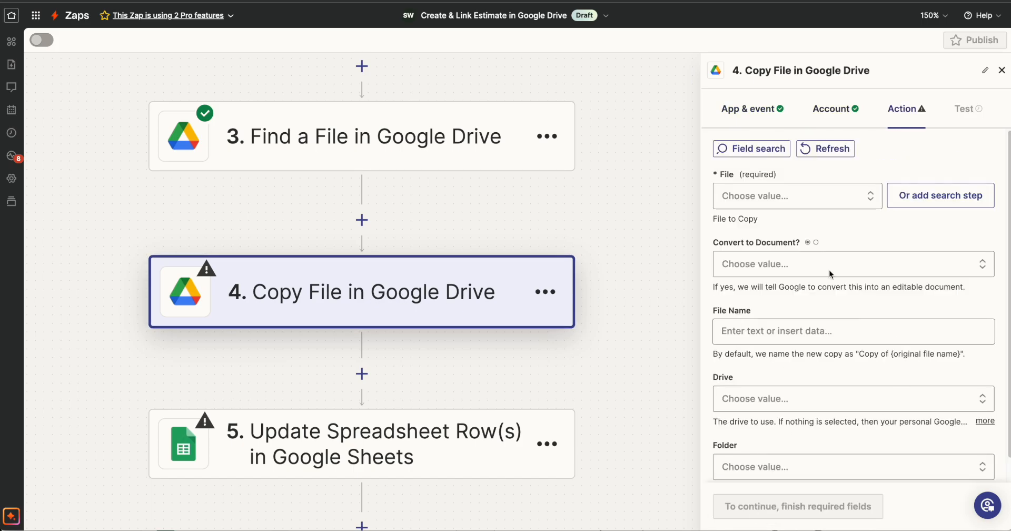
# Map the file to copy to the ID returned by step 3, Find a File in Google Drive
pyautogui.moveTo(722, 216); pyautogui.dragTo(757, 219)
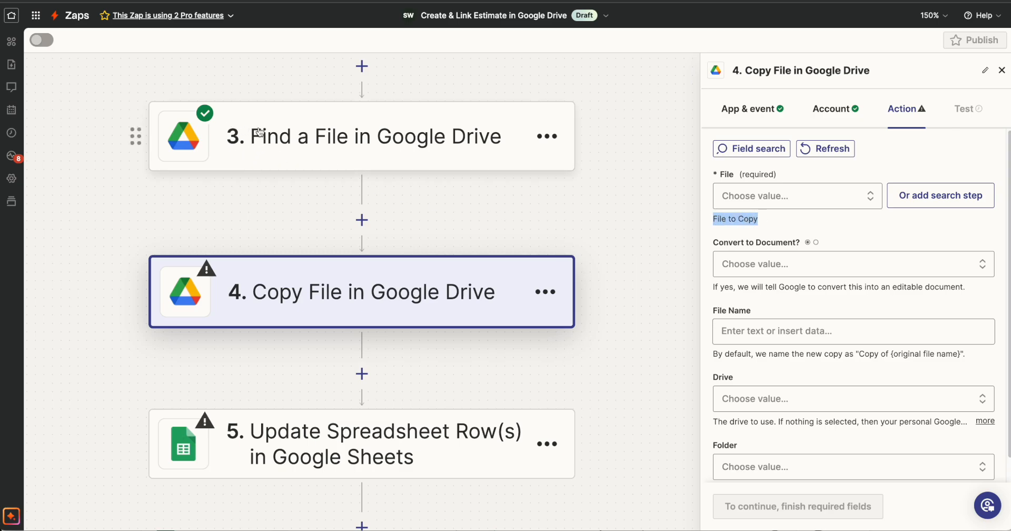
pyautogui.click(801, 197)
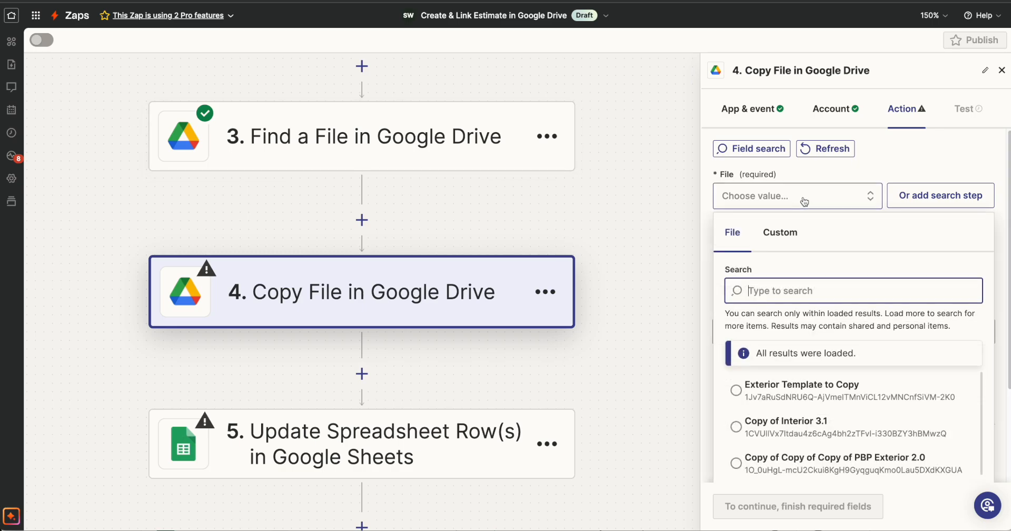
pyautogui.click(795, 237)
pyautogui.click(813, 357)
pyautogui.scroll(-1, 813, 363)
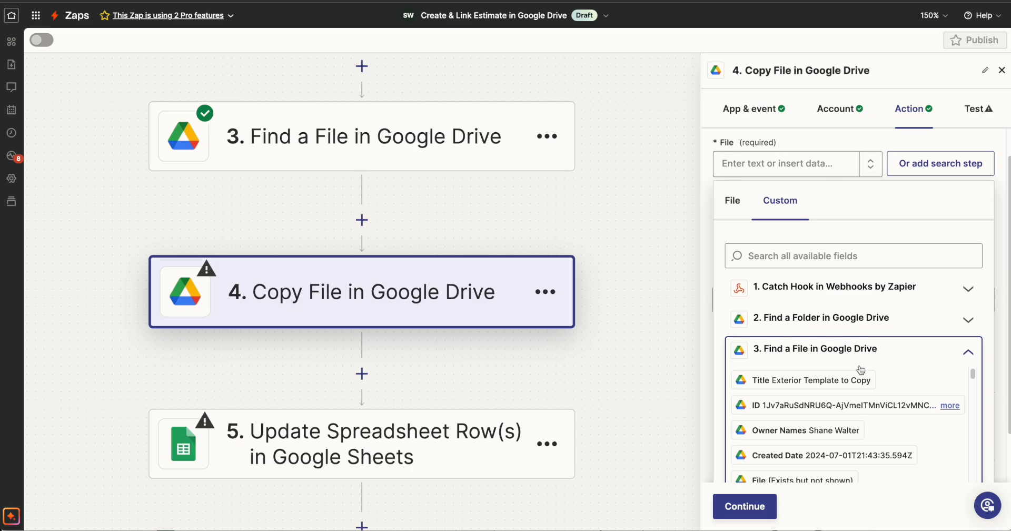
pyautogui.click(828, 392)
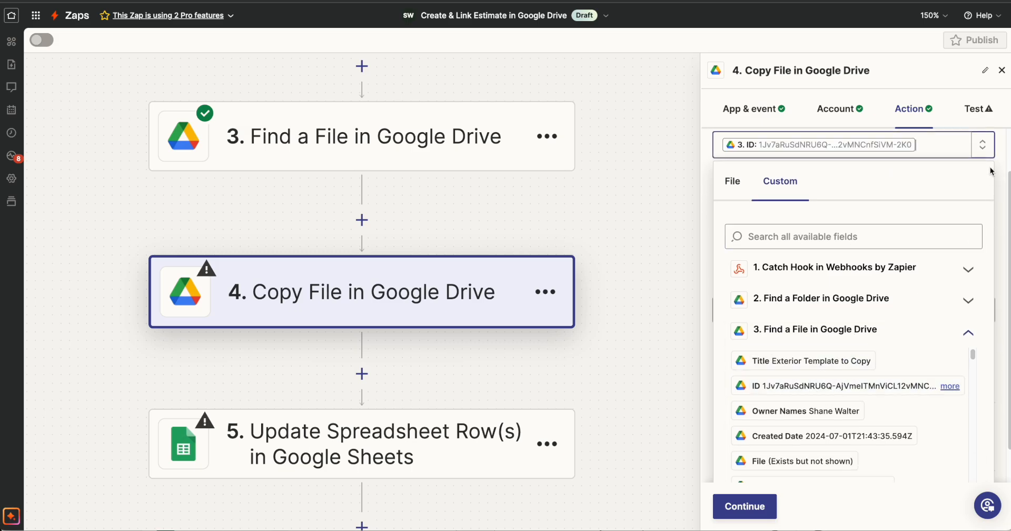
pyautogui.click(983, 196)
pyautogui.scroll(-1, 746, 292)
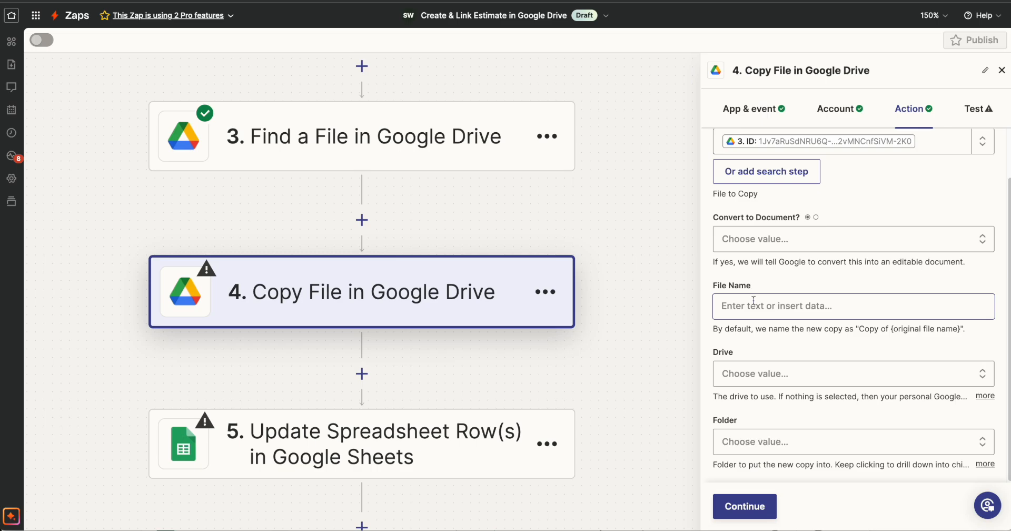
# Build the copy's file name from the Full Name field of the Catch Hook step followed by "- Exterior"
pyautogui.click(754, 300)
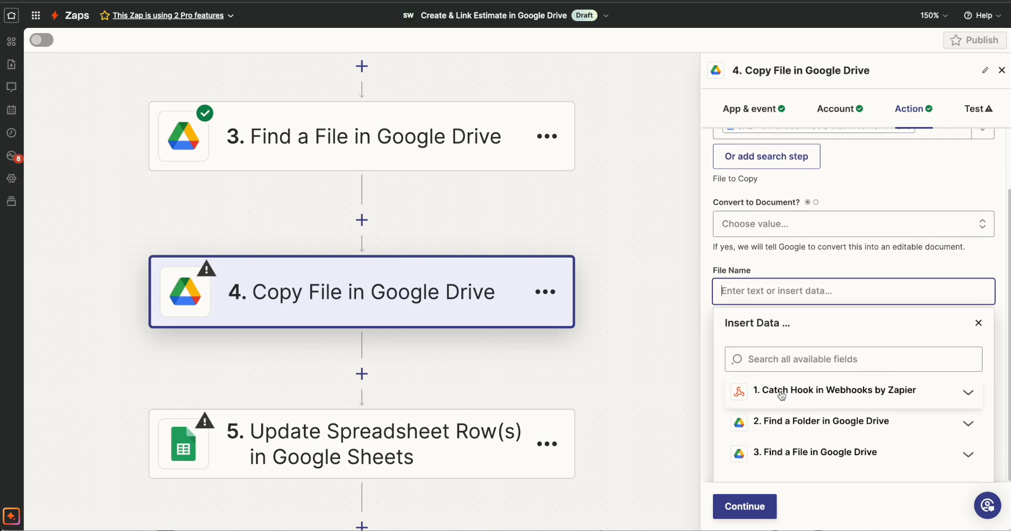
pyautogui.click(781, 396)
pyautogui.click(837, 359)
pyautogui.write('full')
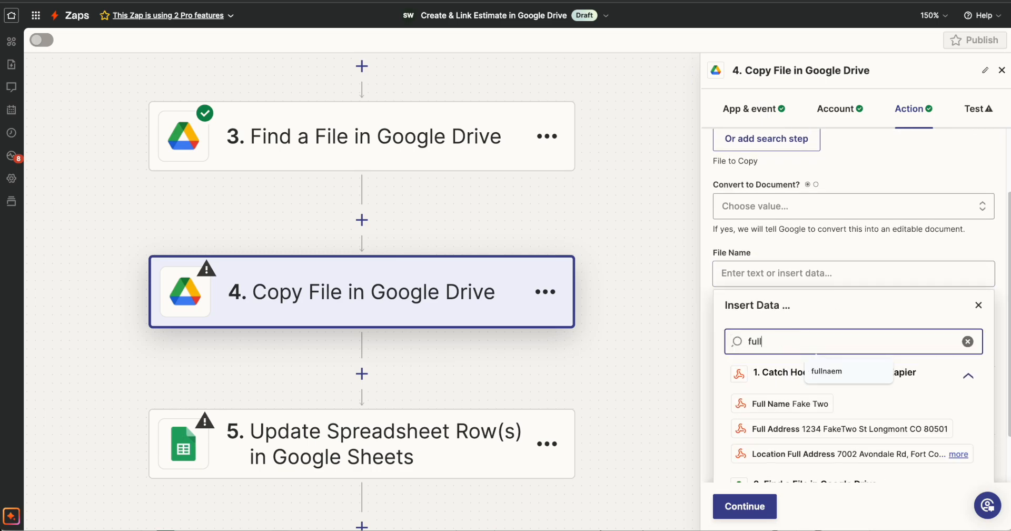
pyautogui.scroll(-2, 790, 348)
pyautogui.click(784, 343)
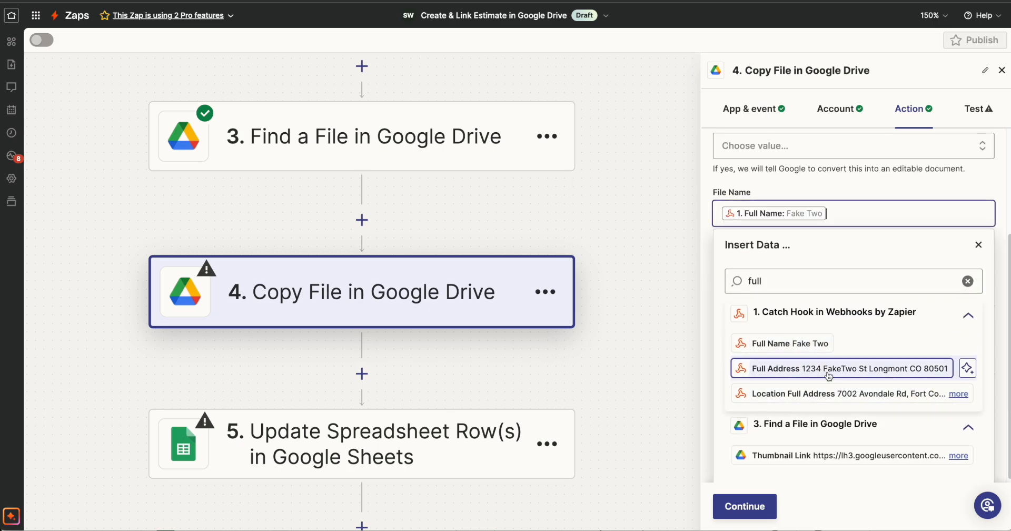
pyautogui.click(977, 244)
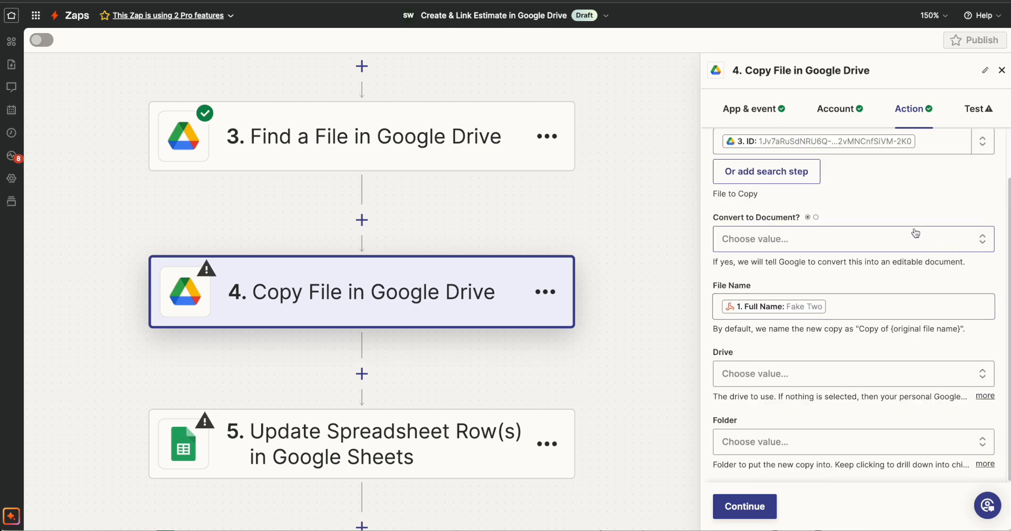
pyautogui.click(859, 288)
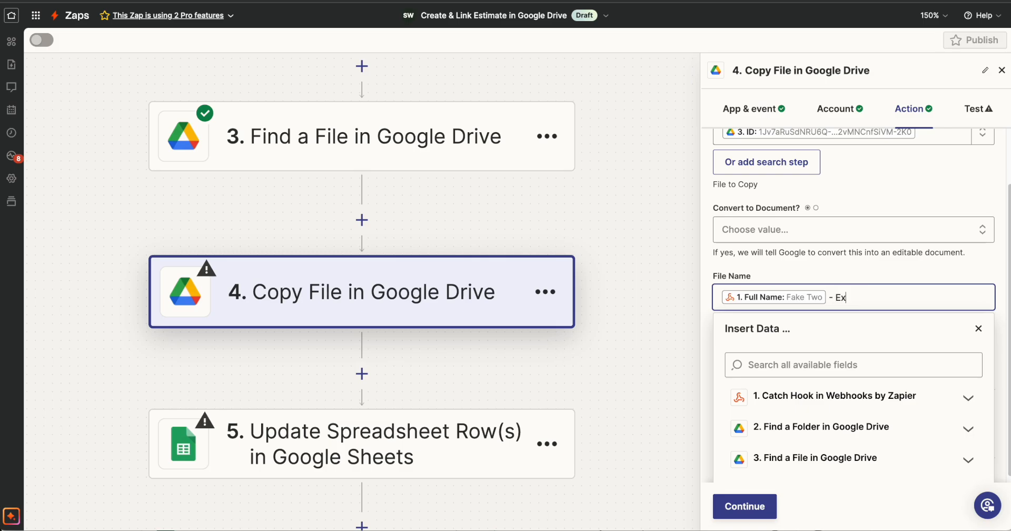
pyautogui.press('Escape')
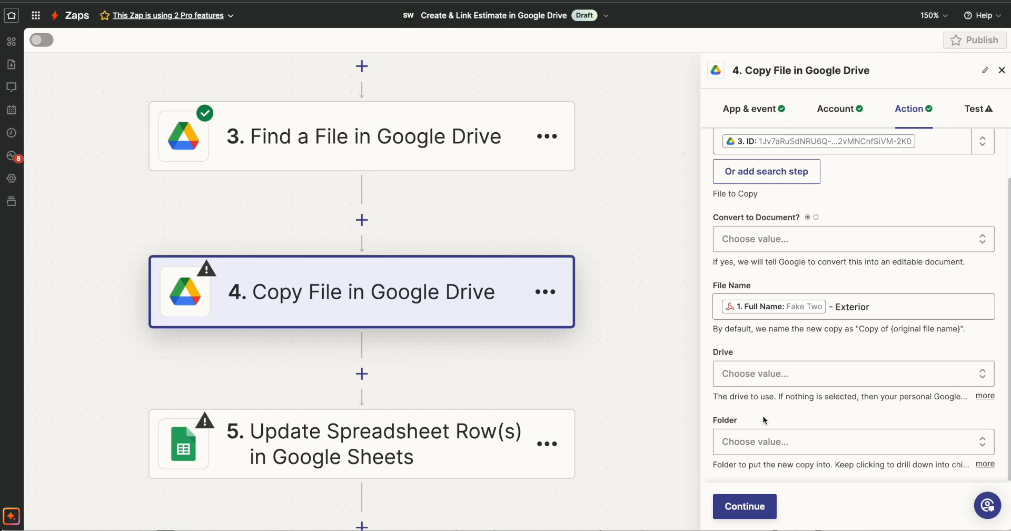
# Set the copy's drive to My Google Drive and map its folder to the ID from the Find a Folder step
pyautogui.click(766, 375)
pyautogui.click(790, 449)
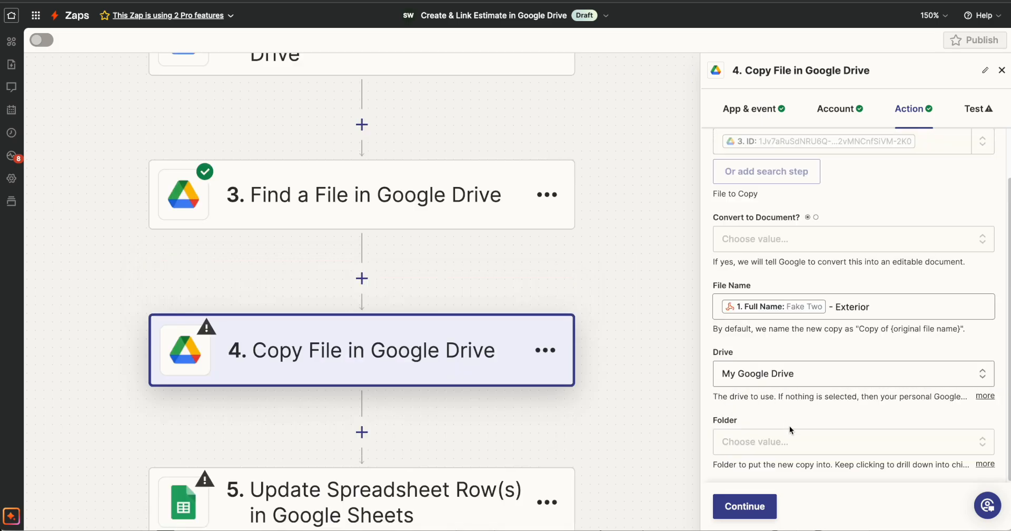
pyautogui.scroll(5, 565, 267)
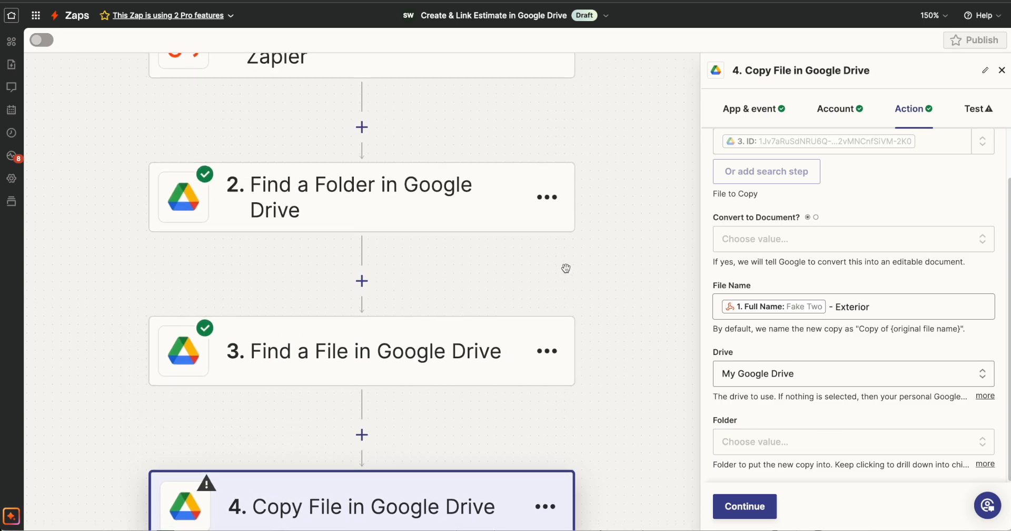
pyautogui.click(820, 443)
pyautogui.click(791, 280)
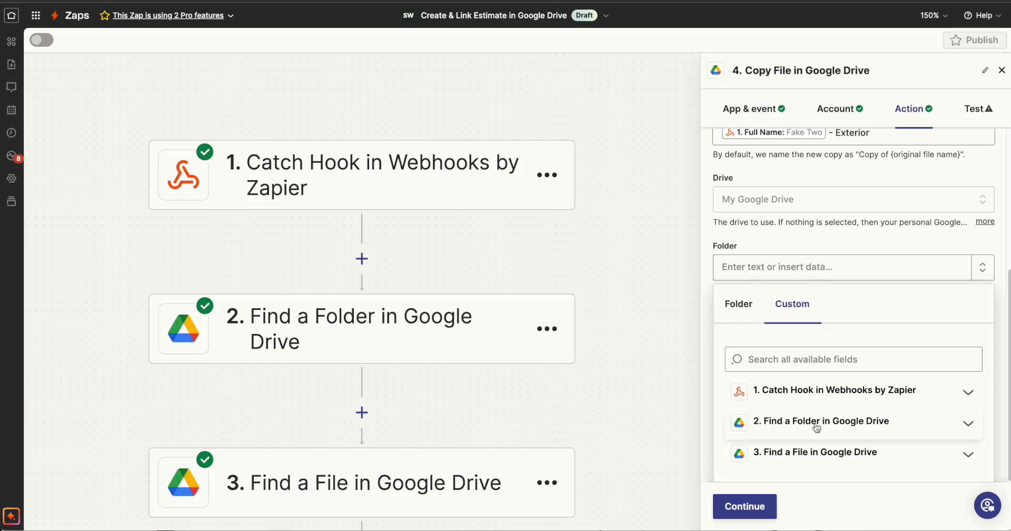
pyautogui.click(858, 428)
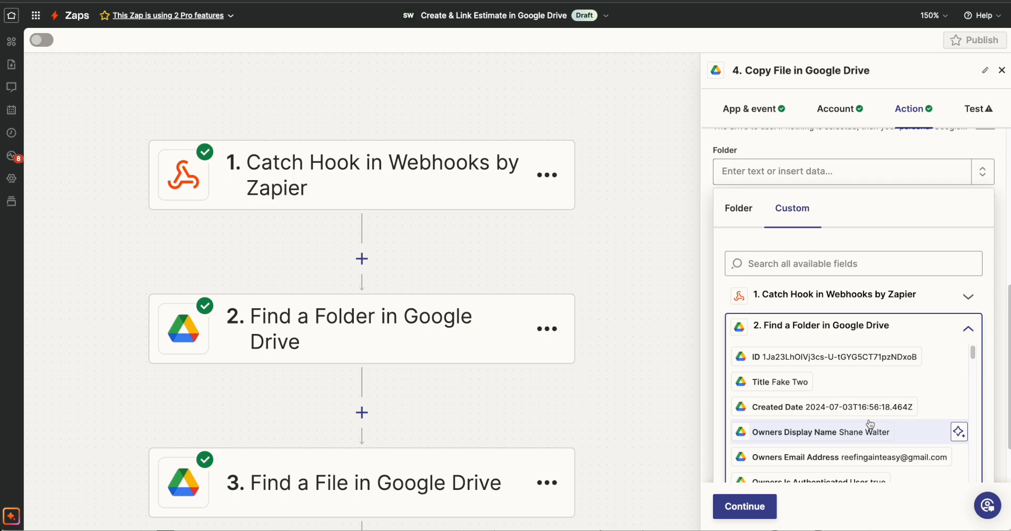
pyautogui.click(821, 357)
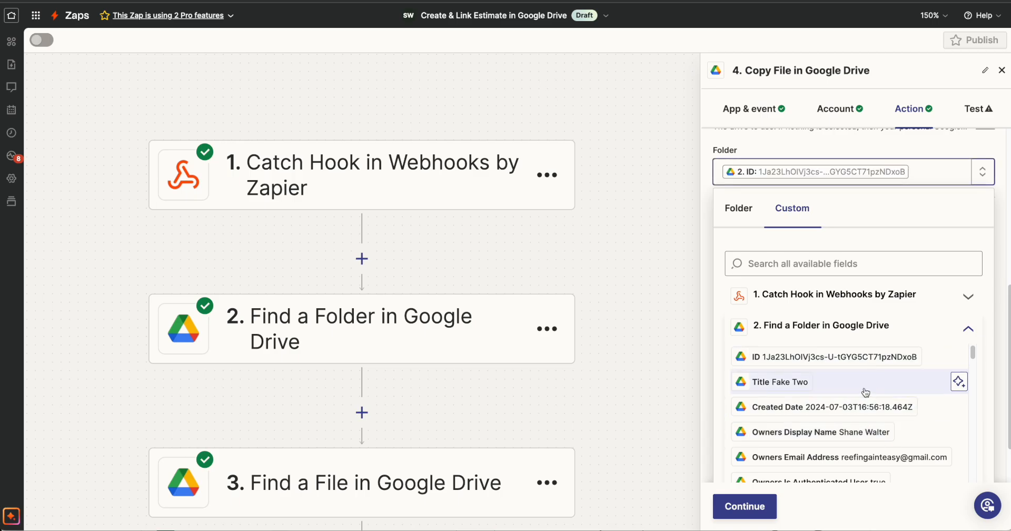
pyautogui.click(991, 143)
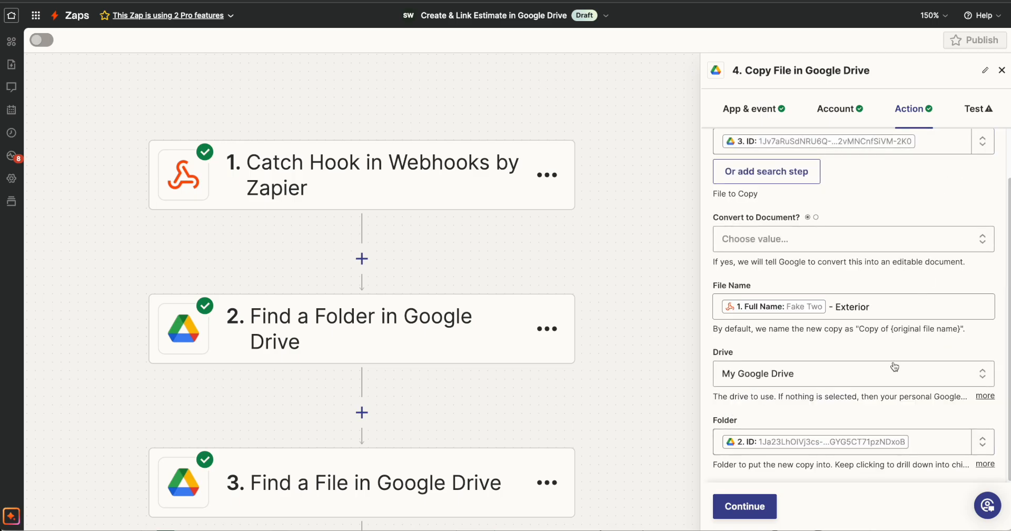
# Test the Copy File step and open the Sales folder in Google Drive to check for the copy
pyautogui.click(772, 509)
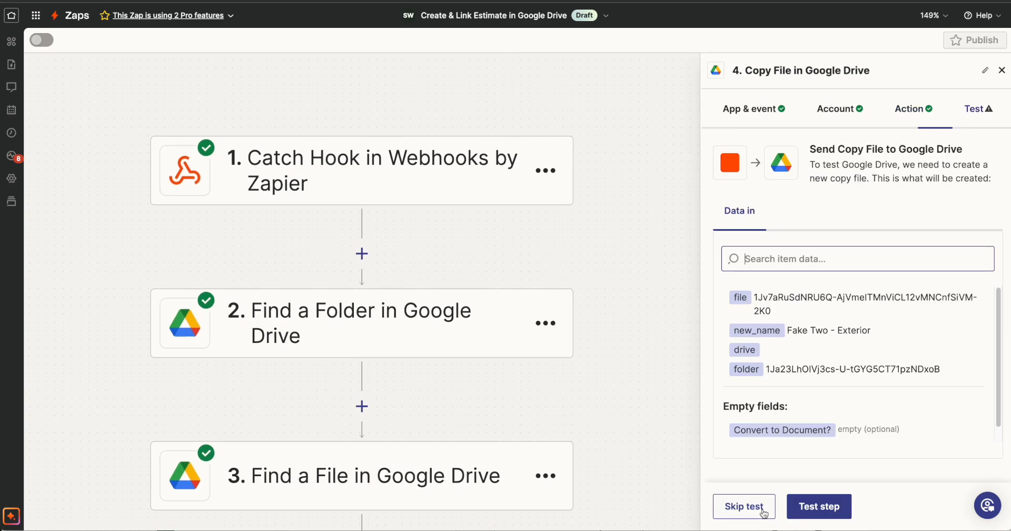
pyautogui.click(820, 506)
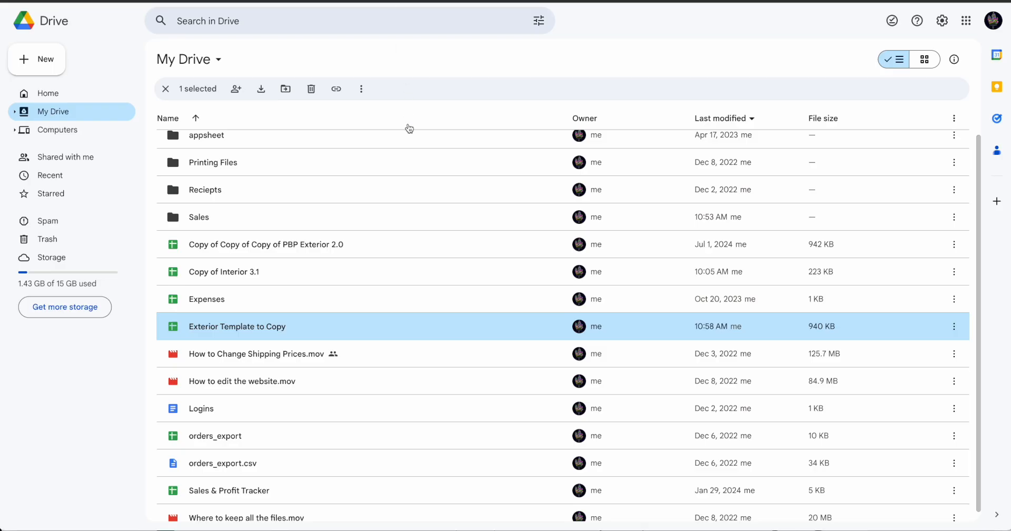
pyautogui.doubleClick(222, 259)
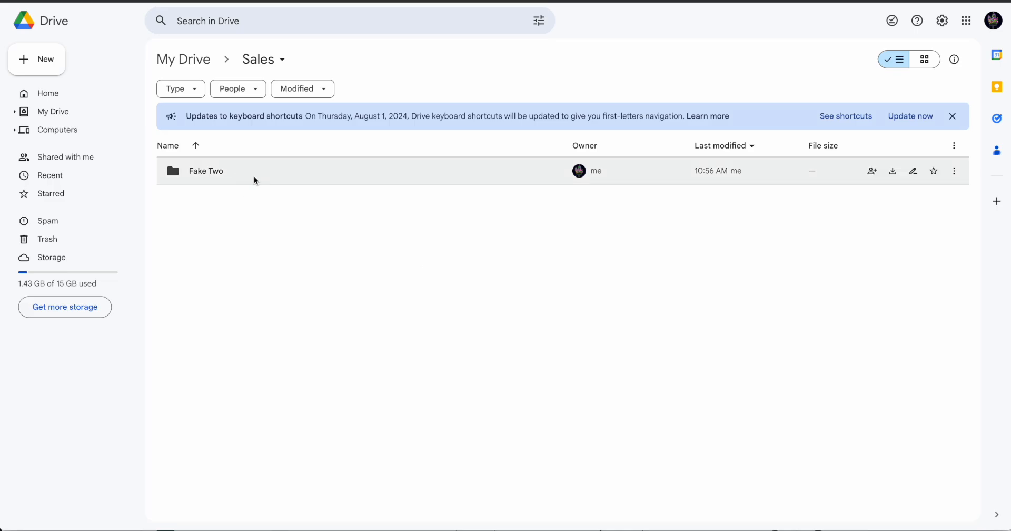
# Open the Exterior estimate copy in the customer's Google Drive folder and advance the Zap to step 5, Update Spreadsheet Row(s)
pyautogui.doubleClick(256, 180)
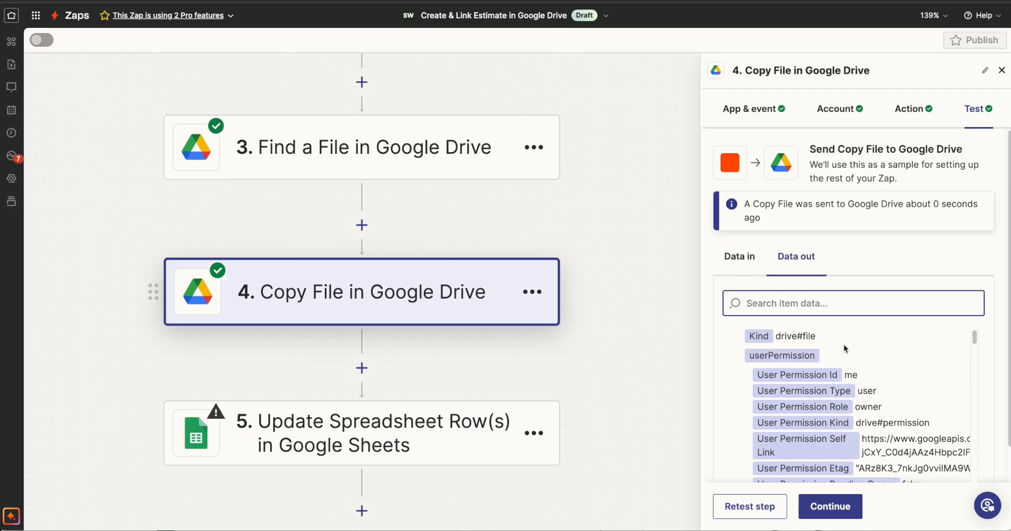
pyautogui.scroll(-3, 843, 350)
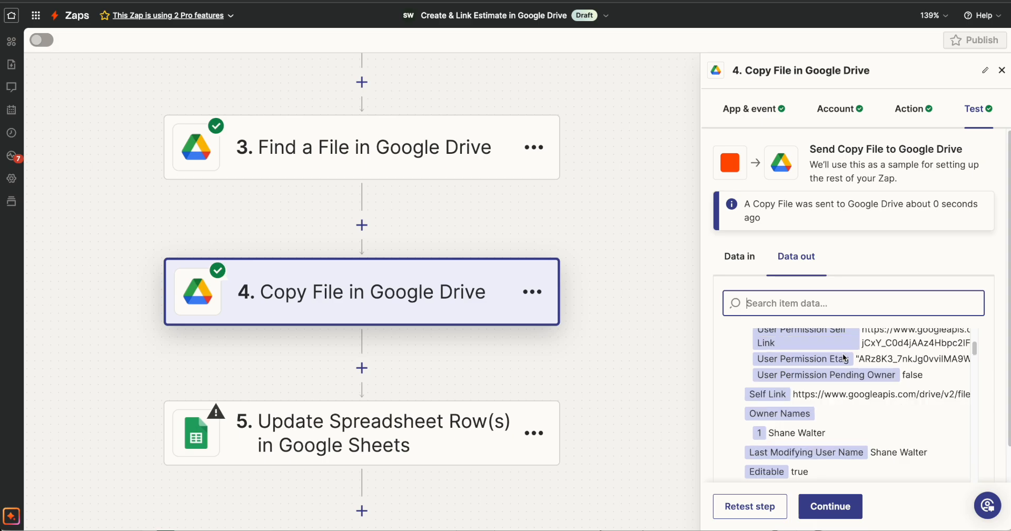
pyautogui.scroll(-2, 844, 358)
pyautogui.click(830, 506)
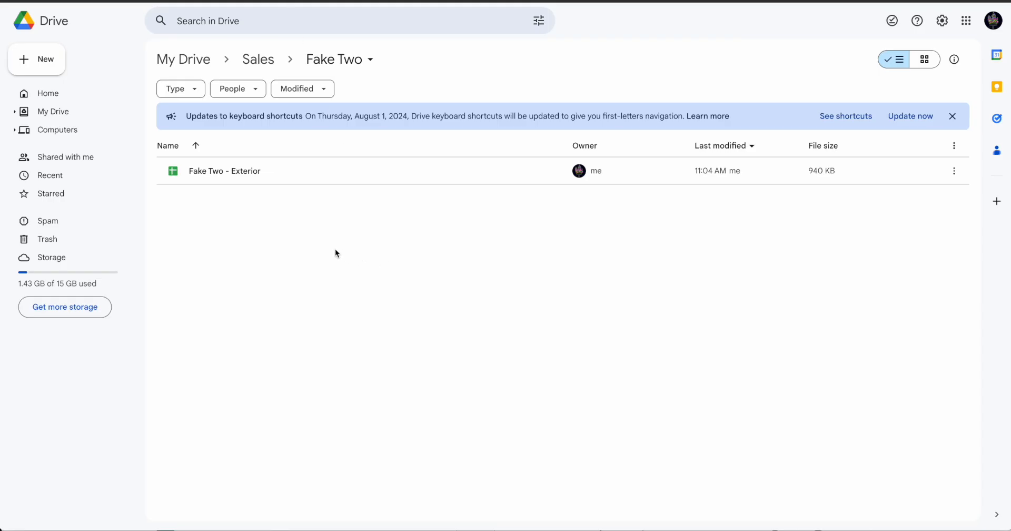
pyautogui.doubleClick(285, 173)
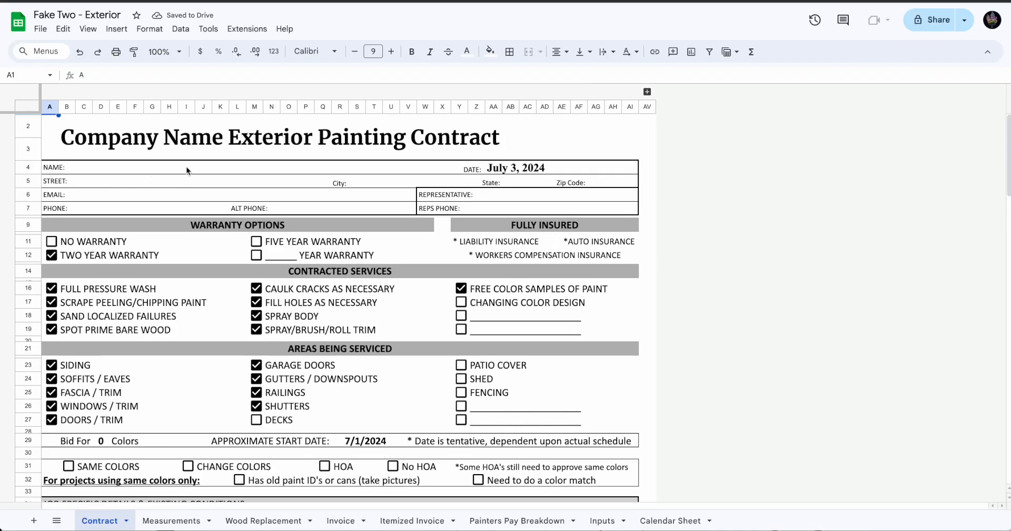
pyautogui.click(464, 1)
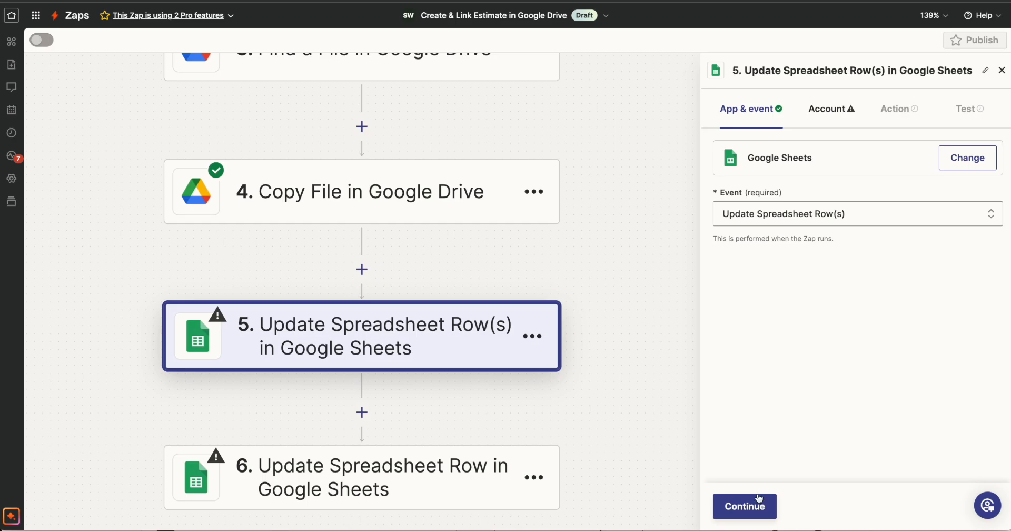
# Connect the Google Sheets account to the Update Spreadsheet Row(s) step in Zapier and proceed to its action settings
pyautogui.click(758, 502)
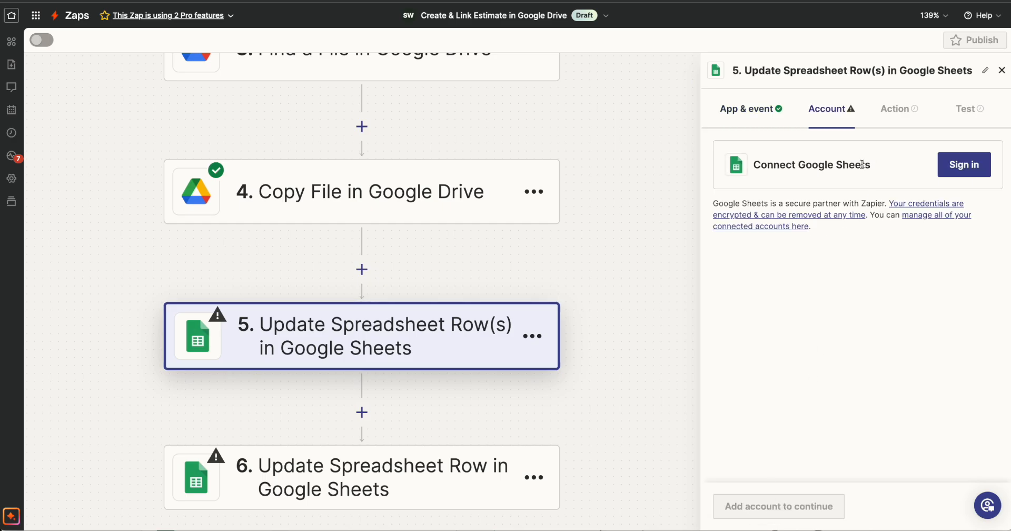
pyautogui.click(948, 169)
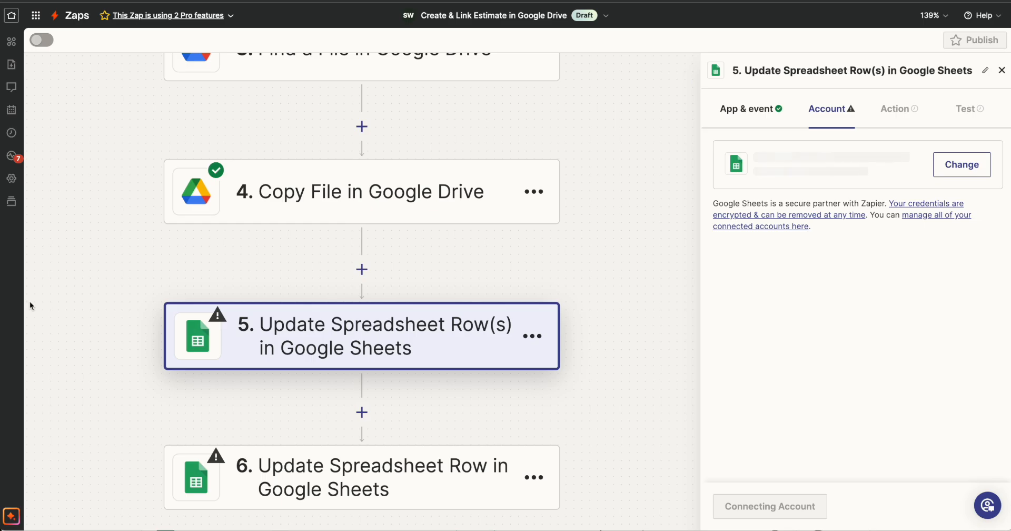
pyautogui.click(753, 506)
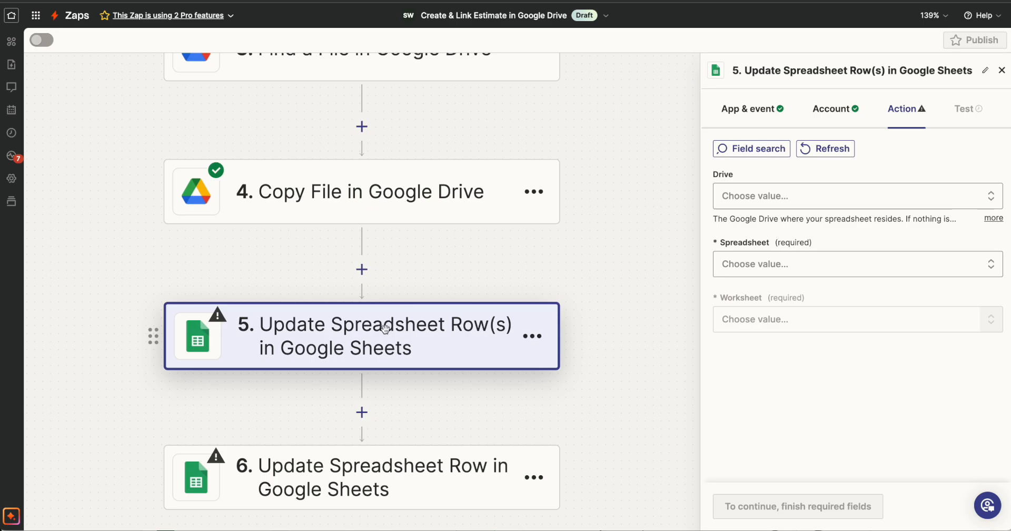
# Set the drive to My Google Drive and map the spreadsheet to the ID from step 4, Copy File in Google Drive
pyautogui.click(779, 196)
pyautogui.click(756, 377)
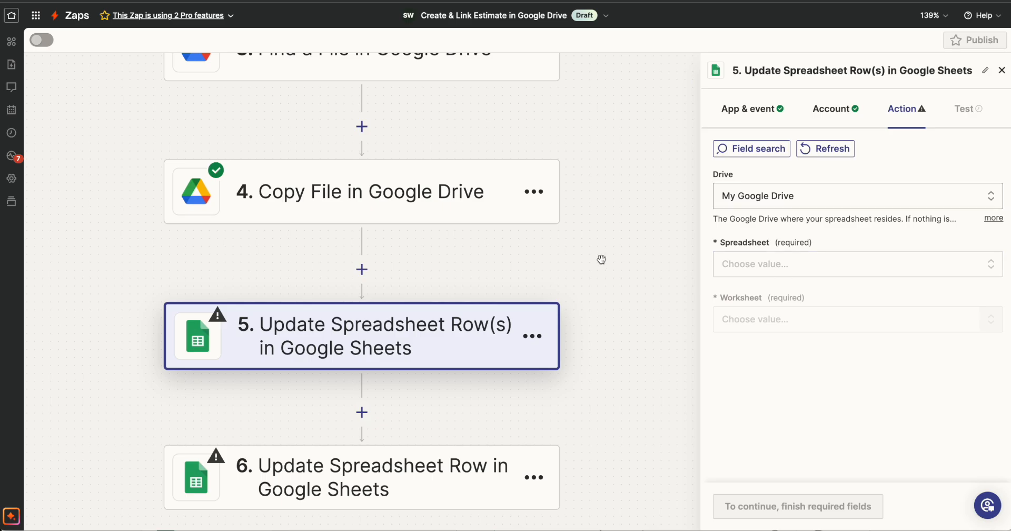
pyautogui.scroll(1, 595, 260)
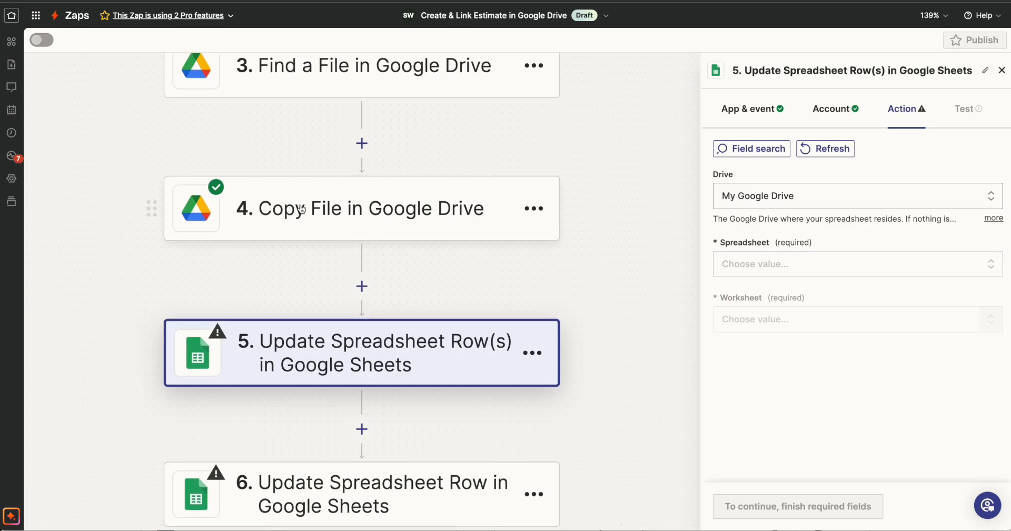
pyautogui.click(782, 268)
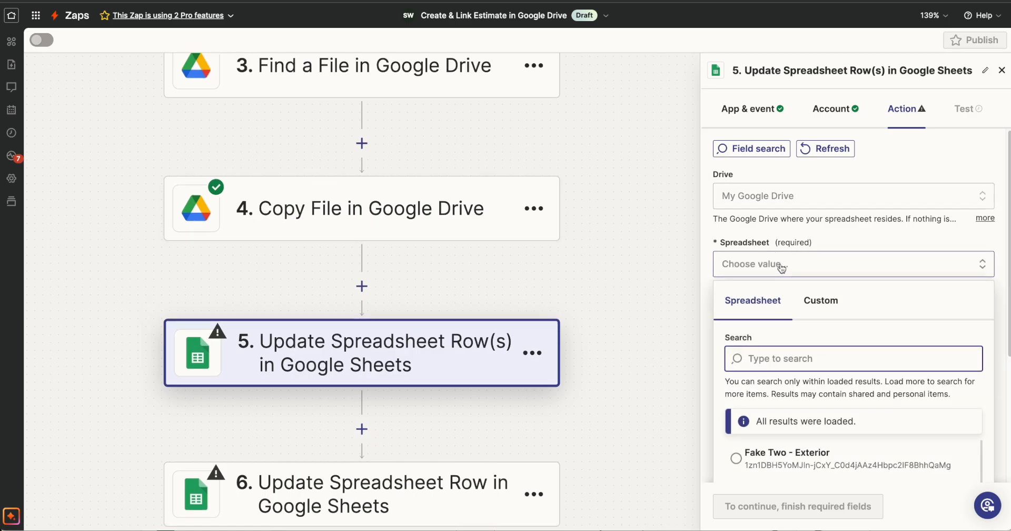
pyautogui.click(828, 259)
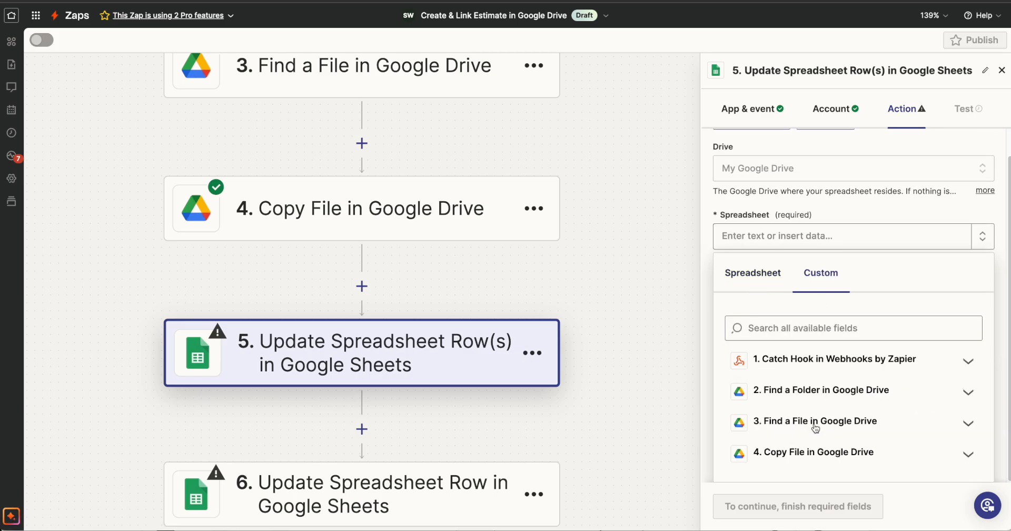
pyautogui.click(811, 456)
pyautogui.scroll(-1, 808, 432)
pyautogui.scroll(-1, 808, 432)
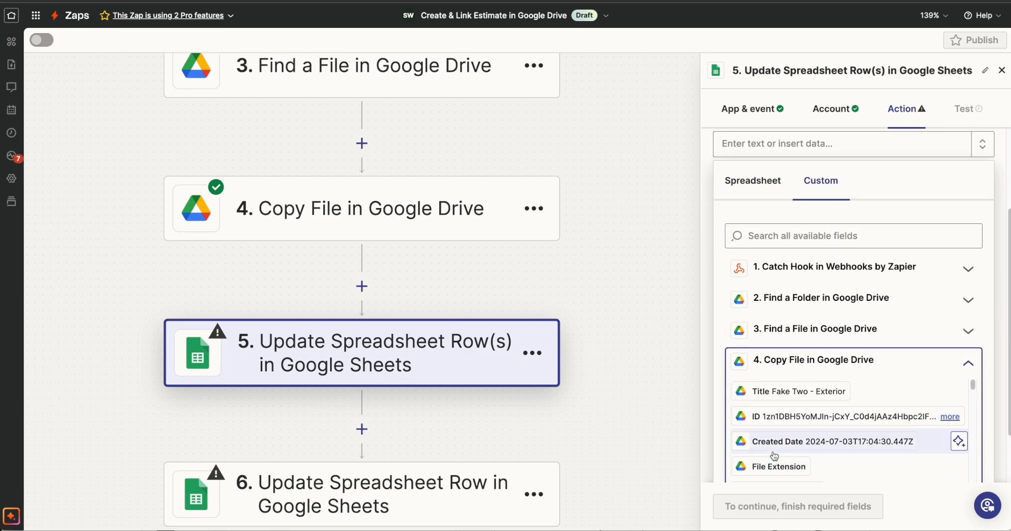
pyautogui.click(953, 416)
pyautogui.click(997, 170)
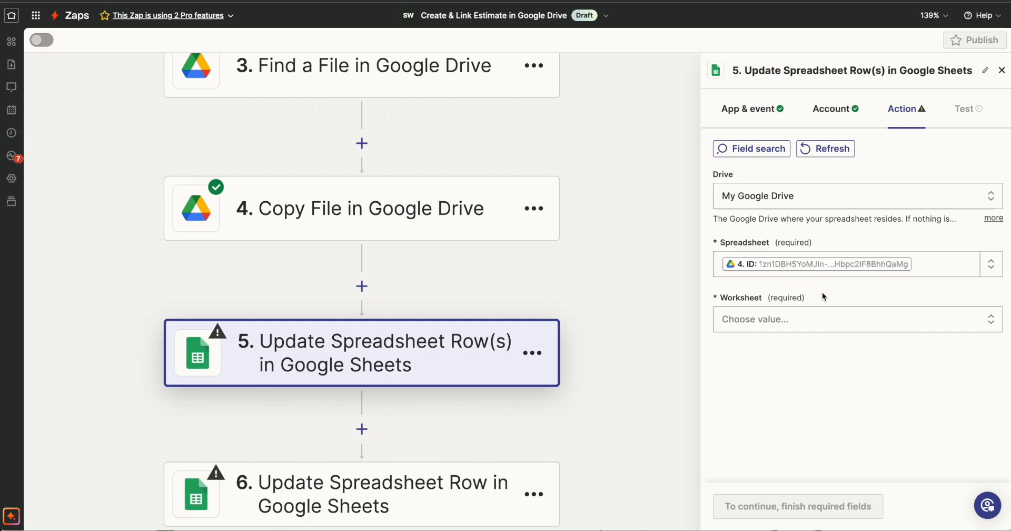
# Look through the worksheets of the copied estimate in Google Sheets, and choose Contract as the step's worksheet in Zapier
pyautogui.hotkey('ctrl', 'Tab')
pyautogui.click(169, 520)
pyautogui.click(267, 521)
pyautogui.click(359, 523)
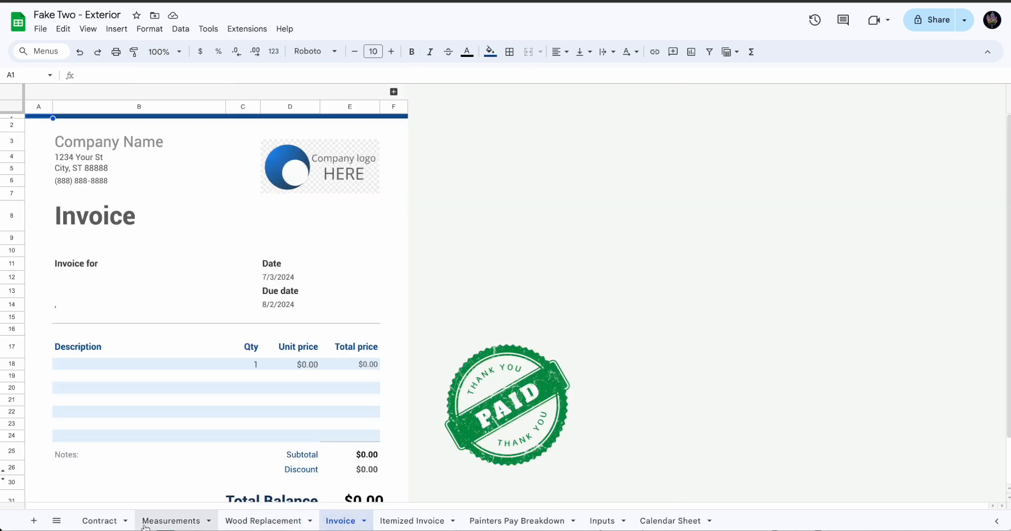
pyautogui.click(99, 520)
pyautogui.hotkey('ctrl', 'shift', 'Tab')
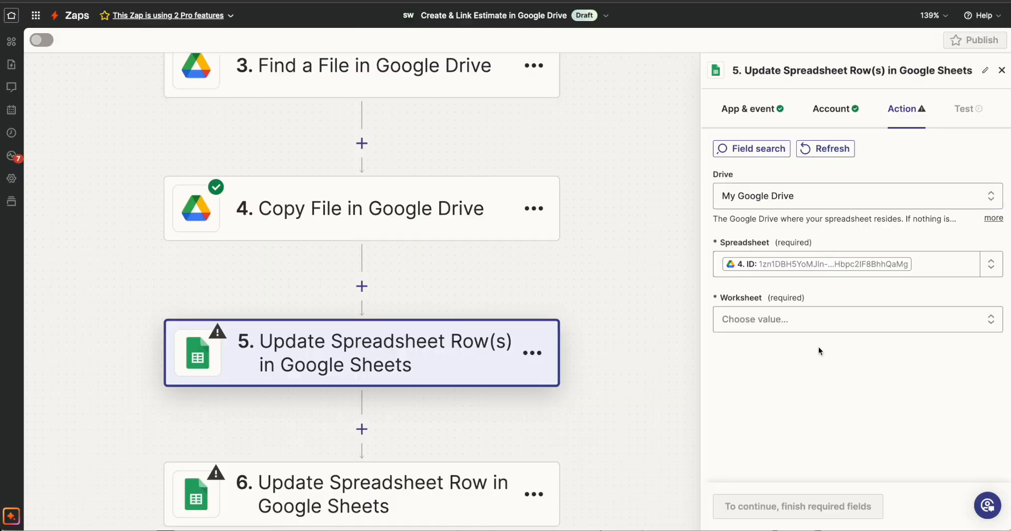
pyautogui.click(816, 319)
pyautogui.click(760, 428)
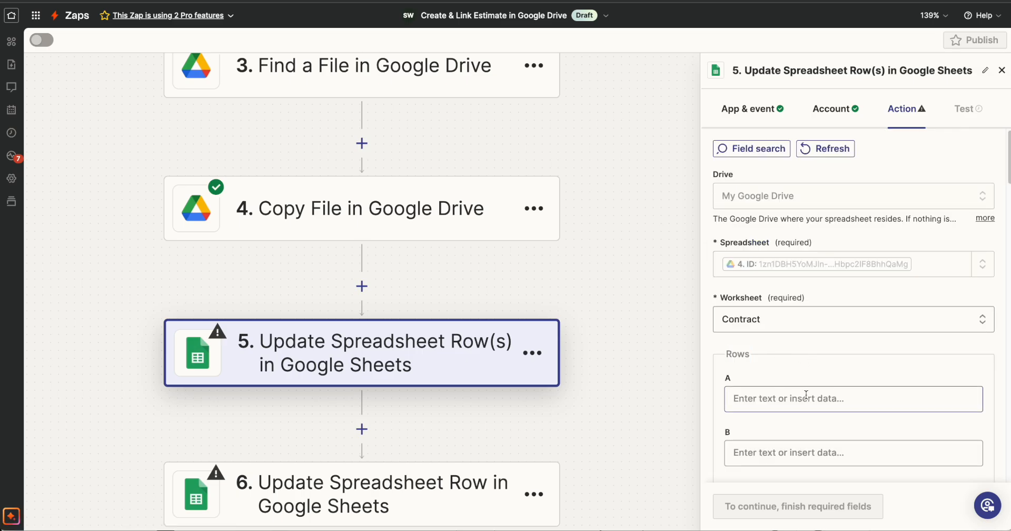
# Review the step's column fields and check which column and row hold the Name entry in the Contract sheet
pyautogui.scroll(-20, 805, 394)
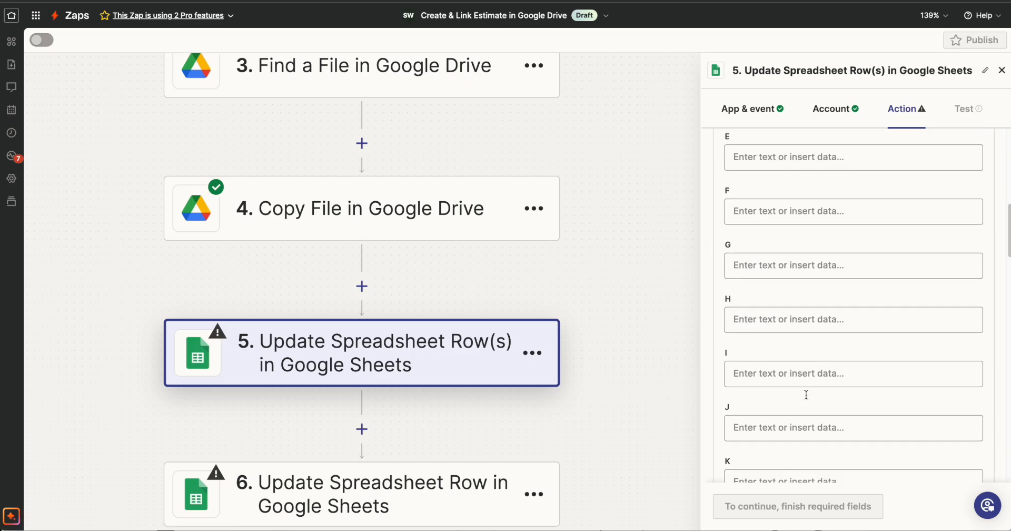
pyautogui.scroll(-10, 806, 394)
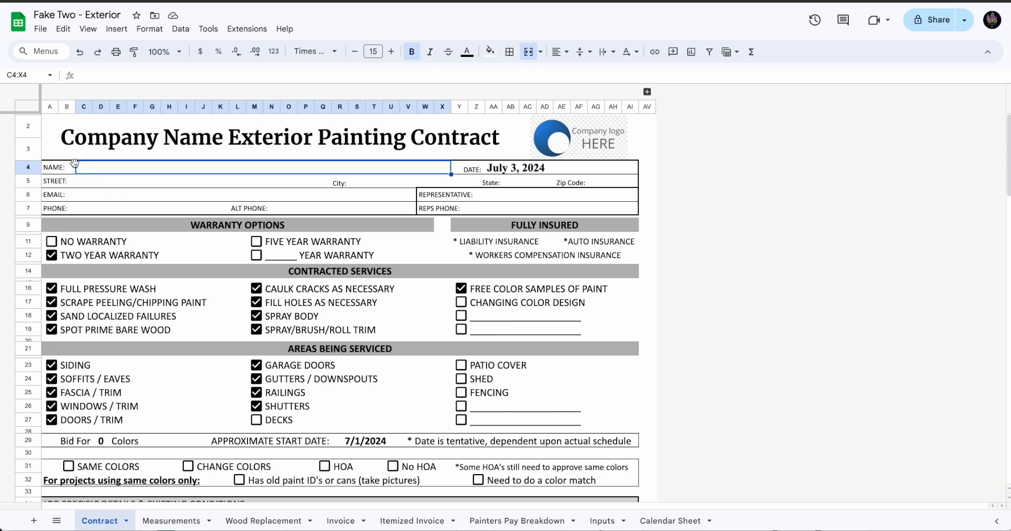
pyautogui.click(87, 177)
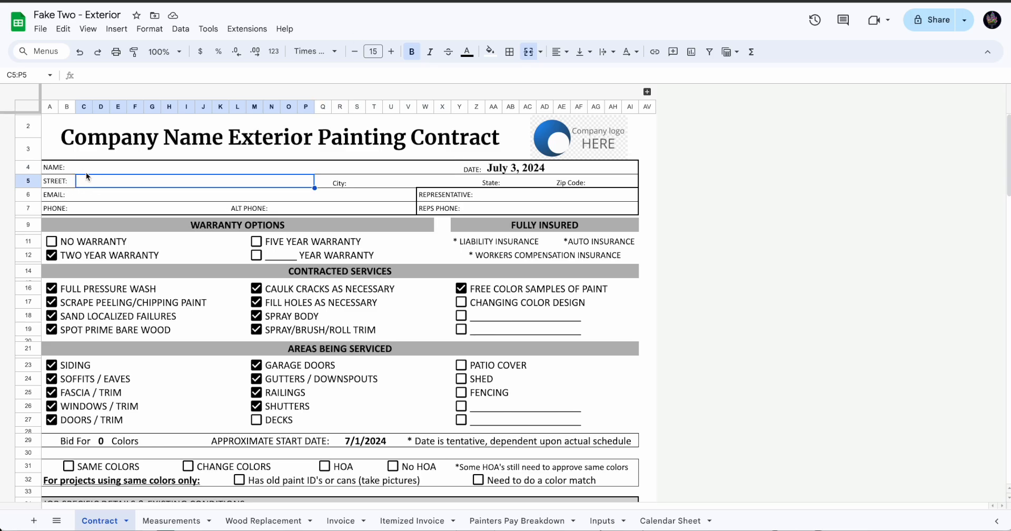
pyautogui.click(83, 168)
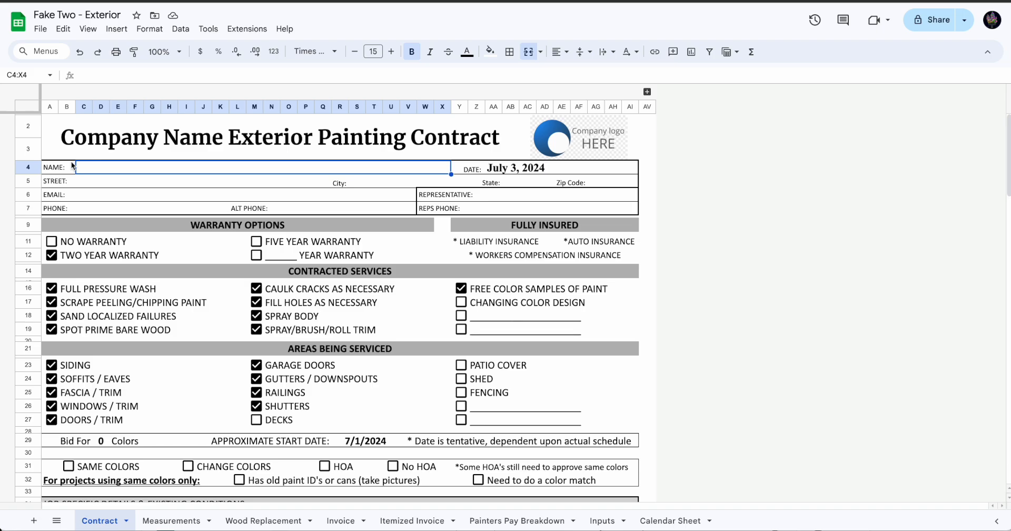
pyautogui.click(82, 106)
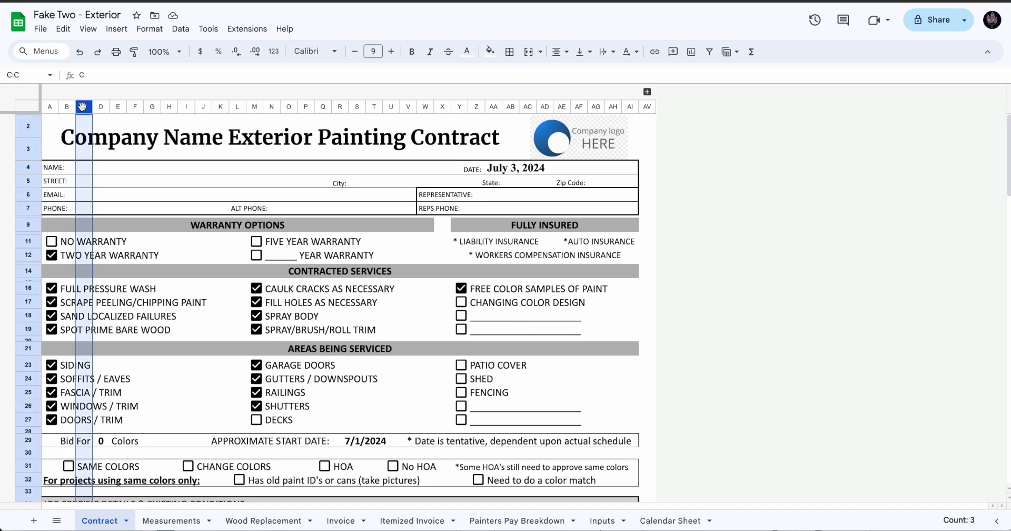
pyautogui.click(77, 168)
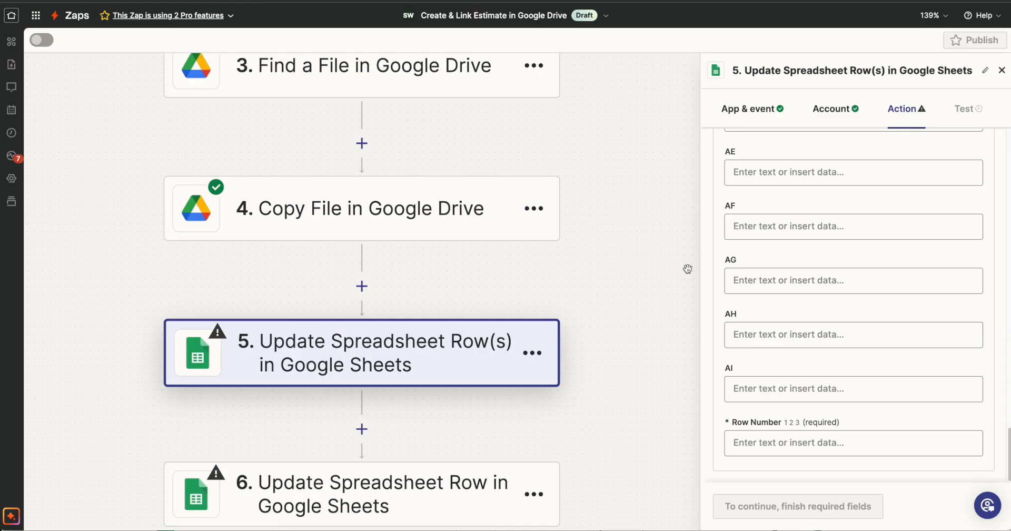
# Set the Row Number of the Update Spreadsheet Row(s) step to 4
pyautogui.scroll(20, 817, 325)
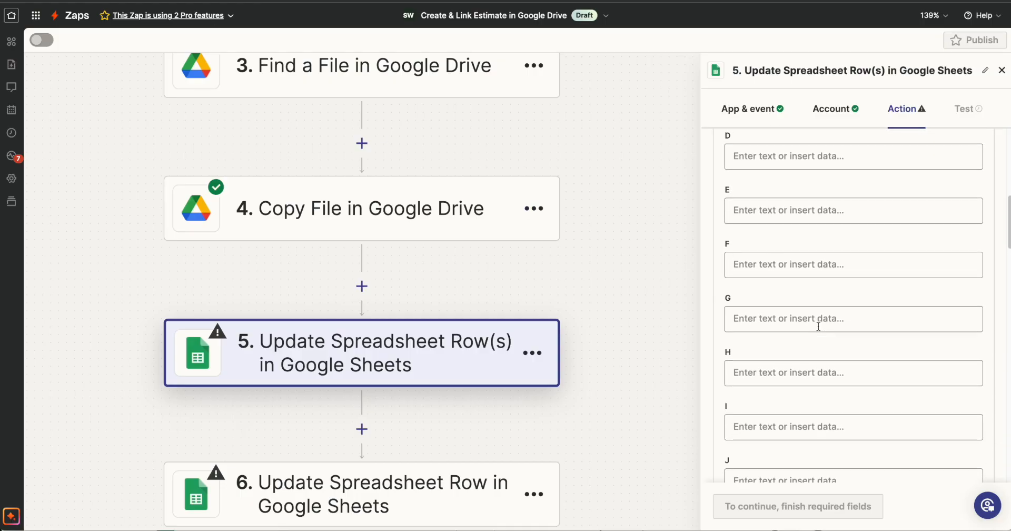
pyautogui.click(790, 435)
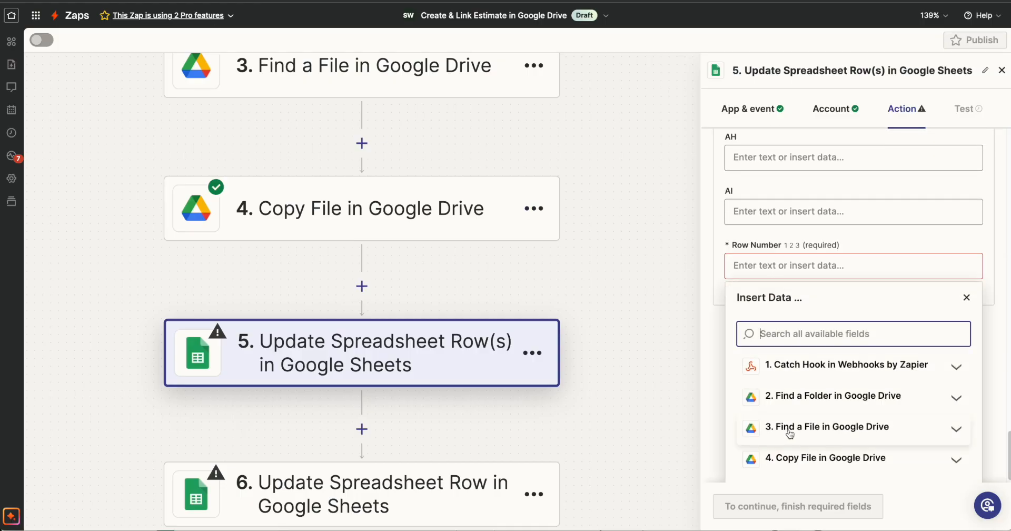
pyautogui.click(961, 301)
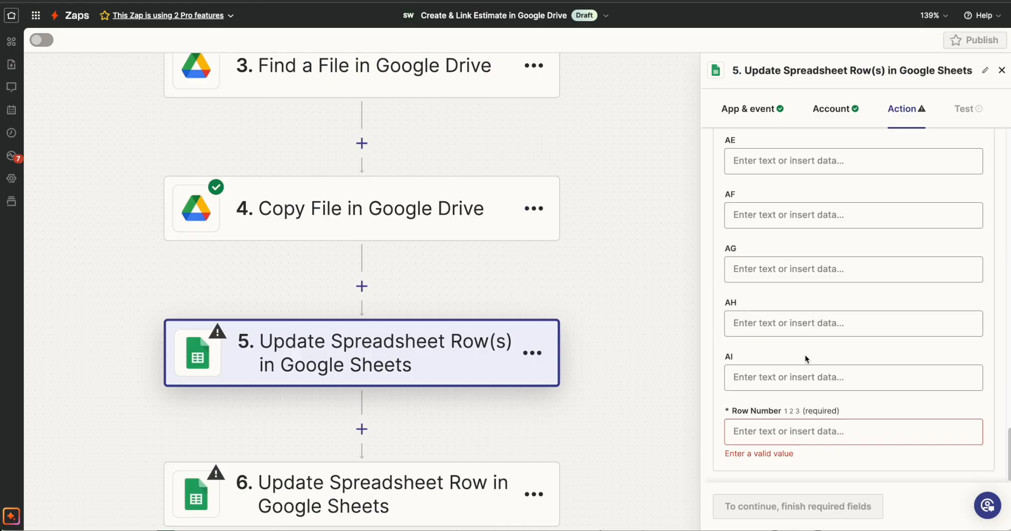
pyautogui.click(769, 438)
pyautogui.click(752, 263)
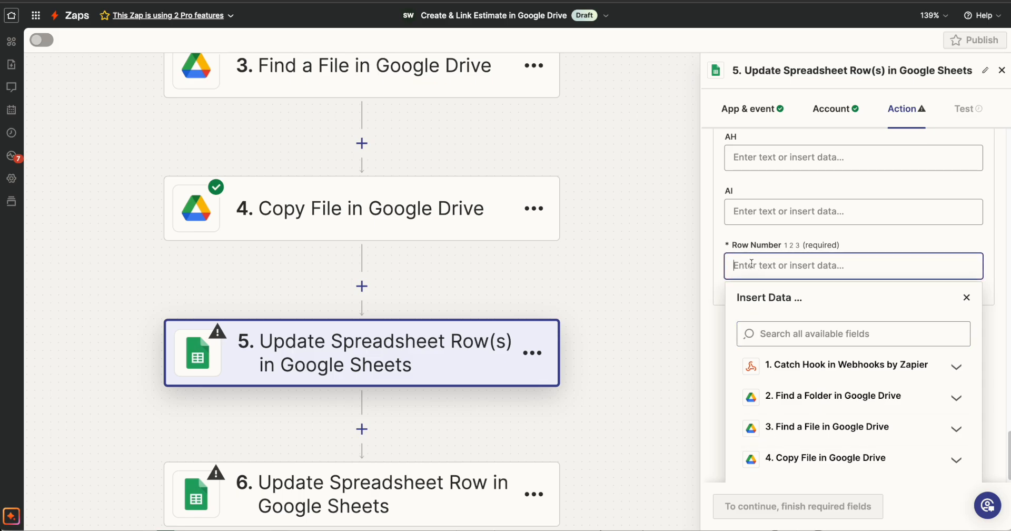
pyautogui.write('4')
pyautogui.scroll(20, 837, 210)
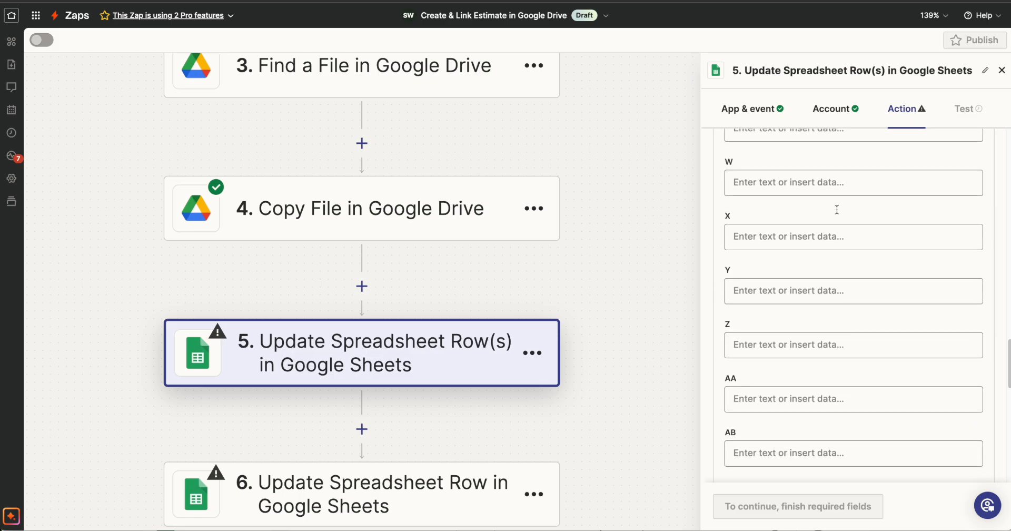
pyautogui.scroll(-3, 837, 210)
# Map column C of the row to the Full Name field from the Catch Hook step
pyautogui.click(784, 307)
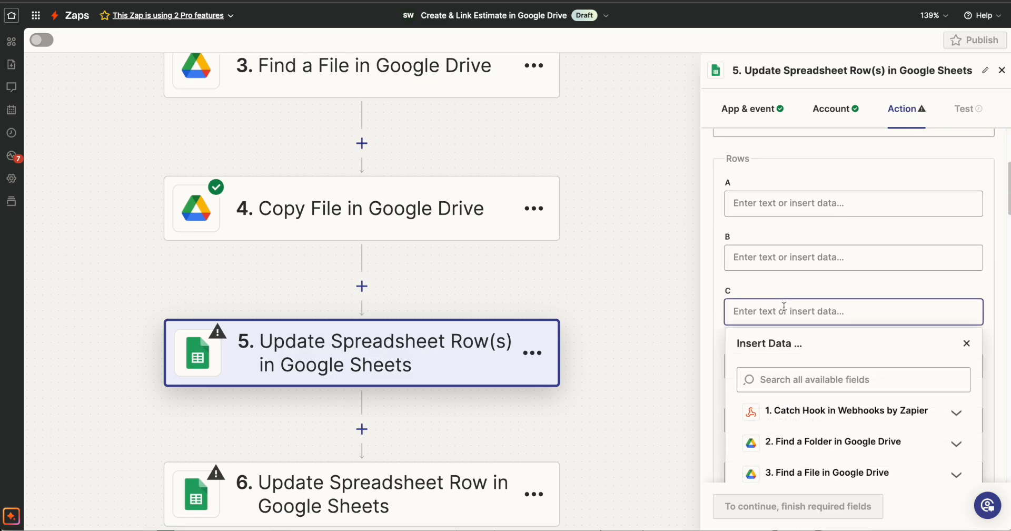
pyautogui.scroll(-2, 799, 324)
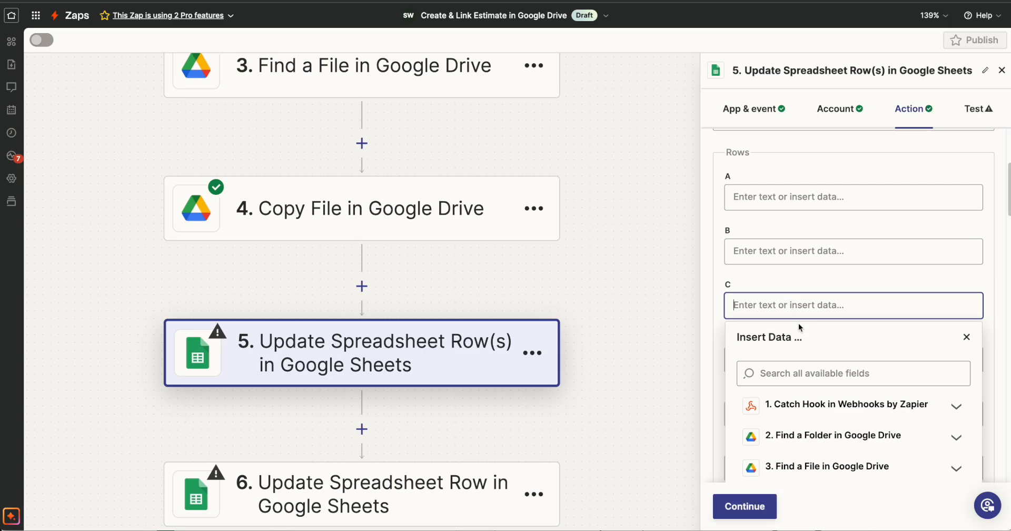
pyautogui.click(895, 315)
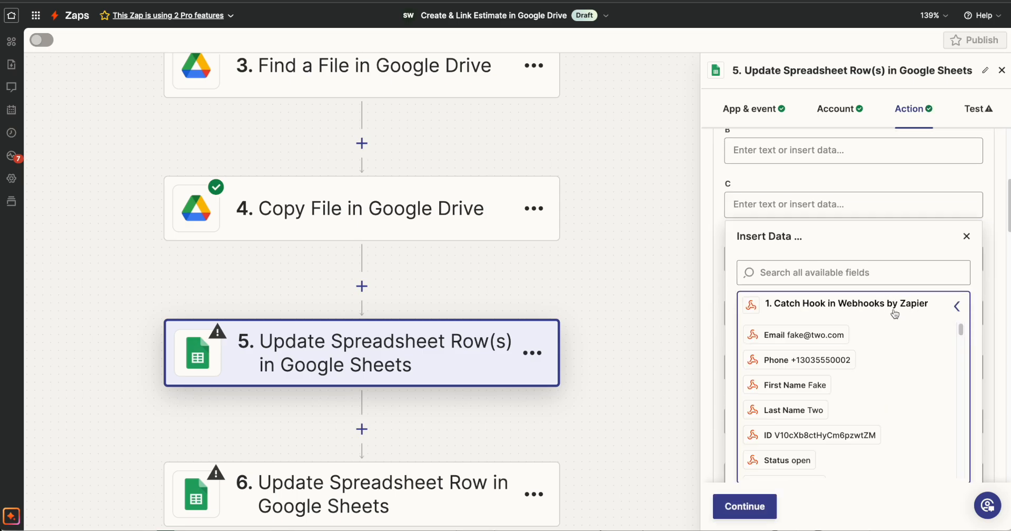
pyautogui.click(848, 279)
pyautogui.write('full')
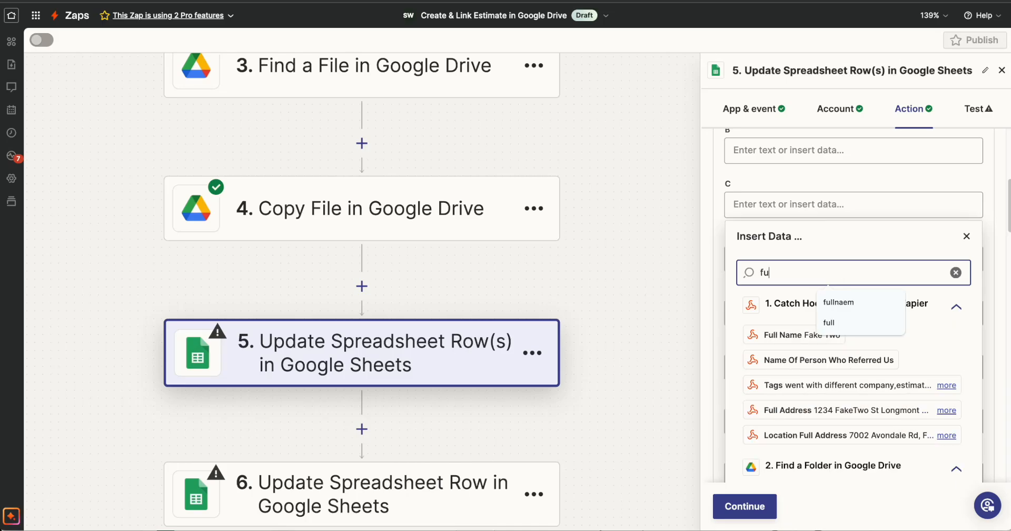
pyautogui.click(942, 335)
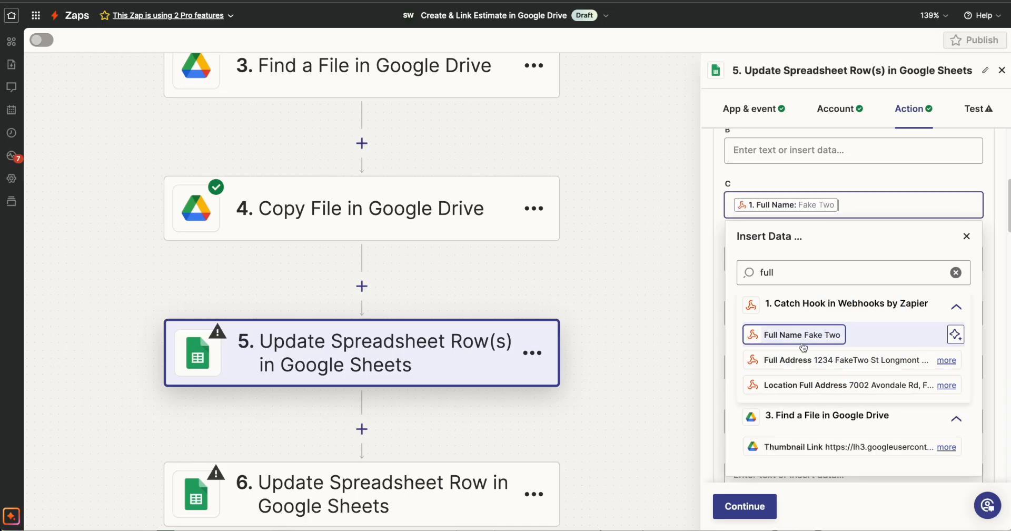
pyautogui.click(966, 236)
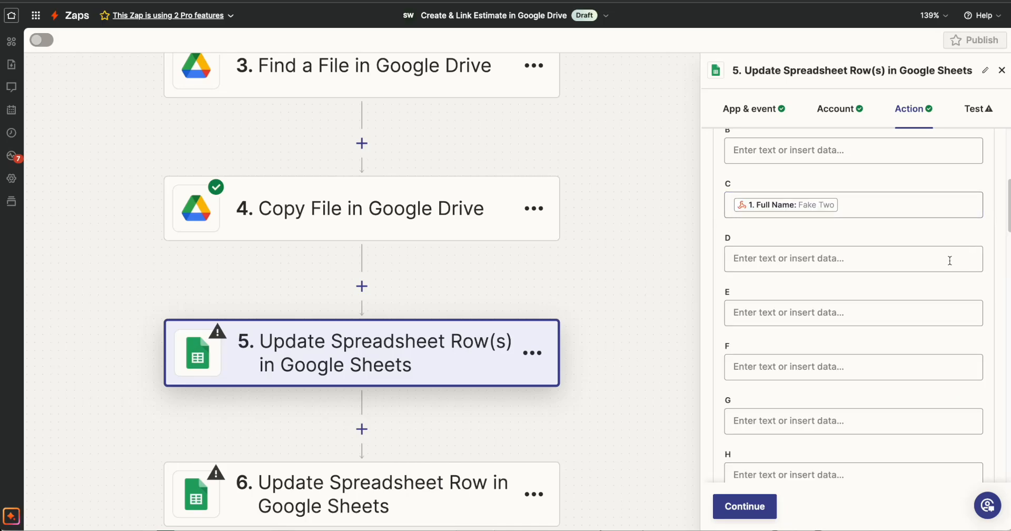
# Test the Update Spreadsheet Row(s) step and check the Name entry in the copied Contract sheet
pyautogui.click(745, 506)
pyautogui.click(819, 507)
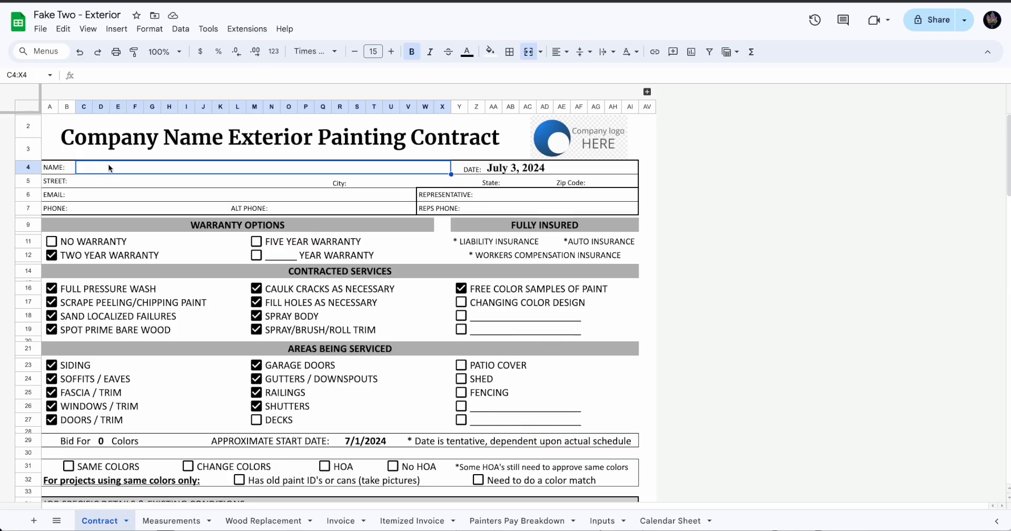
pyautogui.press('Down')
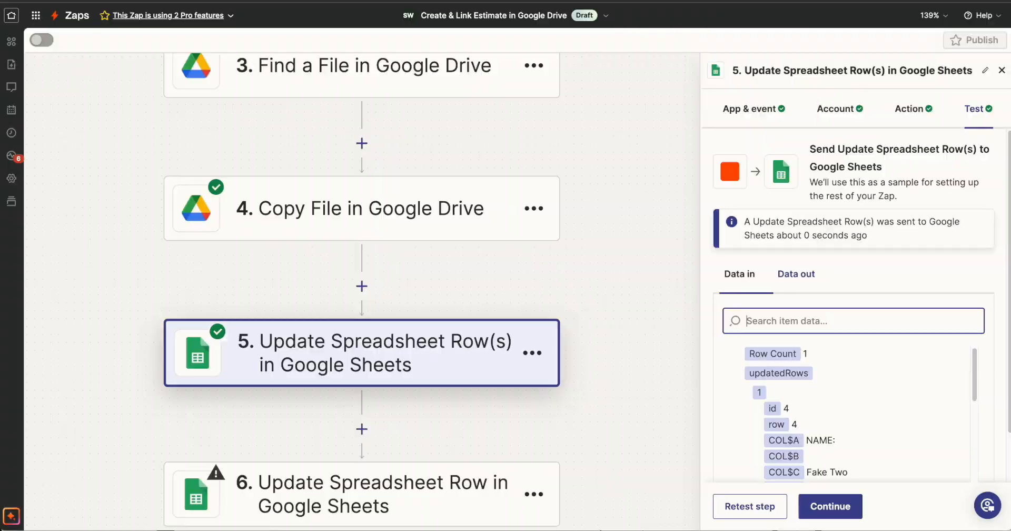
# Continue to step 6, Update Spreadsheet Row, and check which row and column of the Contract sheet hold the Street entry
pyautogui.click(843, 505)
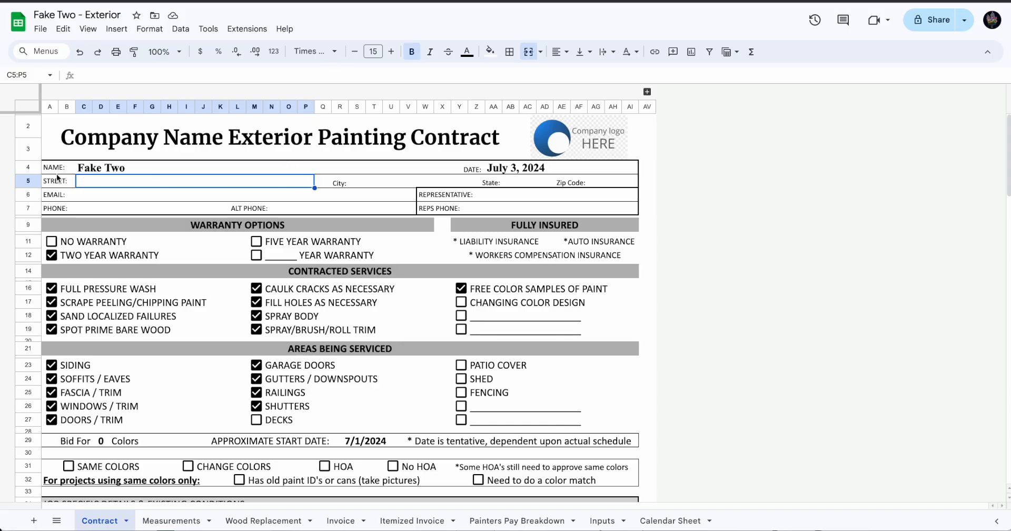
pyautogui.click(30, 165)
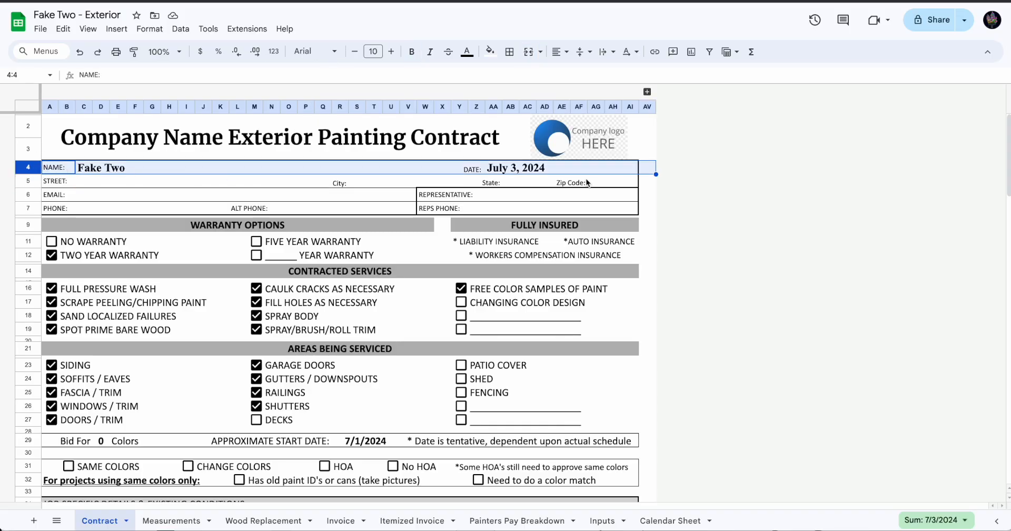
pyautogui.click(22, 180)
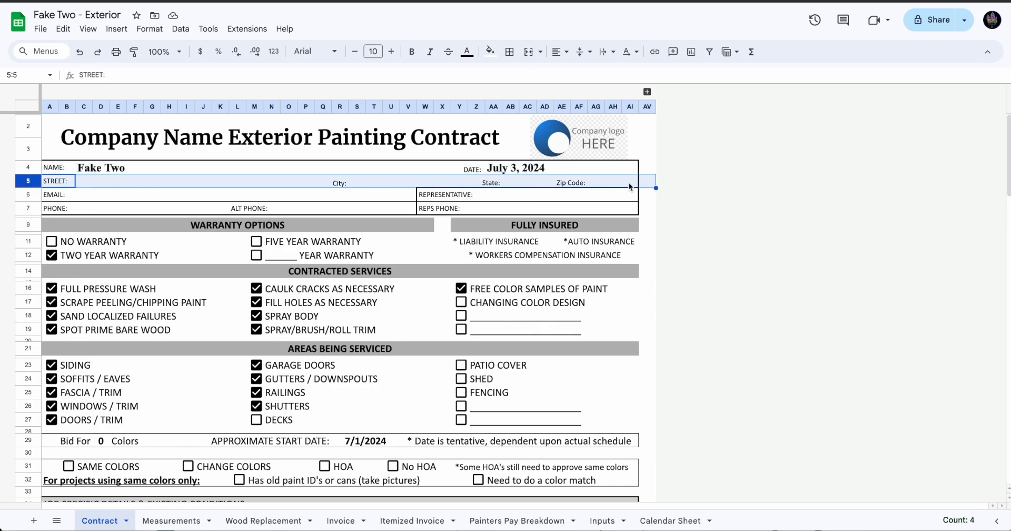
pyautogui.click(240, 181)
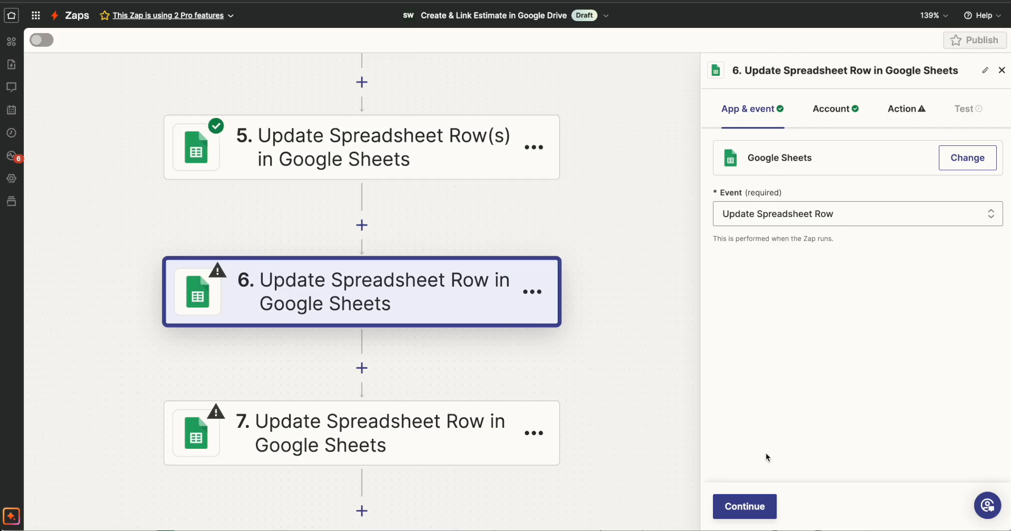
# Set step 6's Drive to My Google Drive and its Spreadsheet to the ID from the Copy File step
pyautogui.click(745, 505)
pyautogui.click(744, 504)
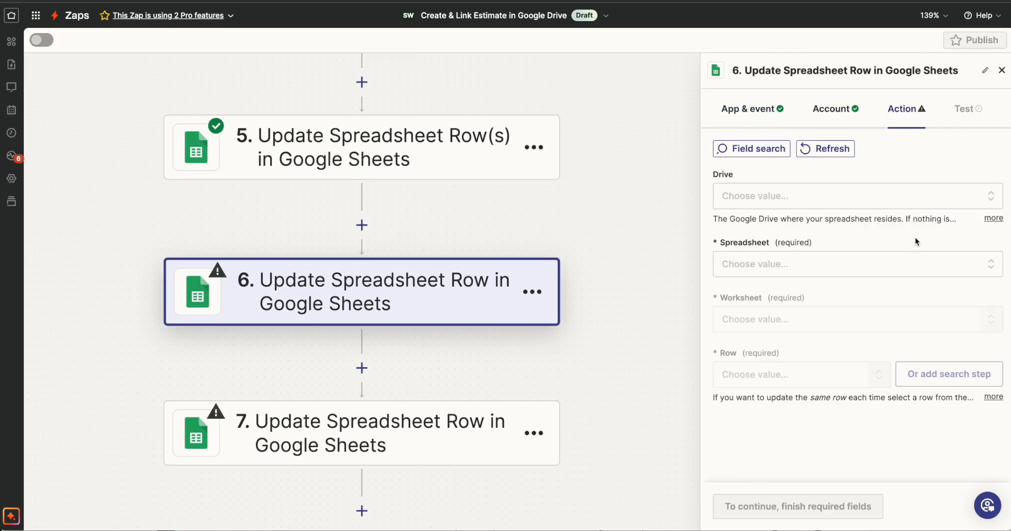
pyautogui.click(869, 195)
pyautogui.click(758, 384)
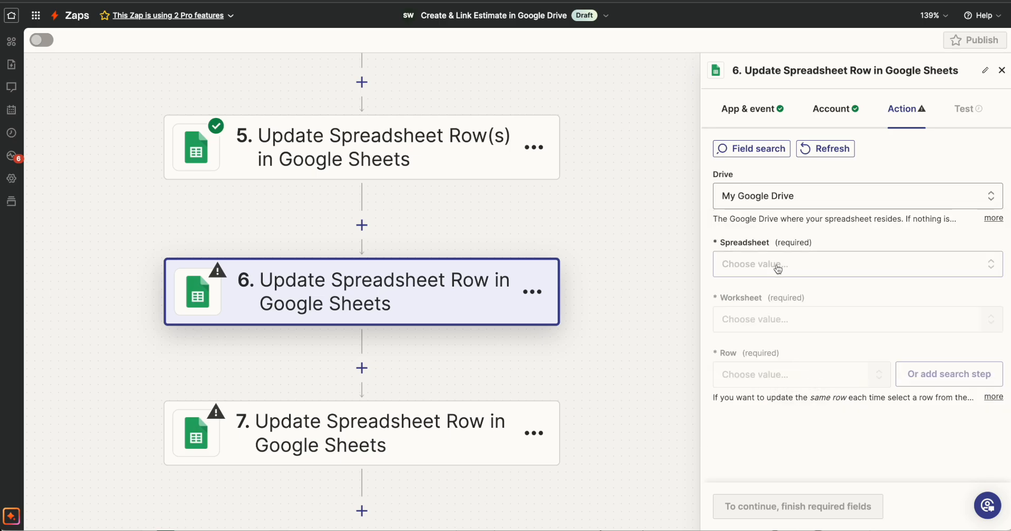
pyautogui.scroll(-1, 849, 390)
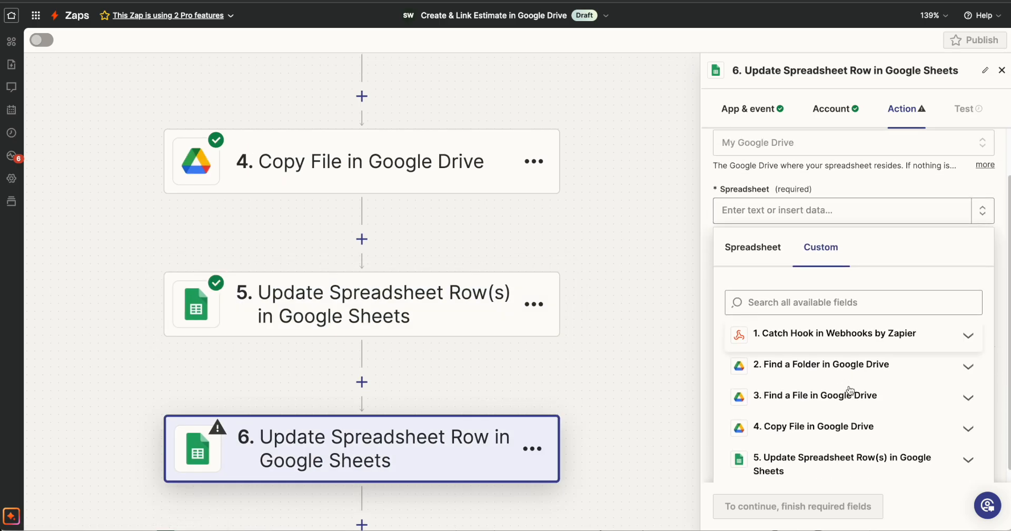
pyautogui.click(841, 427)
pyautogui.scroll(-3, 839, 431)
pyautogui.click(781, 311)
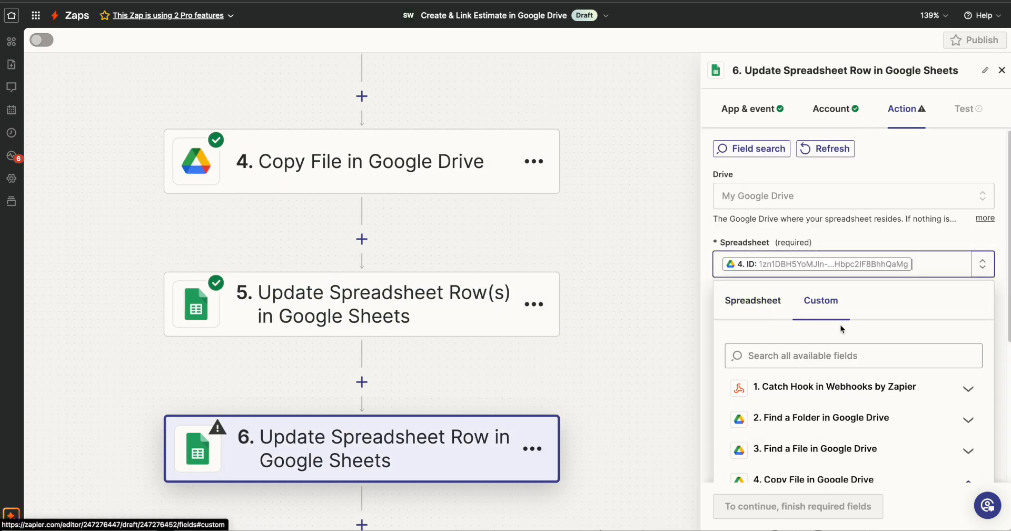
# Choose the Contract worksheet and row 5 for the Update Spreadsheet Row step
pyautogui.click(912, 239)
pyautogui.click(787, 325)
pyautogui.scroll(-5, 769, 427)
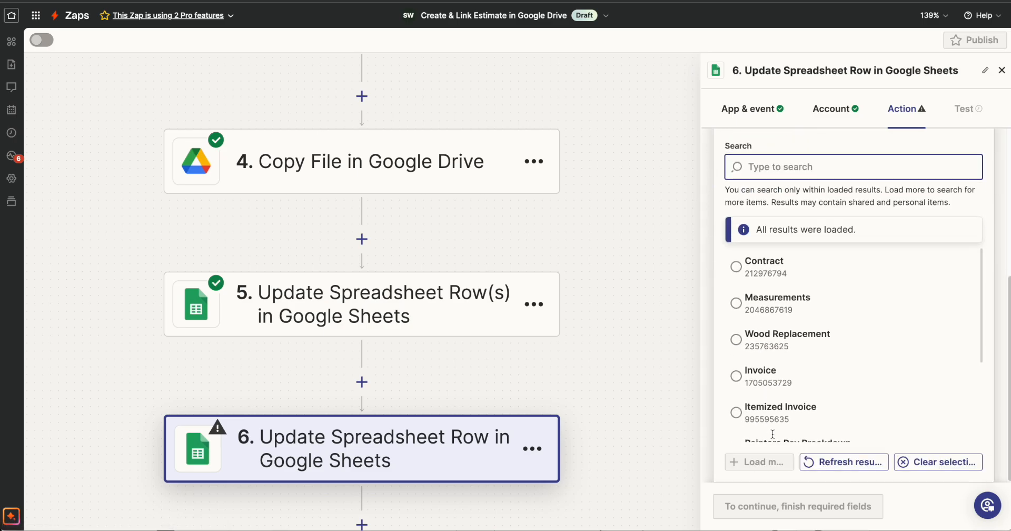
pyautogui.click(742, 279)
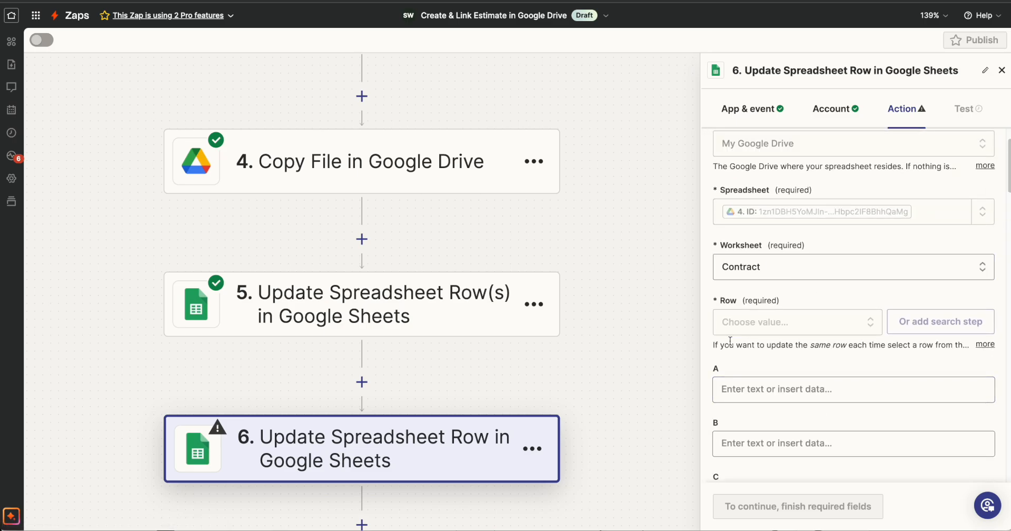
pyautogui.click(769, 326)
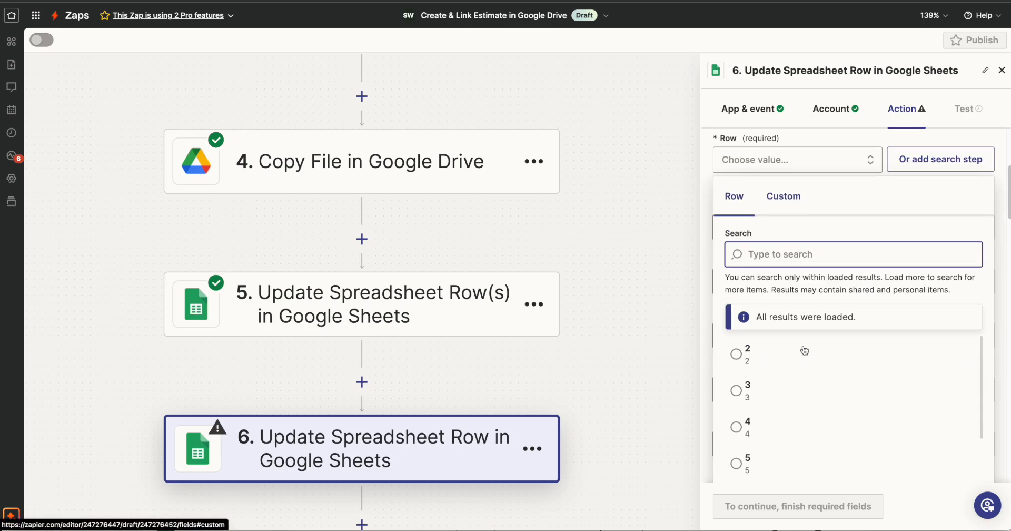
pyautogui.scroll(-2, 782, 414)
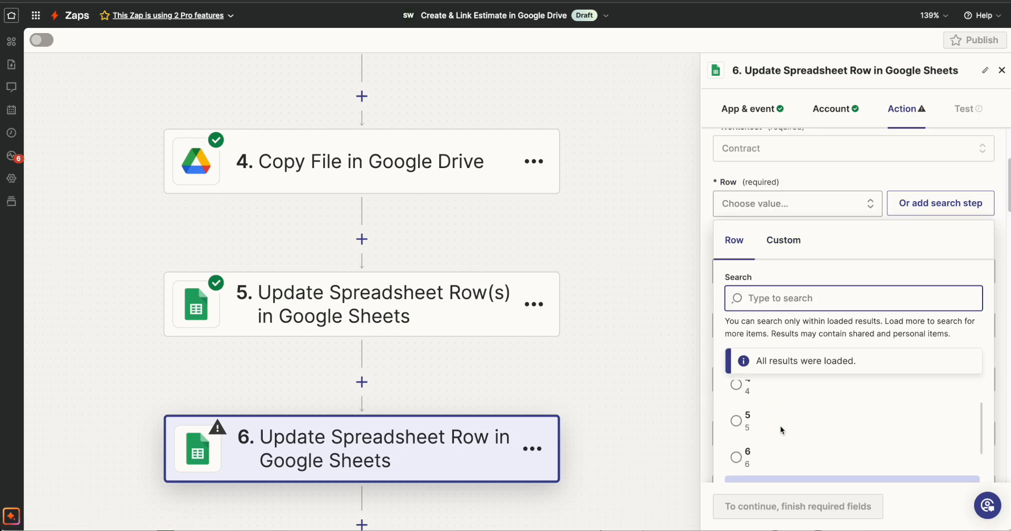
pyautogui.click(780, 426)
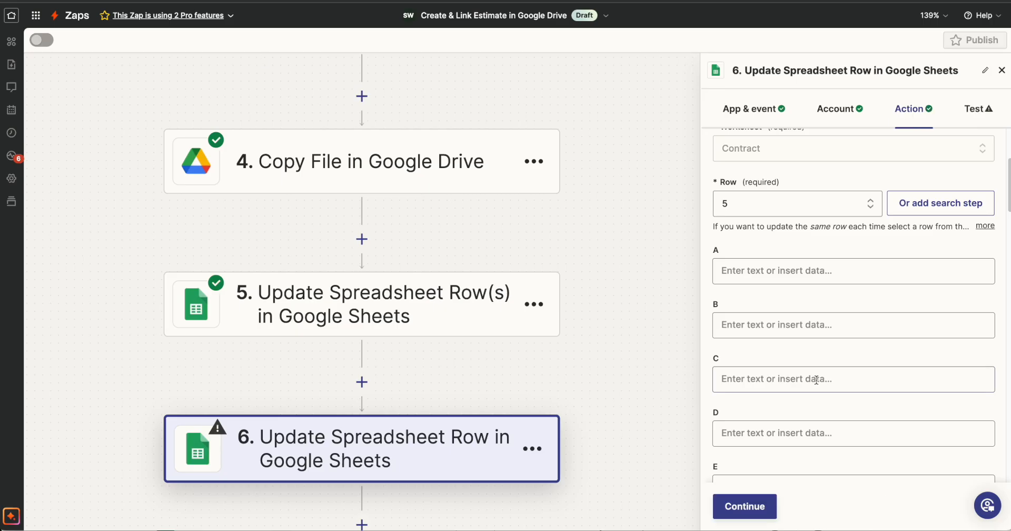
# Map column C of the row to the Address 1 field from the Catch Hook step
pyautogui.click(801, 380)
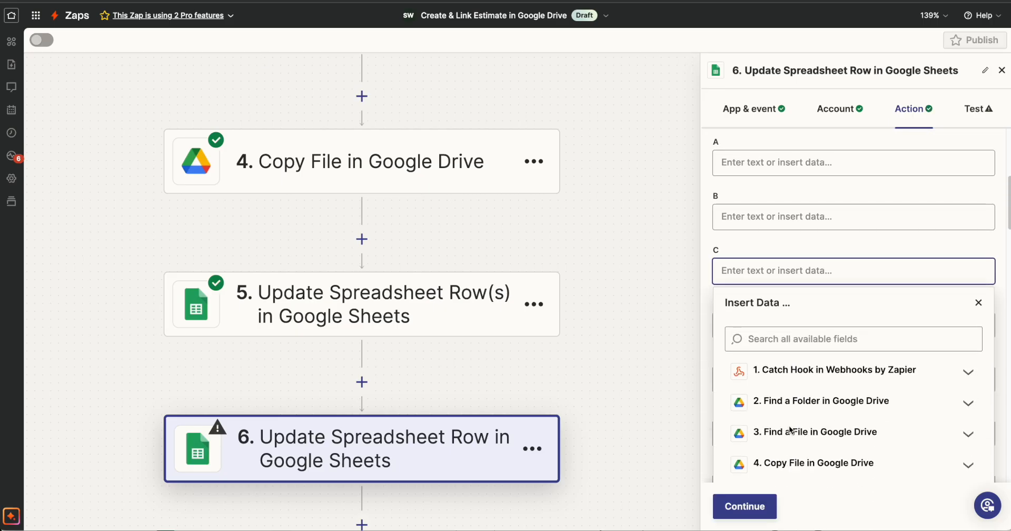
pyautogui.click(795, 360)
pyautogui.scroll(-2, 831, 353)
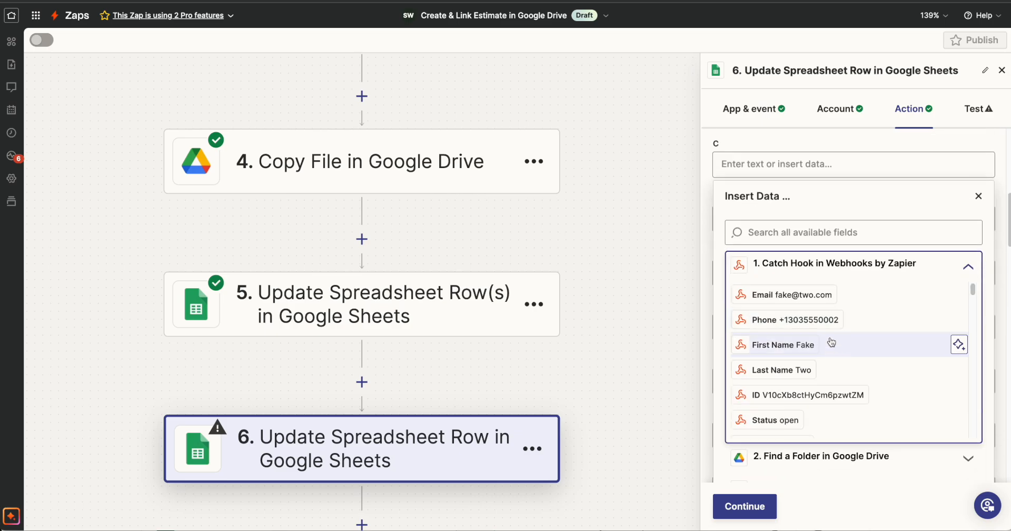
pyautogui.click(821, 232)
pyautogui.write('ad')
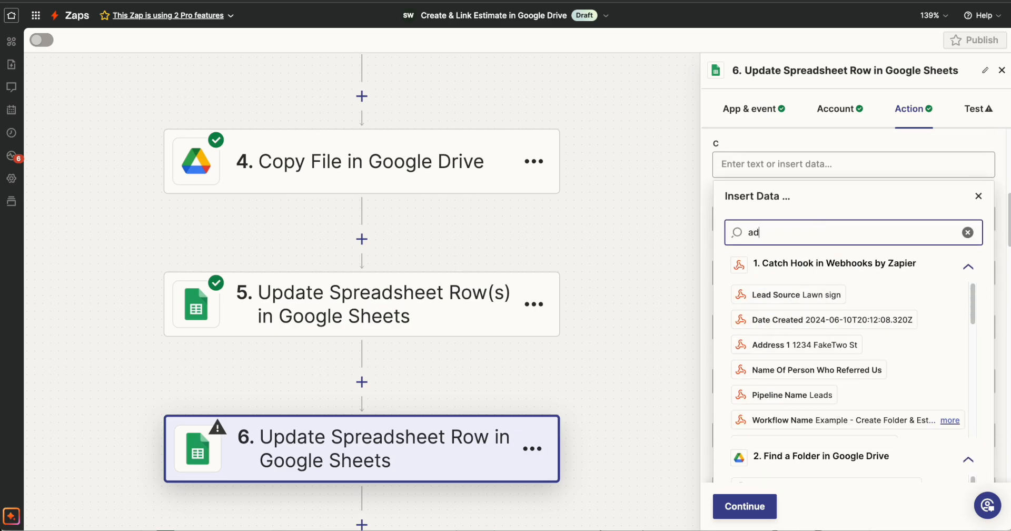
pyautogui.write('dres')
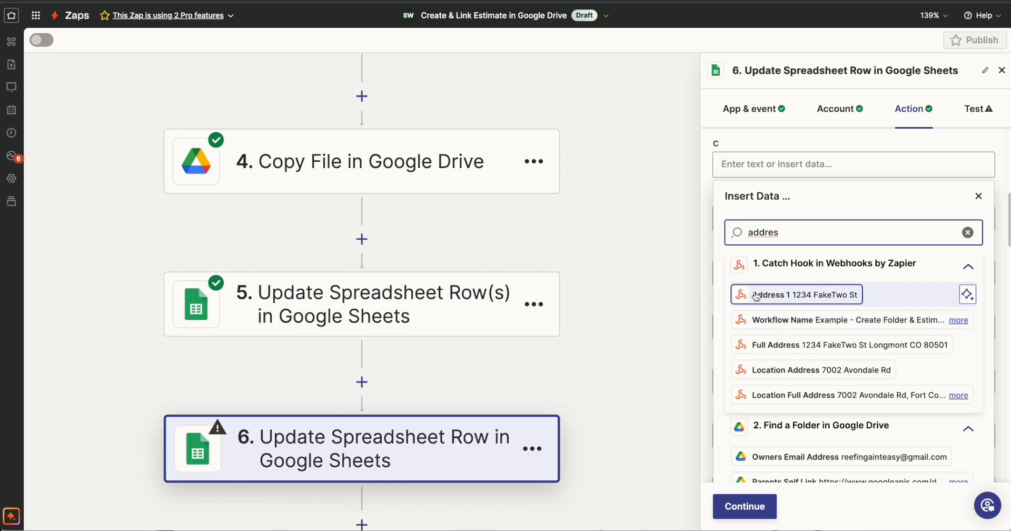
pyautogui.click(822, 298)
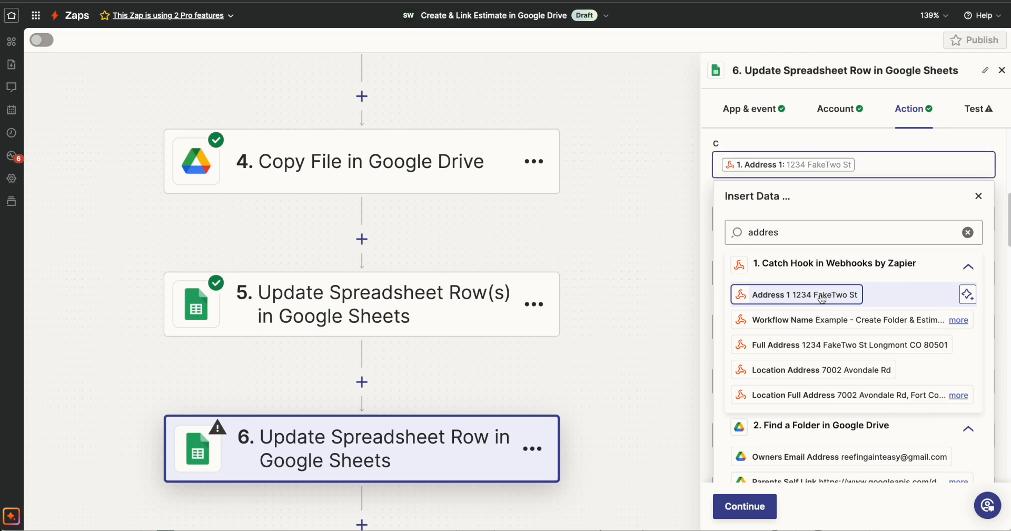
# Check the City entry's column in the Contract sheet and map column S to the Catch Hook step's City field
pyautogui.click(383, 19)
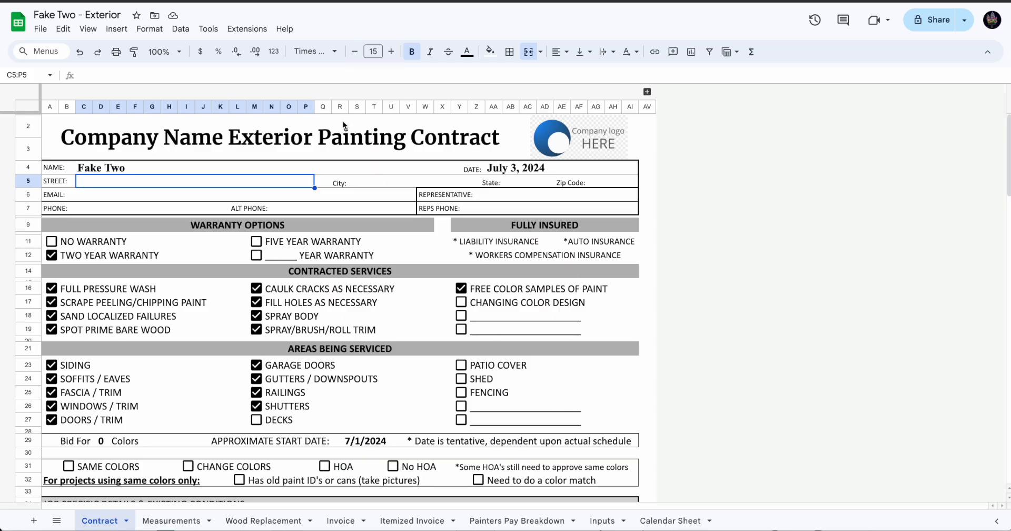
pyautogui.click(356, 181)
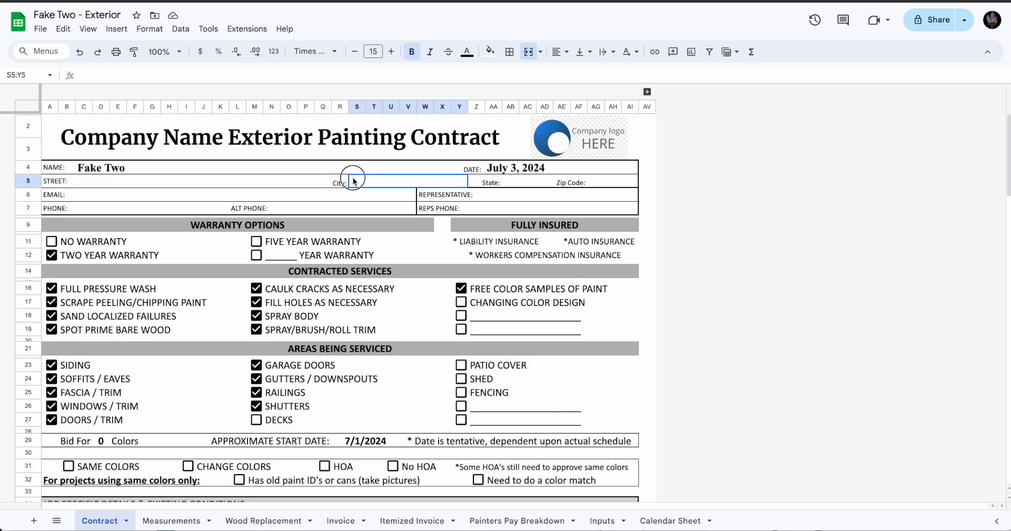
pyautogui.click(360, 107)
pyautogui.click(361, 181)
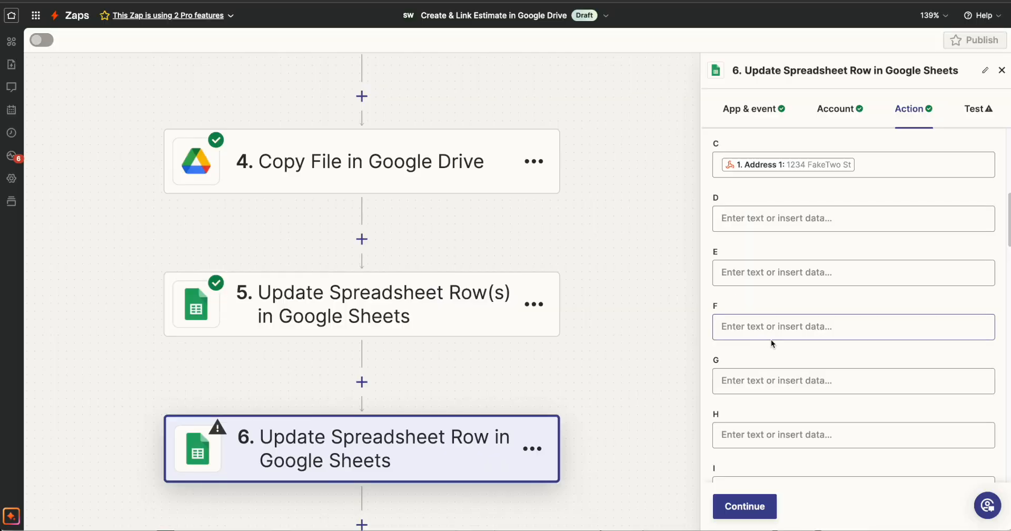
pyautogui.scroll(-10, 772, 343)
pyautogui.click(774, 324)
pyautogui.click(869, 424)
pyautogui.scroll(-2, 843, 347)
pyautogui.click(808, 284)
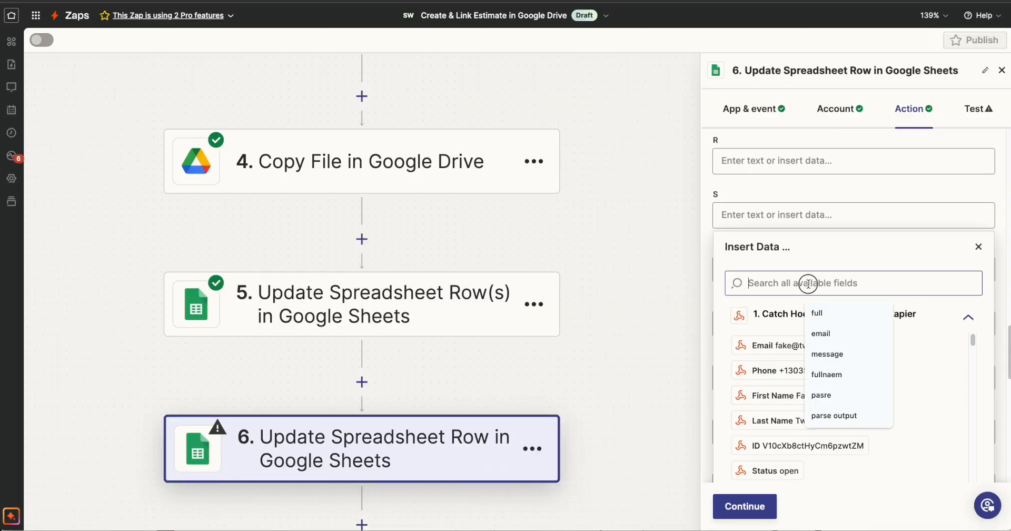
pyautogui.write('city')
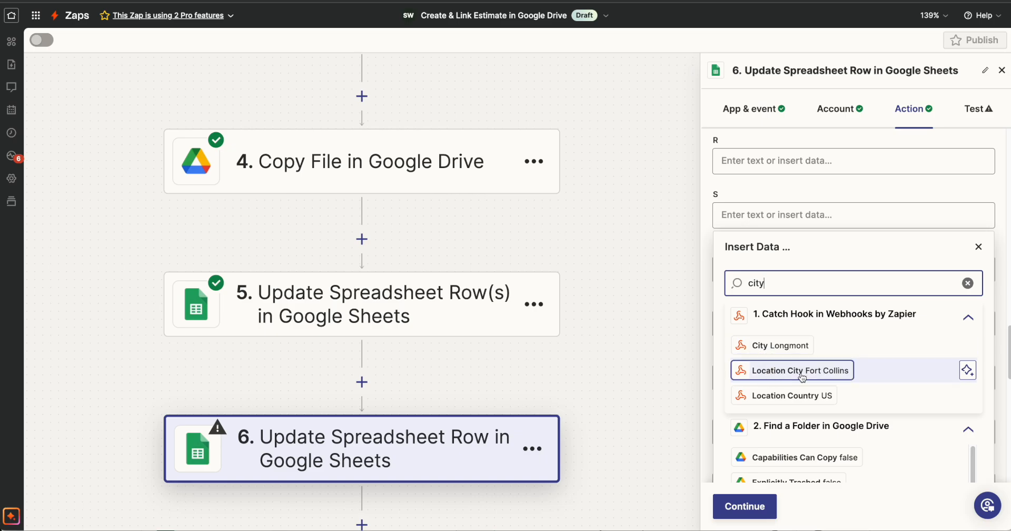
pyautogui.click(766, 350)
pyautogui.click(980, 247)
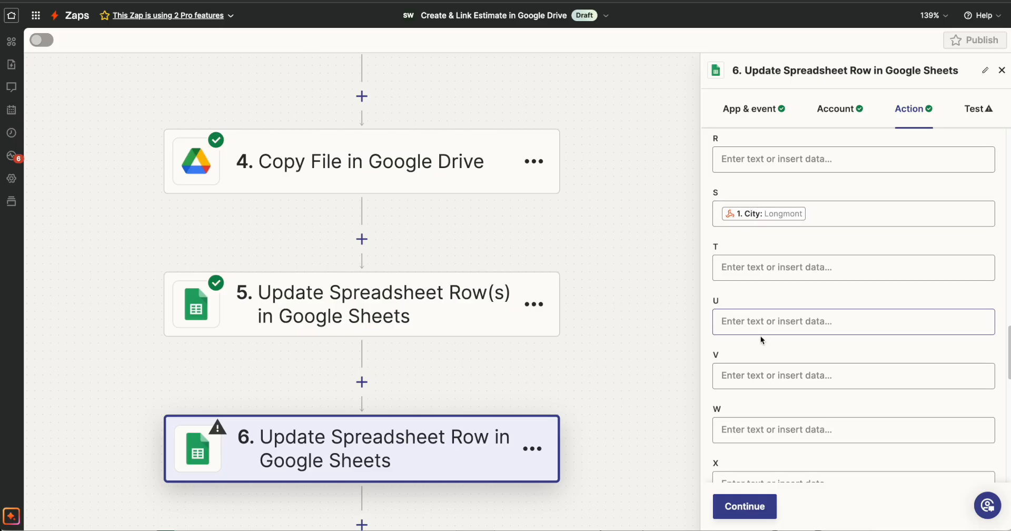
# Map column AB to the Catch Hook step's State field, checking the State field in the CRM contact record
pyautogui.scroll(-3, 761, 337)
pyautogui.click(756, 295)
pyautogui.click(813, 401)
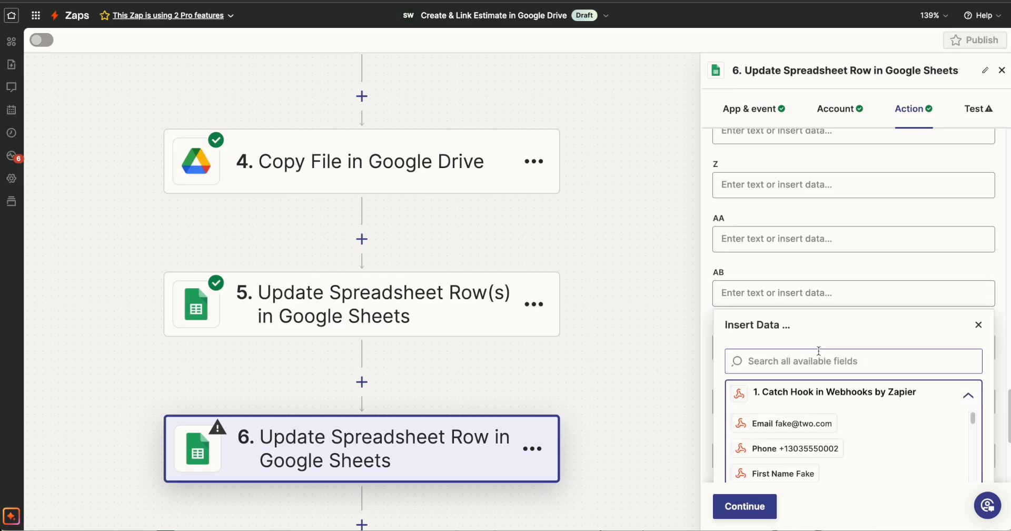
pyautogui.click(816, 361)
pyautogui.write('state')
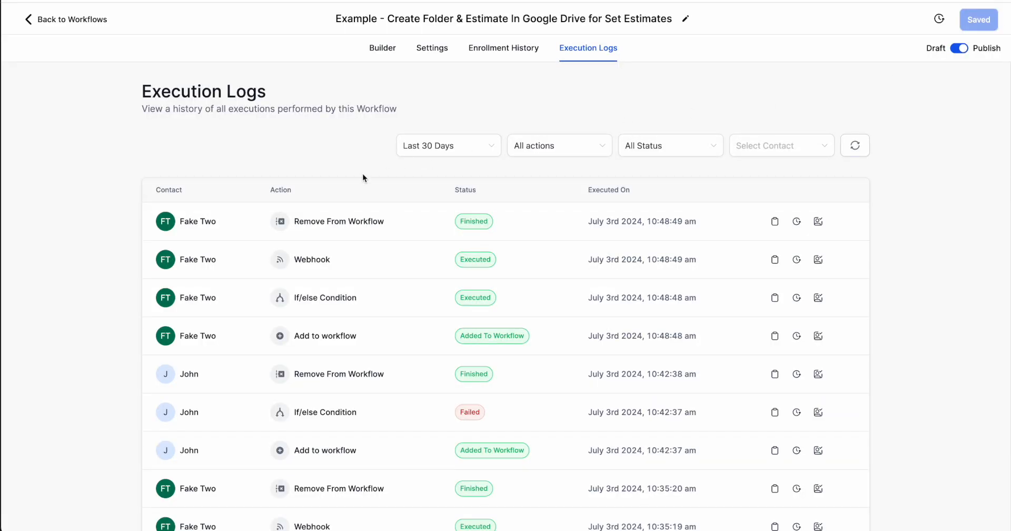
pyautogui.click(199, 223)
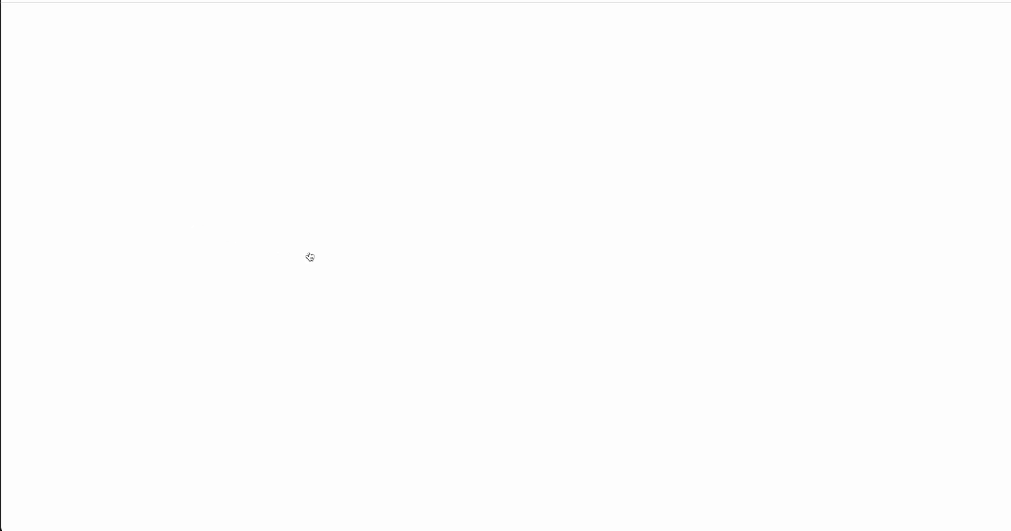
pyautogui.doubleClick(154, 328)
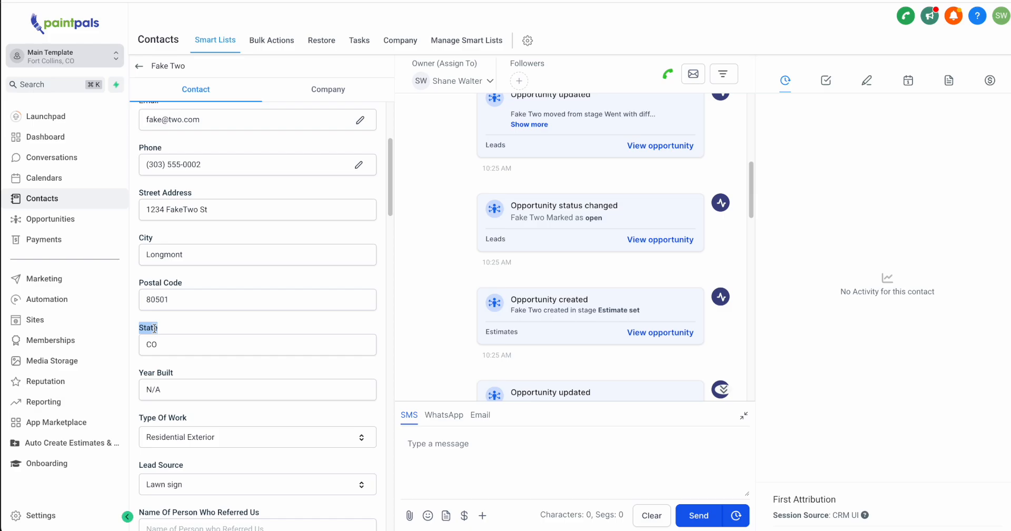
pyautogui.hotkey('ctrl', 'Right')
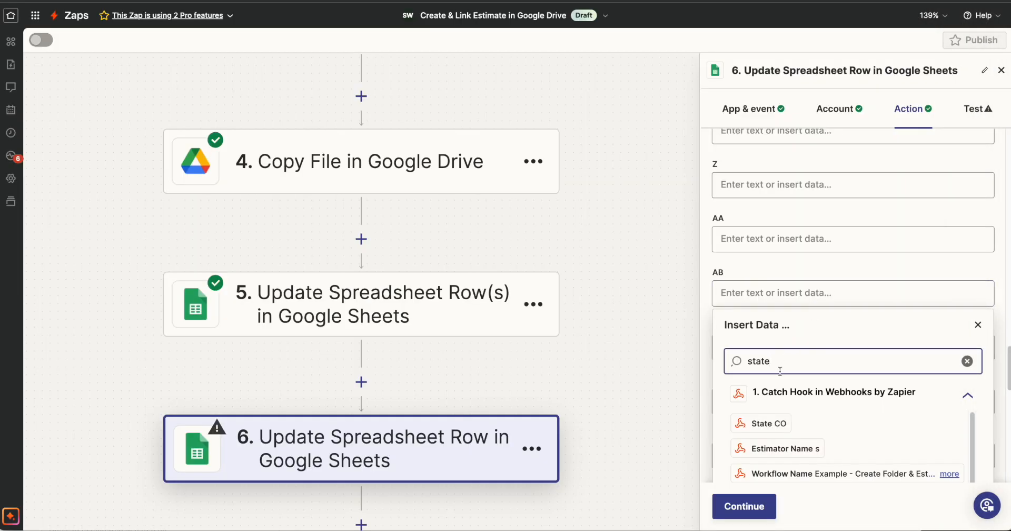
pyautogui.click(783, 423)
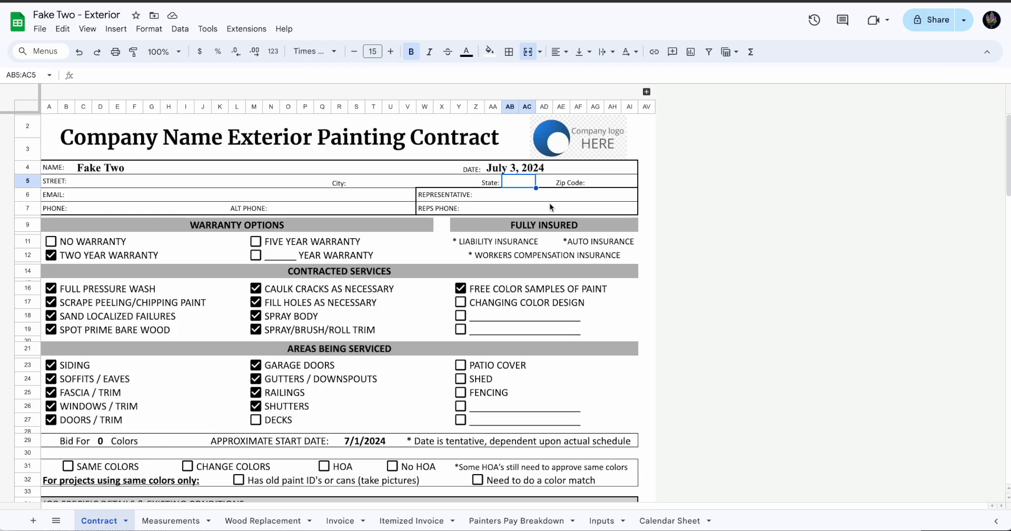
# Check the Zip Code entry's column in the Contract sheet and map column AG to the Catch Hook step's Postal Code field
pyautogui.click(602, 184)
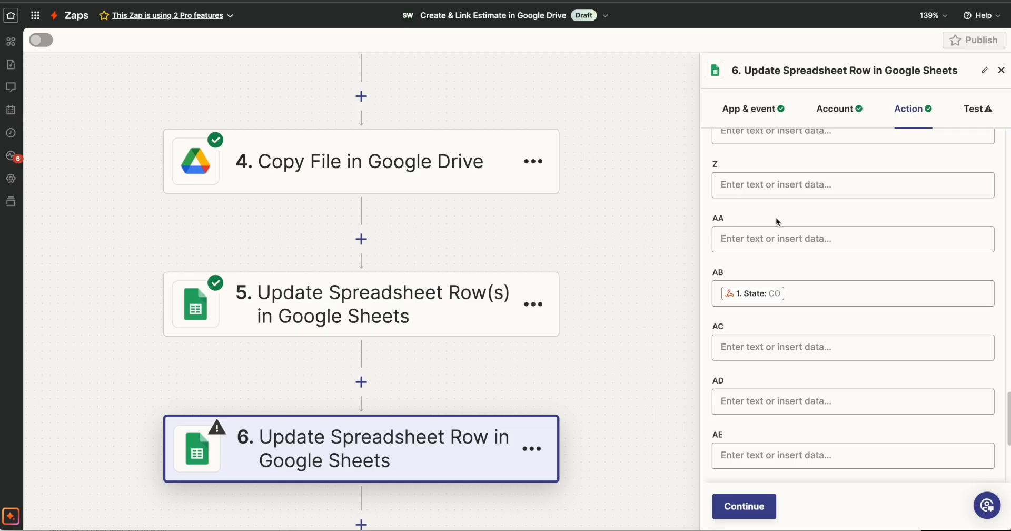
pyautogui.scroll(-4, 776, 220)
pyautogui.click(814, 350)
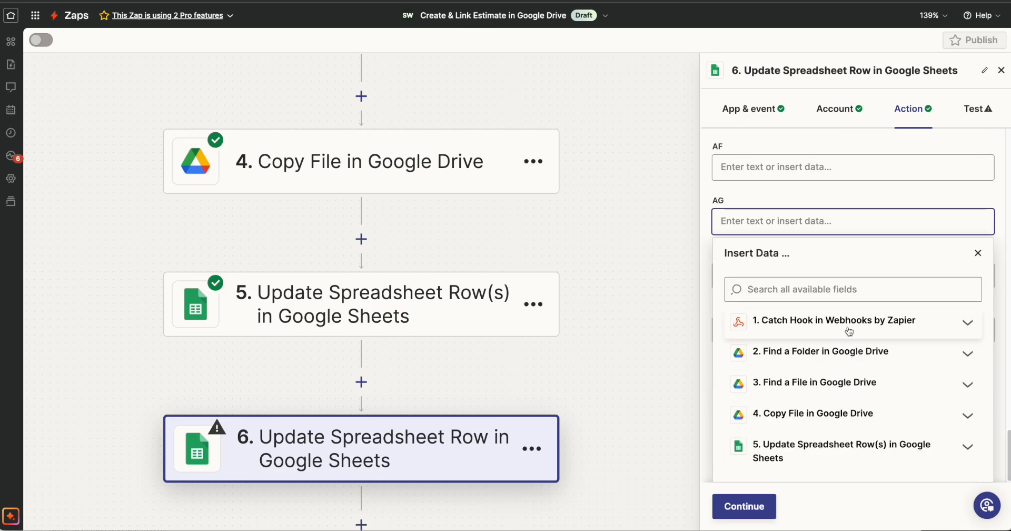
pyautogui.click(849, 323)
pyautogui.click(843, 289)
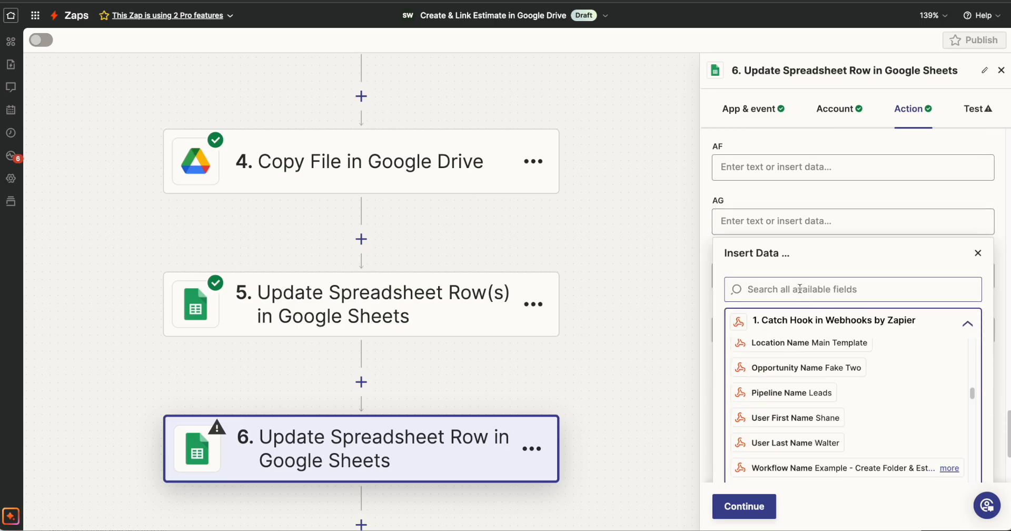
pyautogui.write('post')
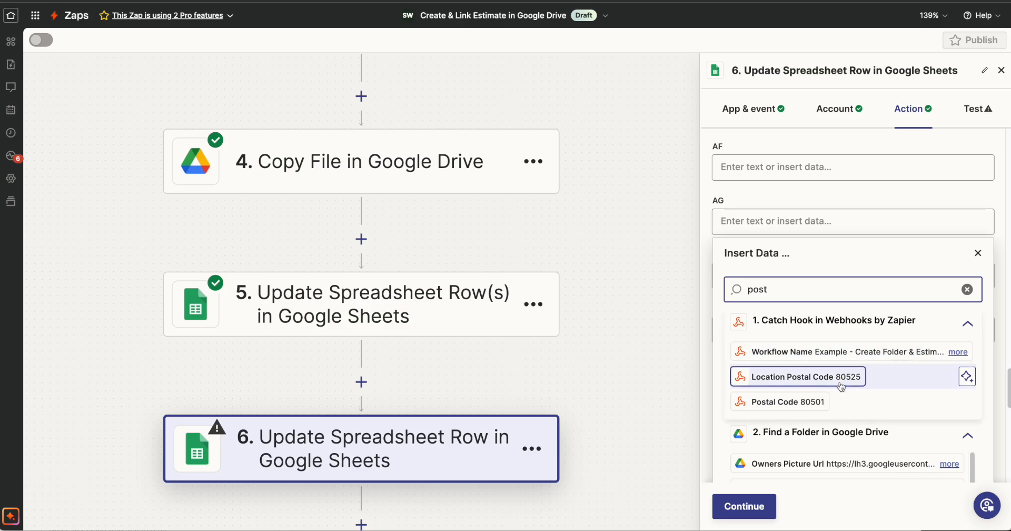
pyautogui.click(807, 410)
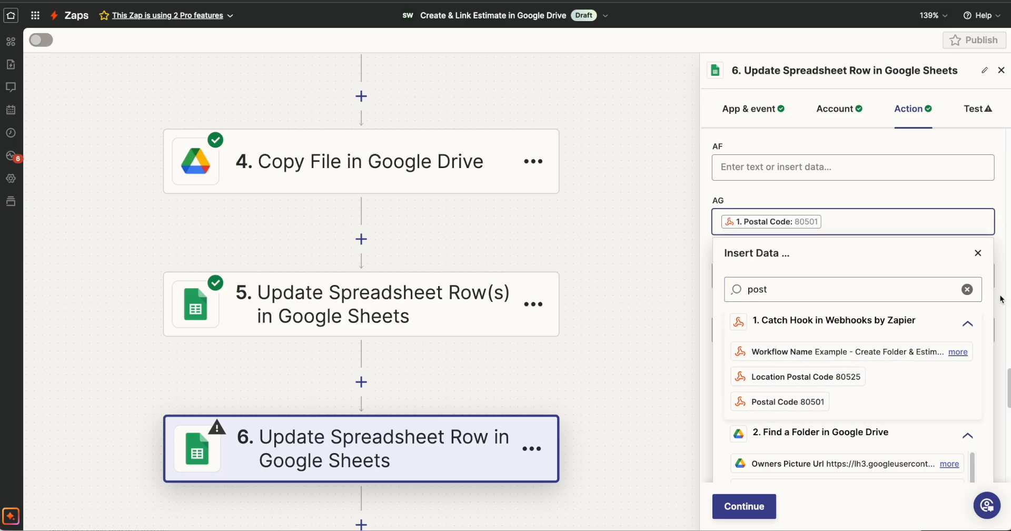
# Test the Update Spreadsheet Row step and check the address entries in row 5 of the copied Contract sheet
pyautogui.click(768, 506)
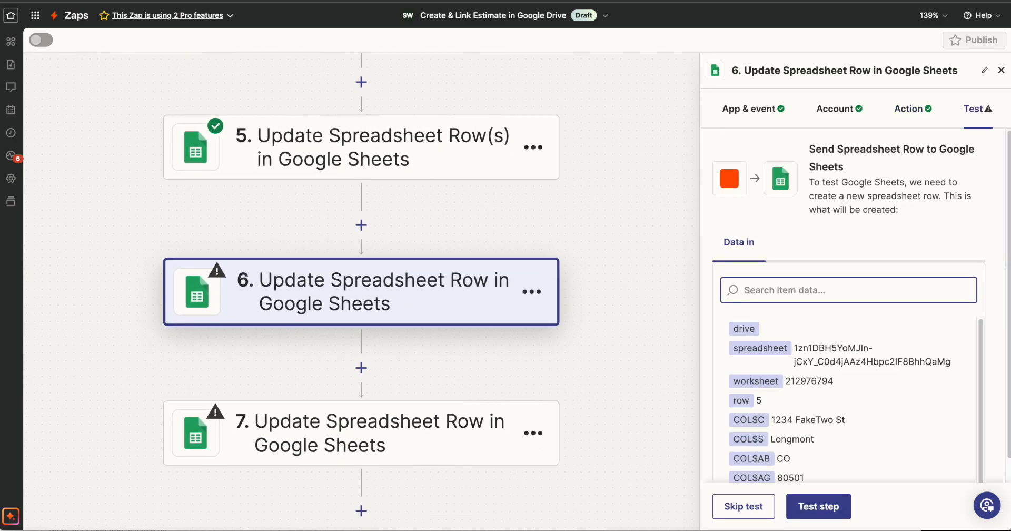
pyautogui.click(813, 507)
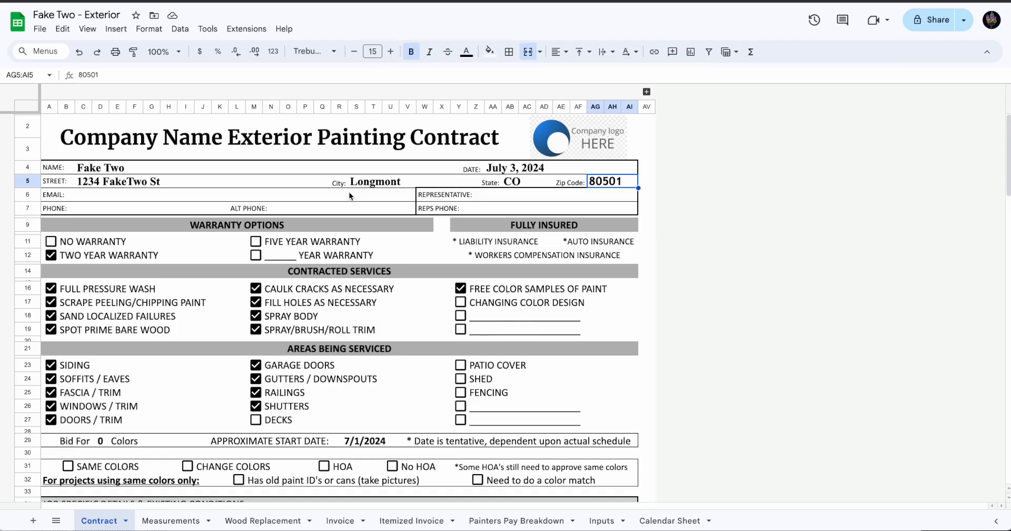
# Check the Email entry's column in the Contract sheet and point step 7 at My Google Drive, the Copy File step's ID and the Contract worksheet
pyautogui.click(711, 196)
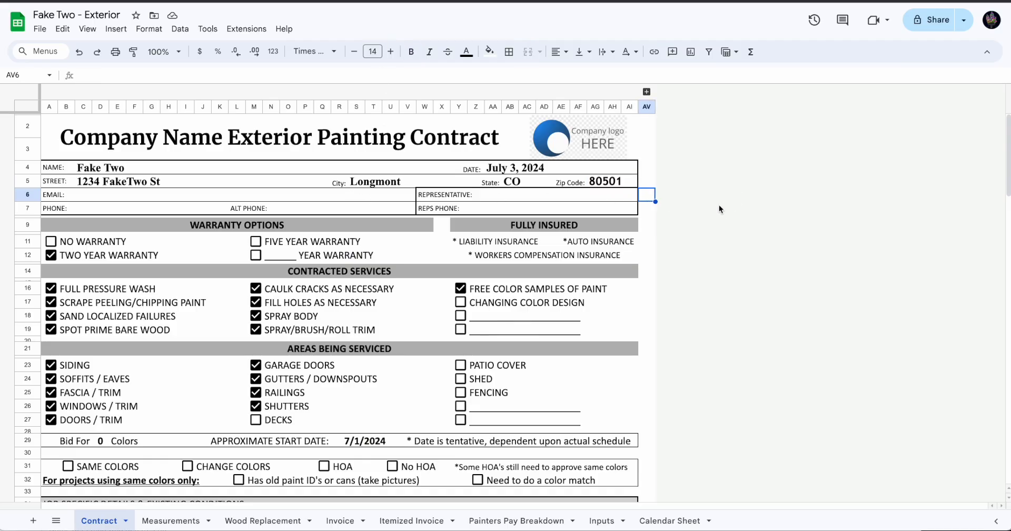
pyautogui.click(110, 198)
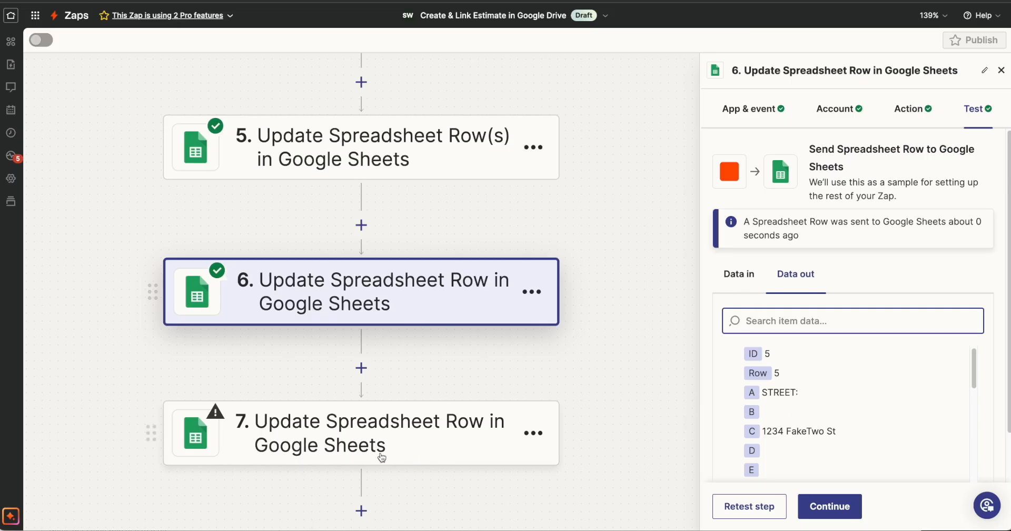
pyautogui.click(338, 427)
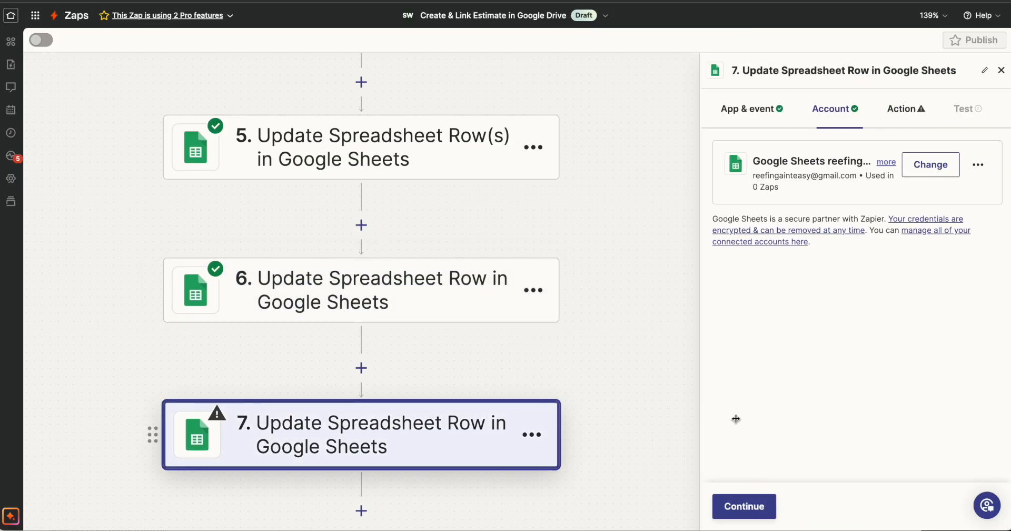
pyautogui.click(752, 506)
pyautogui.click(753, 196)
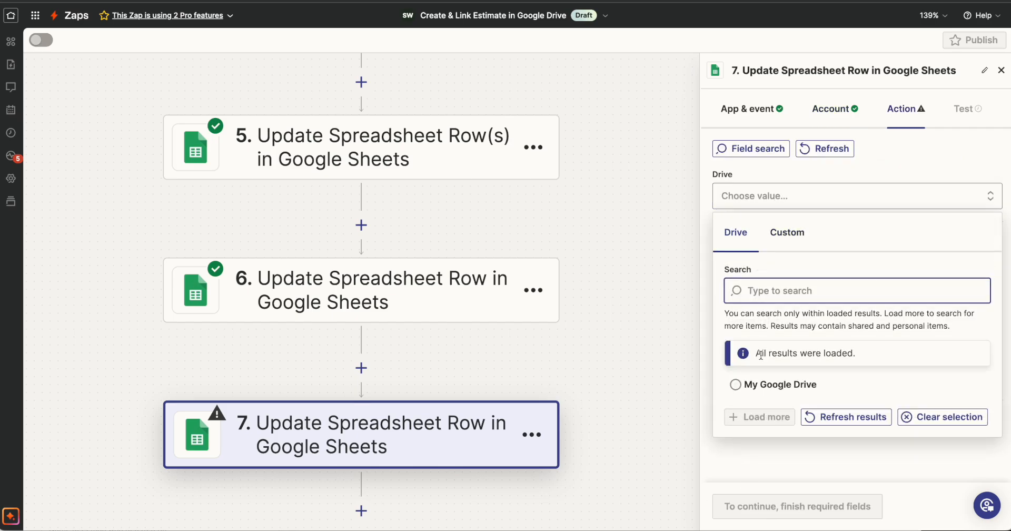
pyautogui.click(747, 382)
pyautogui.click(779, 268)
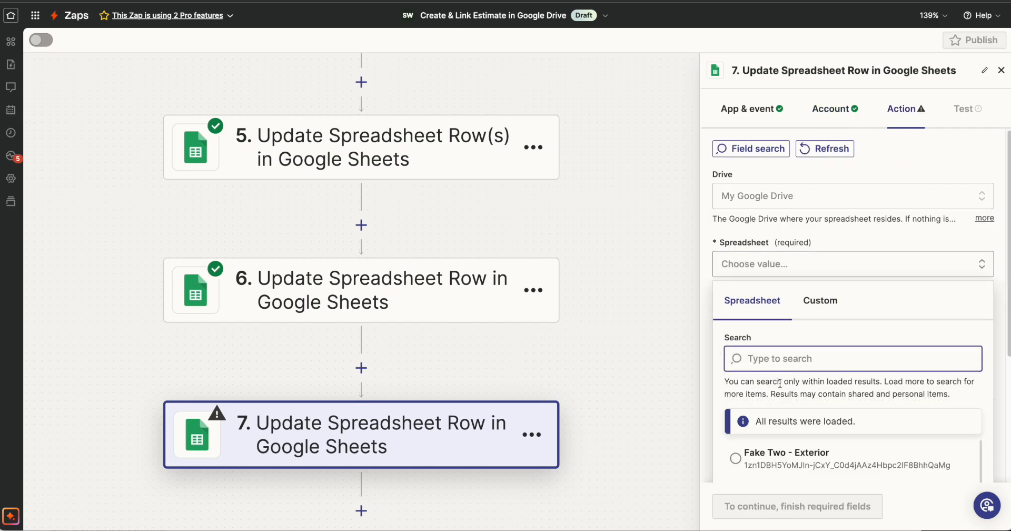
pyautogui.click(819, 299)
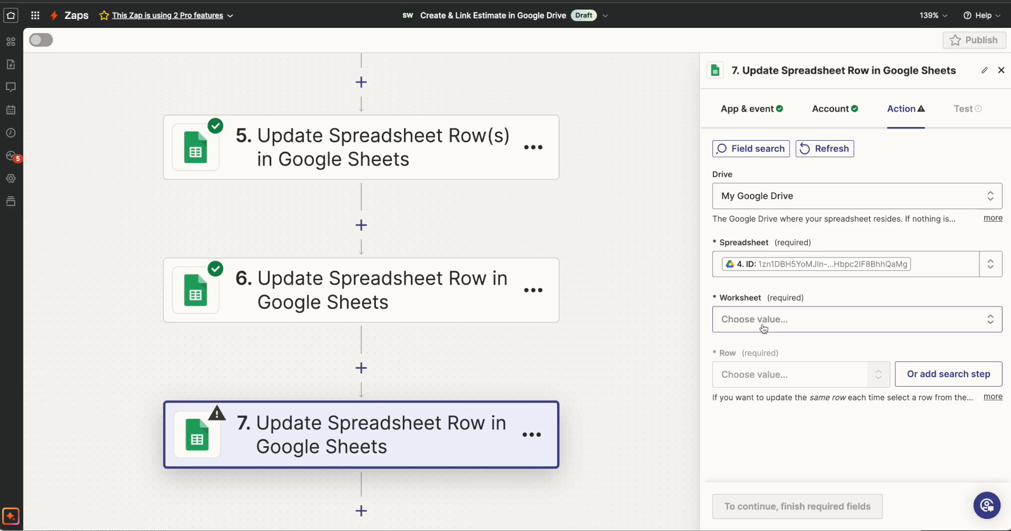
pyautogui.click(763, 326)
pyautogui.scroll(-3, 777, 407)
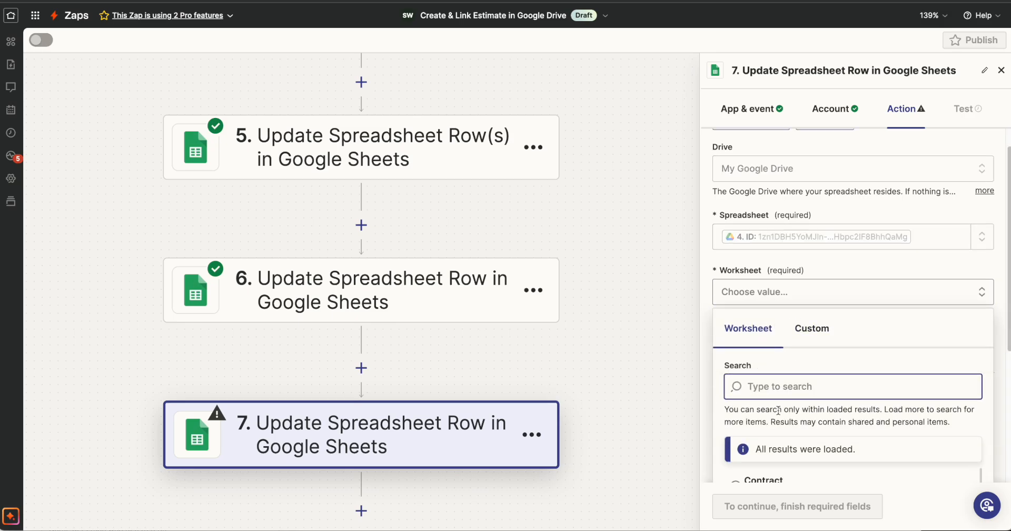
pyautogui.click(756, 413)
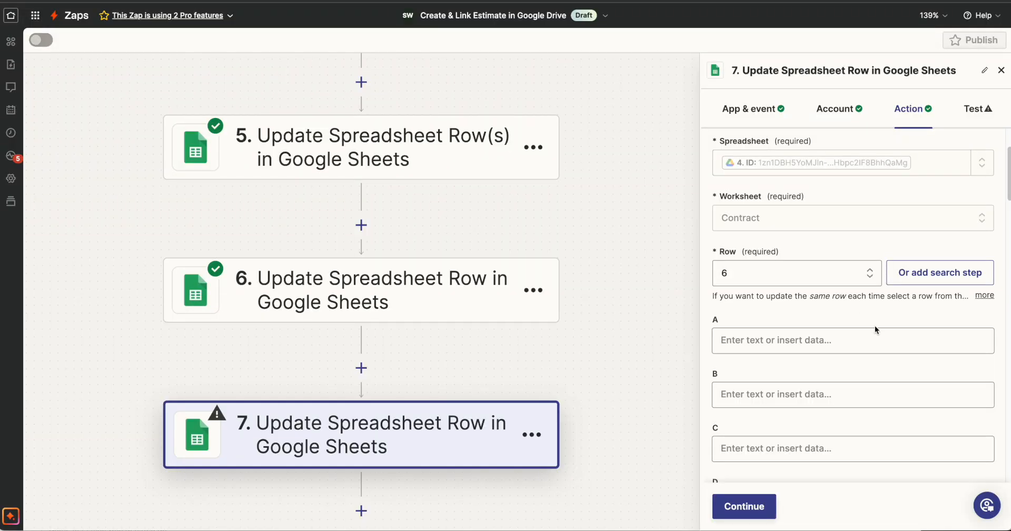
# Map column C to the Catch Hook step's Email field
pyautogui.click(798, 448)
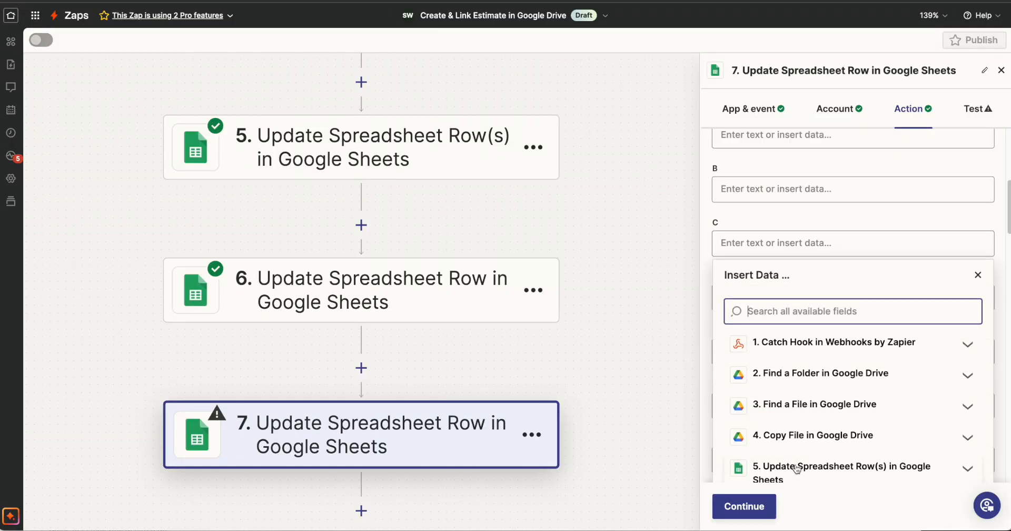
pyautogui.click(809, 342)
pyautogui.click(807, 315)
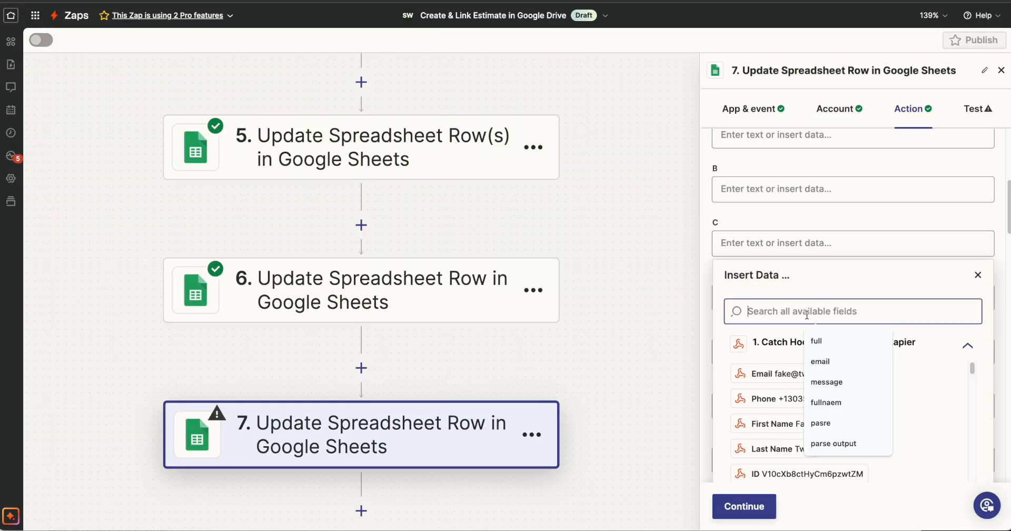
pyautogui.write('em')
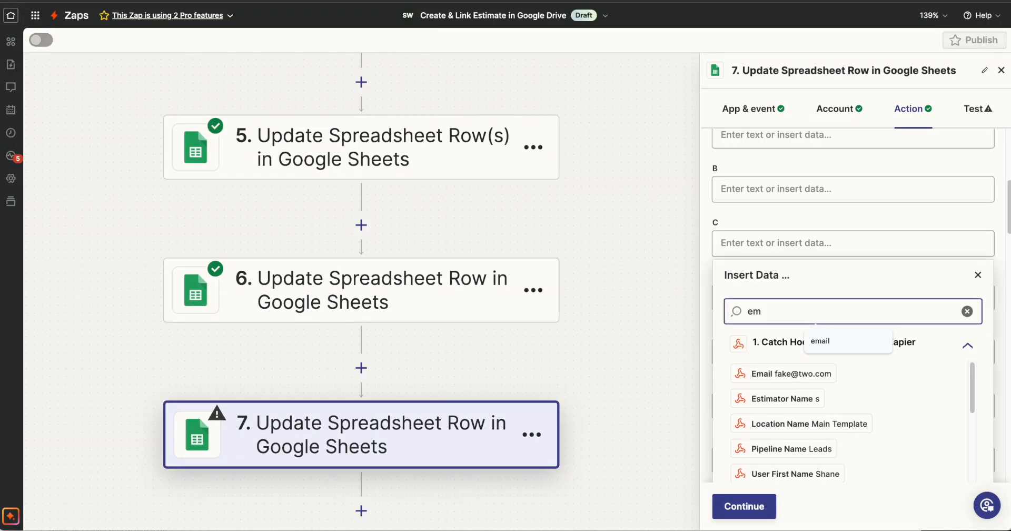
pyautogui.click(813, 377)
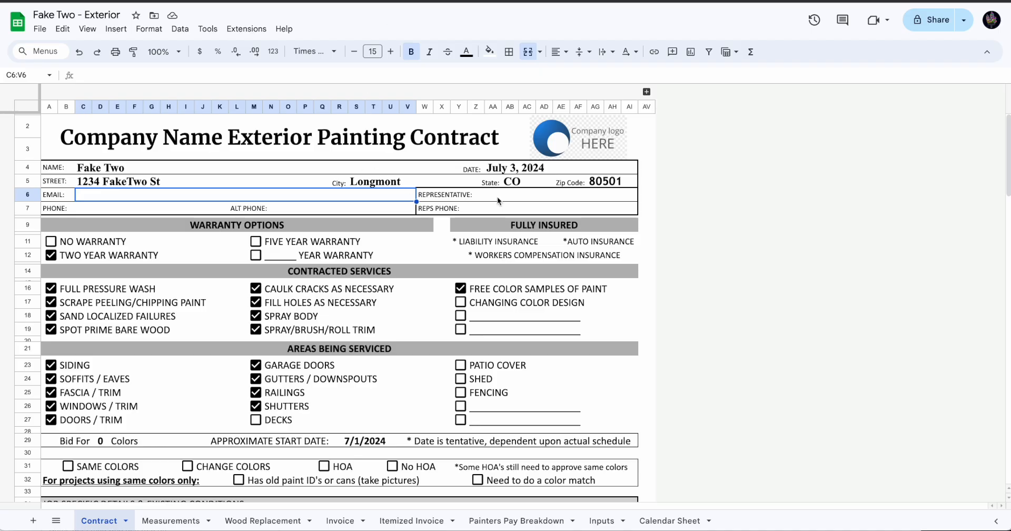
# Check the Representative entry's column in the Contract sheet and map column AA to the Catch Hook step's user name data
pyautogui.click(497, 197)
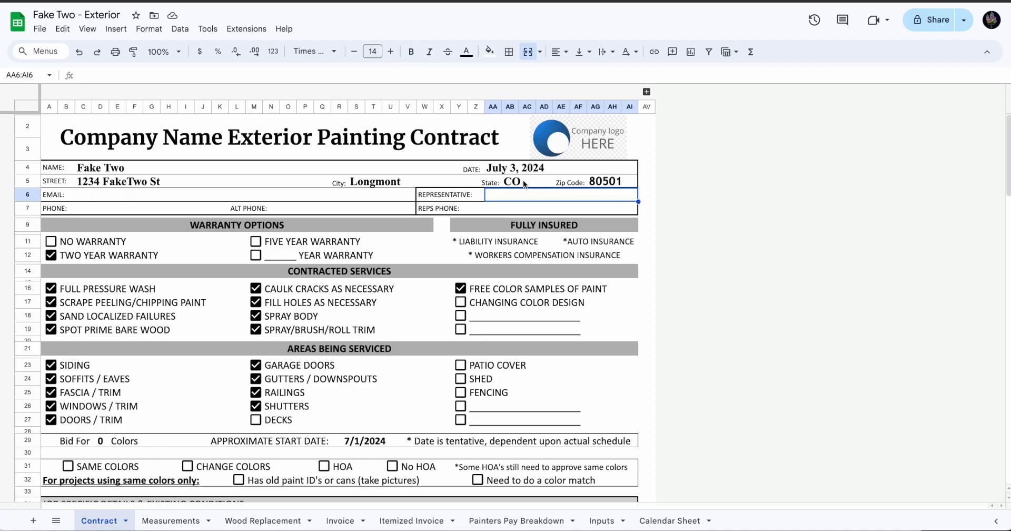
pyautogui.click(493, 106)
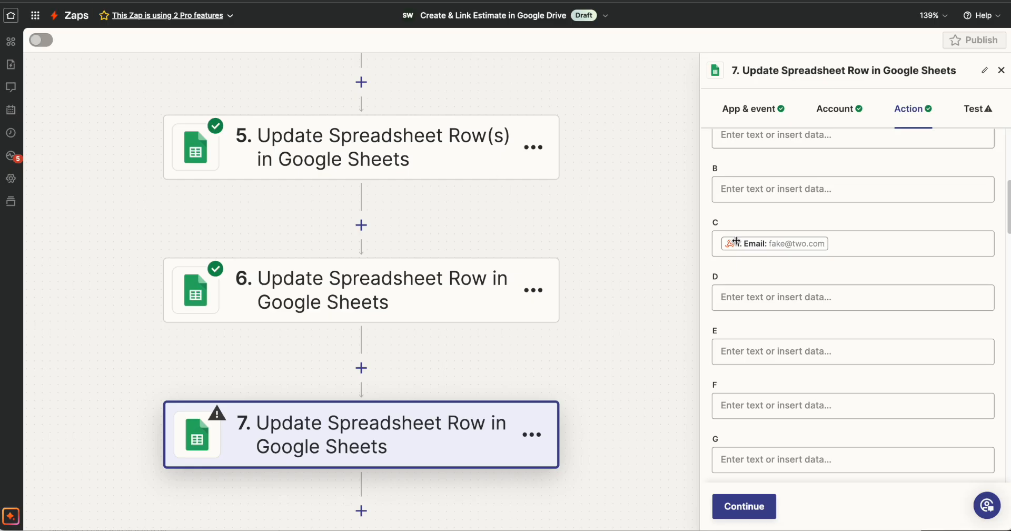
pyautogui.scroll(-15, 801, 264)
pyautogui.scroll(-10, 800, 264)
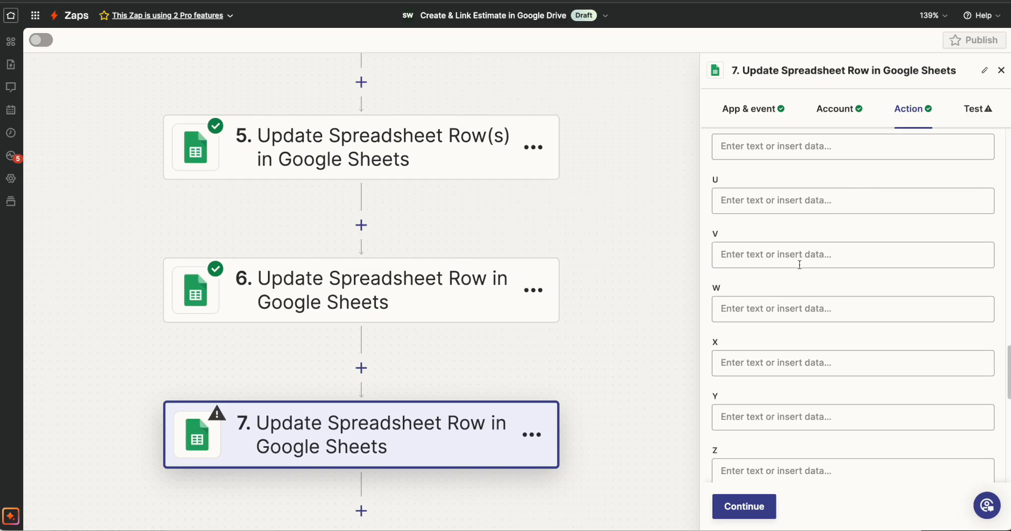
pyautogui.click(801, 258)
pyautogui.click(853, 342)
pyautogui.scroll(-6, 889, 367)
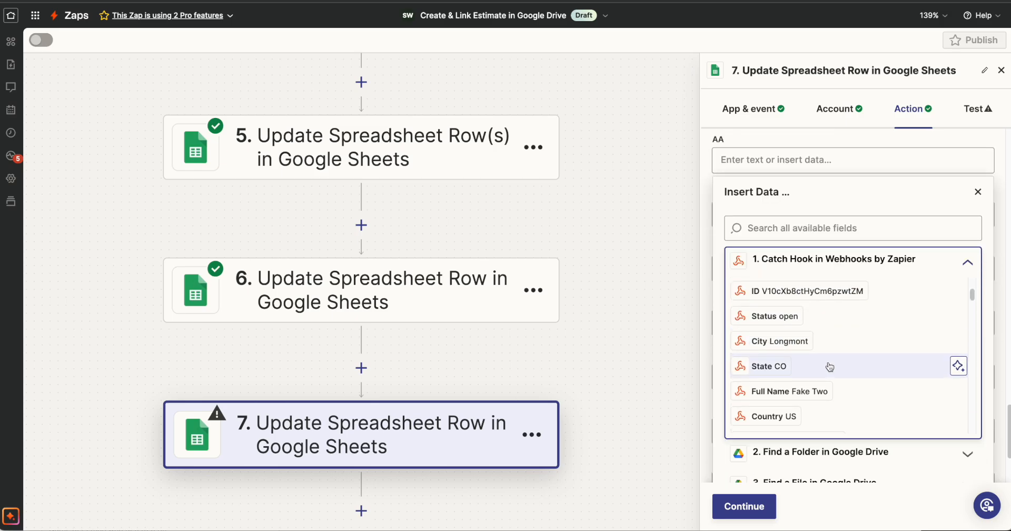
pyautogui.scroll(-3, 832, 368)
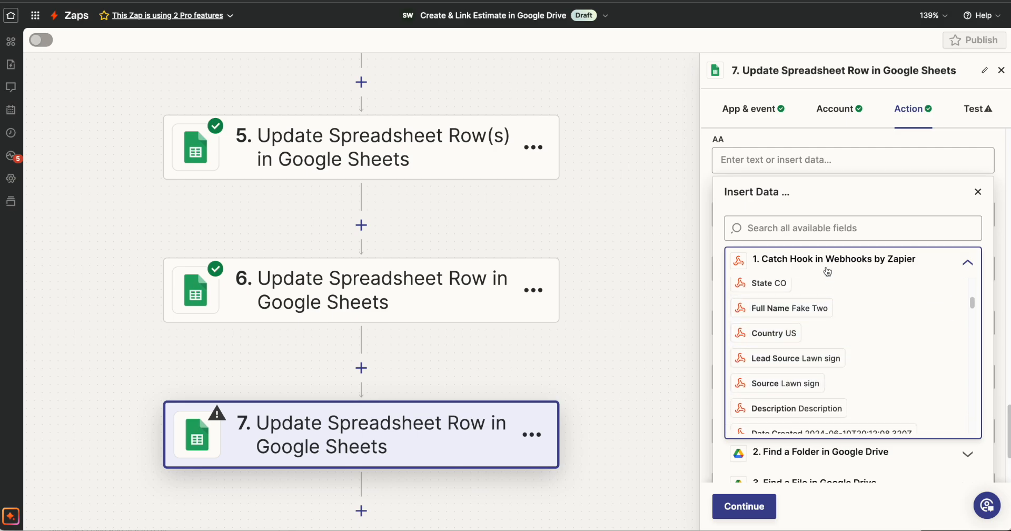
pyautogui.click(820, 230)
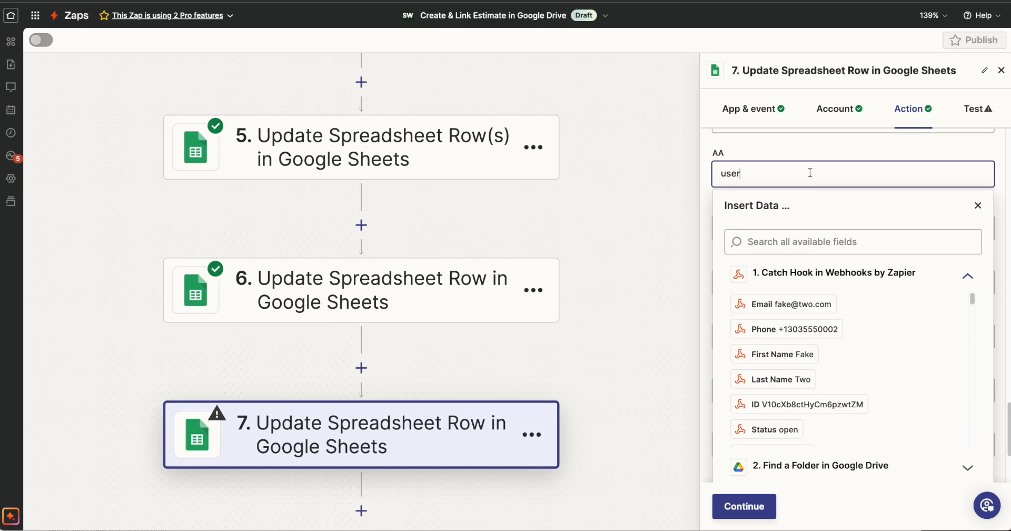
pyautogui.scroll(-1, 863, 323)
pyautogui.scroll(1, 863, 323)
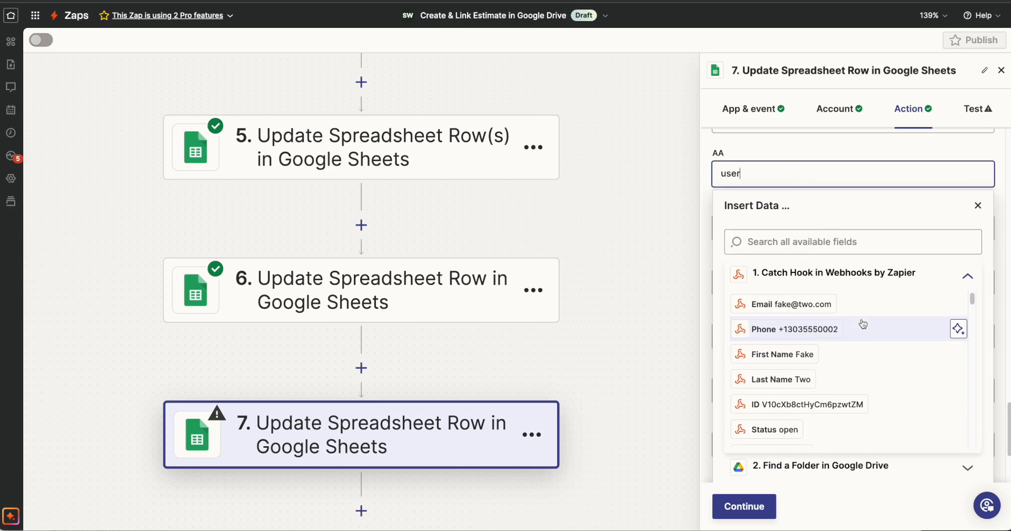
# Test step 7's spreadsheet row update and check the row 6 entries and the Phone entry's column in the Contract sheet
pyautogui.click(744, 506)
pyautogui.click(830, 500)
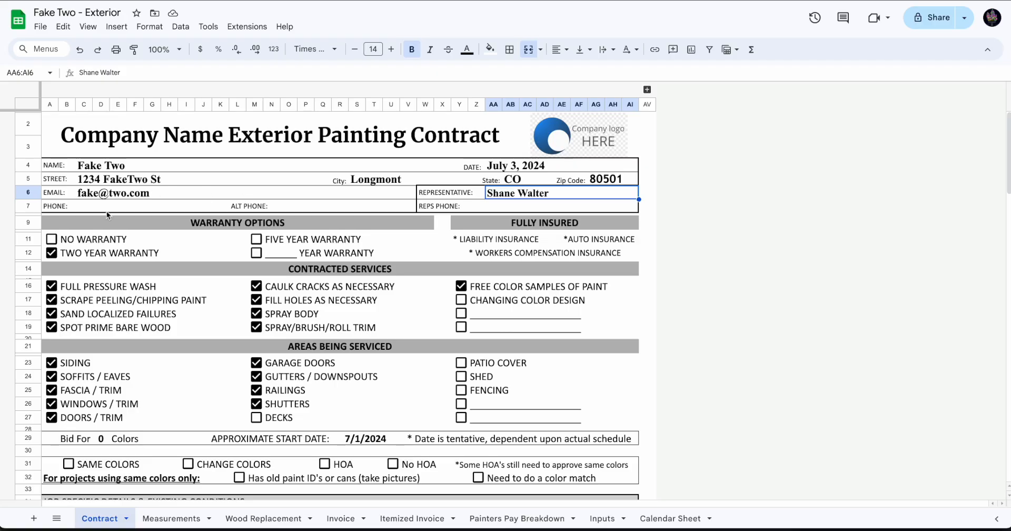
pyautogui.click(81, 206)
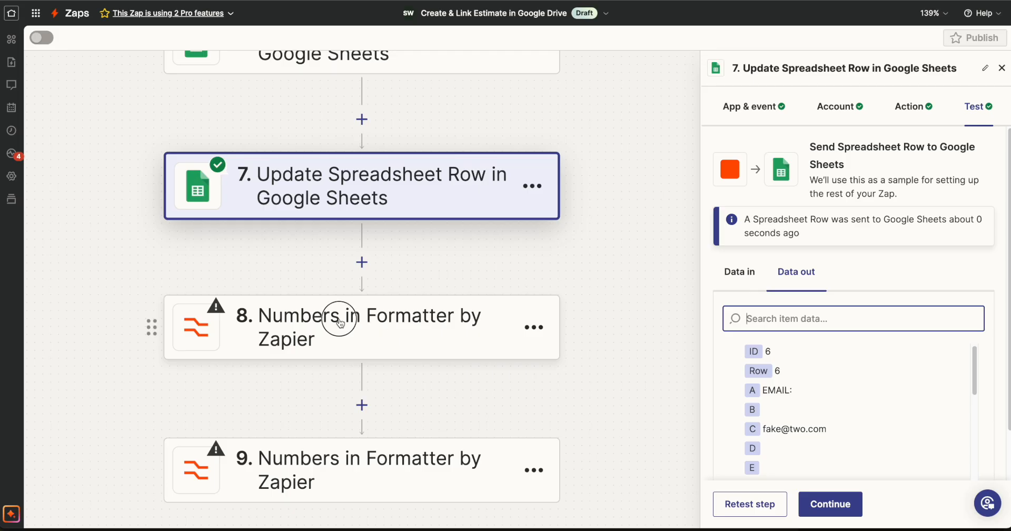
# Set step 8's Formatter transform to Format Phone Number and its input to the Catch Hook step's Phone field
pyautogui.click(339, 328)
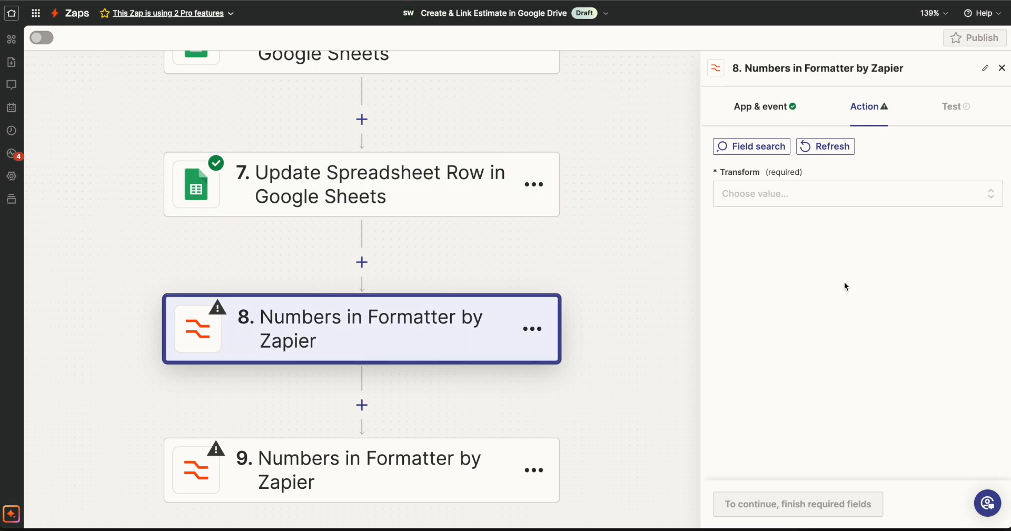
pyautogui.click(761, 195)
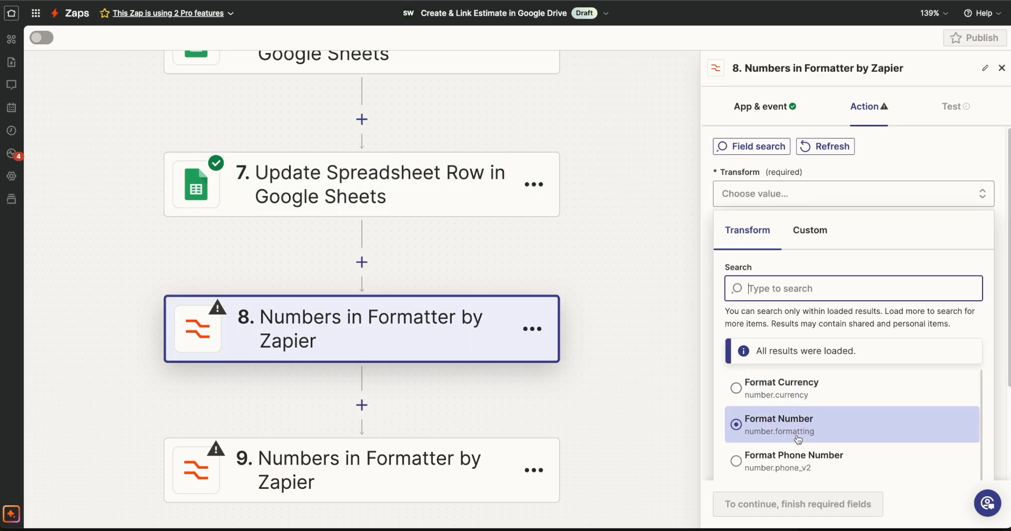
pyautogui.scroll(-1, 801, 421)
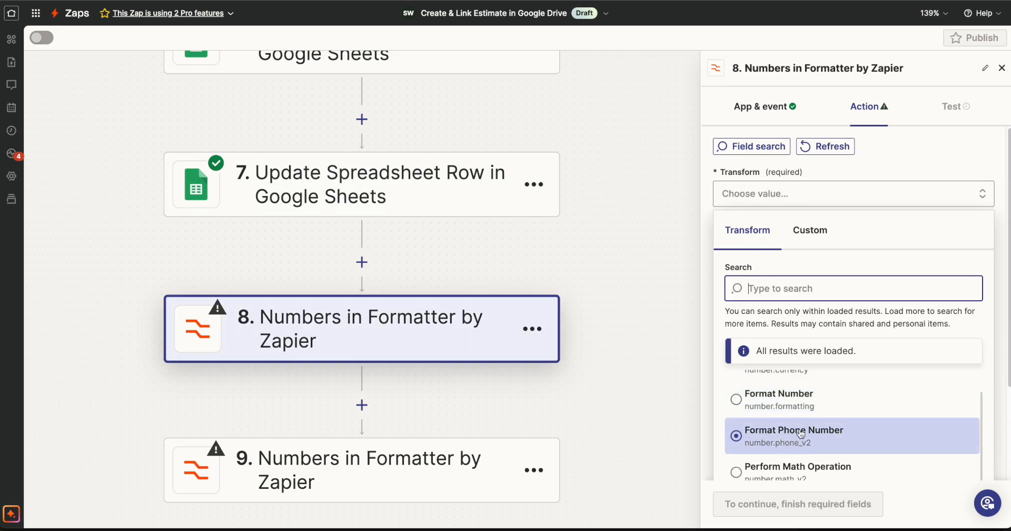
pyautogui.click(807, 435)
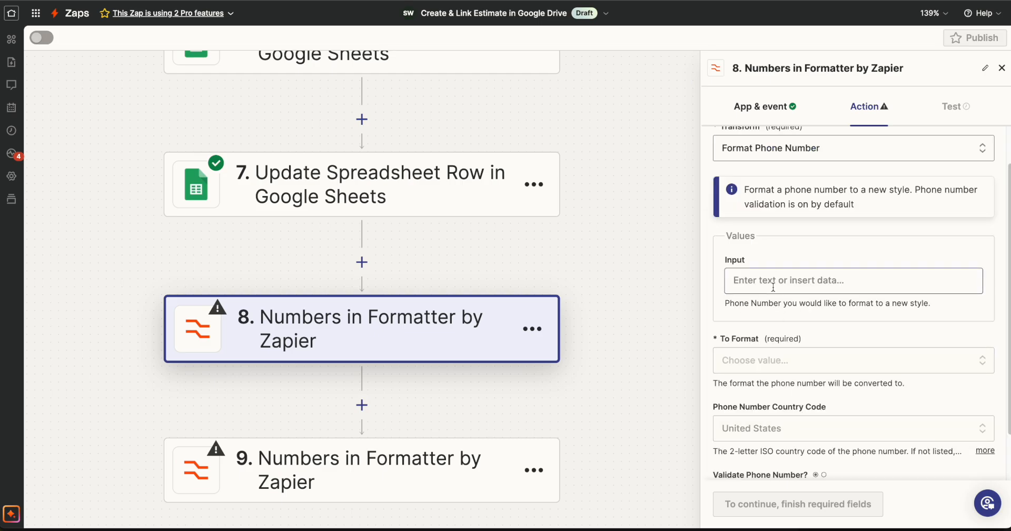
pyautogui.click(753, 281)
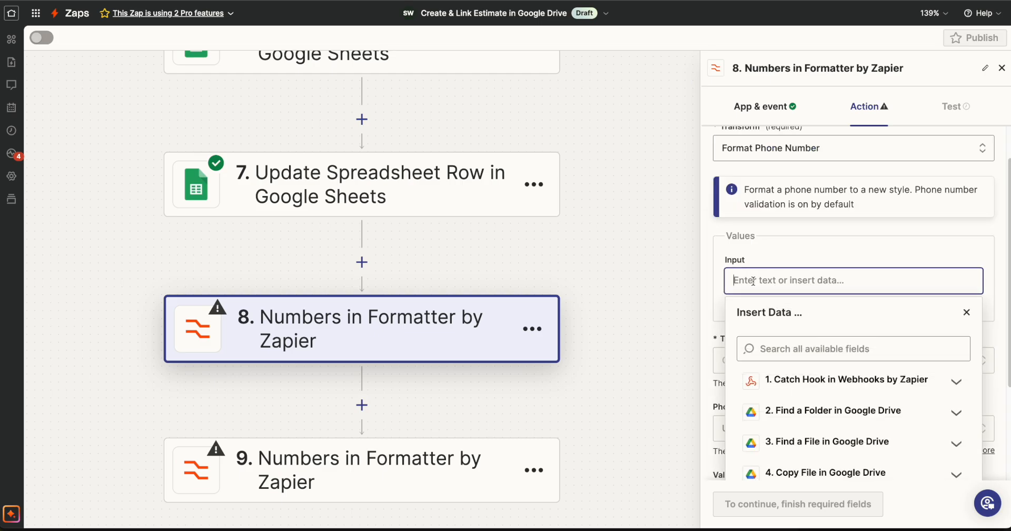
pyautogui.click(824, 385)
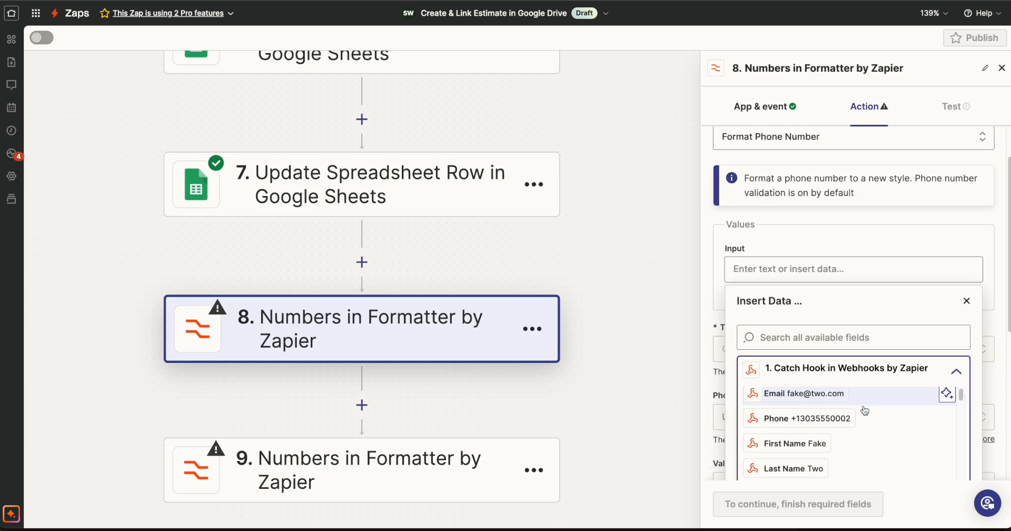
pyautogui.click(810, 419)
pyautogui.click(967, 301)
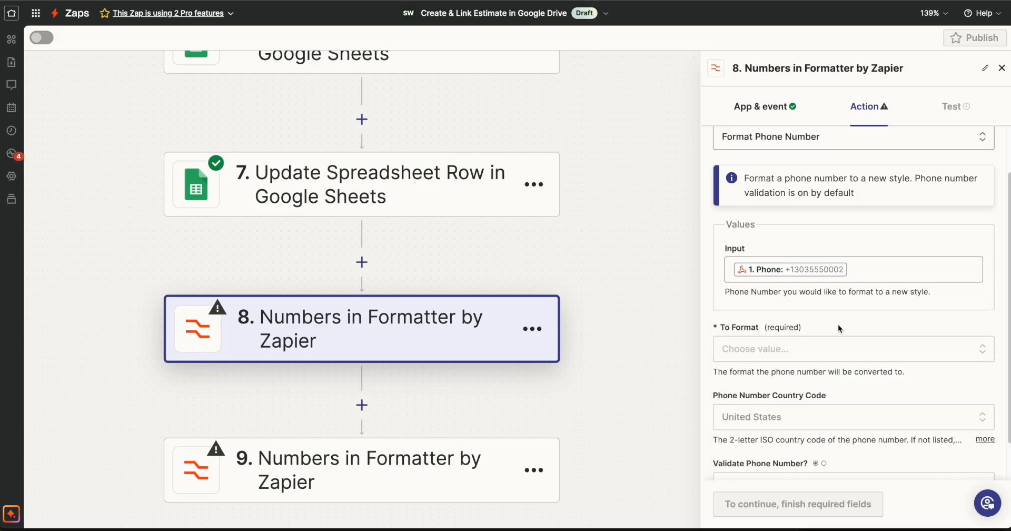
# Set the Formatter step's target phone format to the National style with the area code in parentheses
pyautogui.scroll(-1, 840, 362)
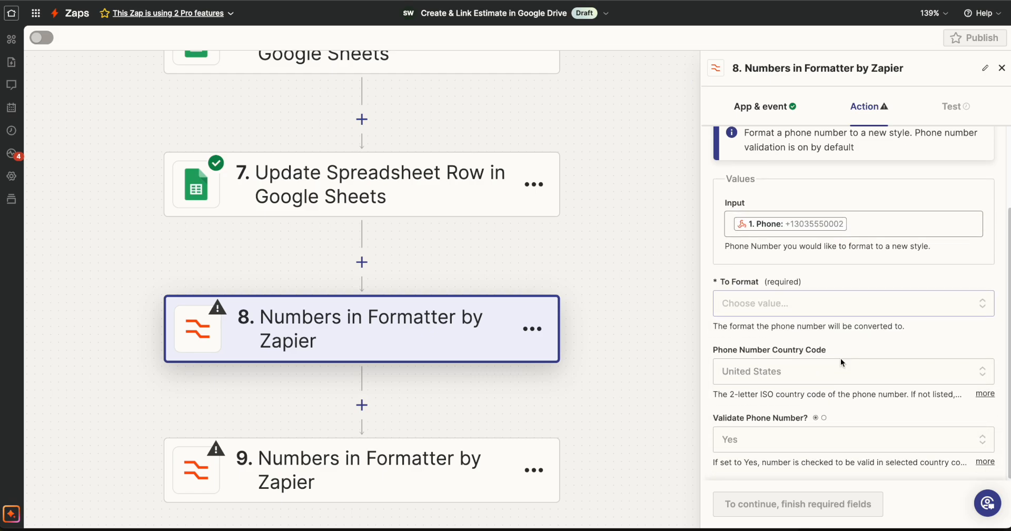
pyautogui.click(758, 299)
pyautogui.scroll(-4, 787, 307)
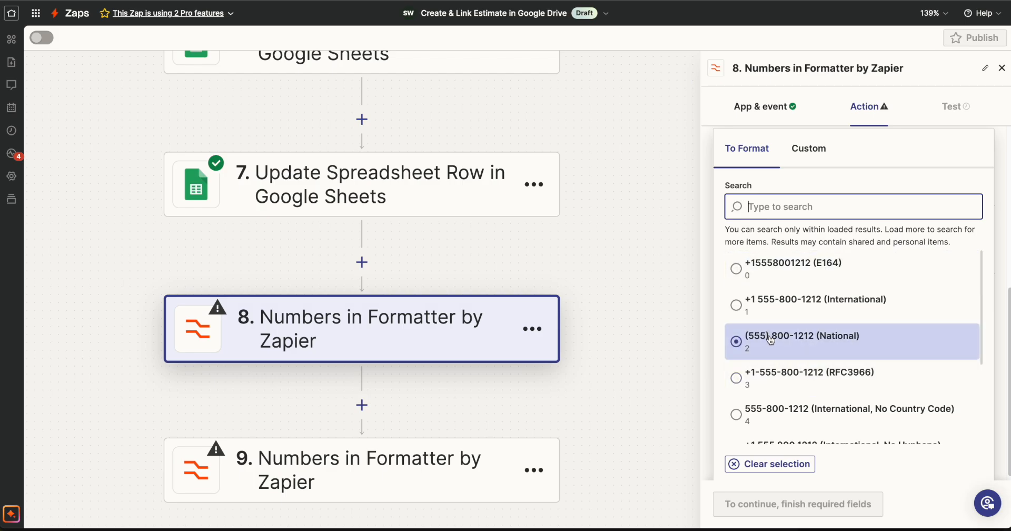
pyautogui.click(736, 342)
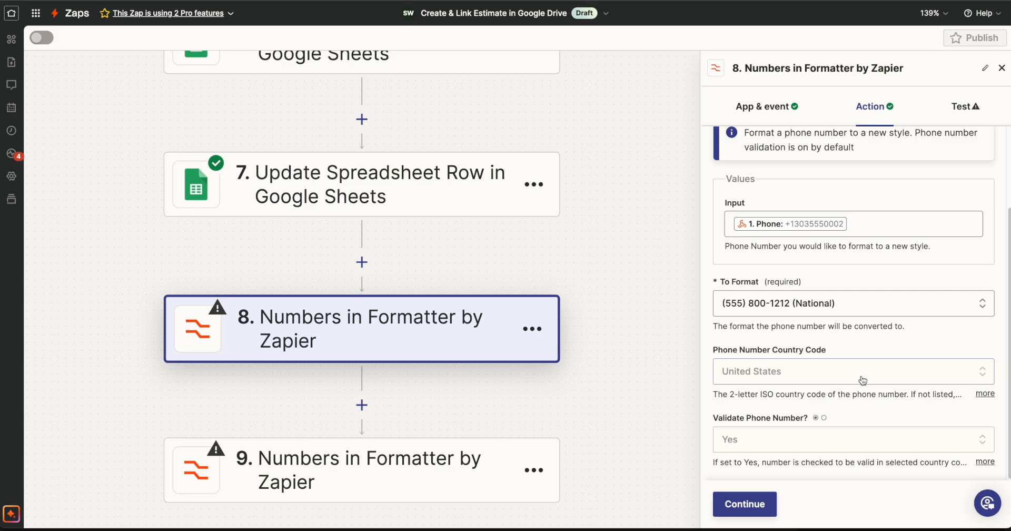
# Test the phone number Formatter step, check its output, and rename the step "Format the Contact Phone #"
pyautogui.click(744, 515)
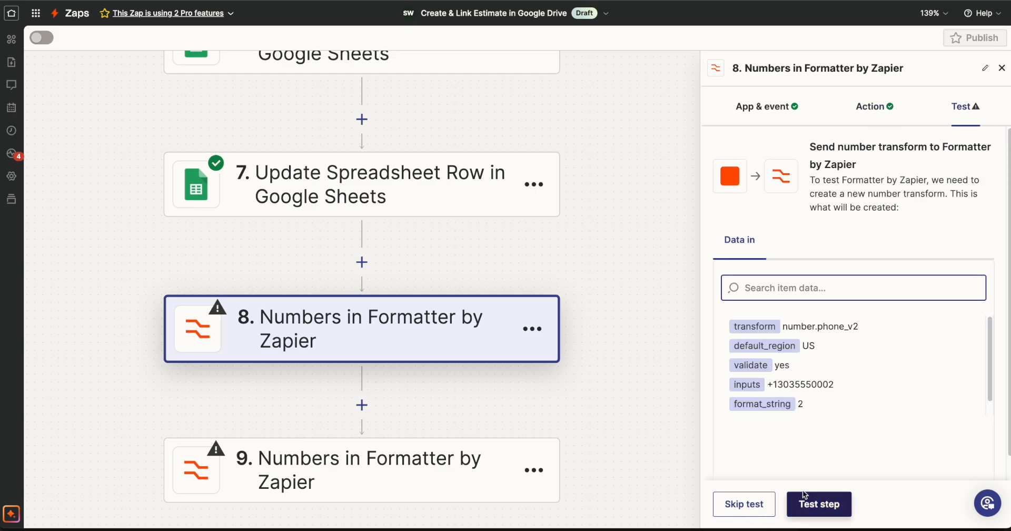
pyautogui.click(818, 500)
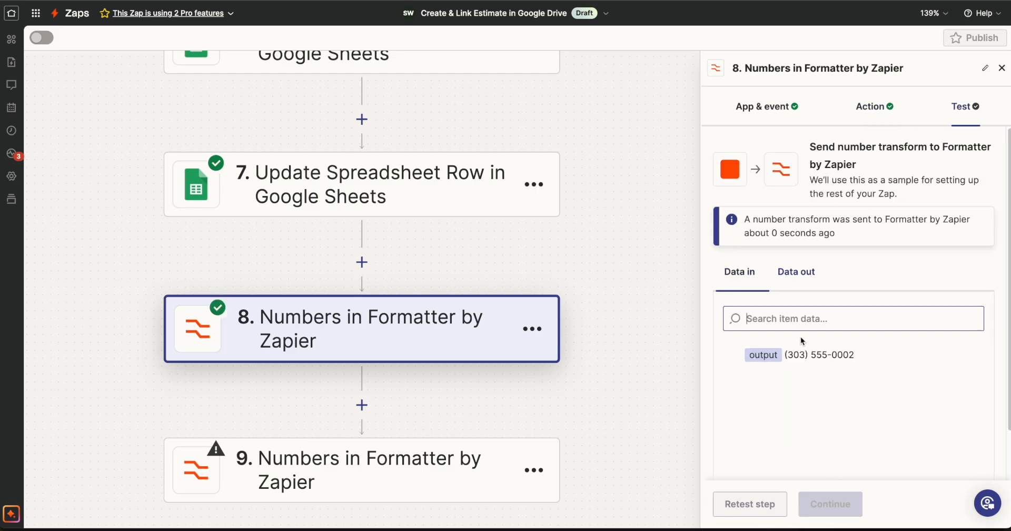
pyautogui.moveTo(885, 355); pyautogui.dragTo(787, 354)
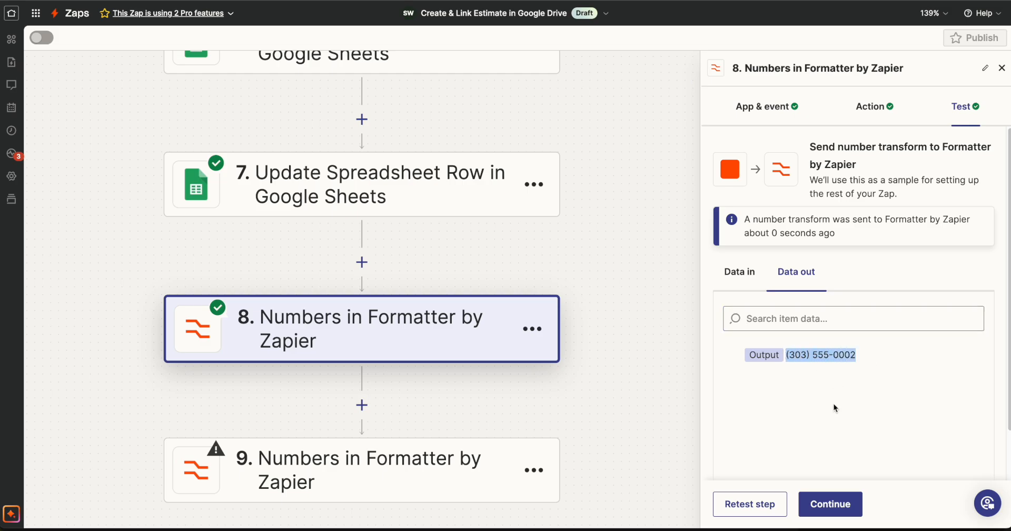
pyautogui.click(878, 71)
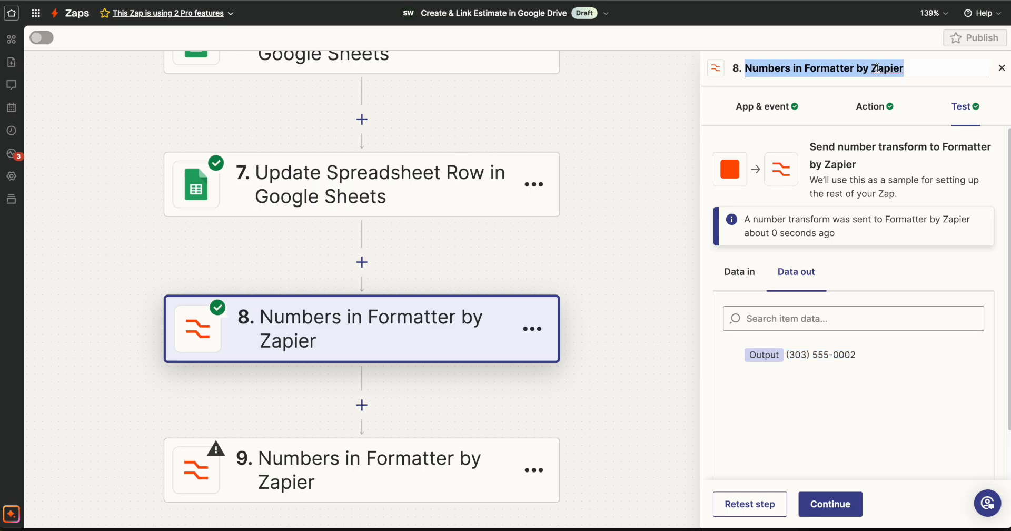
pyautogui.write('Format the Contact Phone #')
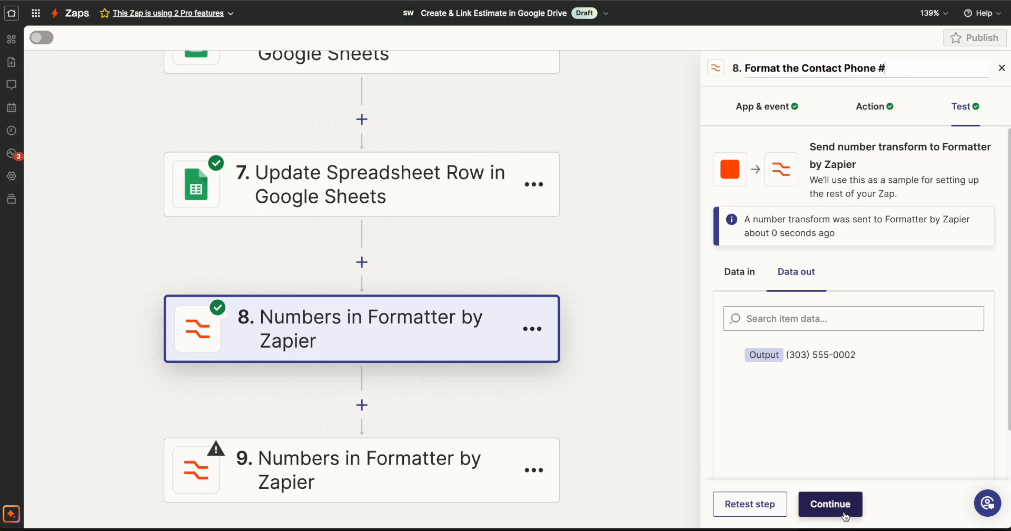
# Continue to step 9 and set its Formatter transform to Format Phone Number
pyautogui.click(826, 503)
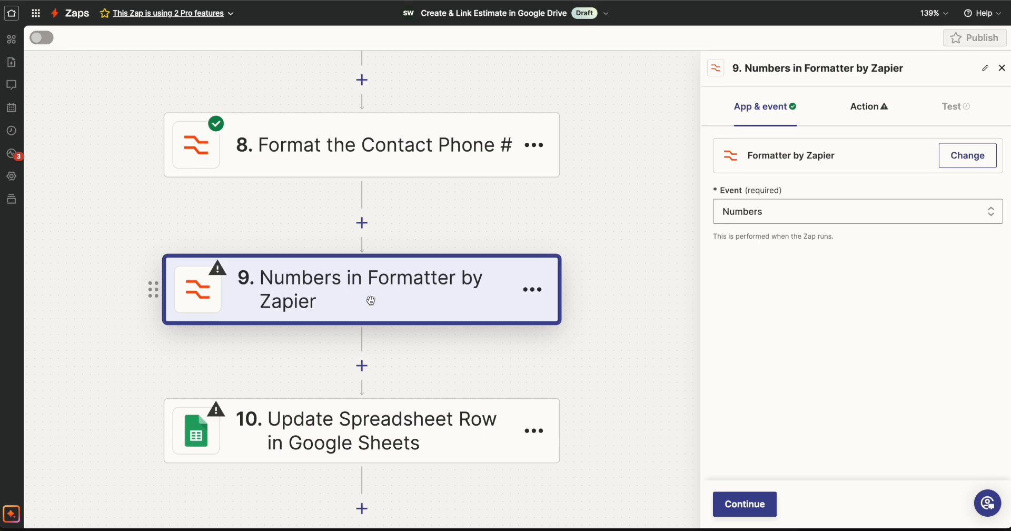
pyautogui.click(750, 512)
pyautogui.click(788, 193)
pyautogui.scroll(-1, 848, 369)
pyautogui.click(848, 451)
# Set step 9's input to the Catch Hook step's User Phone field and its target format to the National style
pyautogui.click(835, 324)
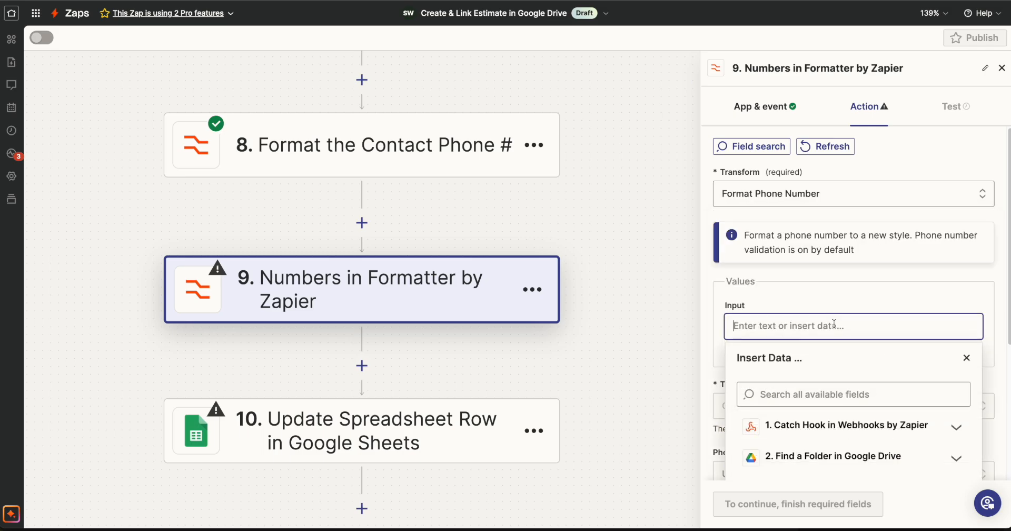
pyautogui.click(830, 429)
pyautogui.scroll(-4, 848, 388)
pyautogui.click(823, 187)
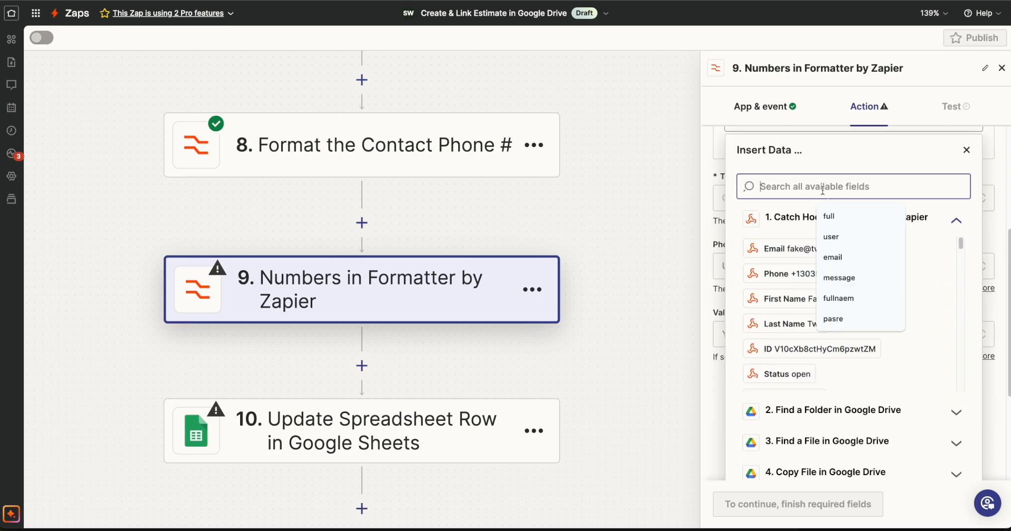
pyautogui.write('user')
pyautogui.click(787, 377)
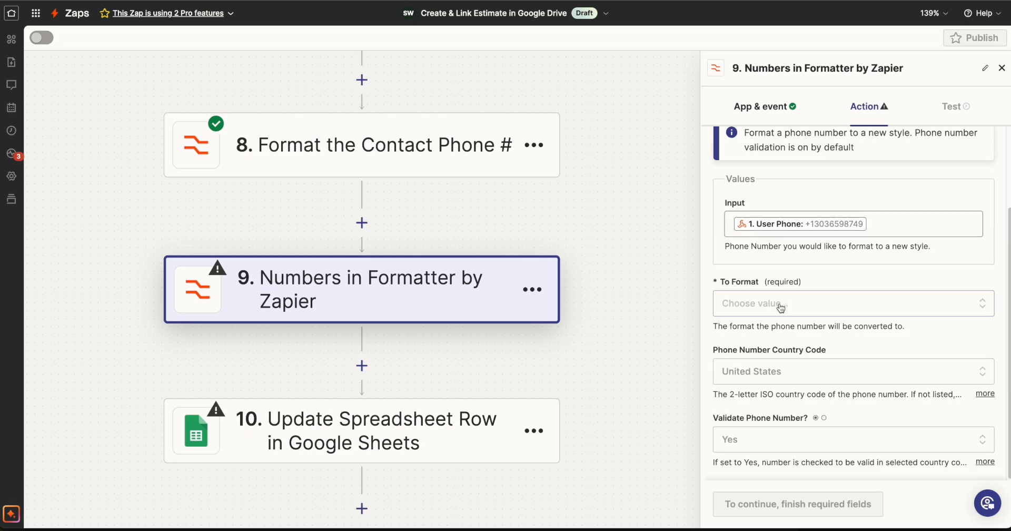
pyautogui.click(781, 305)
pyautogui.click(780, 391)
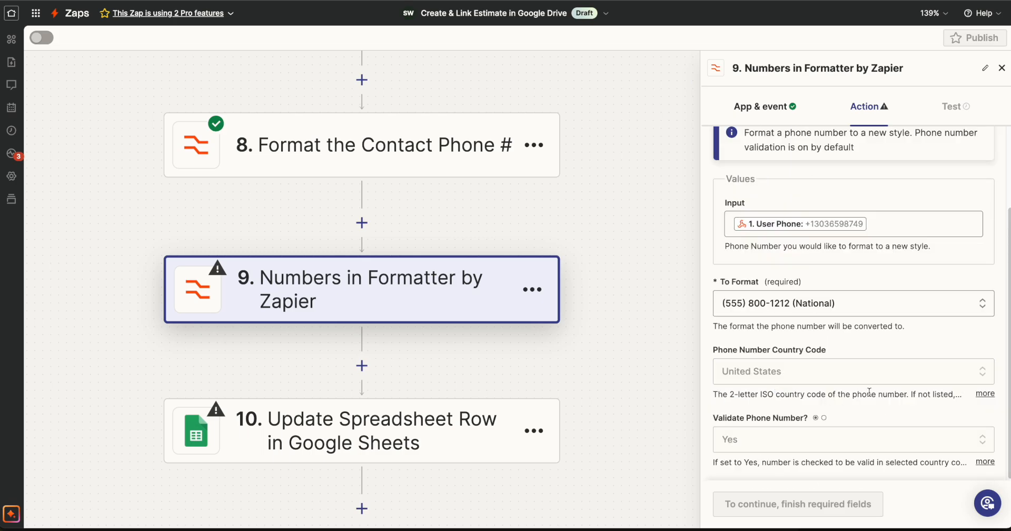
# Test the step 9 Formatter and rename the step "Format Users Phone #"
pyautogui.click(759, 502)
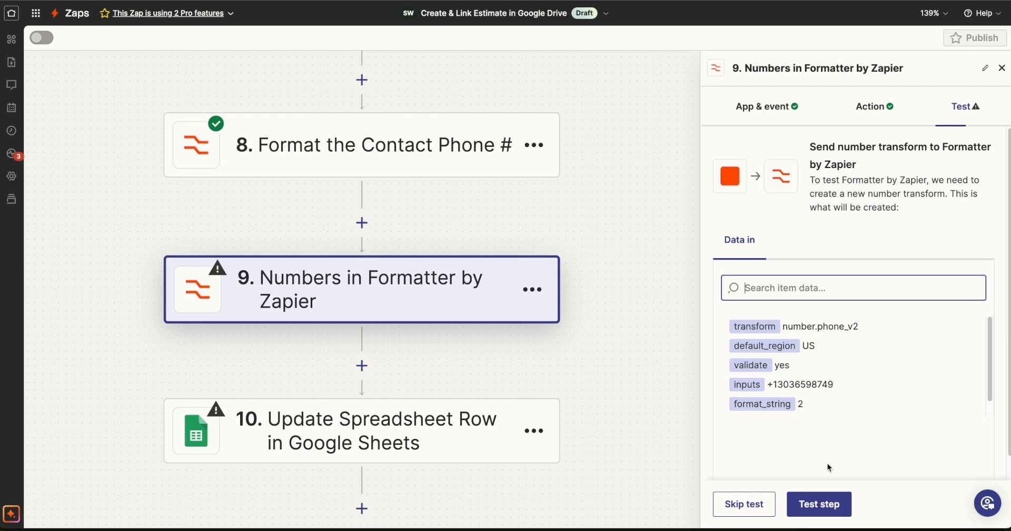
pyautogui.click(818, 503)
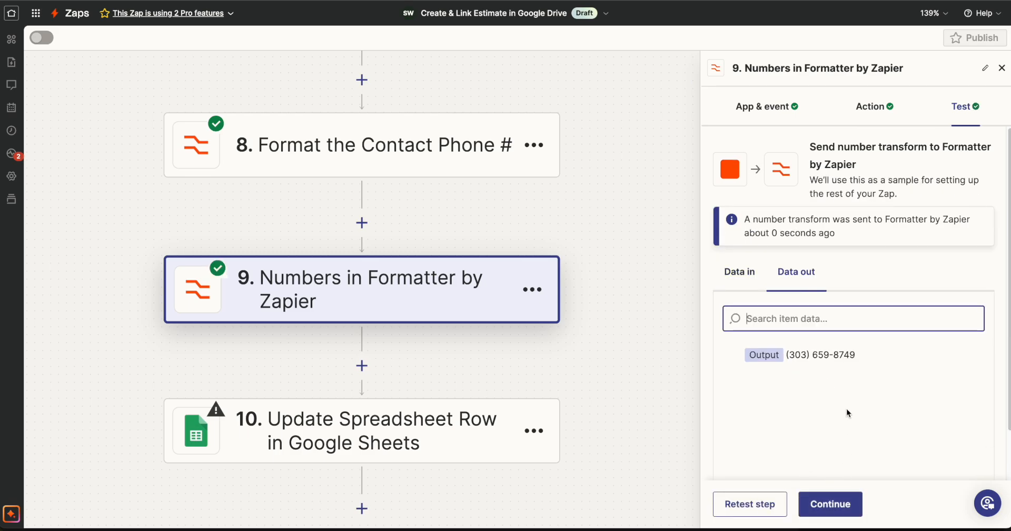
pyautogui.click(846, 69)
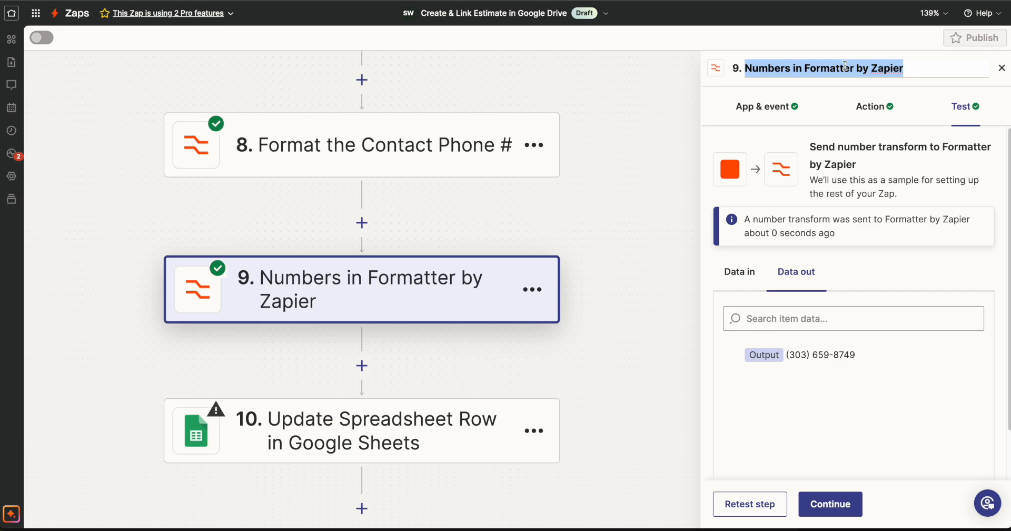
pyautogui.write('Format Users Phone #')
pyautogui.click(843, 502)
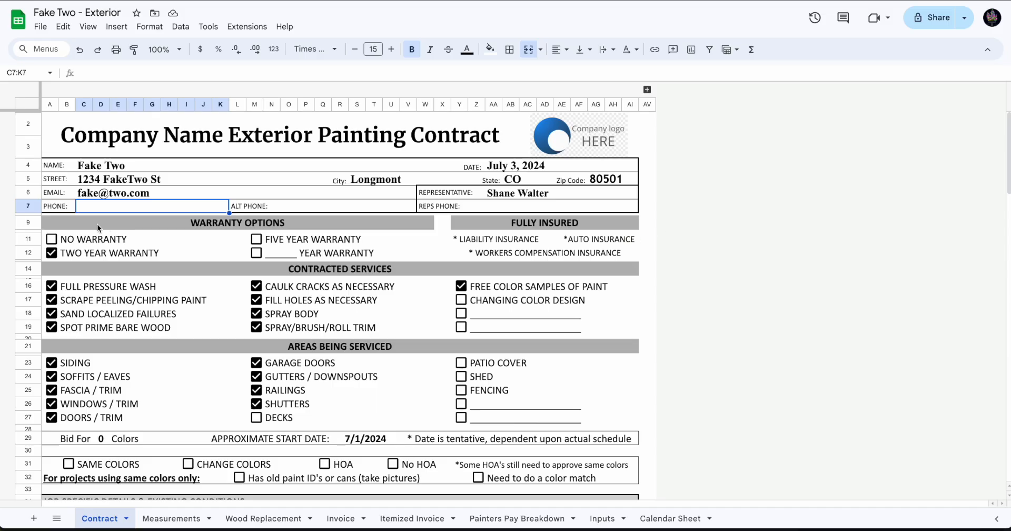
# Check the Phone row in the Contract sheet and set step 10's drive to My Google Drive
pyautogui.click(28, 206)
pyautogui.click(182, 213)
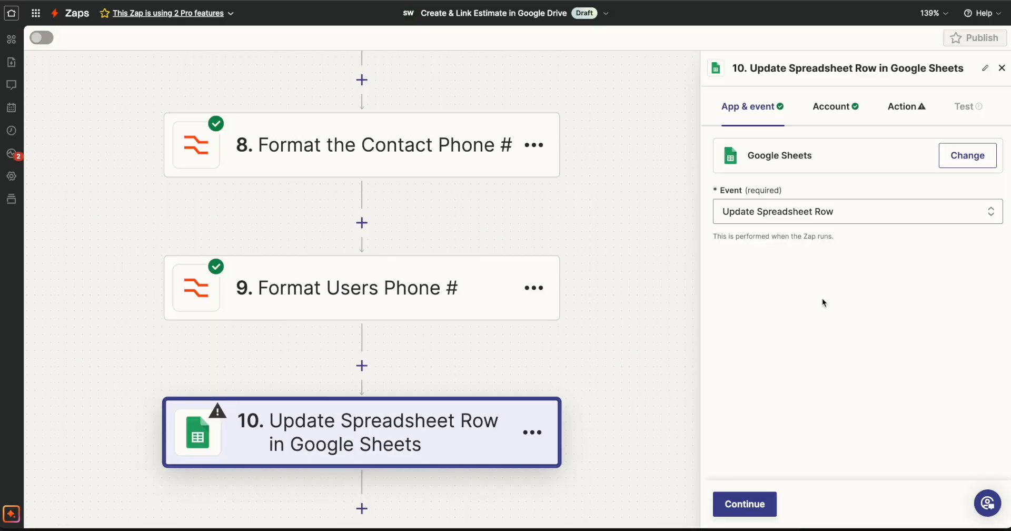
pyautogui.click(744, 504)
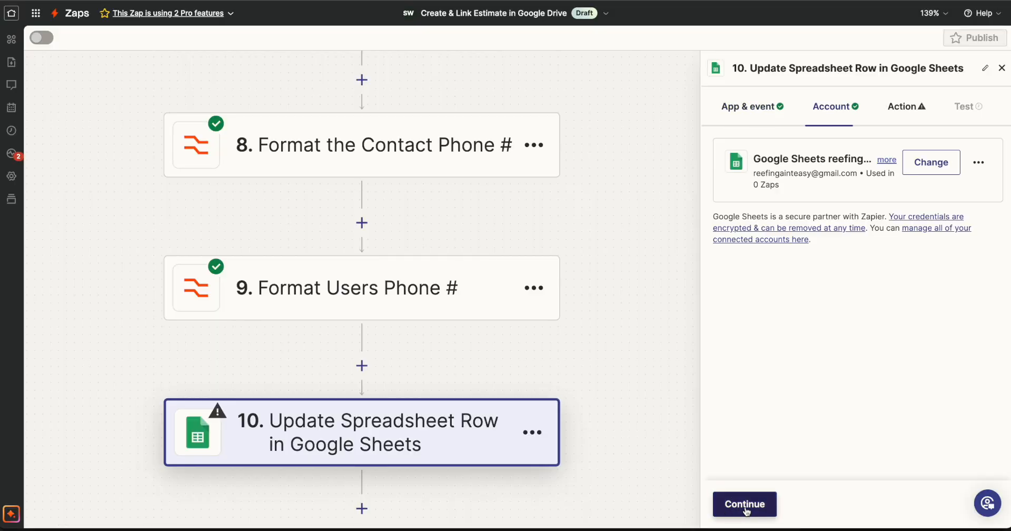
pyautogui.click(745, 504)
pyautogui.click(766, 380)
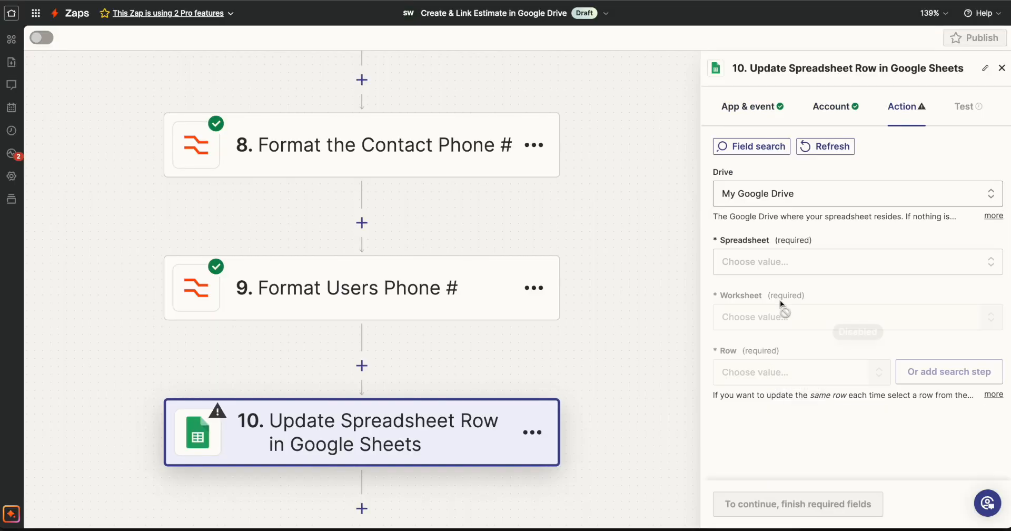
# Set step 10's spreadsheet to the custom ID value from step 4, Copy File in Google Drive
pyautogui.click(779, 264)
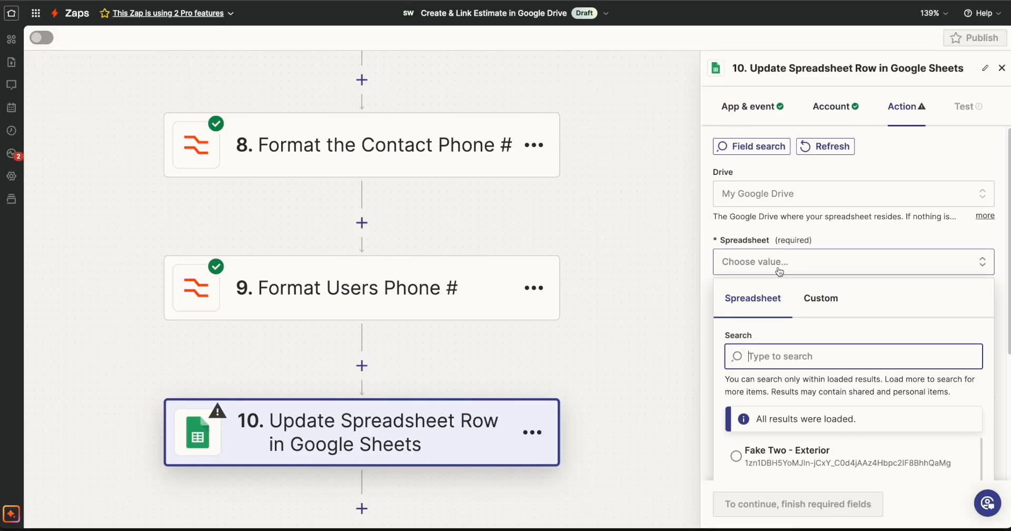
pyautogui.click(827, 293)
pyautogui.scroll(-2, 828, 337)
pyautogui.click(795, 364)
pyautogui.scroll(-1, 798, 369)
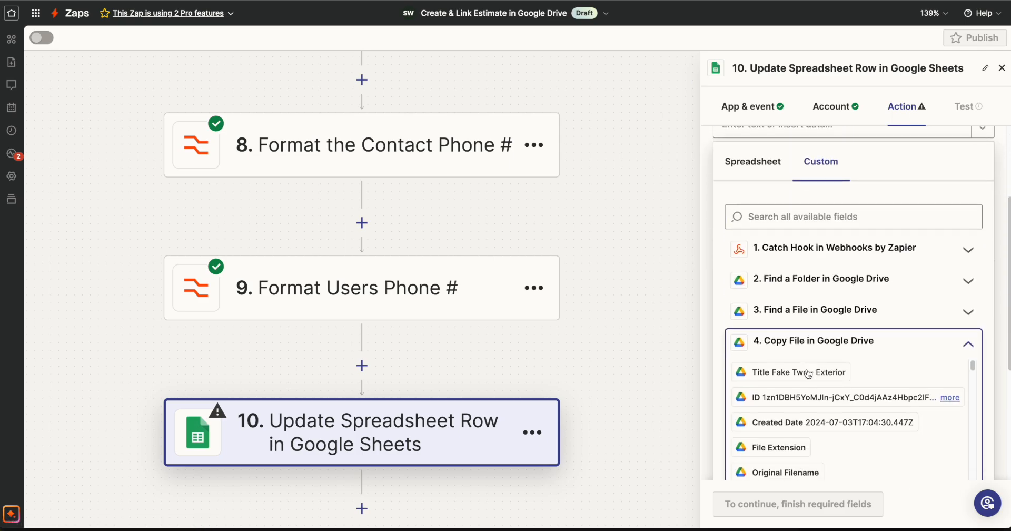
pyautogui.click(789, 395)
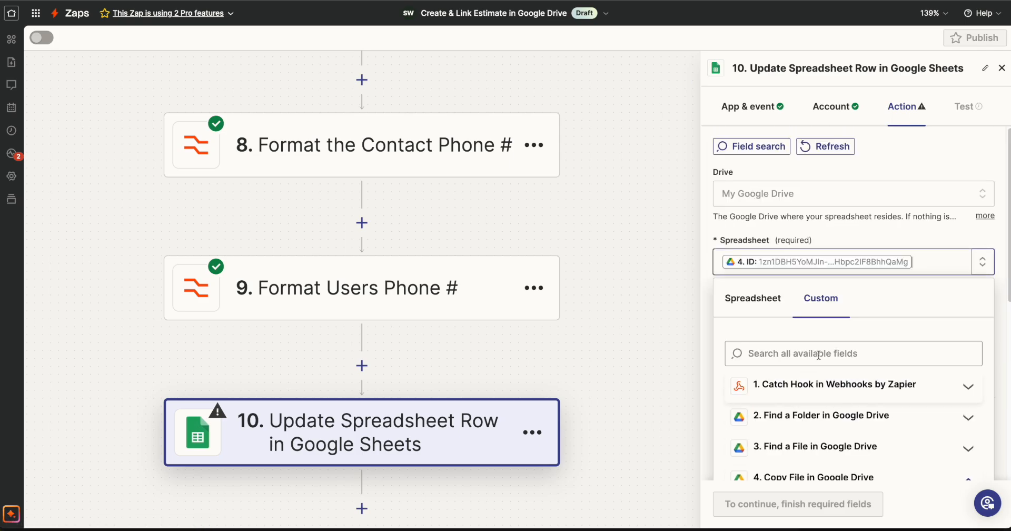
pyautogui.click(903, 218)
# Set step 10's worksheet to Contract and its row to 7
pyautogui.click(791, 319)
pyautogui.scroll(-3, 818, 353)
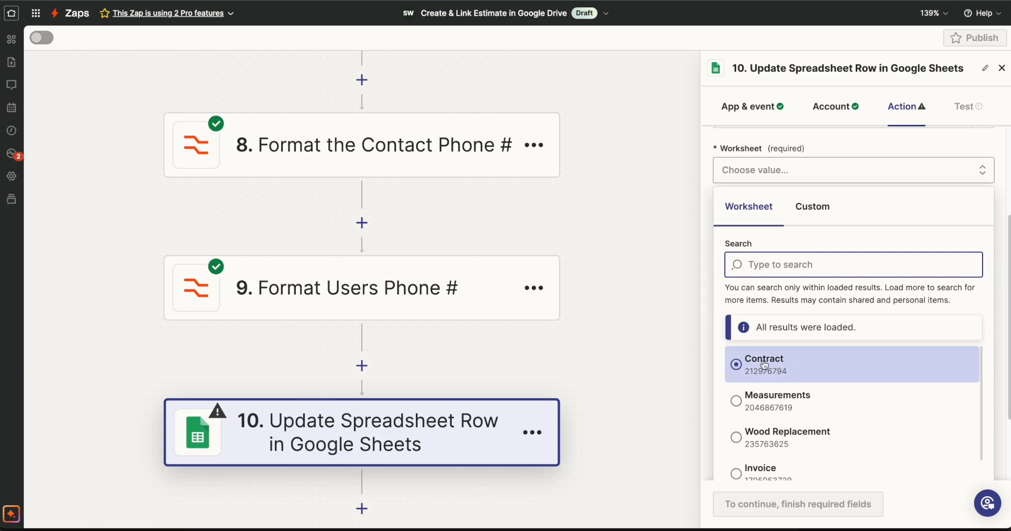
pyautogui.click(764, 363)
pyautogui.click(315, 1)
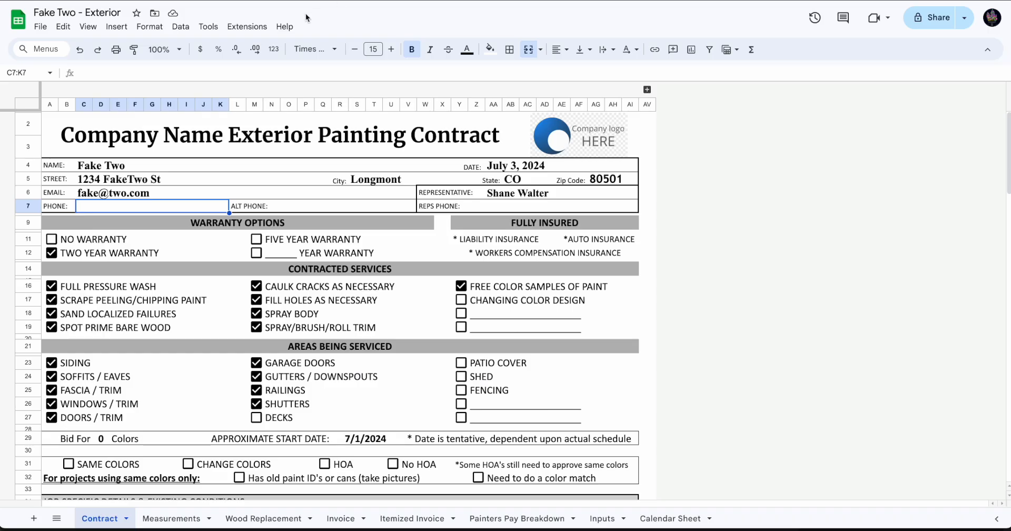
pyautogui.click(248, 1)
pyautogui.scroll(-1, 770, 377)
# Map column C of step 10 to the output of step 8, "Format the Contact Phone #"
pyautogui.click(747, 392)
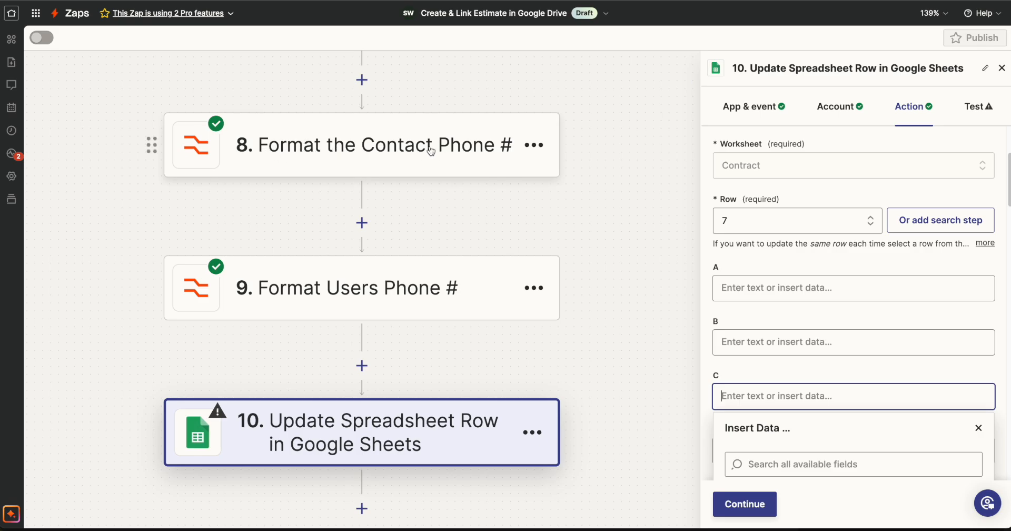
pyautogui.scroll(-3, 825, 355)
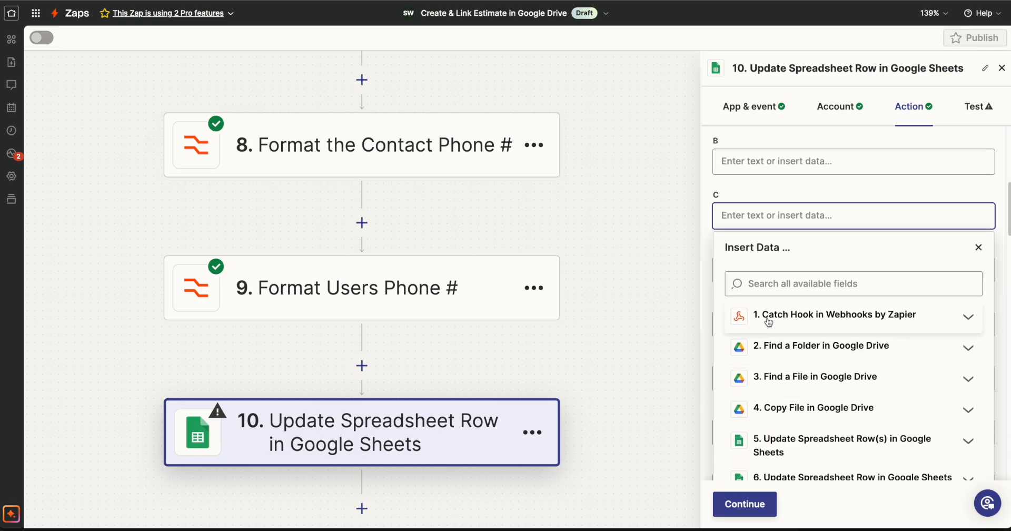
pyautogui.scroll(-3, 914, 388)
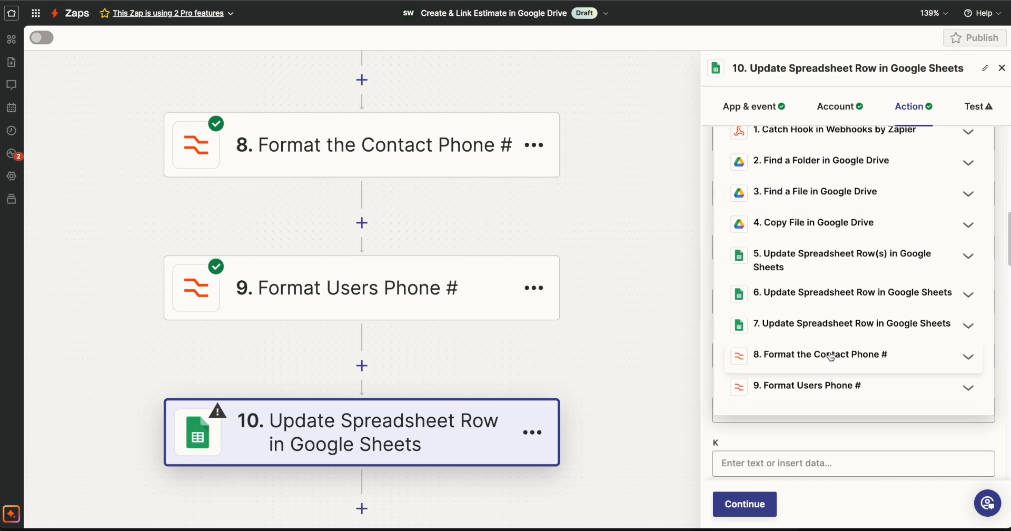
pyautogui.click(771, 354)
pyautogui.click(798, 411)
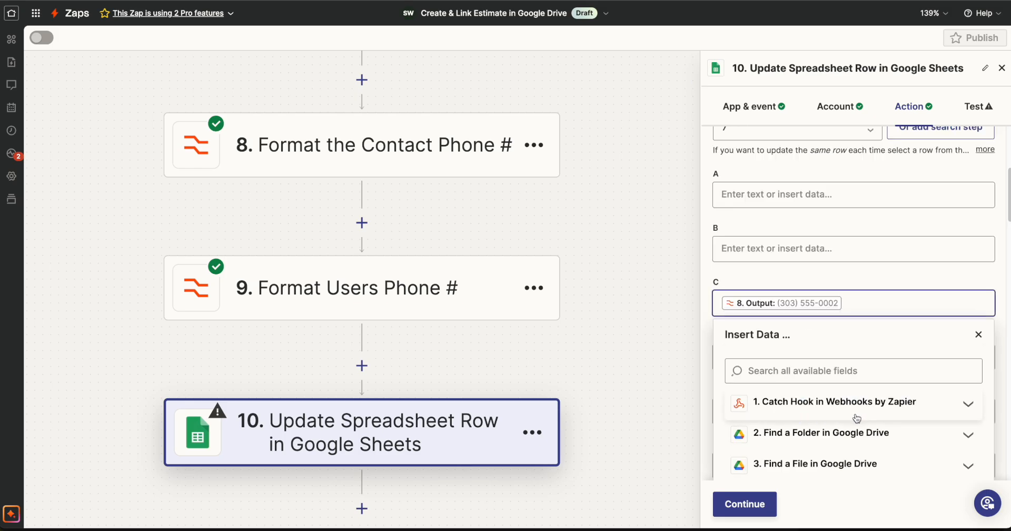
# Find the Reps Phone cell's column in the Contract sheet and map column AA of step 10 to step 9's output
pyautogui.click(461, 1)
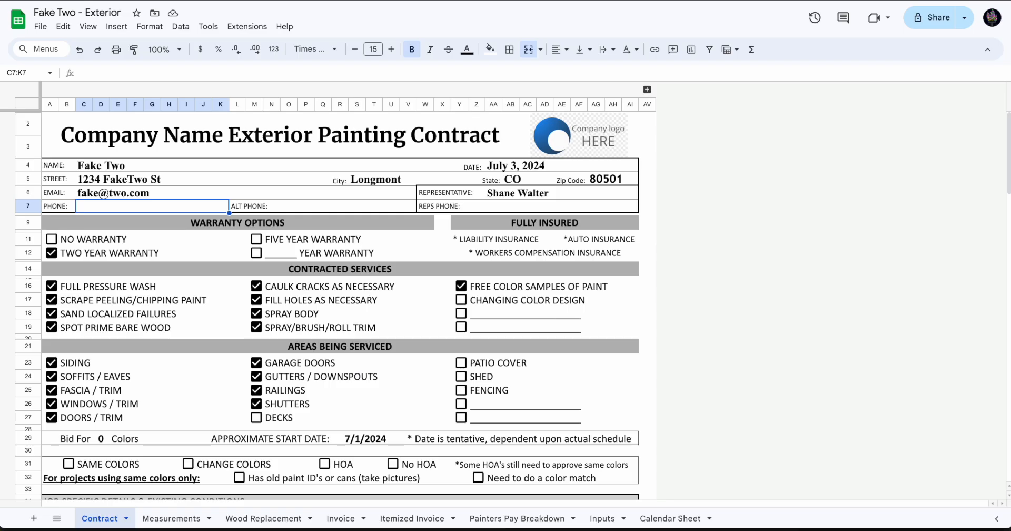
pyautogui.click(492, 208)
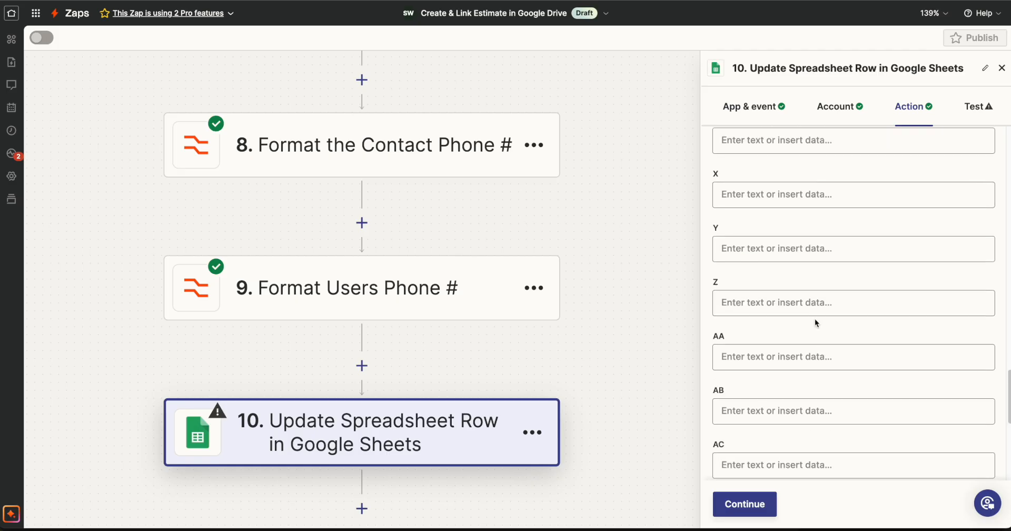
pyautogui.scroll(-6, 815, 322)
pyautogui.scroll(3, 815, 322)
pyautogui.click(787, 186)
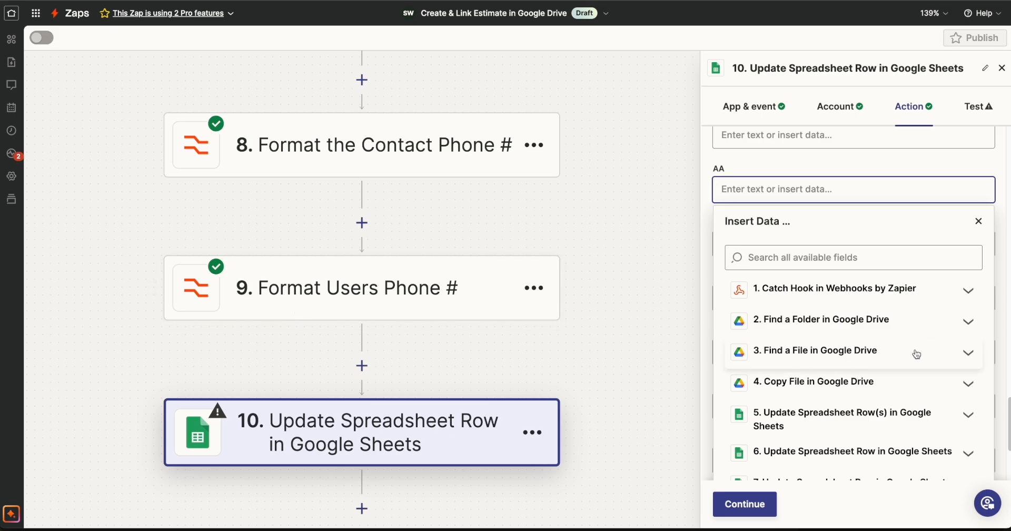
pyautogui.scroll(-3, 926, 350)
pyautogui.click(823, 377)
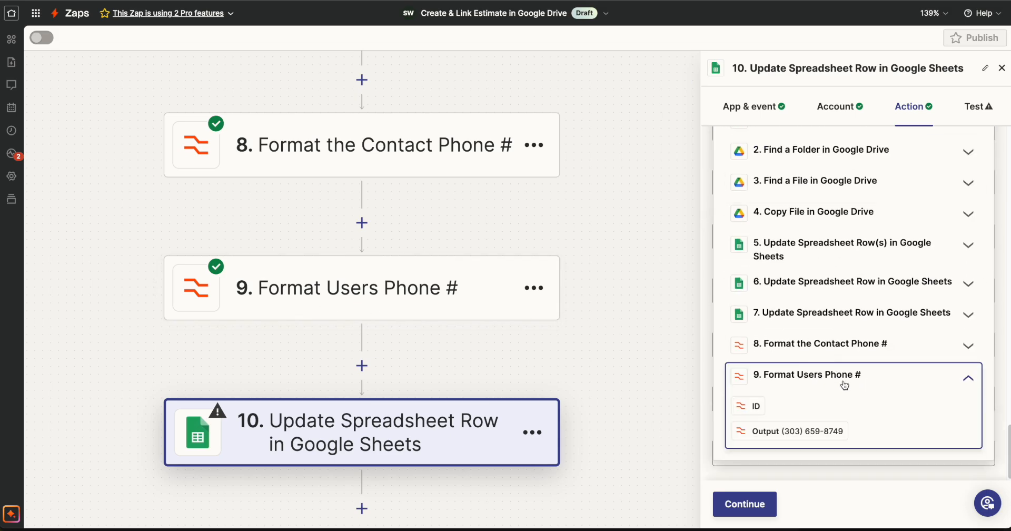
pyautogui.click(826, 437)
pyautogui.scroll(-4, 855, 393)
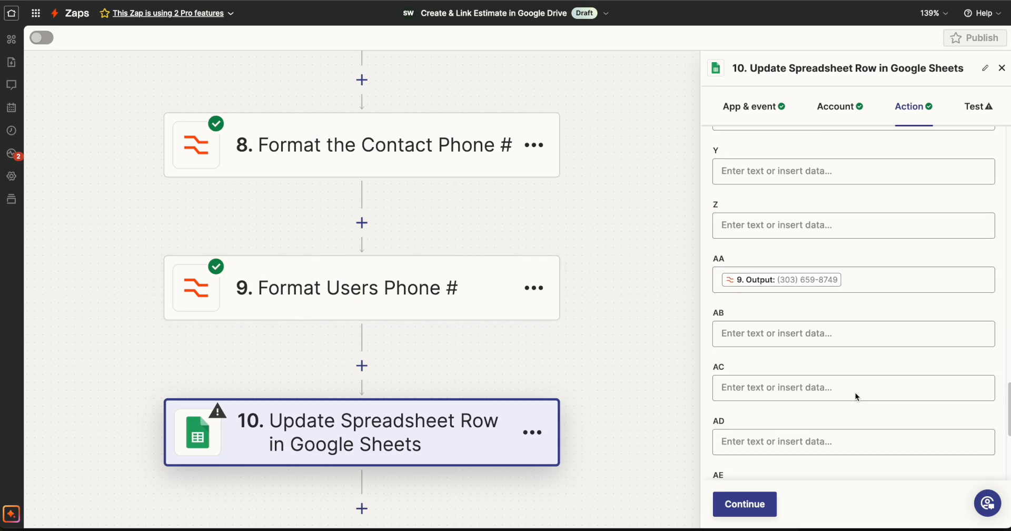
# Test step 10's spreadsheet row update and check the Phone and Reps Phone cells in the Contract sheet
pyautogui.click(768, 495)
pyautogui.click(817, 502)
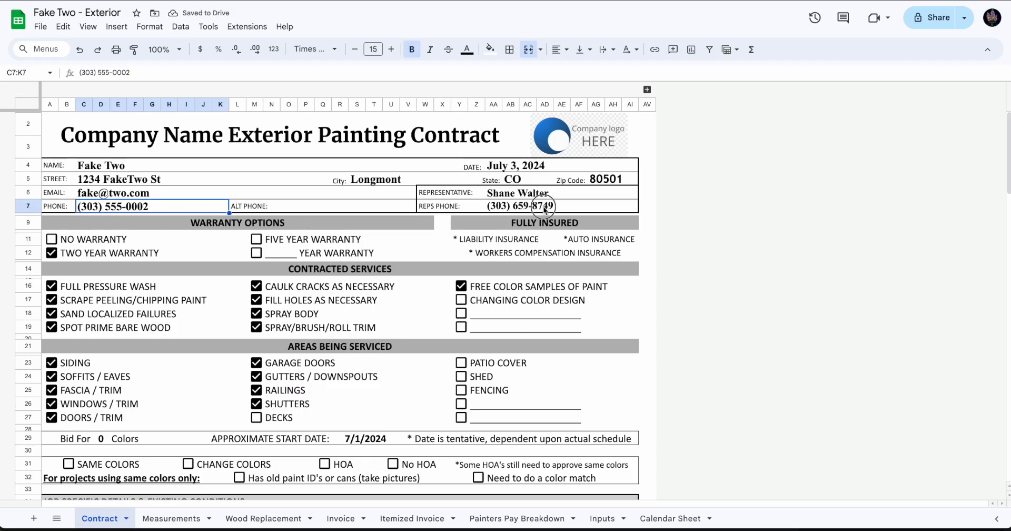
pyautogui.click(544, 209)
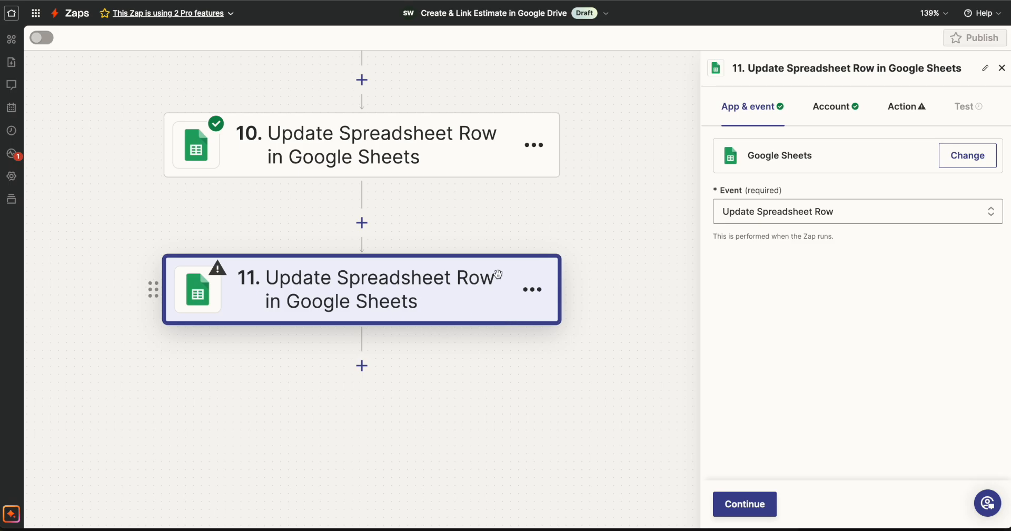
# Continue to step 11's action settings and set the drive to My Google Drive
pyautogui.click(744, 504)
pyautogui.click(744, 504)
pyautogui.click(753, 196)
pyautogui.click(758, 375)
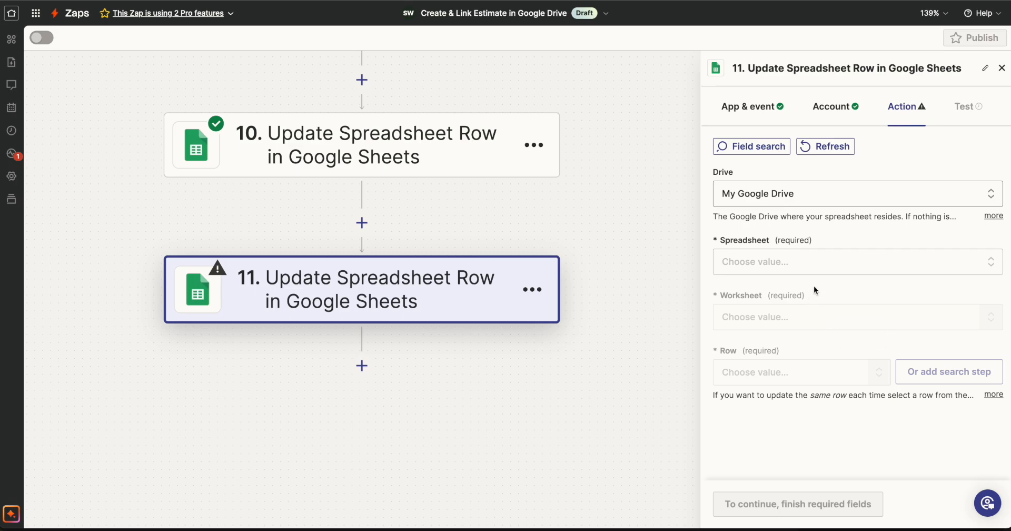
# Set step 11's spreadsheet to the custom ID value from step 4, Copy File in Google Drive
pyautogui.click(775, 261)
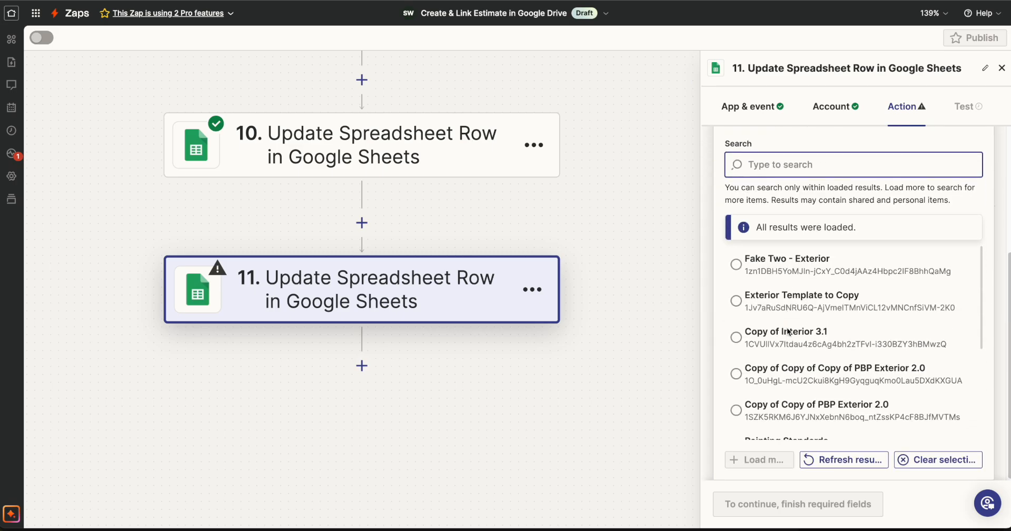
pyautogui.scroll(1, 806, 244)
pyautogui.click(819, 171)
pyautogui.scroll(-2, 814, 315)
pyautogui.click(805, 357)
pyautogui.click(805, 402)
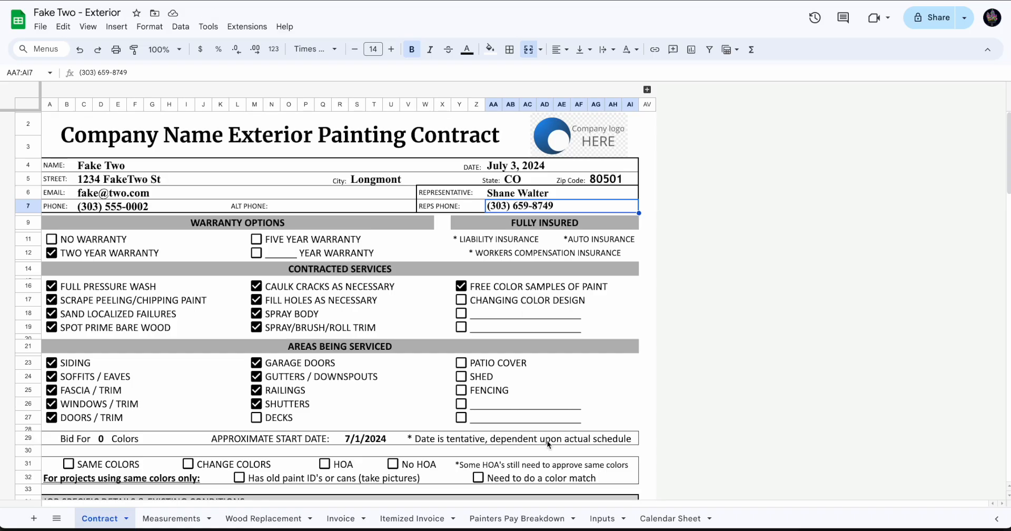
# Examine cell A17 and its contact ID note in the Calendar Sheet of the copied estimate
pyautogui.click(664, 520)
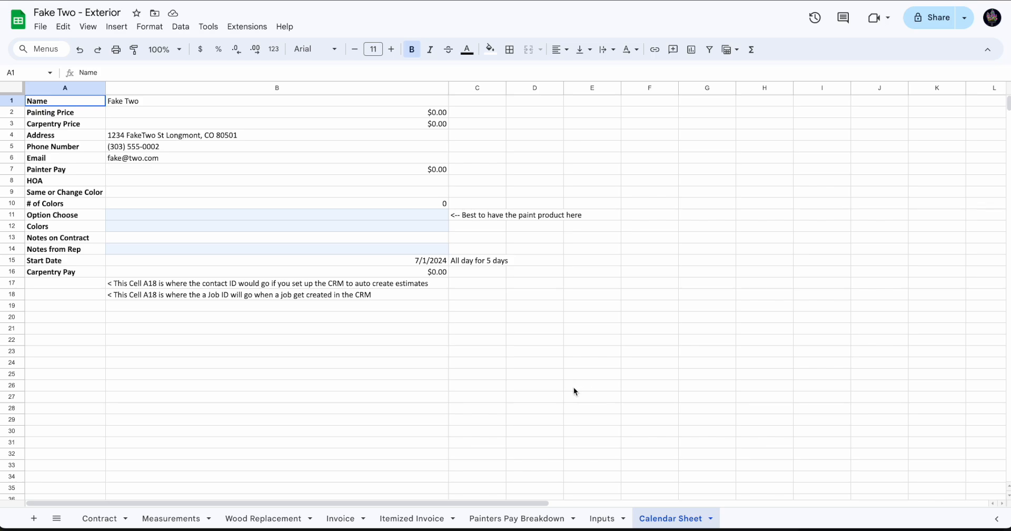
pyautogui.click(158, 282)
pyautogui.click(68, 283)
pyautogui.click(161, 287)
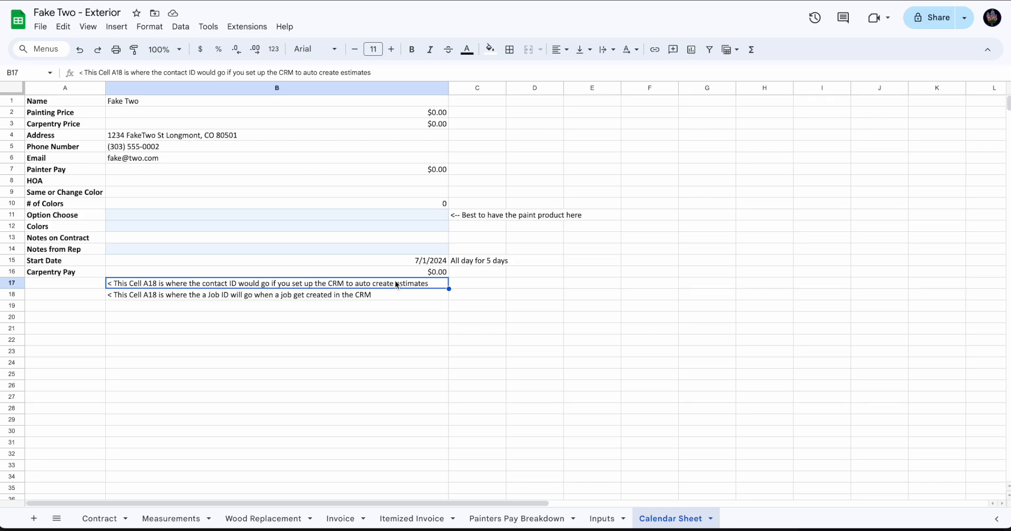
pyautogui.click(79, 288)
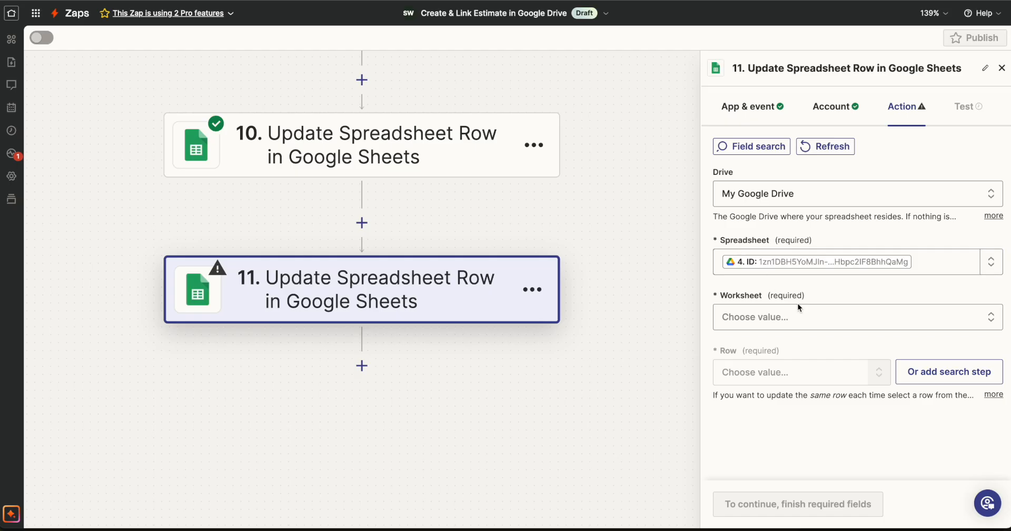
# Set step 11's worksheet to Calendar Sheet and its row to 17
pyautogui.click(804, 316)
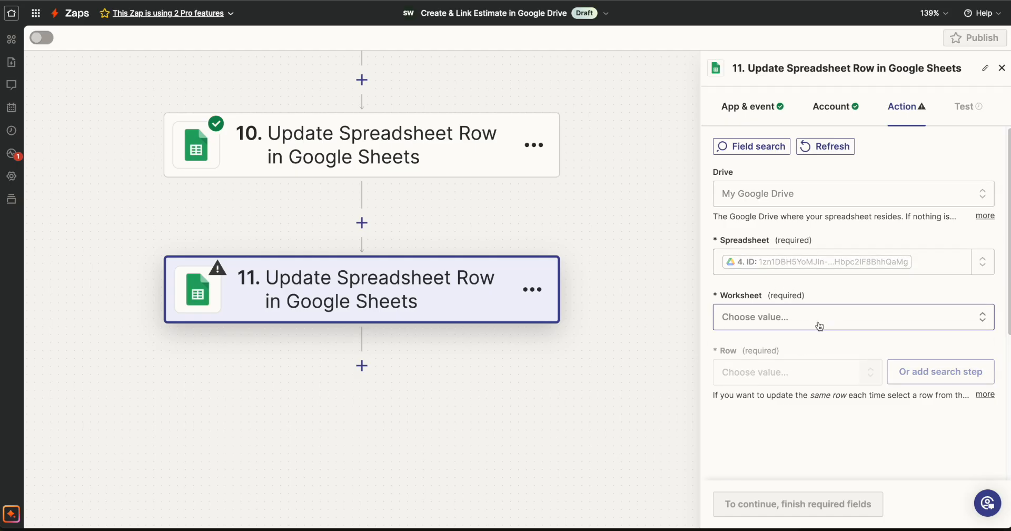
pyautogui.scroll(-3, 866, 373)
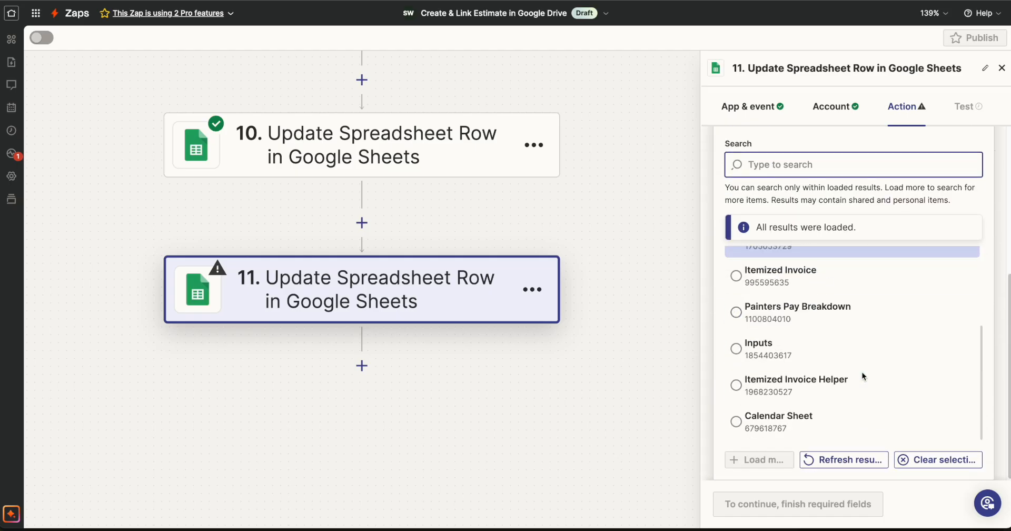
pyautogui.click(831, 408)
pyautogui.click(812, 400)
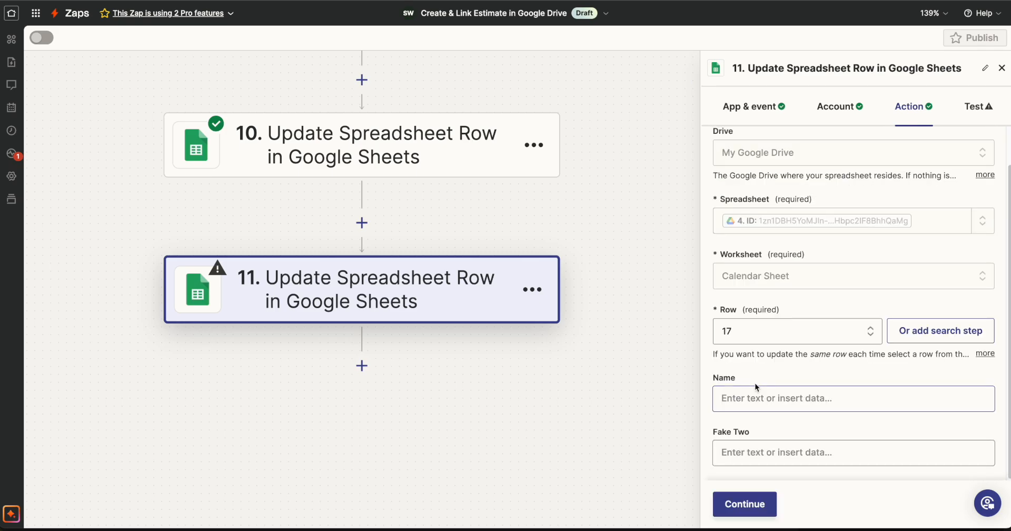
# Compare step 11's two column fields with cells A1 and B1 of the Calendar Sheet
pyautogui.click(727, 387)
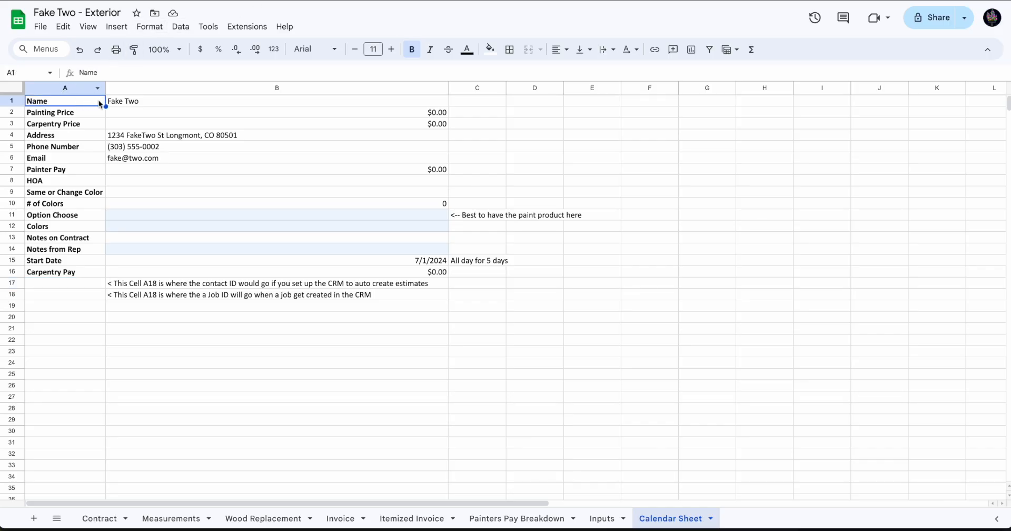
pyautogui.click(132, 106)
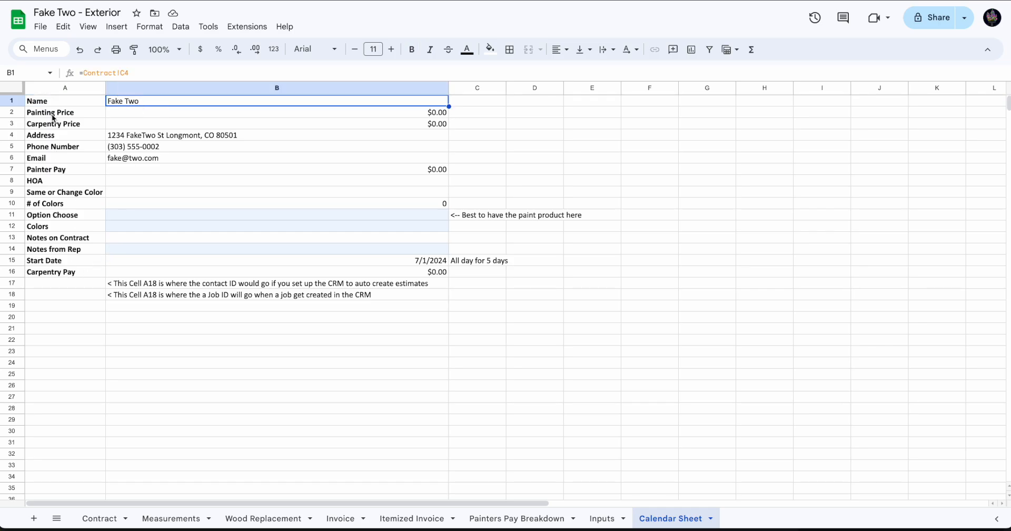
pyautogui.click(56, 101)
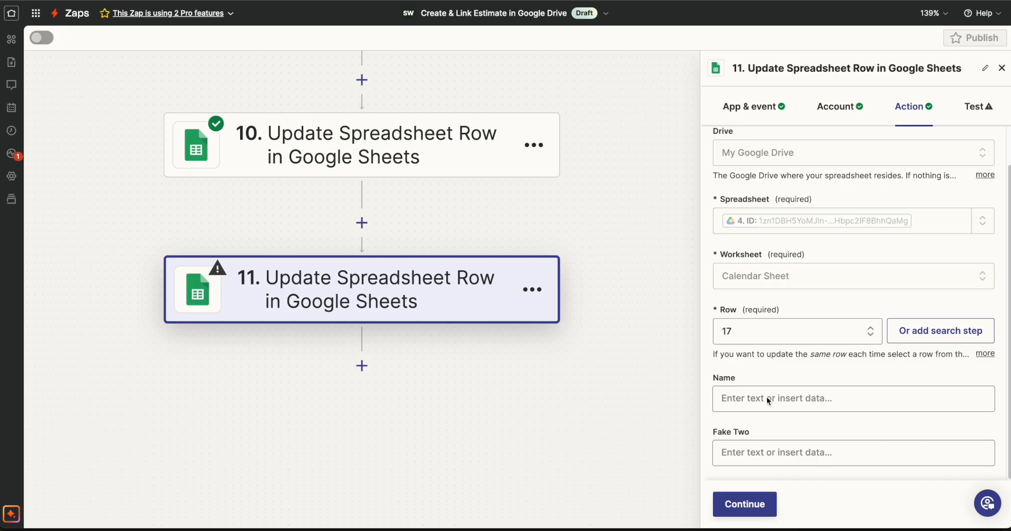
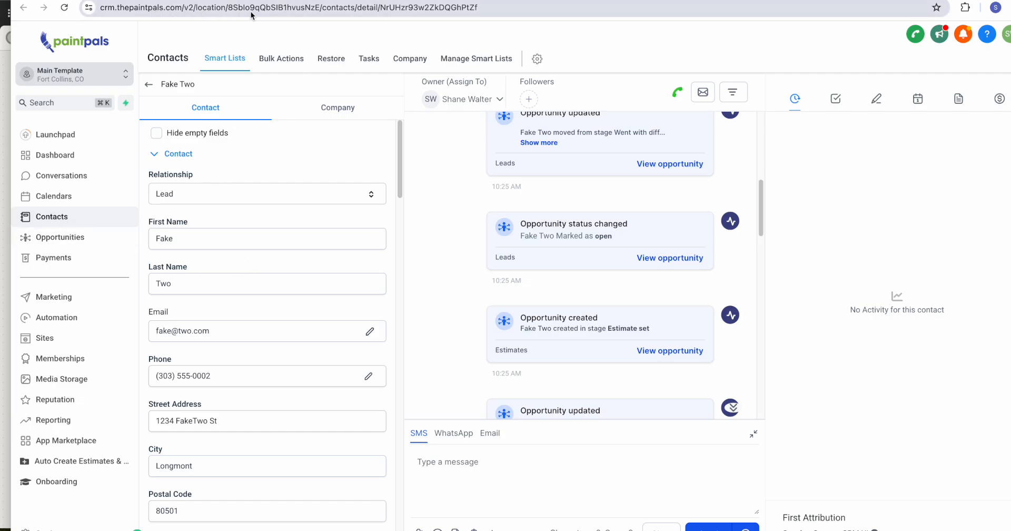
# Copy the contact page's URL from the CRM into step 11's Name field and remove the contact ID at its end
pyautogui.click(330, 9)
pyautogui.press('super+c')
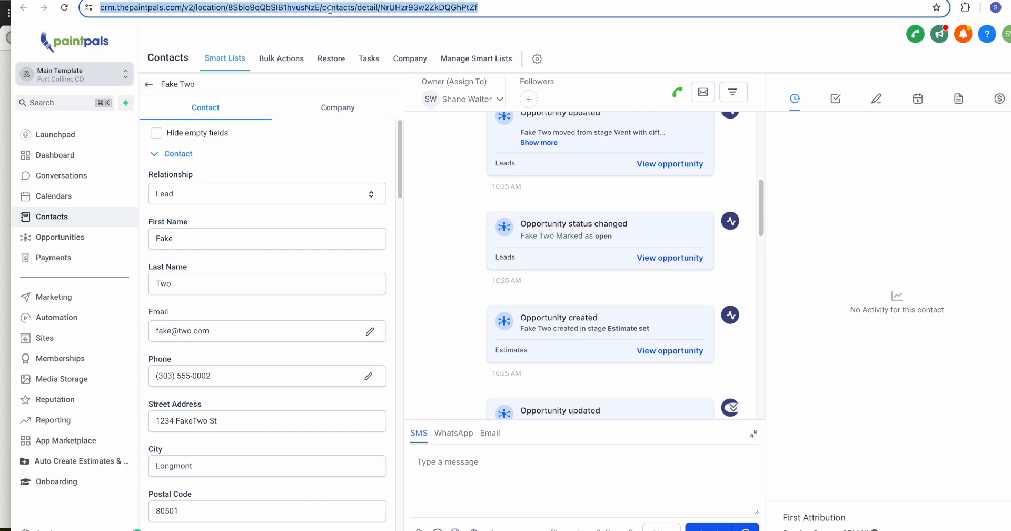
pyautogui.press('super+Tab')
pyautogui.click(744, 399)
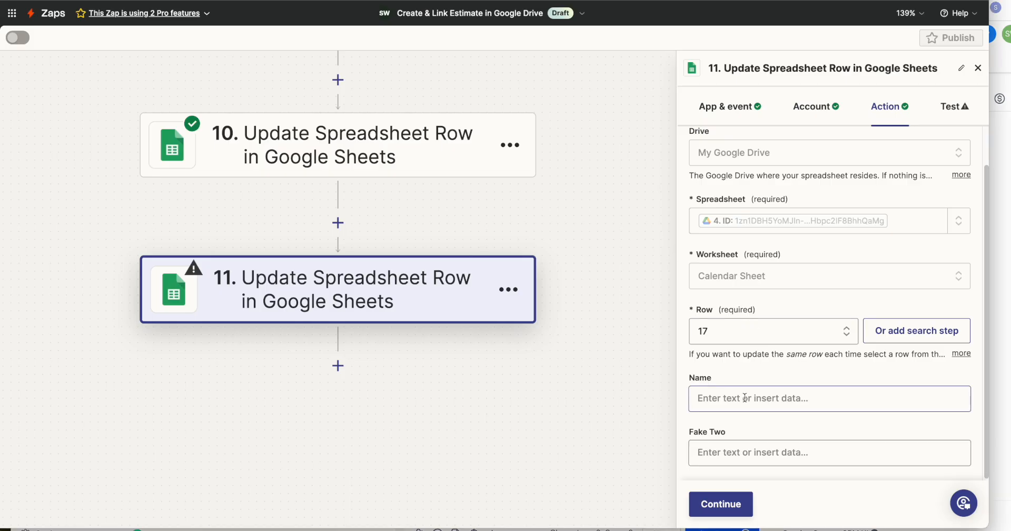
pyautogui.press('super+v')
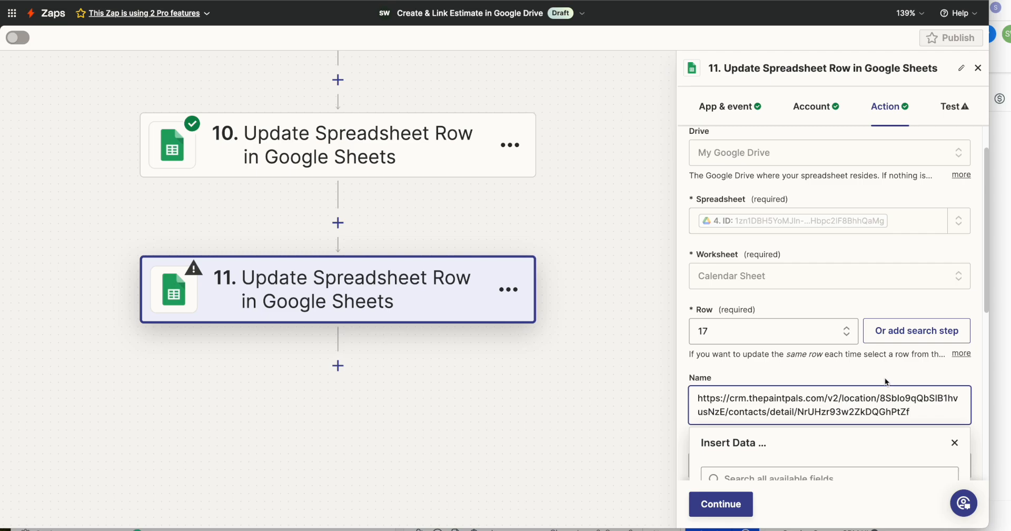
pyautogui.scroll(-3, 885, 377)
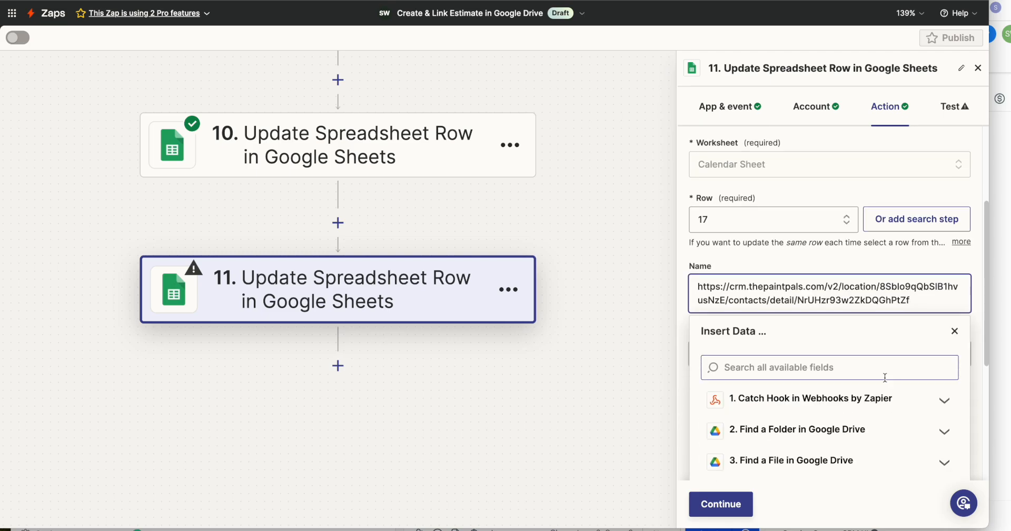
pyautogui.moveTo(797, 300); pyautogui.dragTo(910, 299)
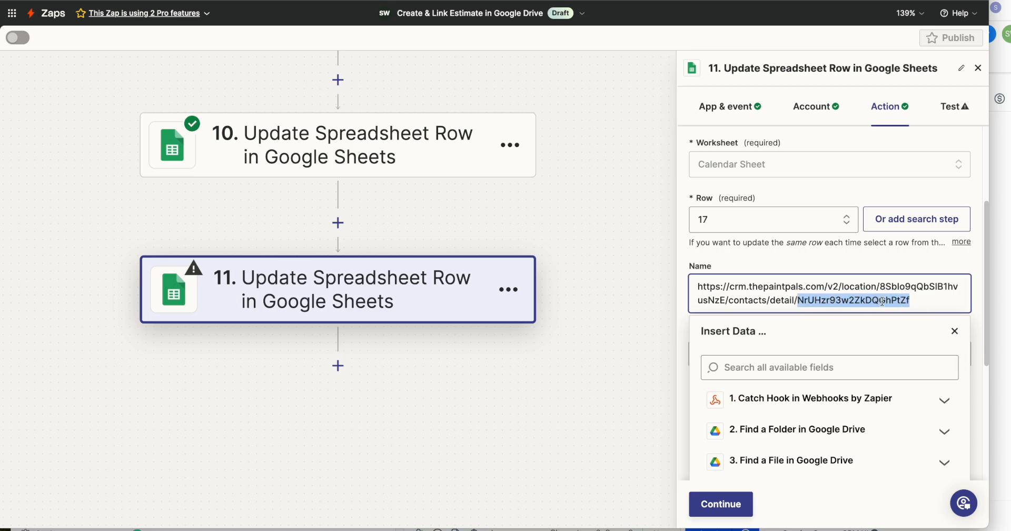
pyautogui.press('BackSpace')
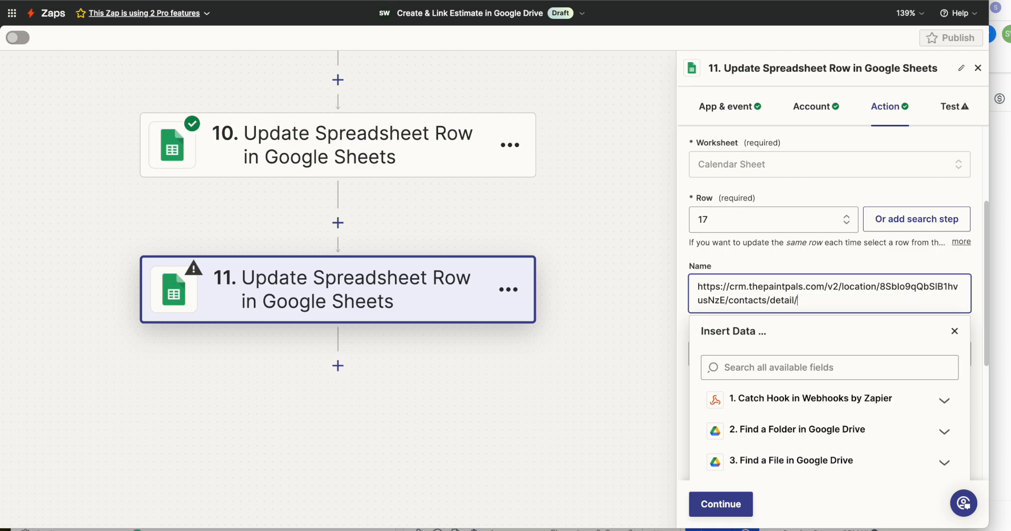
# Append the Catch Hook's Contact Id to the URL in step 11's Name field and test the step
pyautogui.click(843, 398)
pyautogui.click(820, 370)
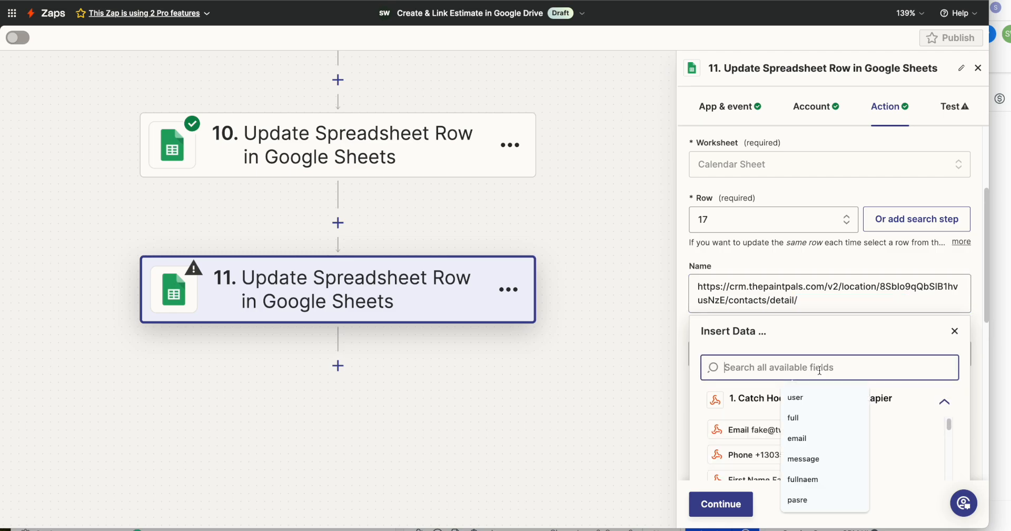
pyautogui.write('contac')
pyautogui.click(764, 433)
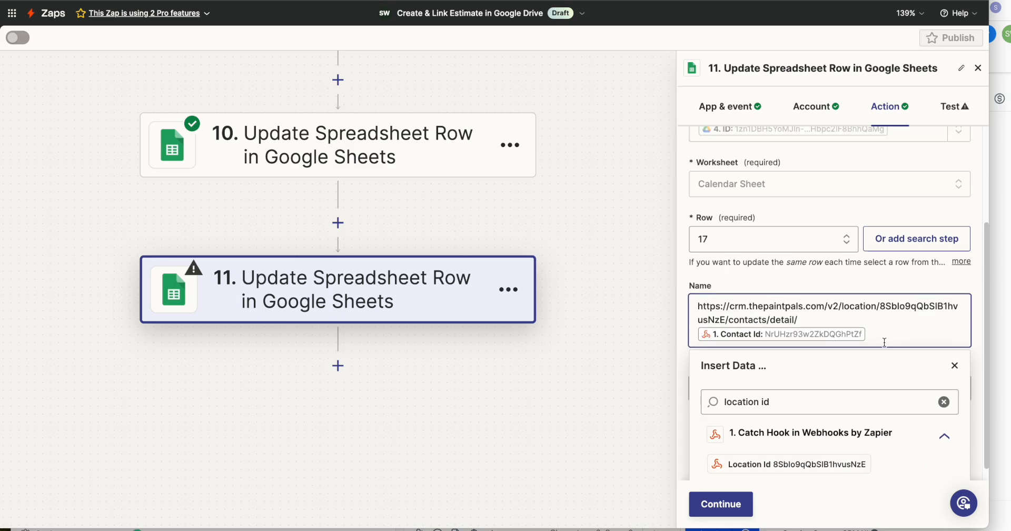
pyautogui.click(721, 503)
pyautogui.click(789, 502)
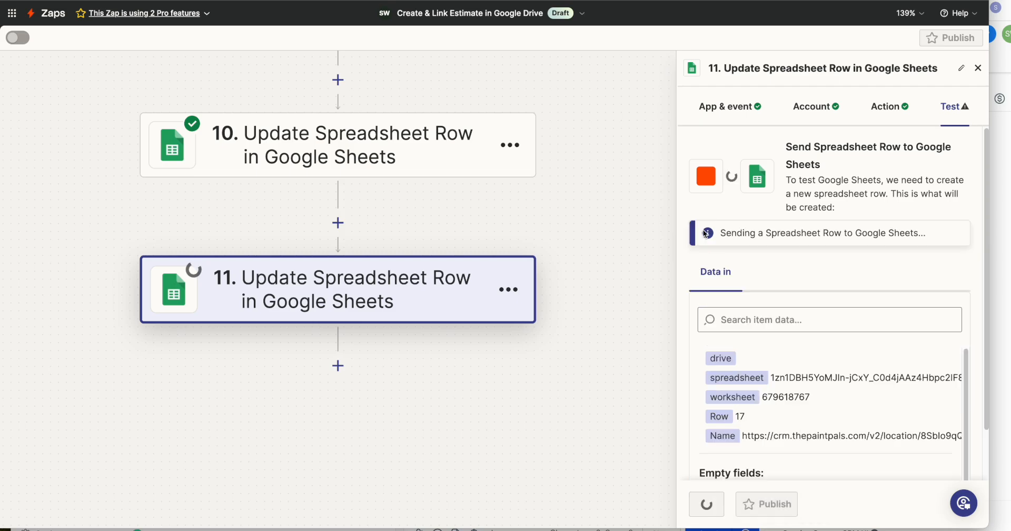
# Copy the contact link from cell A17 of the Calendar Sheet and check it against the contact page in the CRM
pyautogui.click(327, 0)
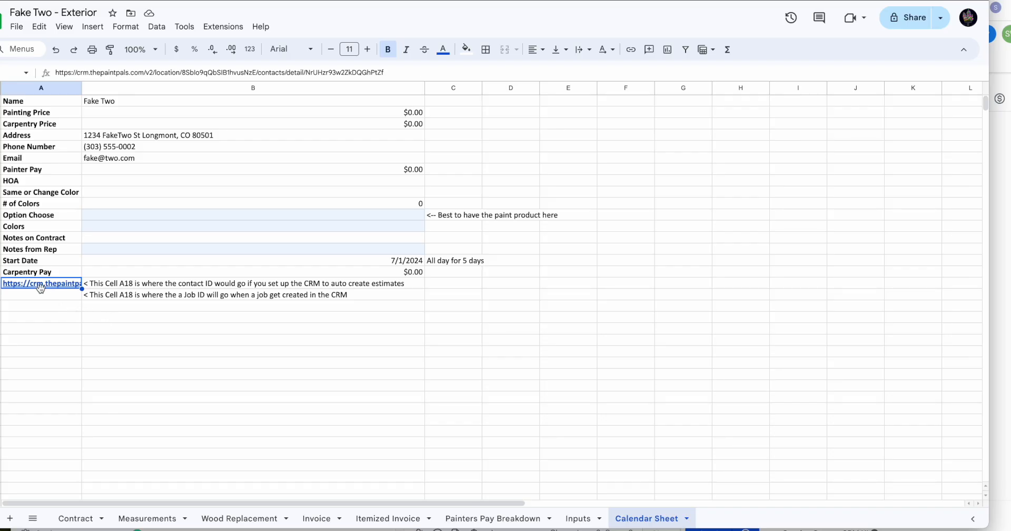
pyautogui.click(67, 329)
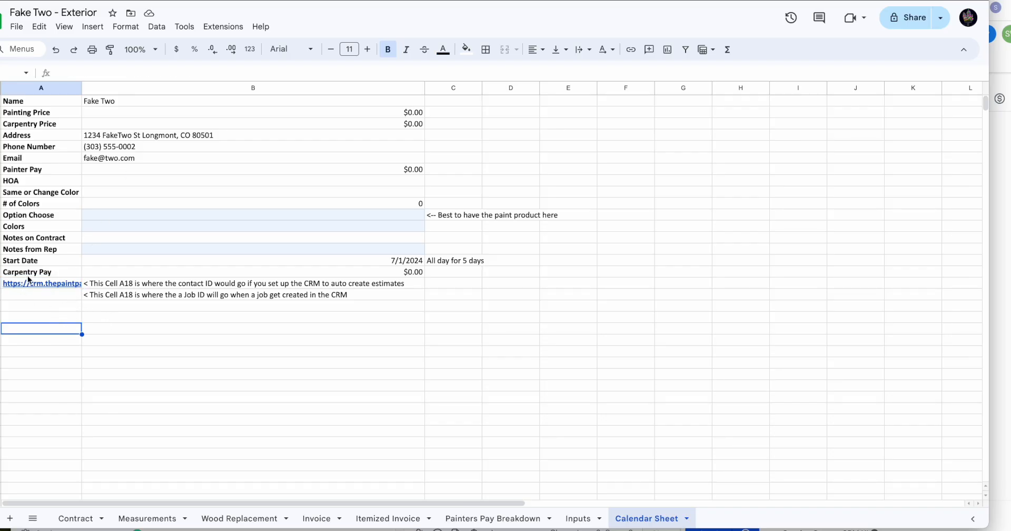
pyautogui.moveTo(29, 285)
pyautogui.click(148, 302)
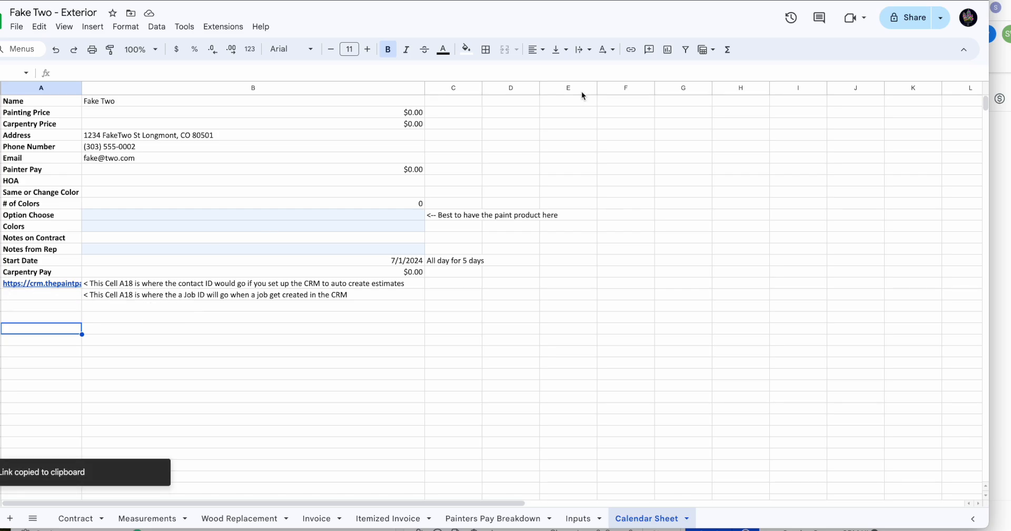
pyautogui.click(413, 2)
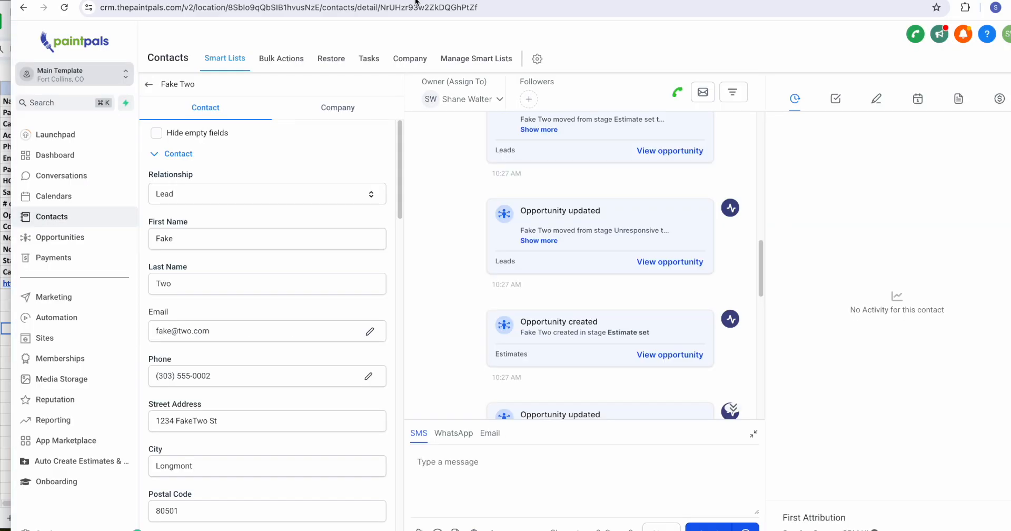
pyautogui.press('super+grave')
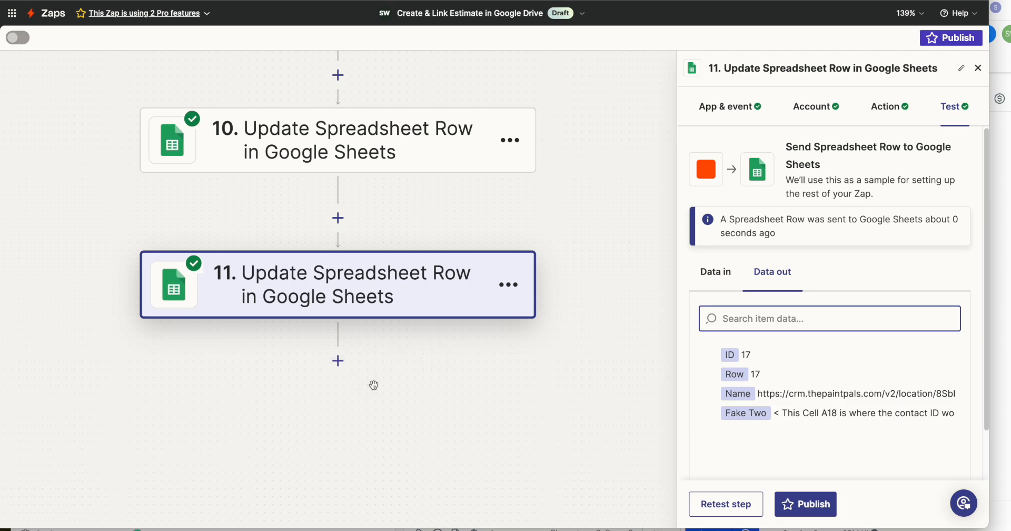
# Add step 12 with Paint Pals (1.0.28), choose the Add/Update Contact event and accept the connected account
pyautogui.click(337, 361)
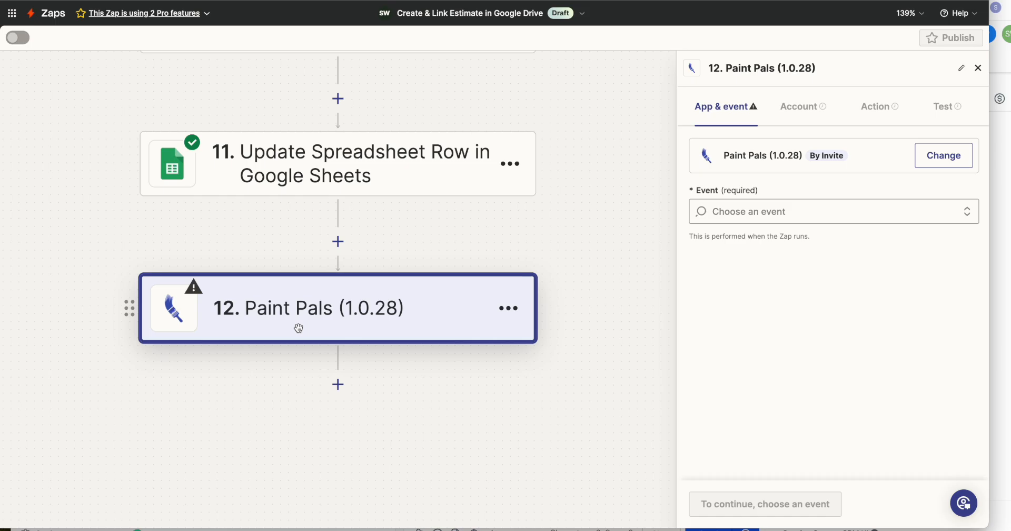
pyautogui.click(758, 216)
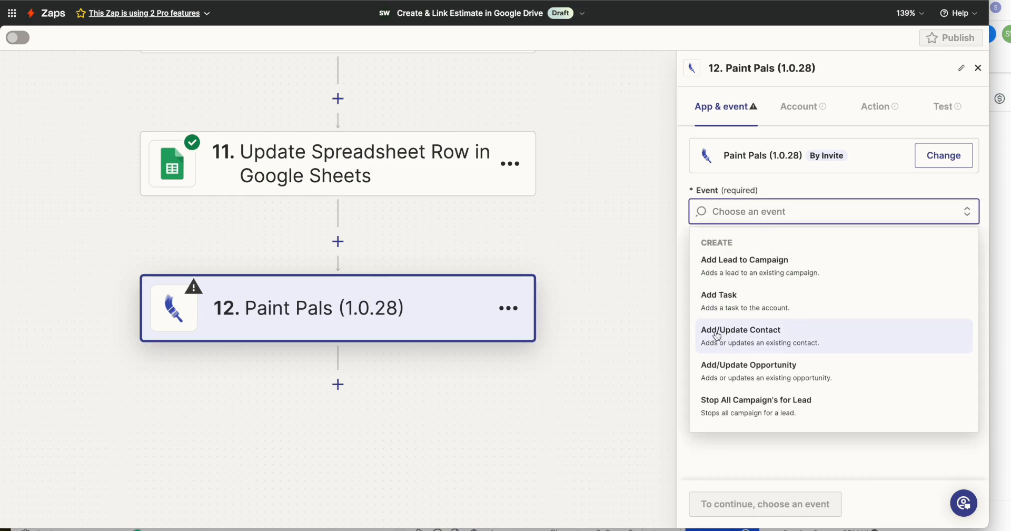
pyautogui.click(769, 335)
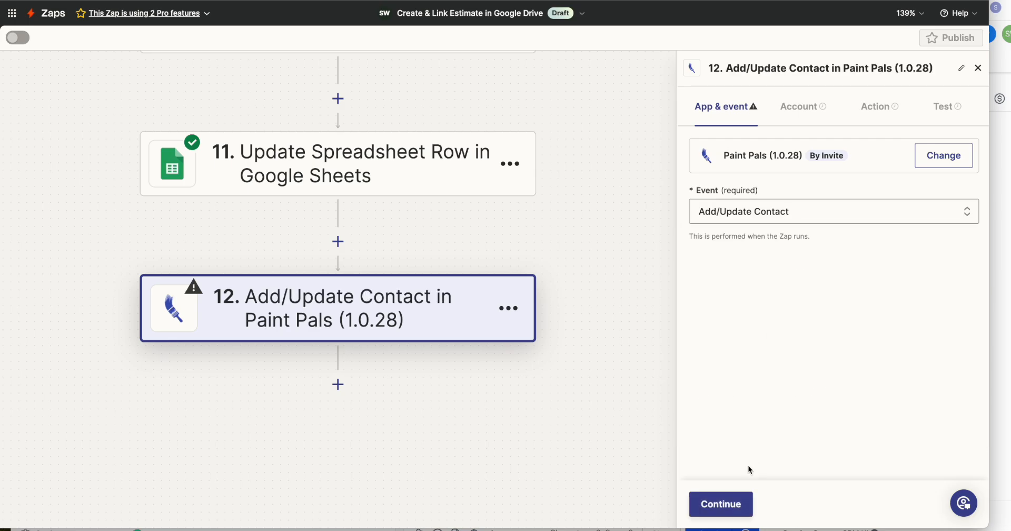
pyautogui.click(719, 505)
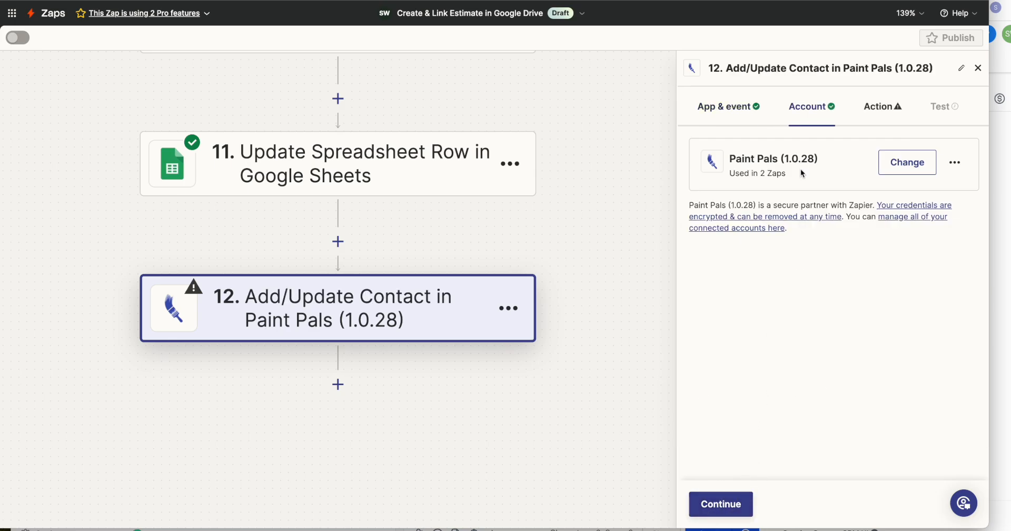
pyautogui.click(729, 508)
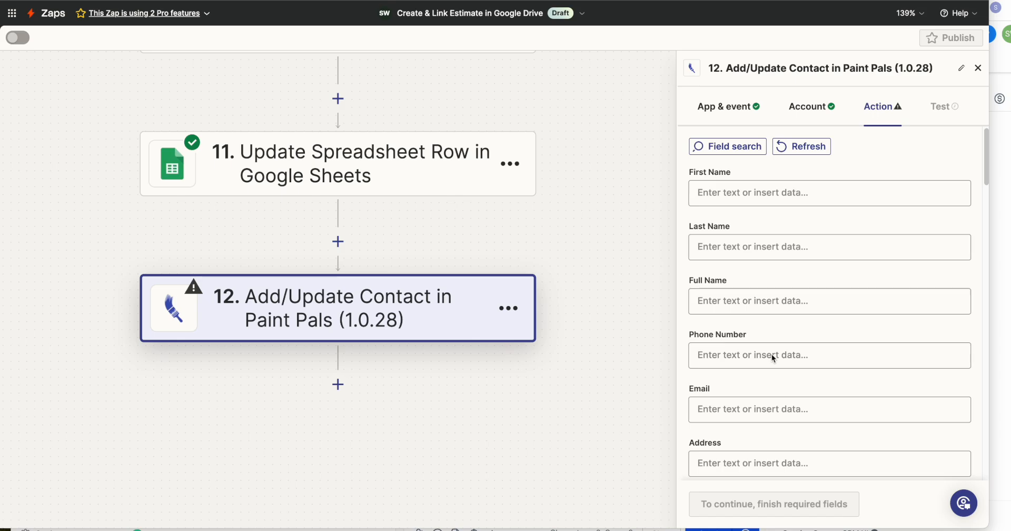
# Map step 12's Phone Number and Email fields to the Phone and Email values from the Catch Hook
pyautogui.click(748, 350)
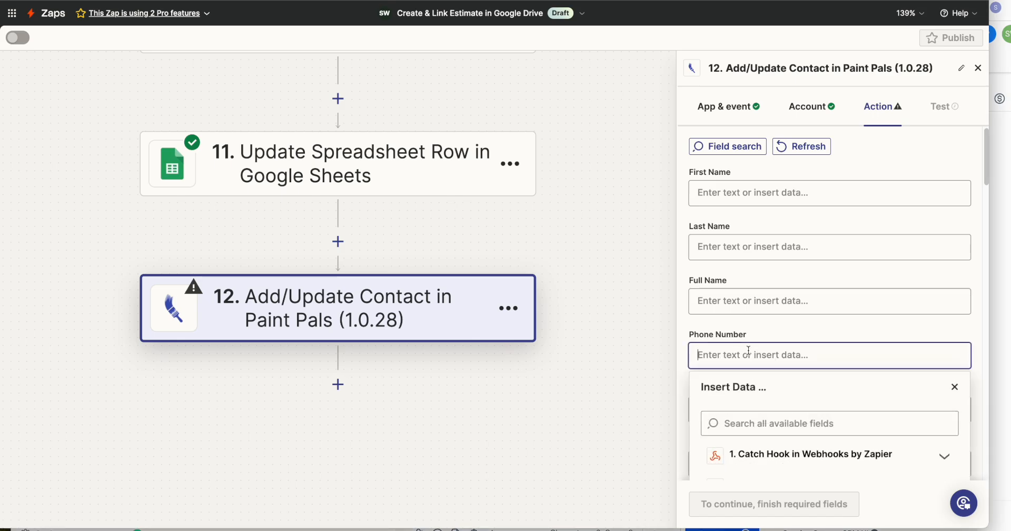
pyautogui.click(795, 326)
pyautogui.click(784, 378)
pyautogui.click(954, 254)
pyautogui.click(749, 278)
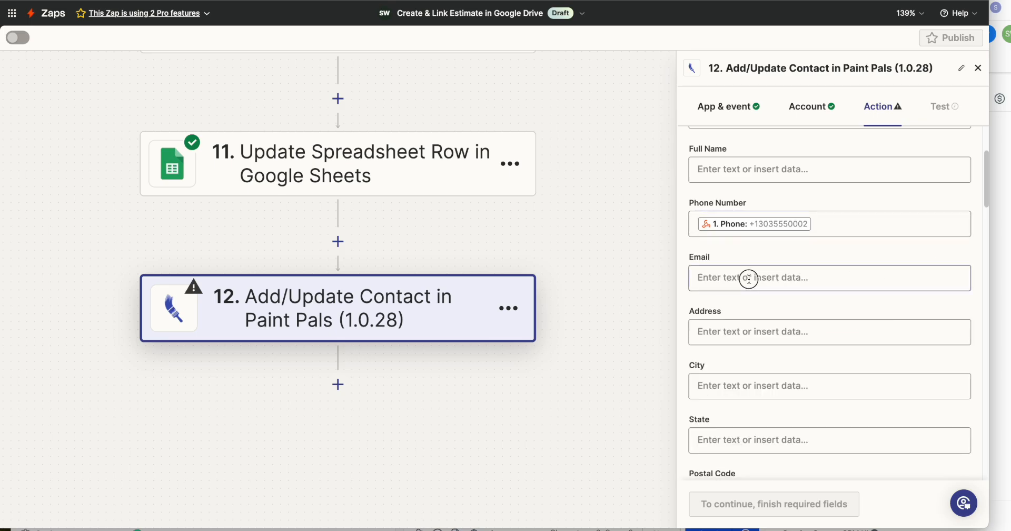
pyautogui.click(805, 379)
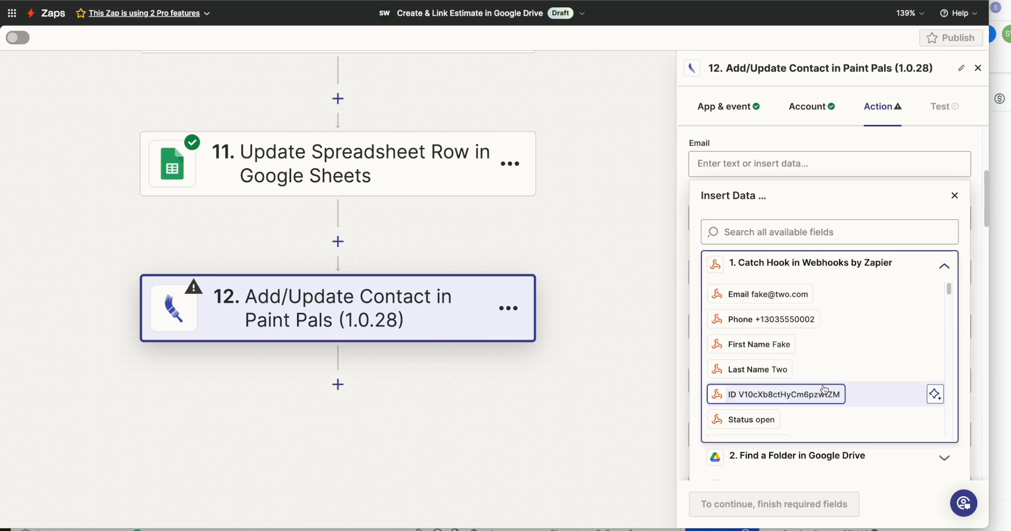
pyautogui.click(760, 294)
pyautogui.click(973, 198)
pyautogui.scroll(3, 815, 281)
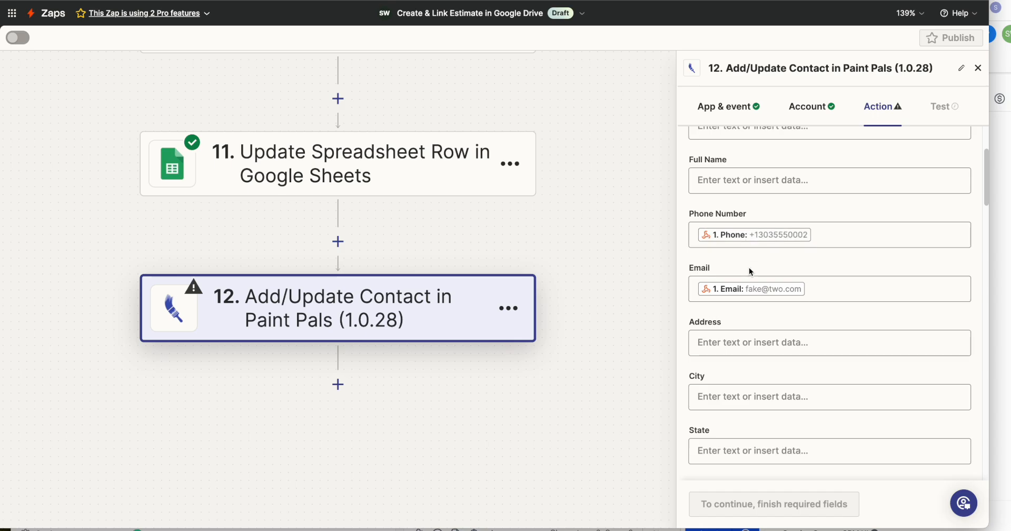
# Set step 12's required Mark as Lead option to True
pyautogui.scroll(-2, 750, 268)
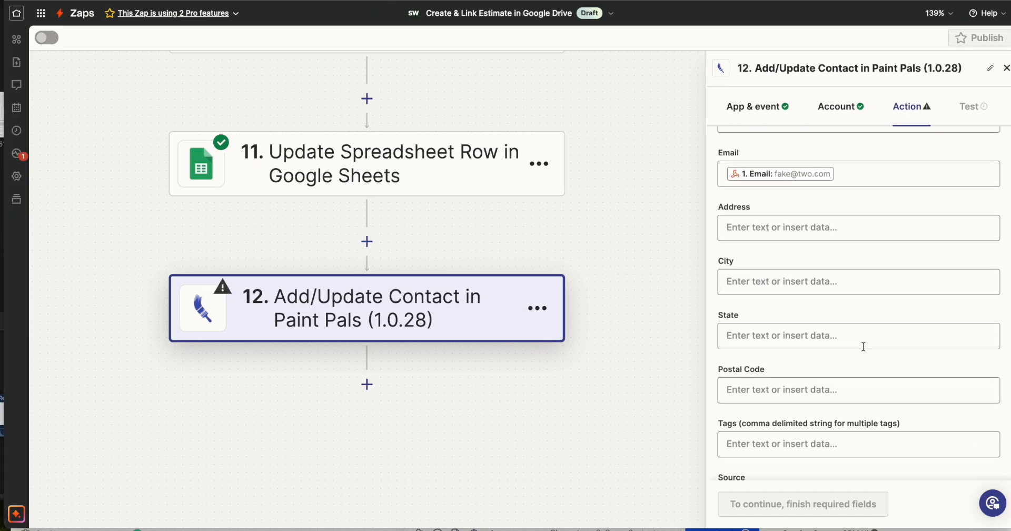
pyautogui.scroll(-4, 833, 348)
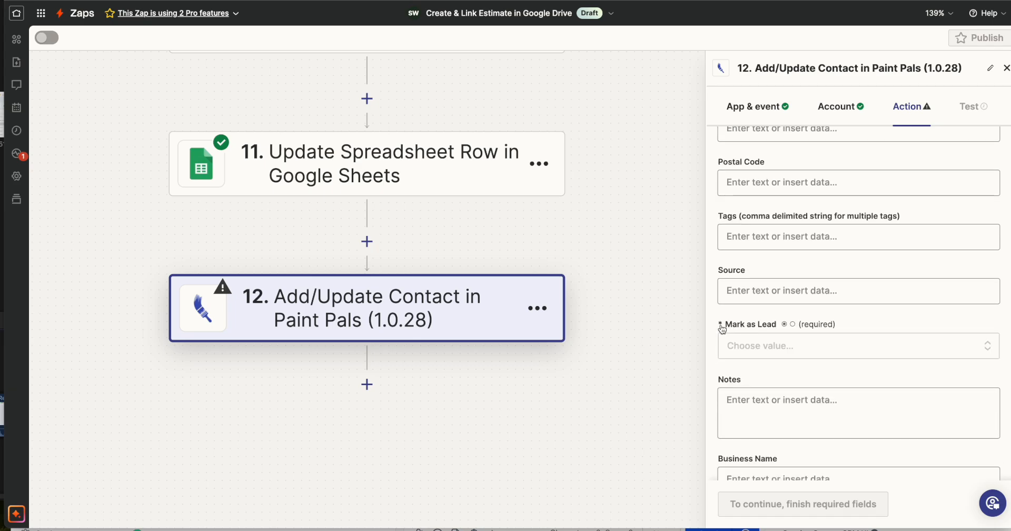
pyautogui.click(728, 352)
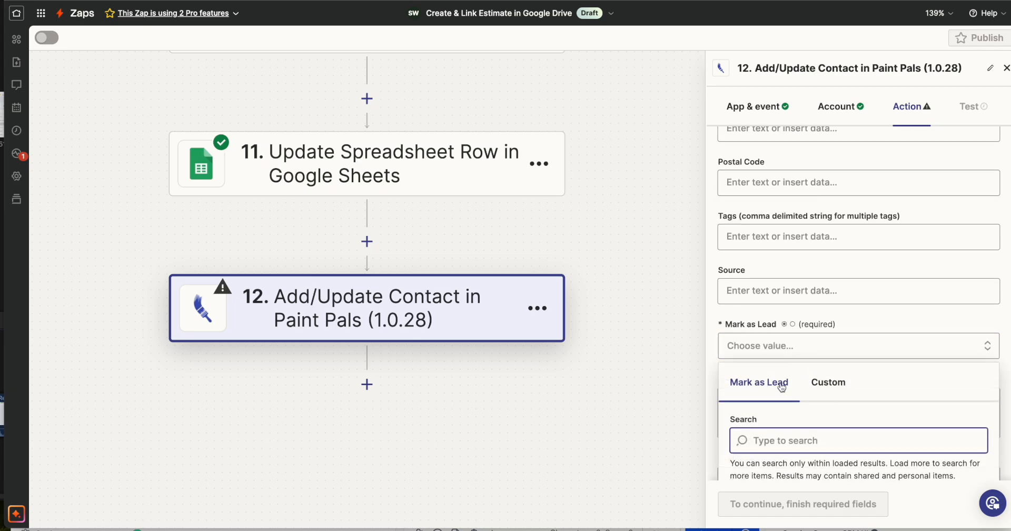
pyautogui.scroll(-2, 774, 400)
pyautogui.click(760, 397)
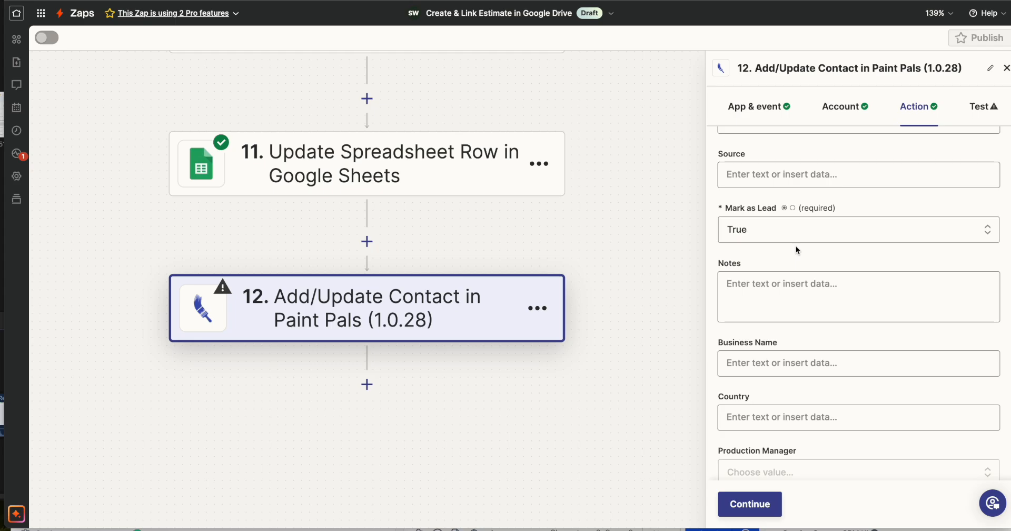
# Locate the Files field among step 12's contact fields and open it for inserting data
pyautogui.scroll(-5, 828, 282)
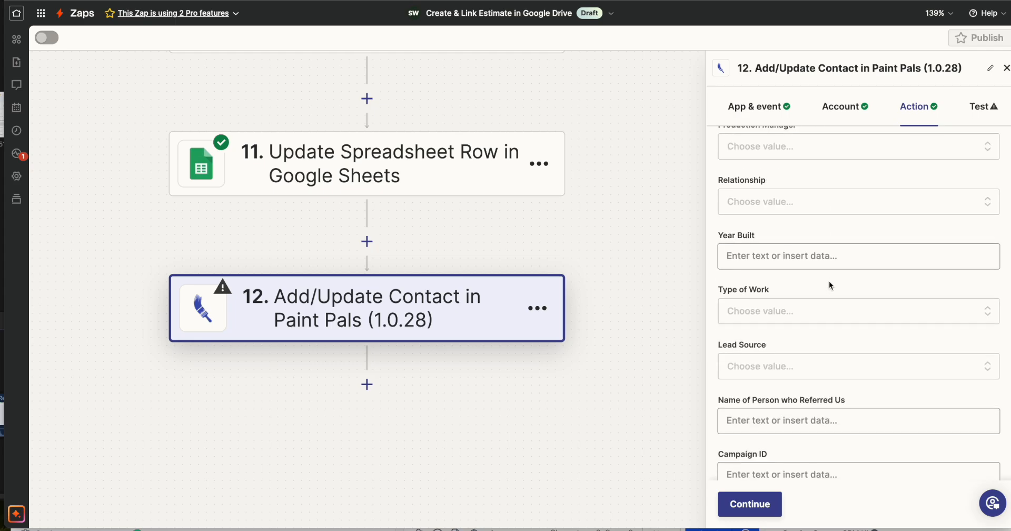
pyautogui.scroll(-10, 857, 341)
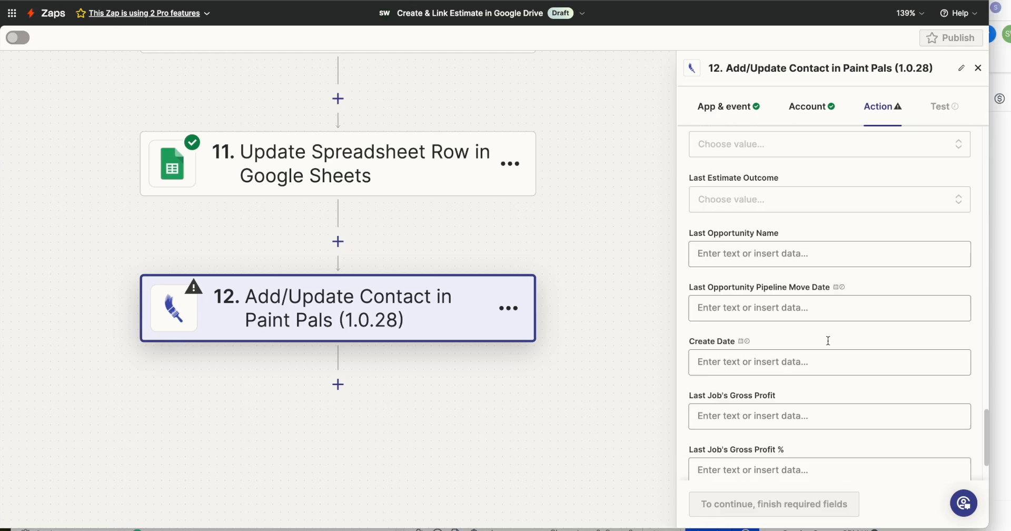
pyautogui.scroll(-2, 828, 341)
pyautogui.scroll(5, 828, 340)
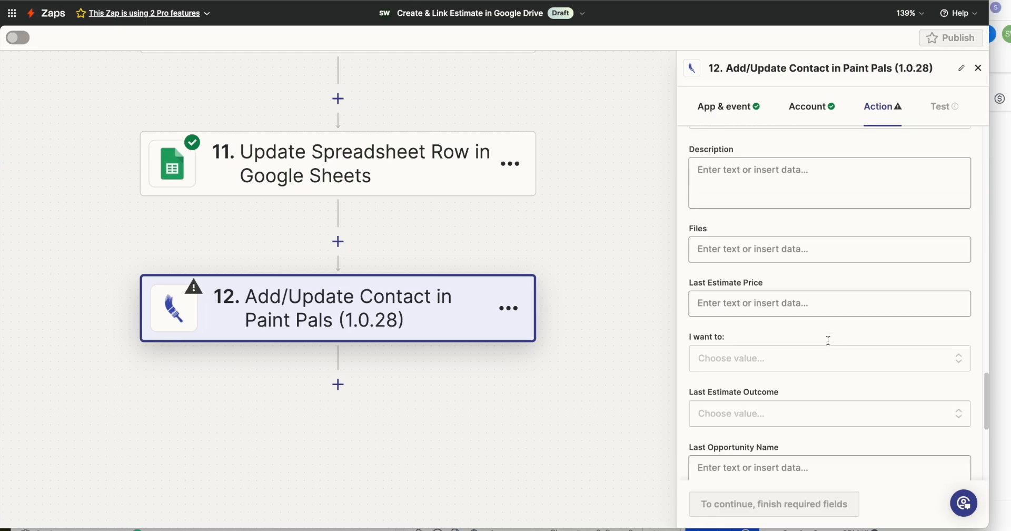
pyautogui.scroll(4, 828, 344)
pyautogui.scroll(-2, 827, 345)
pyautogui.moveTo(723, 343); pyautogui.dragTo(696, 341)
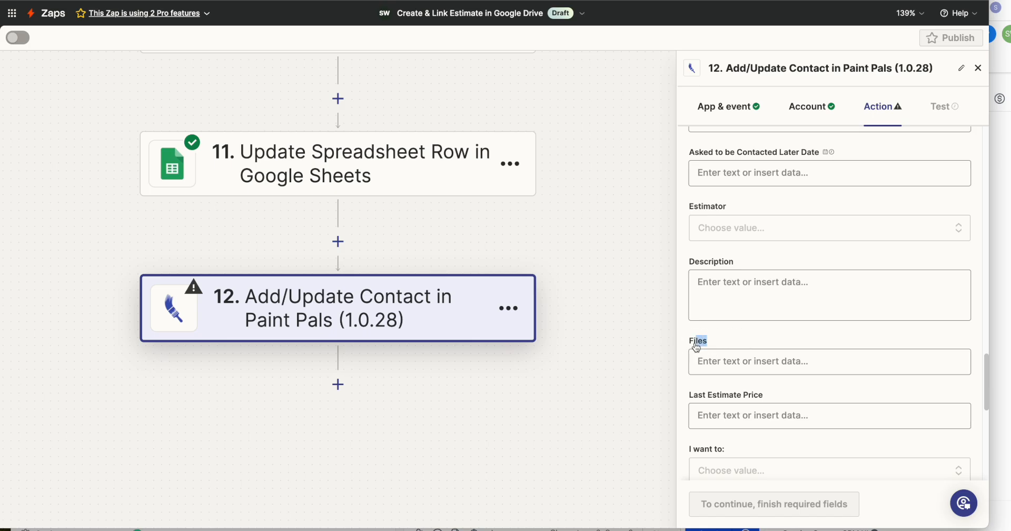
pyautogui.moveTo(736, 270); pyautogui.dragTo(667, 336)
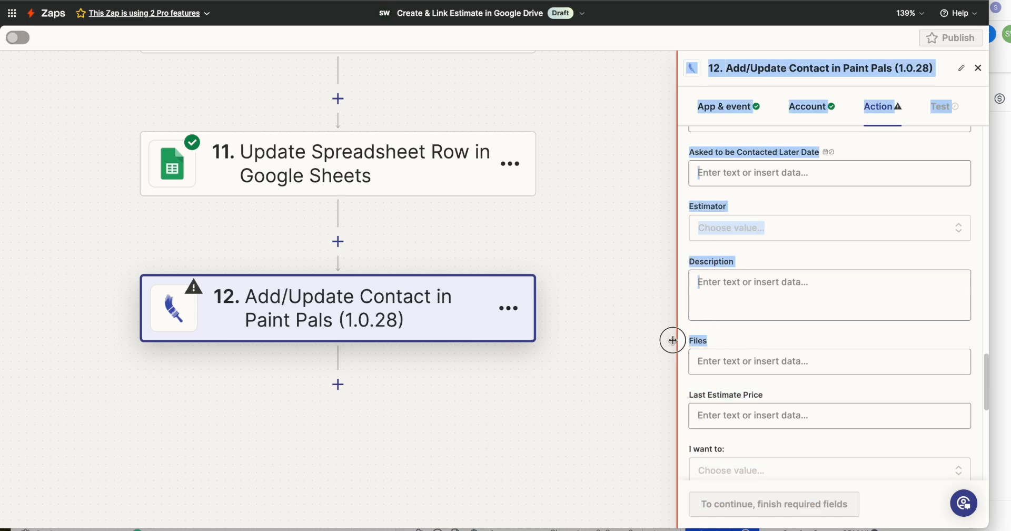
pyautogui.click(740, 358)
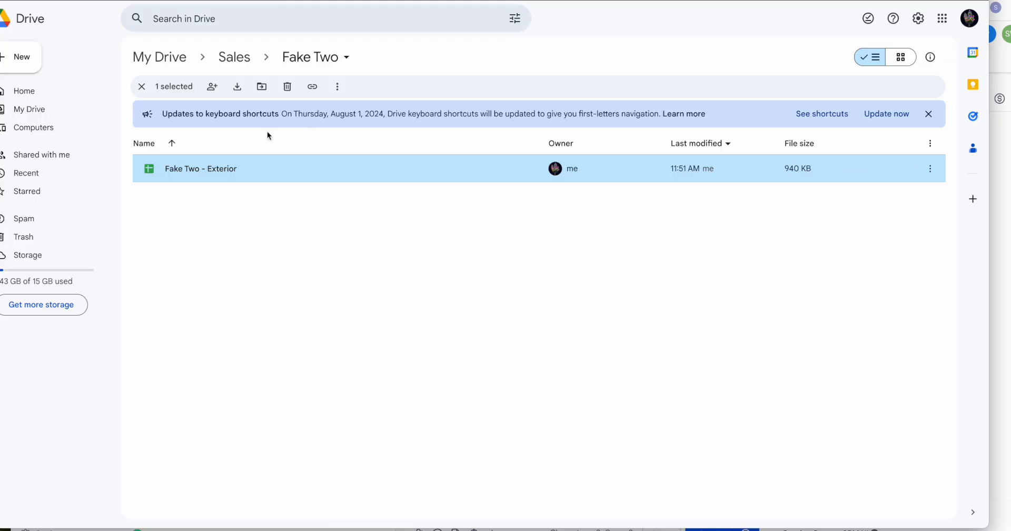
# Check the Sales folder in Google Drive and reopen the test customer's folder inside it
pyautogui.click(235, 58)
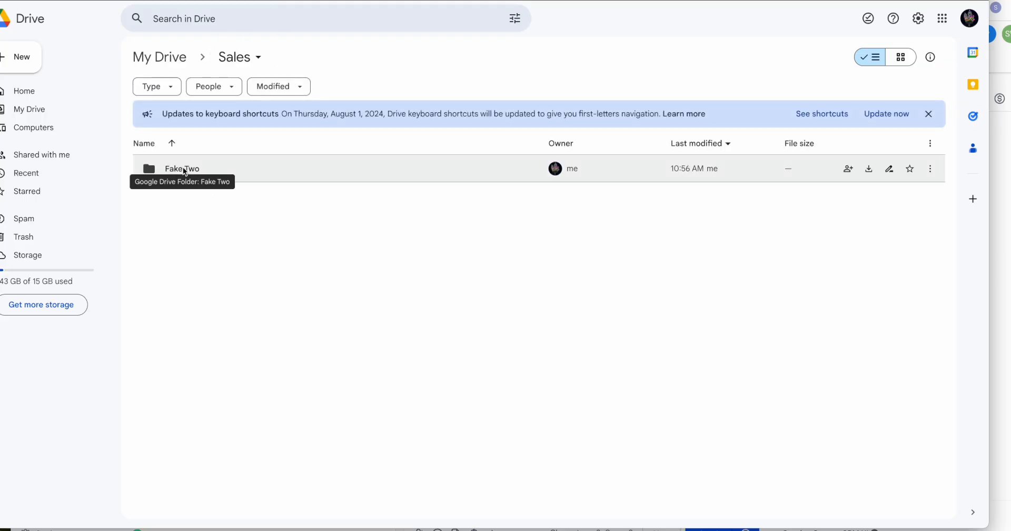
pyautogui.doubleClick(182, 168)
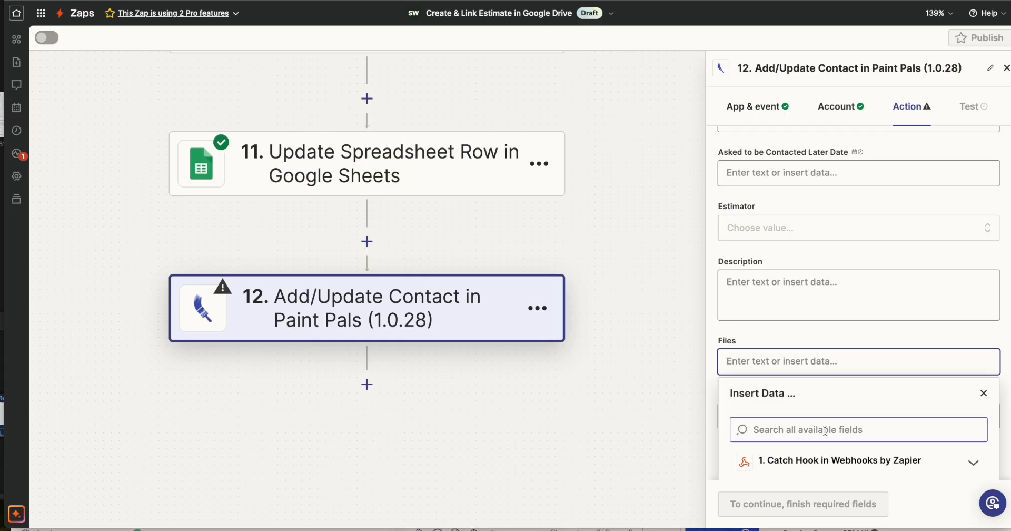
# Back in Zapier, find the alternate link among the available data and map step 12's Files field to the Alternate Link from step 2, Find a Folder
pyautogui.scroll(-3, 824, 429)
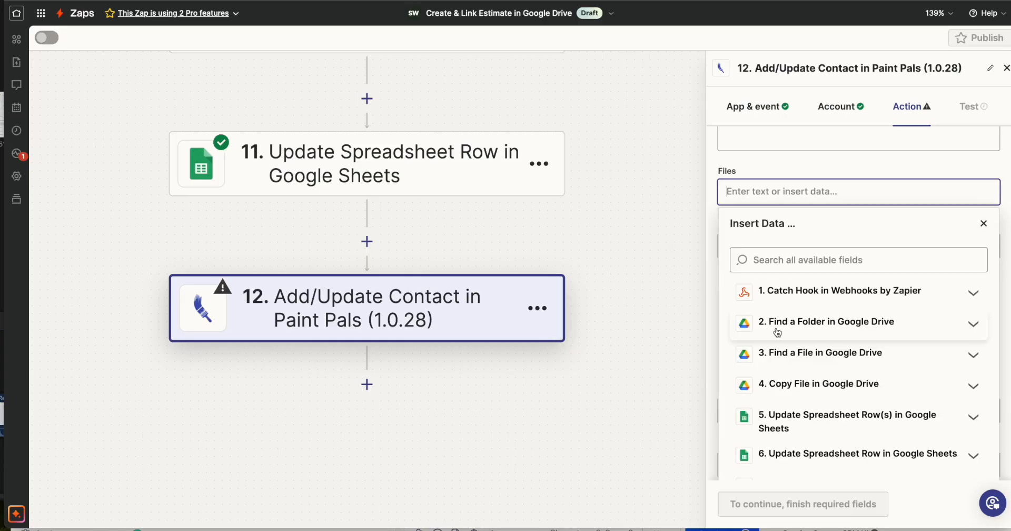
pyautogui.click(830, 327)
pyautogui.scroll(-5, 821, 369)
pyautogui.scroll(-5, 832, 395)
pyautogui.scroll(-10, 857, 411)
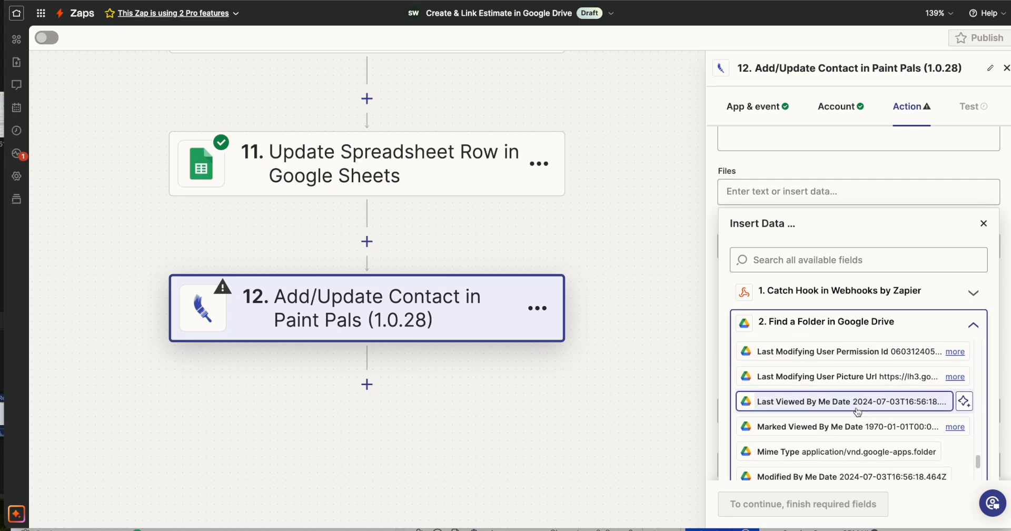
pyautogui.scroll(-2, 858, 412)
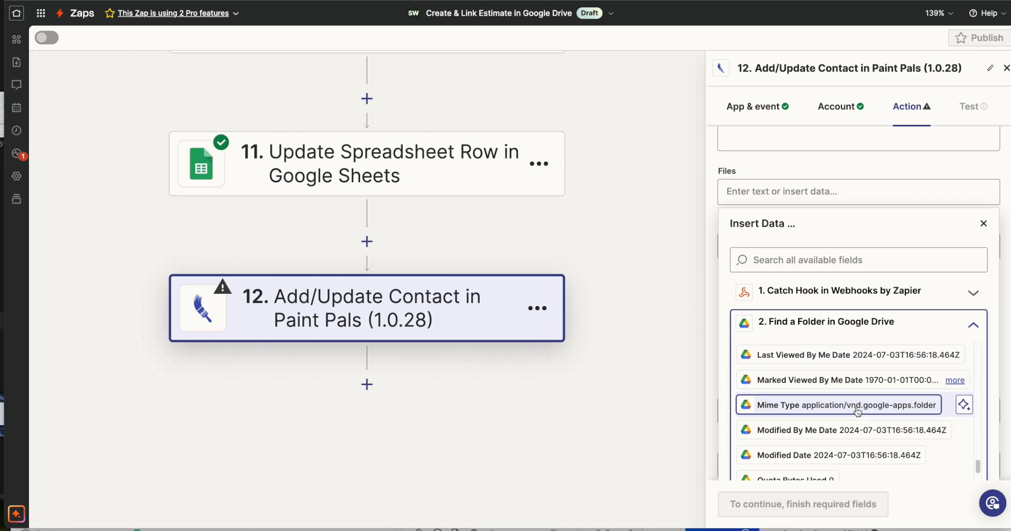
pyautogui.click(805, 259)
pyautogui.write('alternate')
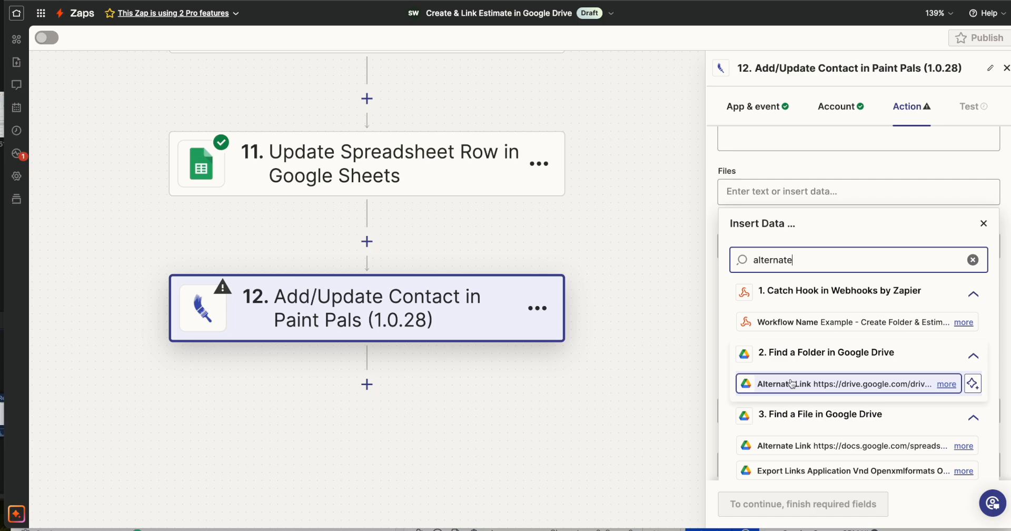
pyautogui.click(863, 386)
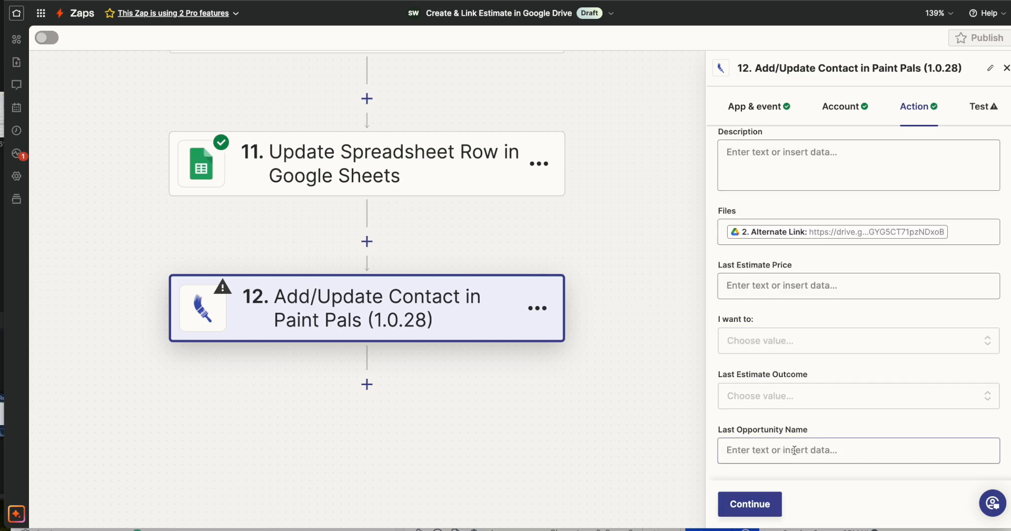
# Continue to the test stage of step 12 and send the test contact to Paint Pals
pyautogui.click(747, 503)
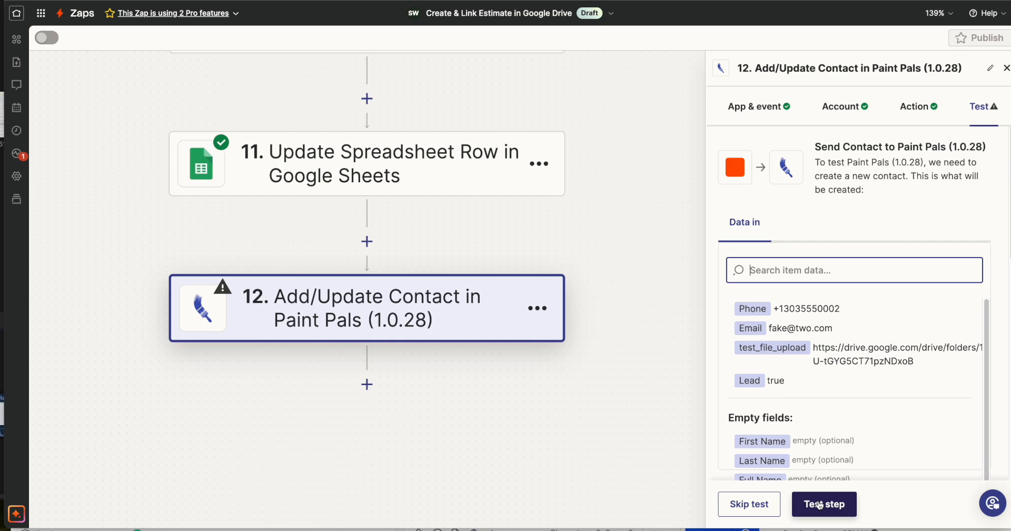
pyautogui.click(820, 505)
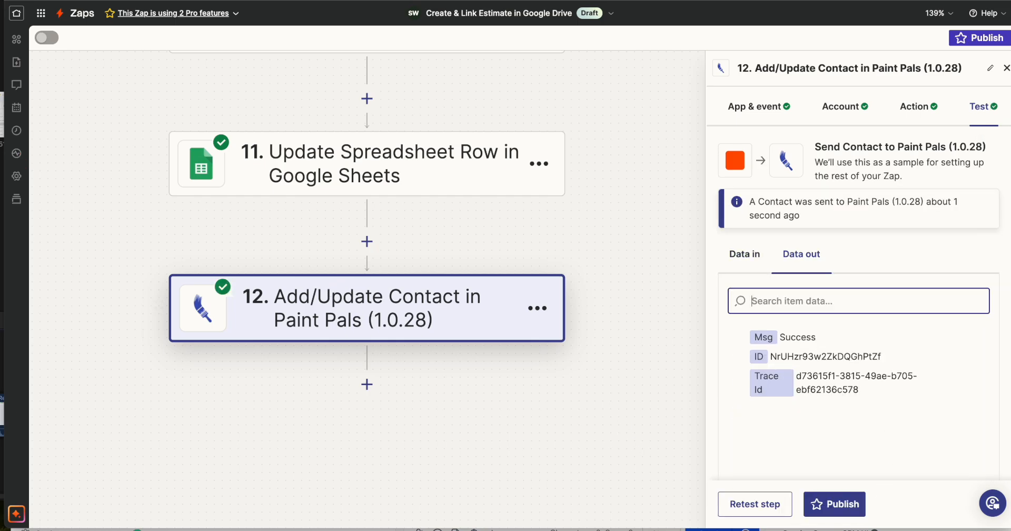
# Switch to the CRM, reload the test contact's record and open the Drive folder link saved under Files
pyautogui.press('super+grave')
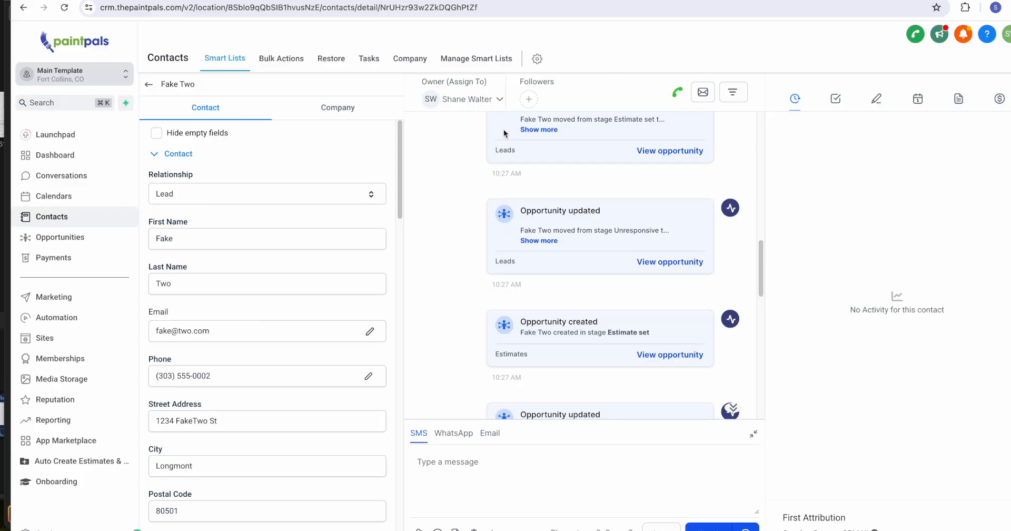
pyautogui.click(65, 7)
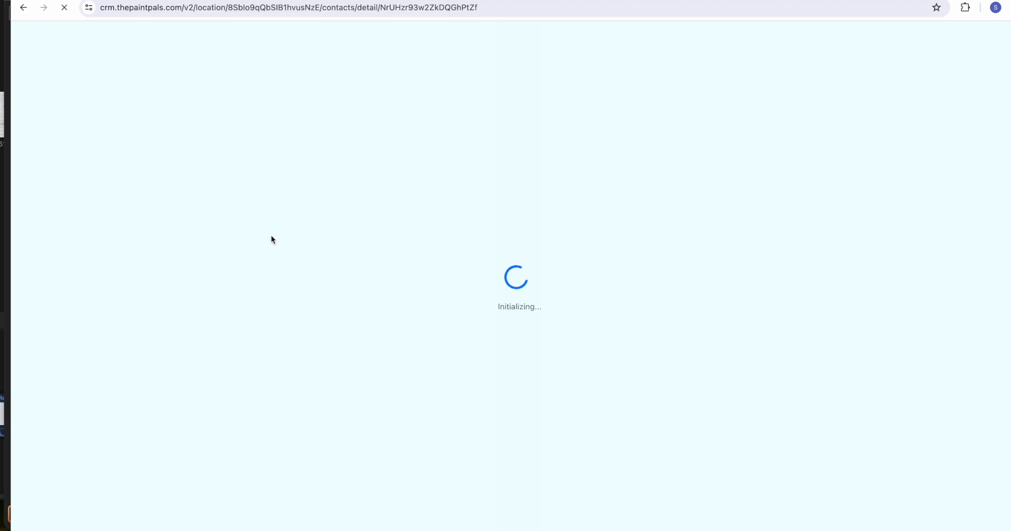
pyautogui.scroll(-7, 277, 263)
pyautogui.scroll(-9, 277, 263)
pyautogui.moveTo(169, 232); pyautogui.dragTo(145, 232)
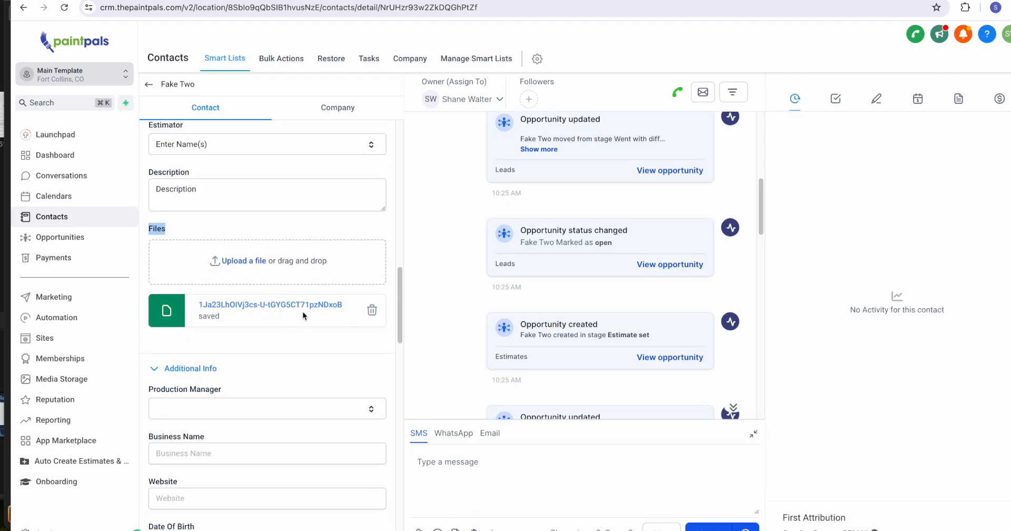
pyautogui.click(247, 311)
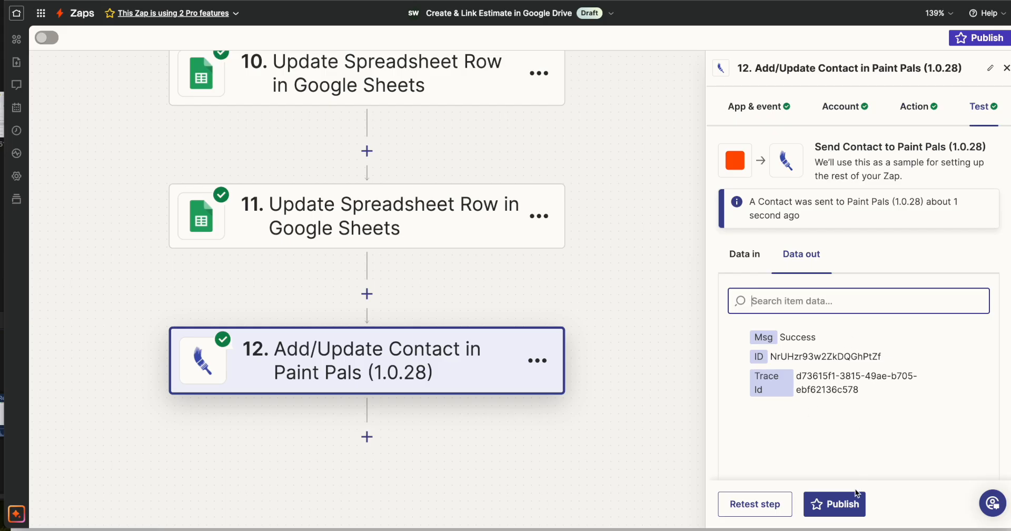
# Switch to Zapier, publish the Create & Link Estimate in Google Drive Zap and reopen it for editing
pyautogui.click(856, 497)
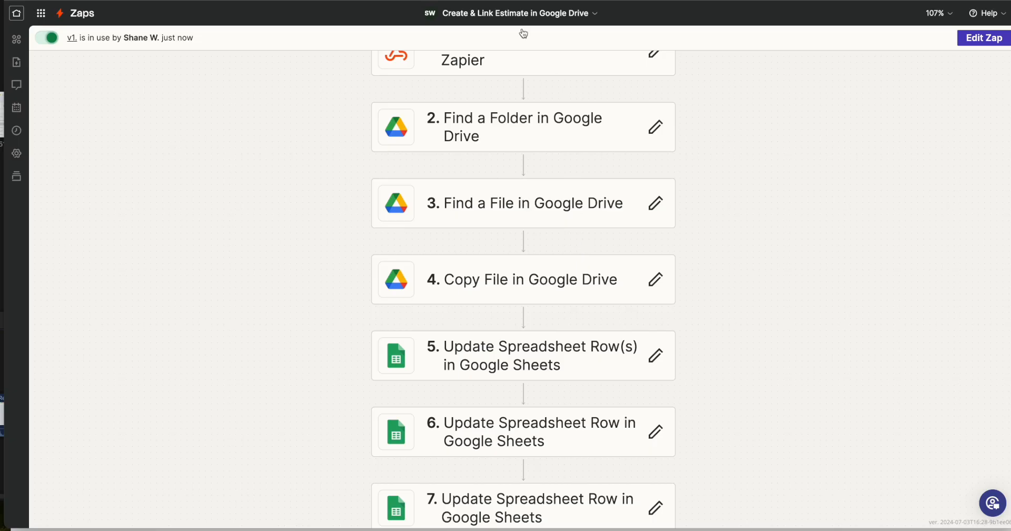
pyautogui.click(498, 12)
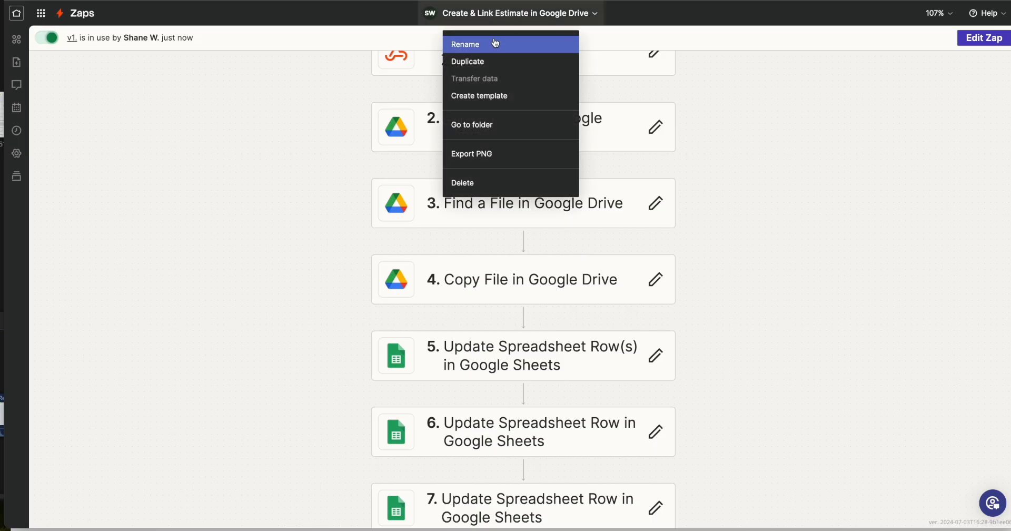
pyautogui.click(949, 77)
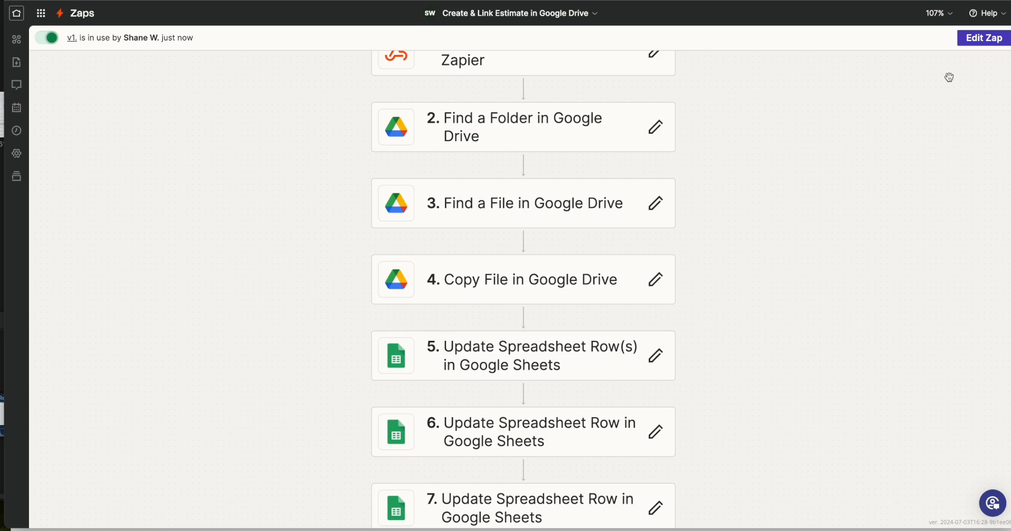
pyautogui.click(977, 39)
pyautogui.scroll(-5, 576, 280)
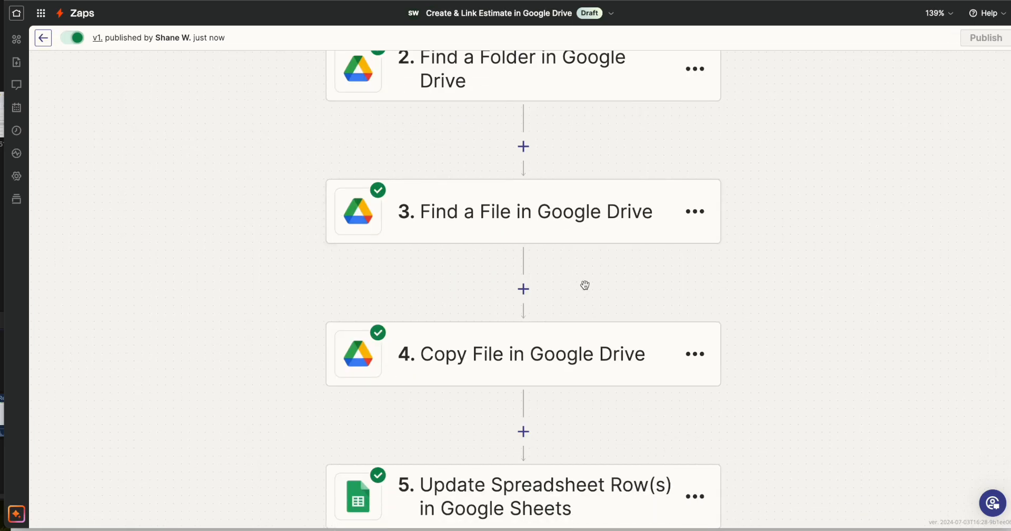
pyautogui.scroll(5, 669, 296)
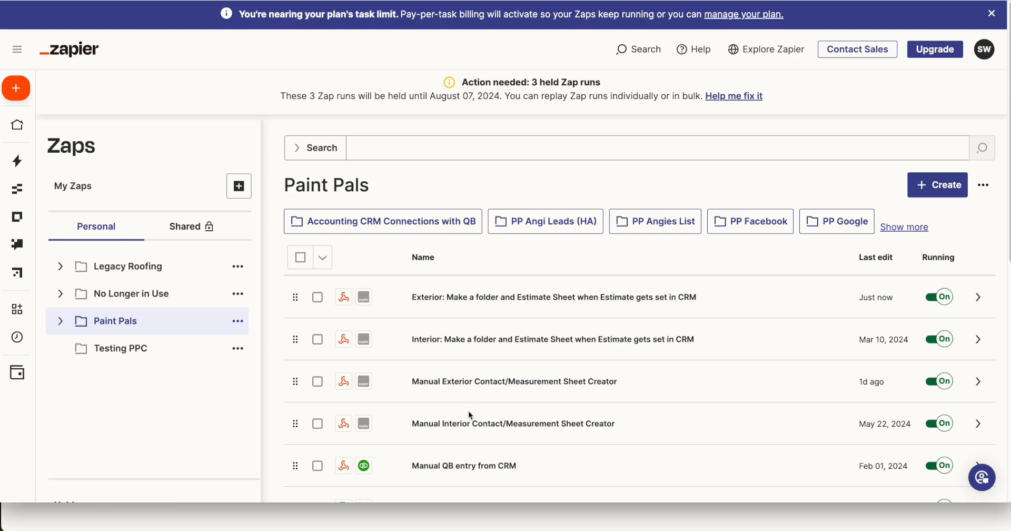
# Open the Manual Exterior Contact/Measurement Sheet Creator Zap from the Paint Pals folder and examine its branching paths
pyautogui.click(505, 390)
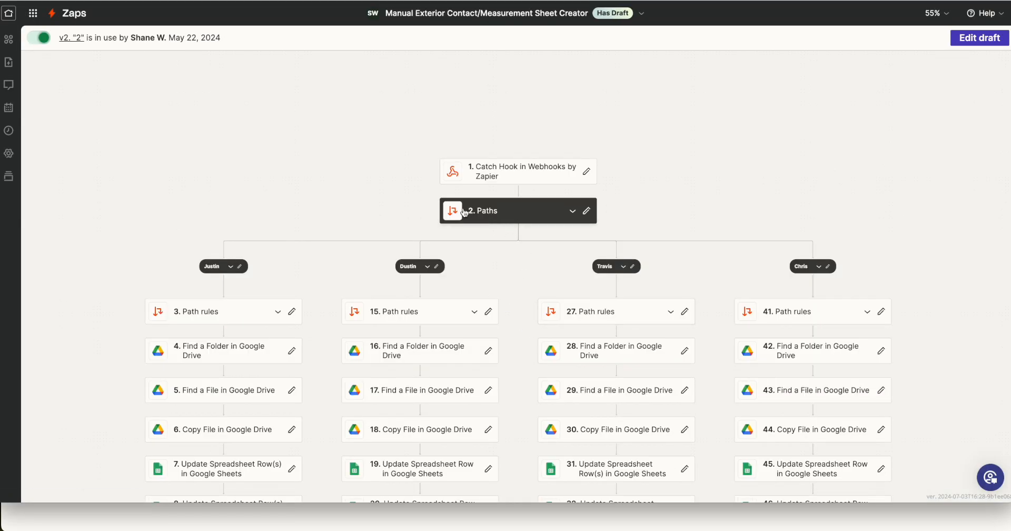
pyautogui.moveTo(529, 320); pyautogui.dragTo(480, 213)
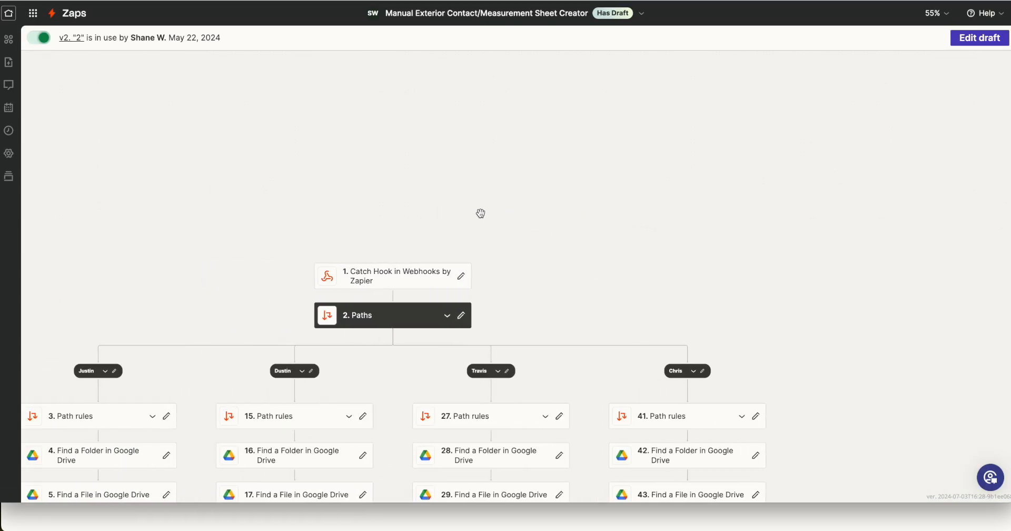
pyautogui.scroll(-3, 474, 211)
pyautogui.hscroll(-1, 454, 204)
pyautogui.scroll(2, 451, 202)
pyautogui.hscroll(-1, 435, 215)
pyautogui.scroll(-2, 437, 218)
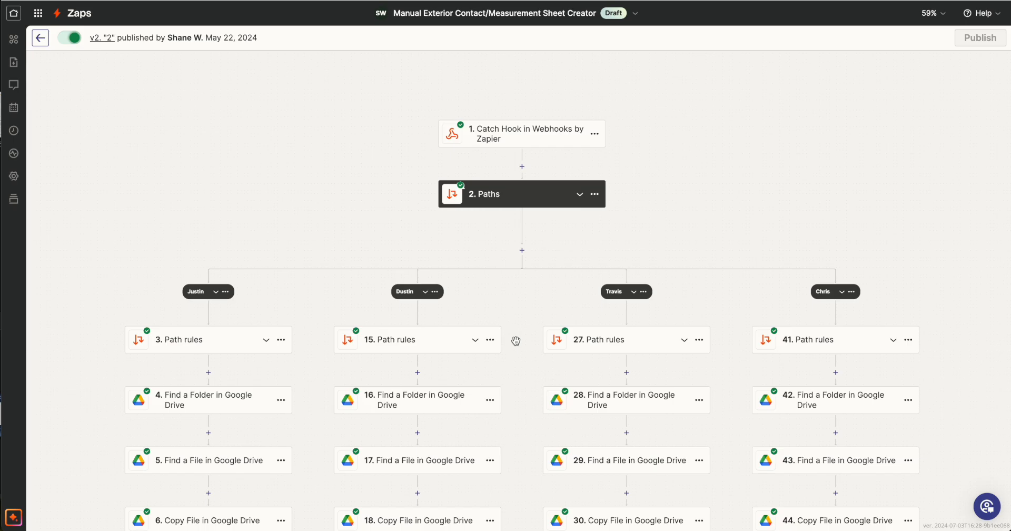
# Examine the step 3 path rules that filter by estimator, close them and review the actions in each path
pyautogui.click(204, 339)
pyautogui.scroll(-1, 669, 287)
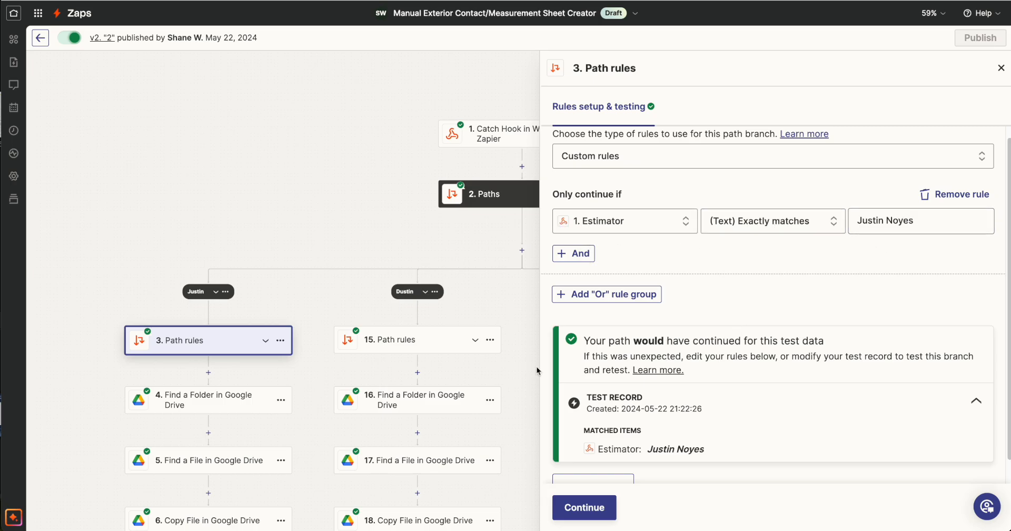
pyautogui.click(1001, 68)
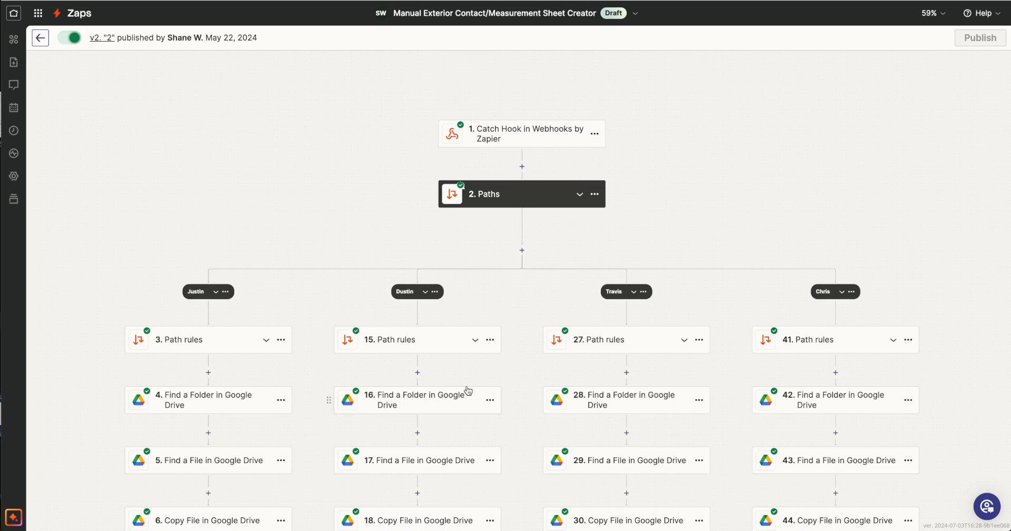
pyautogui.scroll(-6, 440, 416)
pyautogui.scroll(-2, 467, 392)
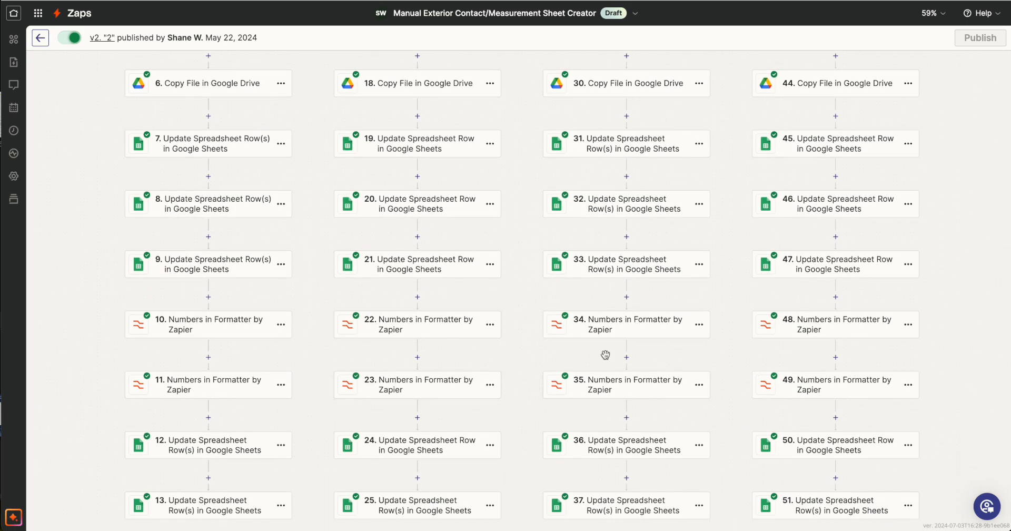
pyautogui.scroll(6, 606, 354)
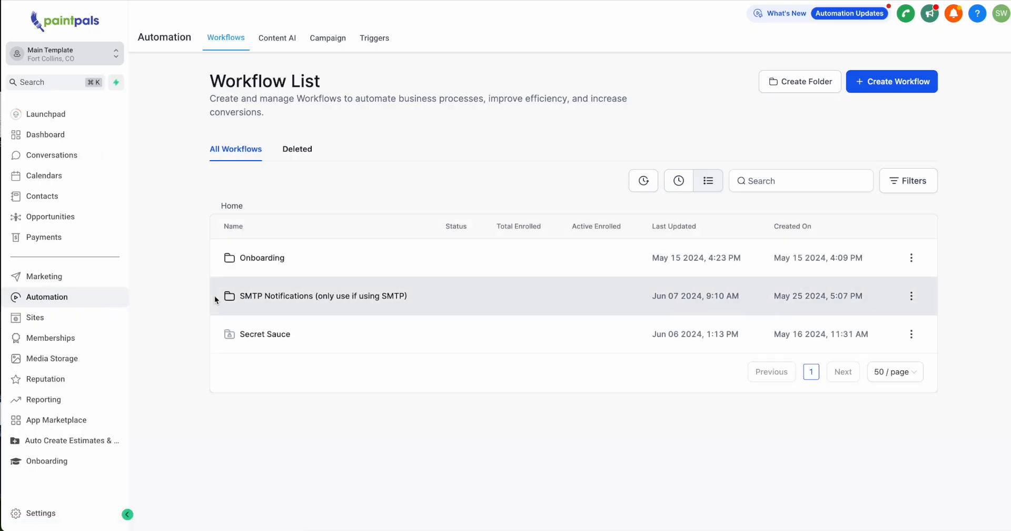
# In the CRM's workflow list, open the Onboarding folder and create a workflow from scratch
pyautogui.click(283, 259)
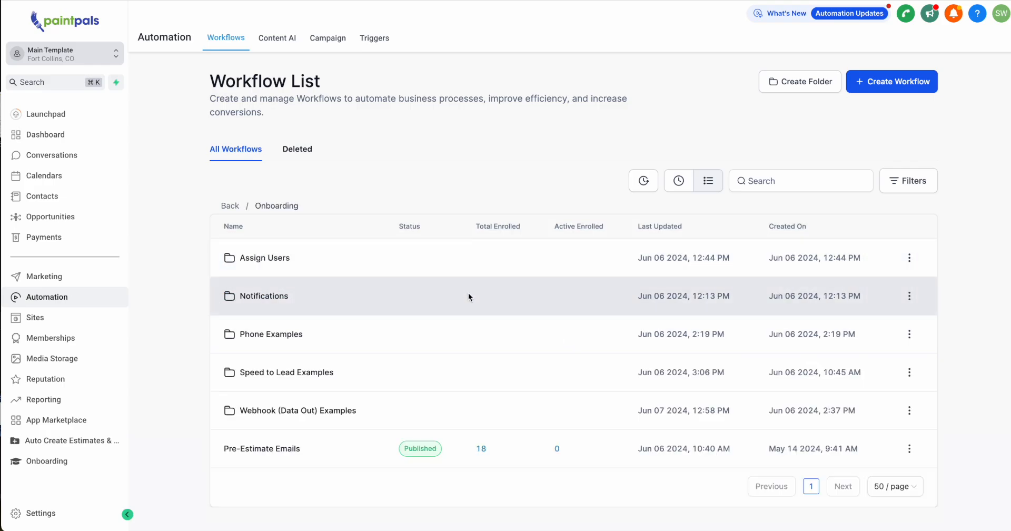
pyautogui.click(896, 84)
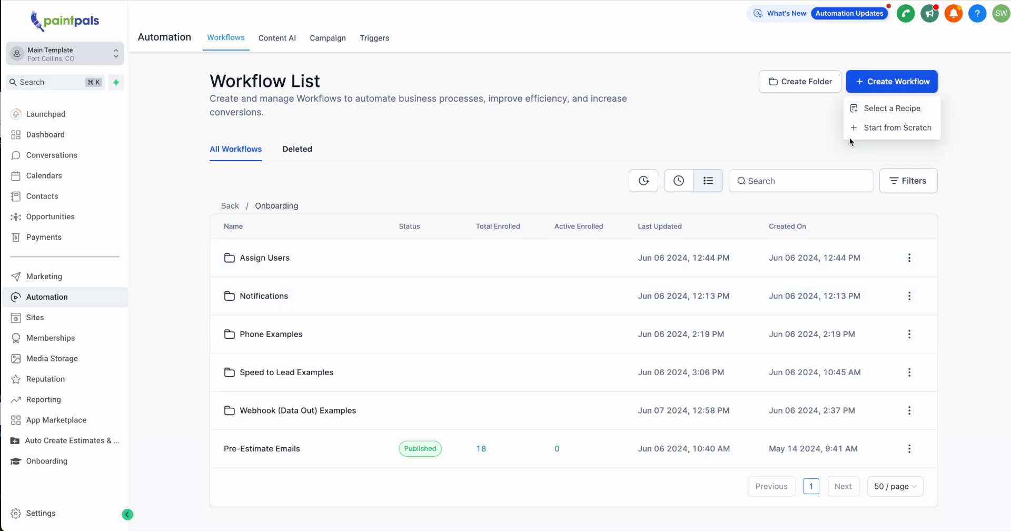
pyautogui.click(895, 128)
# Add a Contact Tag trigger to the new workflow with a Tag Added filter
pyautogui.click(511, 105)
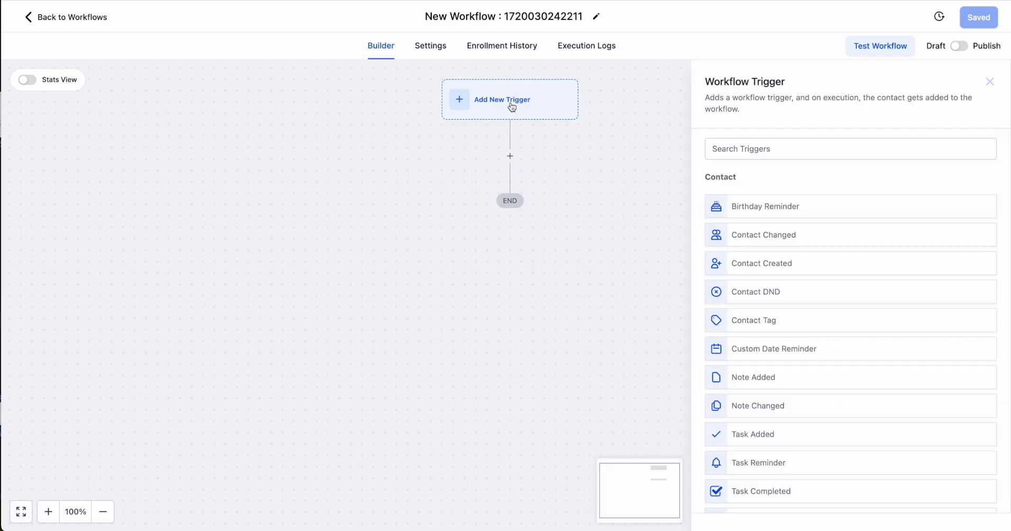
pyautogui.write('Tag')
pyautogui.click(744, 215)
pyautogui.click(540, 255)
pyautogui.click(621, 271)
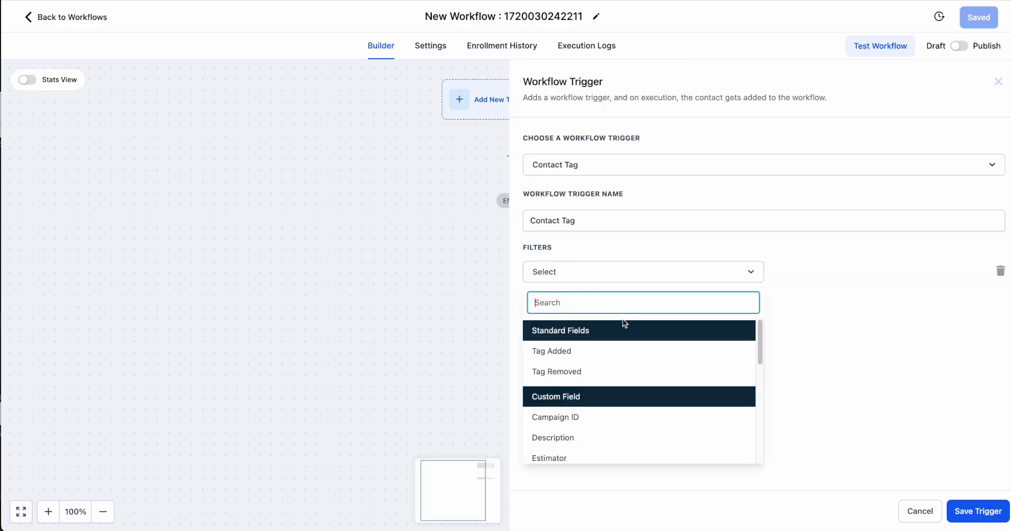
pyautogui.click(586, 363)
# Create the tag Auto Create Exterior Sheet as the filter's value and save the trigger
pyautogui.click(877, 274)
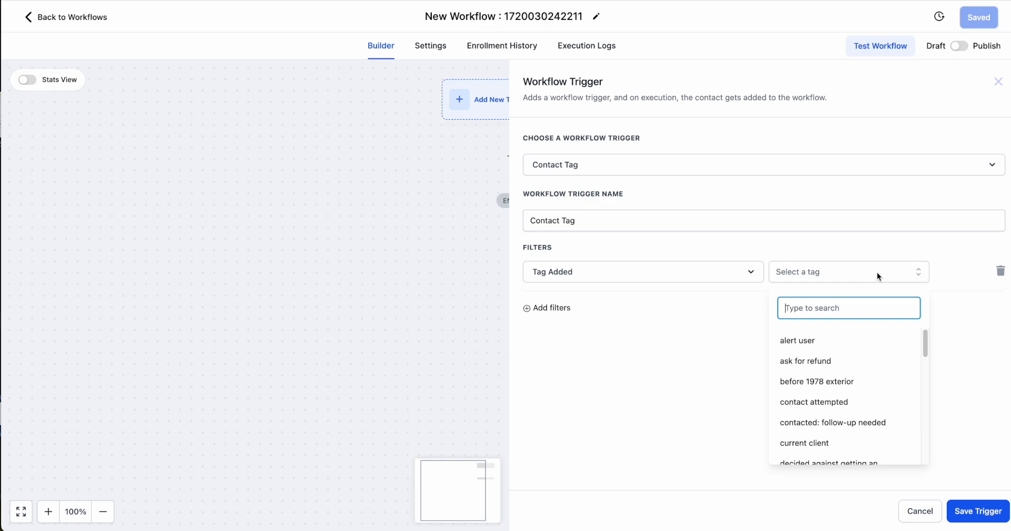
pyautogui.write('Auto Create Exterior Sheet')
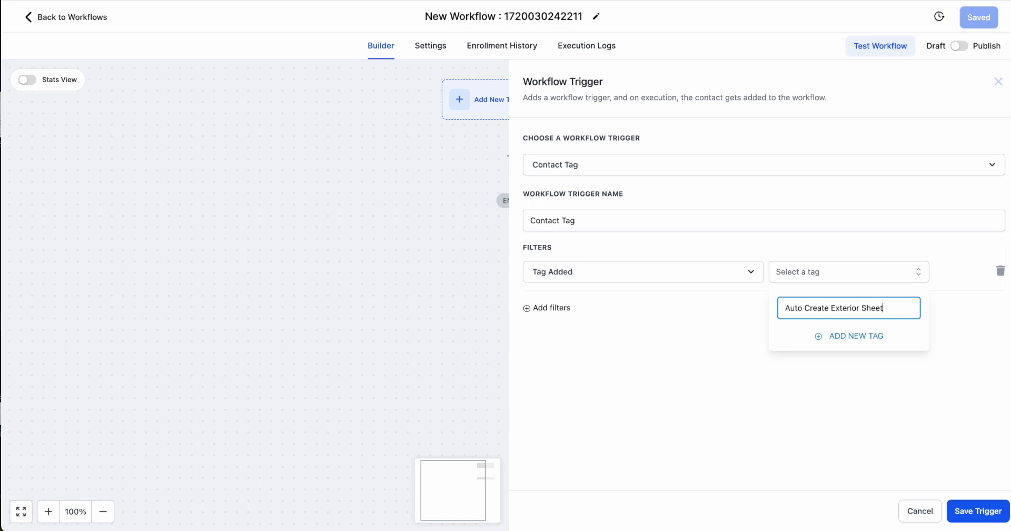
pyautogui.click(854, 336)
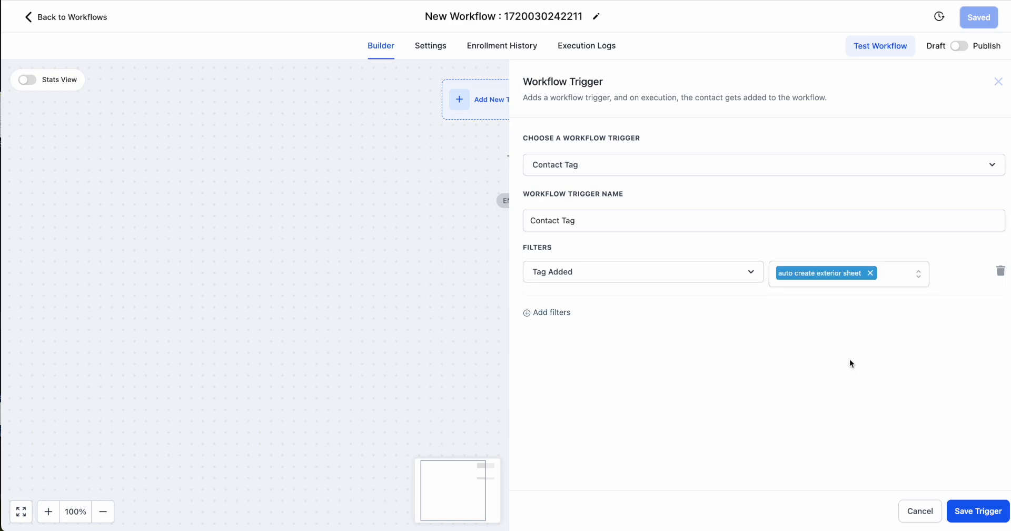
pyautogui.click(974, 511)
# Add a Webhook action below the trigger and save it
pyautogui.click(509, 182)
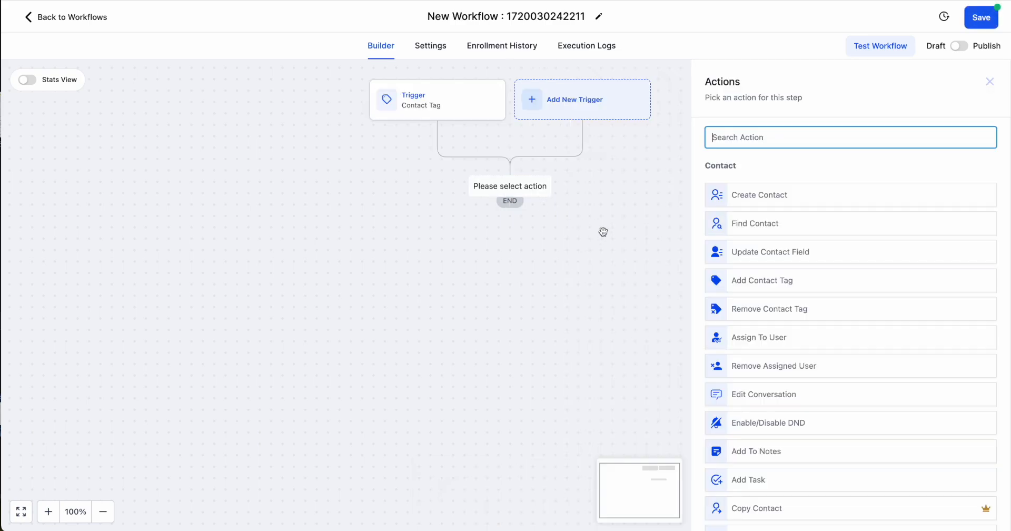
pyautogui.write('web')
pyautogui.click(753, 185)
pyautogui.click(977, 510)
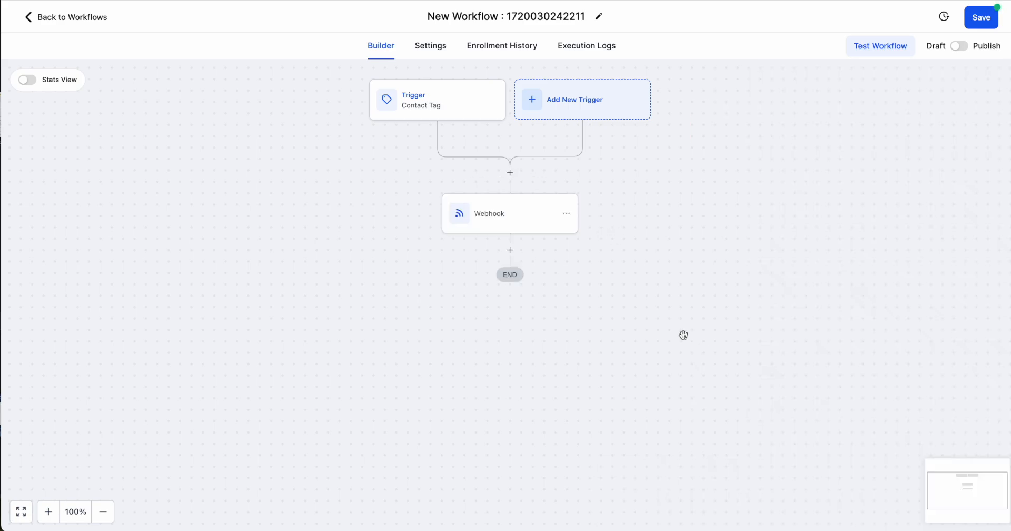
# Add a Remove Contact Tag action below the Webhook for the auto create exterior sheet tag and save it
pyautogui.click(510, 250)
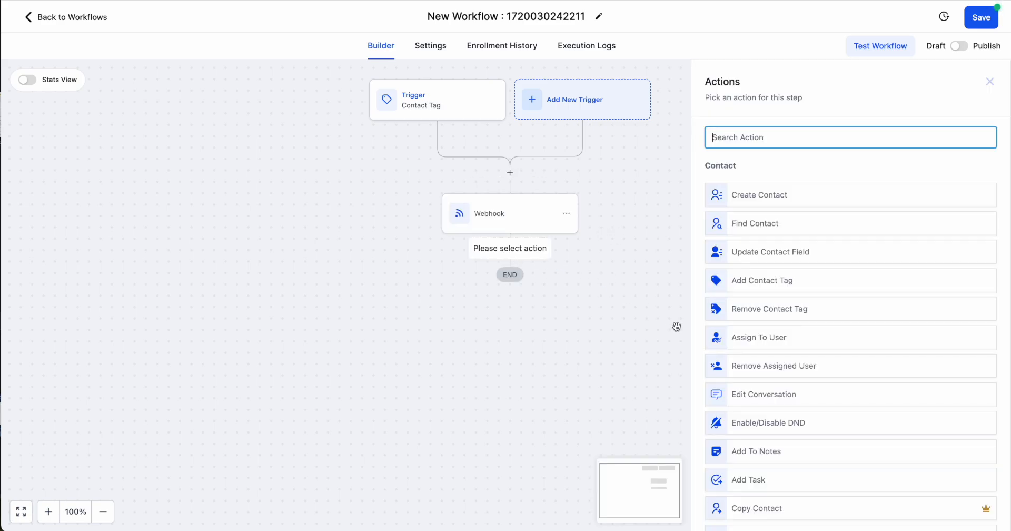
pyautogui.write('remo')
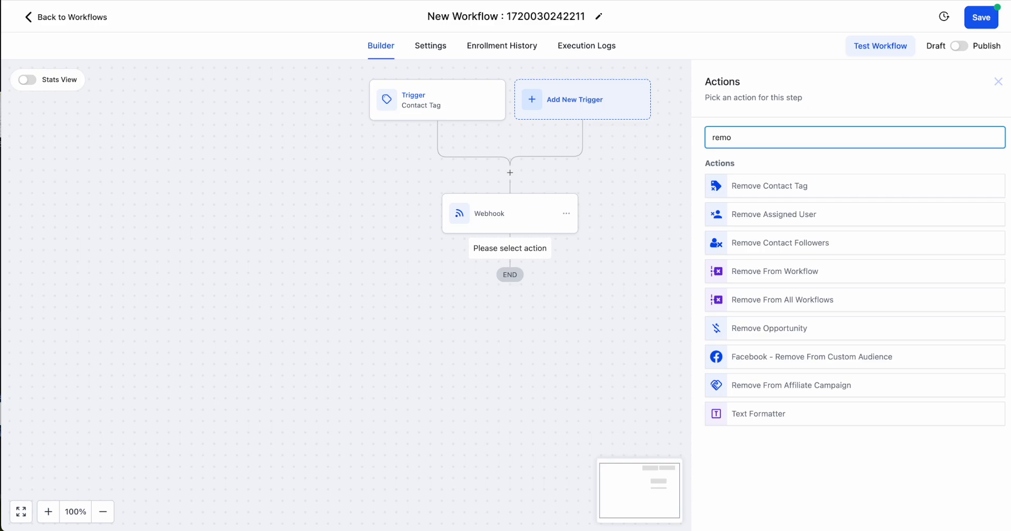
pyautogui.click(834, 190)
pyautogui.click(750, 210)
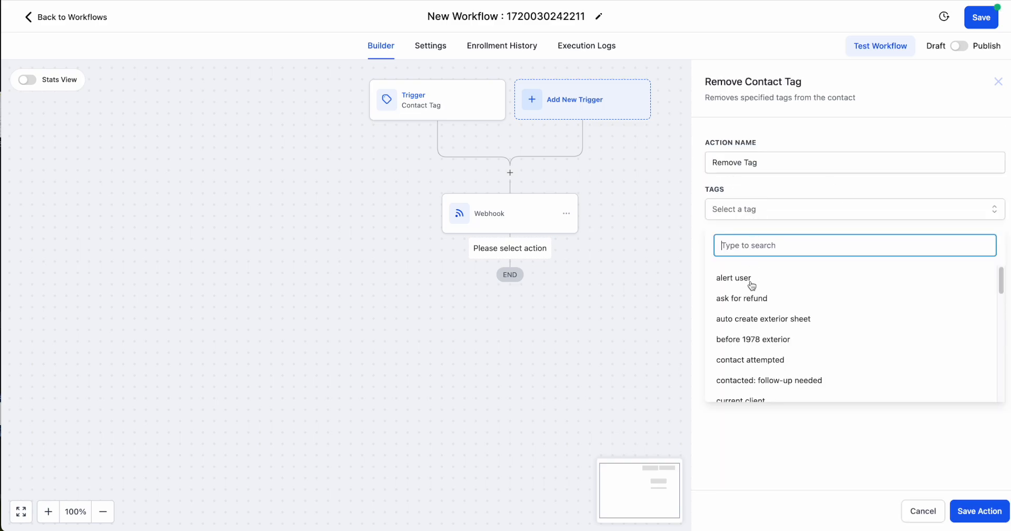
pyautogui.write('auto')
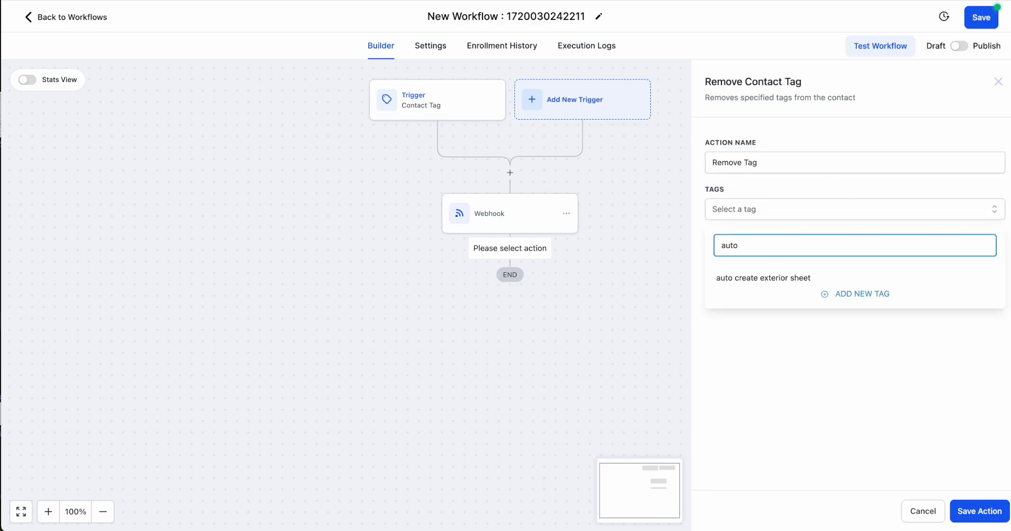
pyautogui.click(765, 285)
pyautogui.click(973, 510)
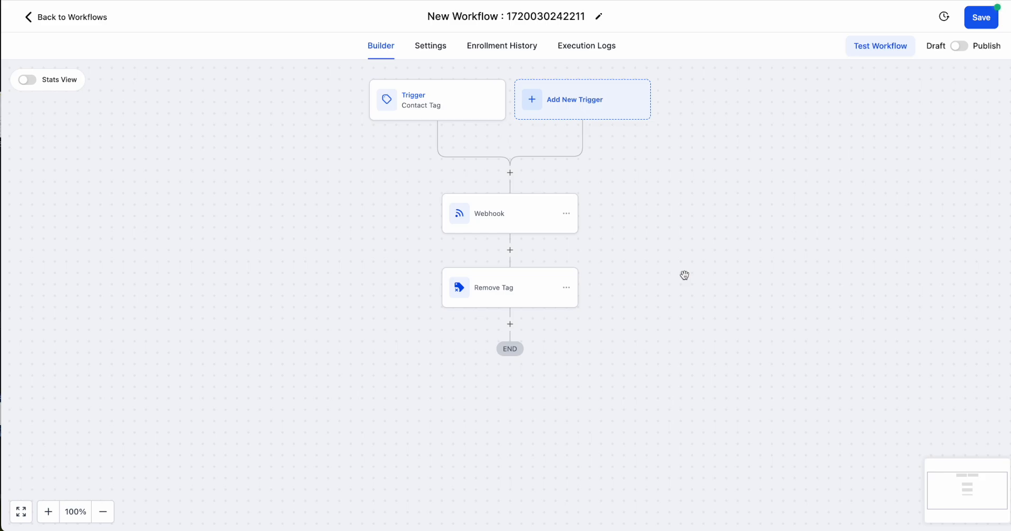
# Rename the workflow Manual create estimate, save it and return to the workflow list
pyautogui.tripleClick(571, 14)
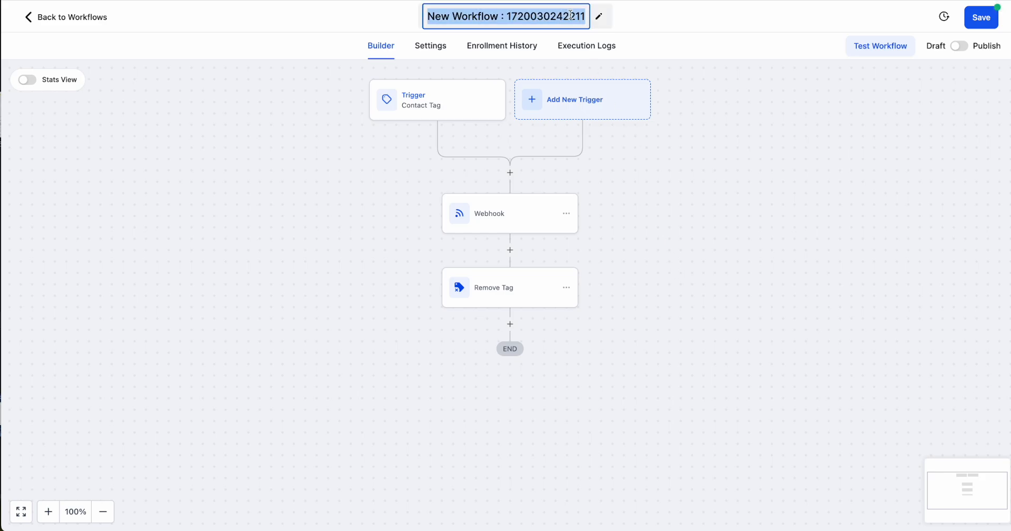
pyautogui.write('Manual create ')
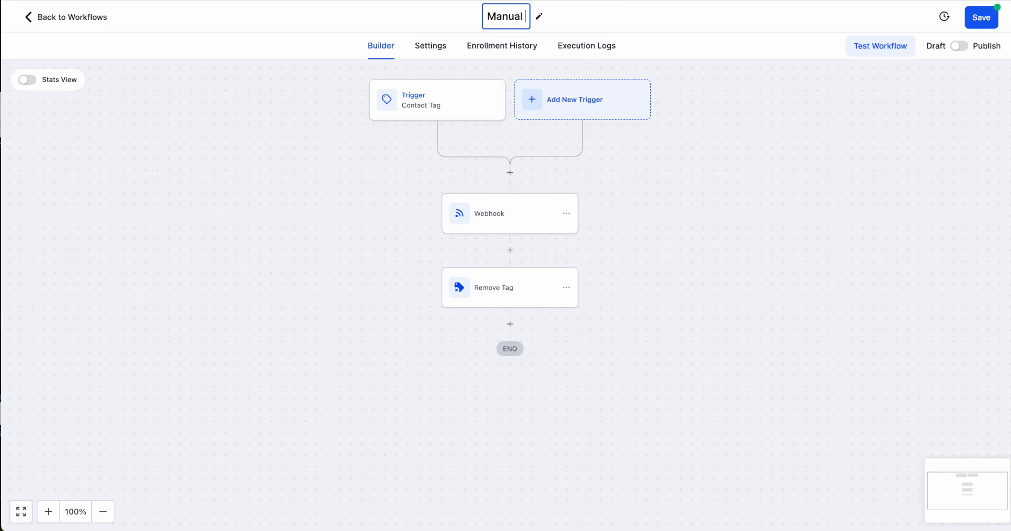
pyautogui.write('exterior')
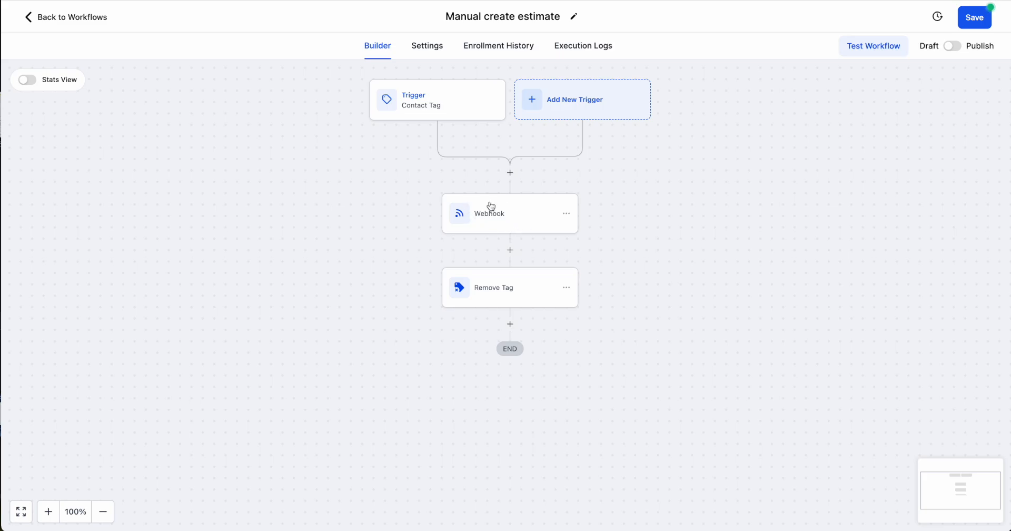
pyautogui.click(987, 26)
pyautogui.click(50, 17)
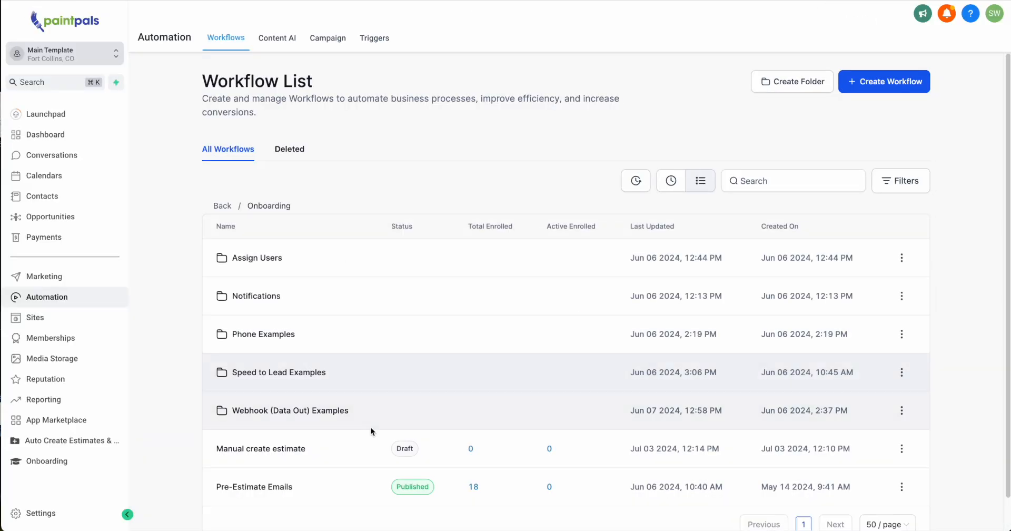
# From the Webhook (Data Out) Examples folder, open the Set Estimates example workflow and copy the Exterior branch's webhook URL, leaving the action unchanged
pyautogui.scroll(-1, 342, 459)
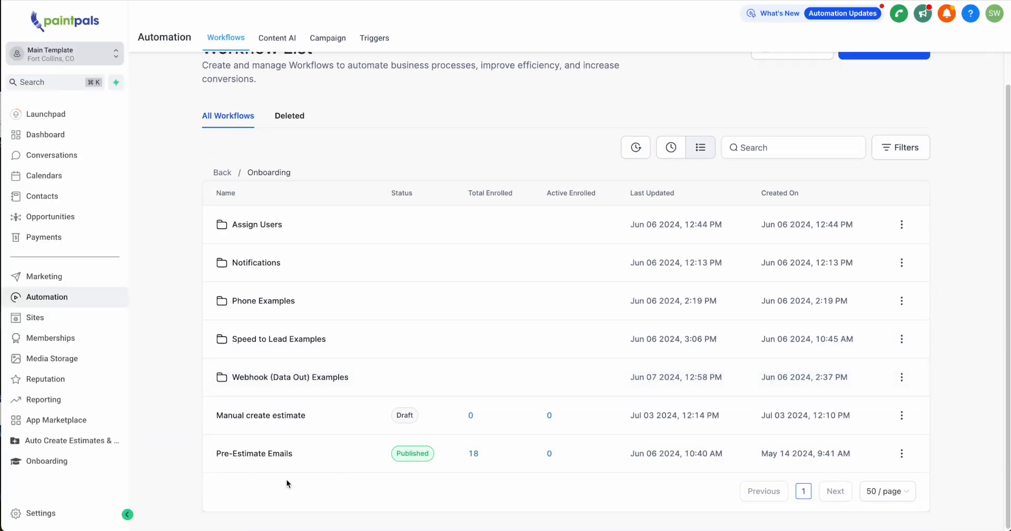
pyautogui.click(292, 383)
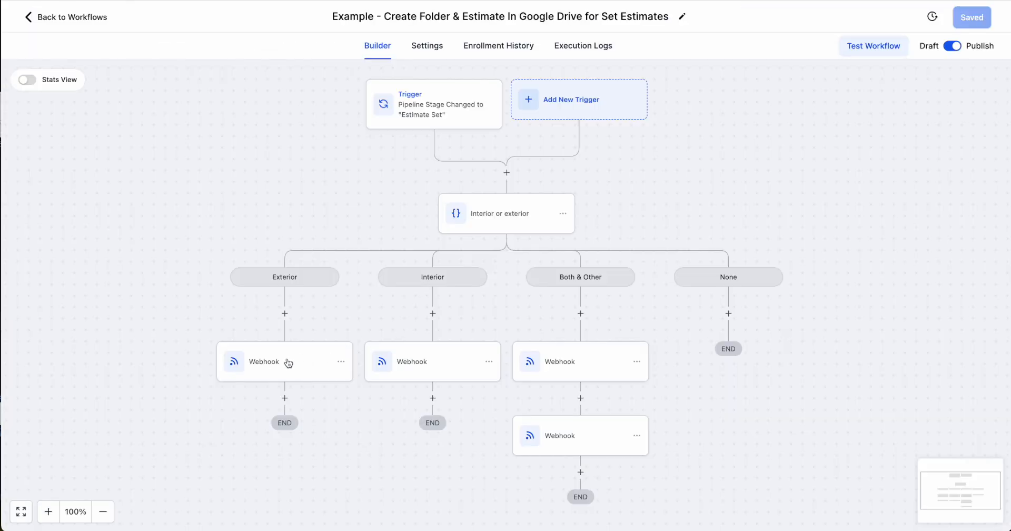
pyautogui.click(288, 363)
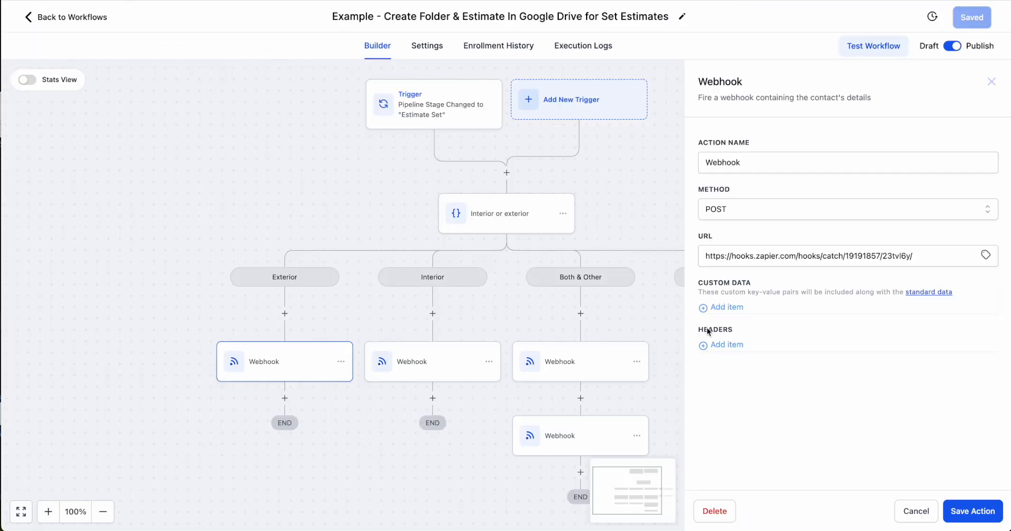
pyautogui.moveTo(969, 254); pyautogui.dragTo(683, 251)
pyautogui.hotkey('ctrl', 'c')
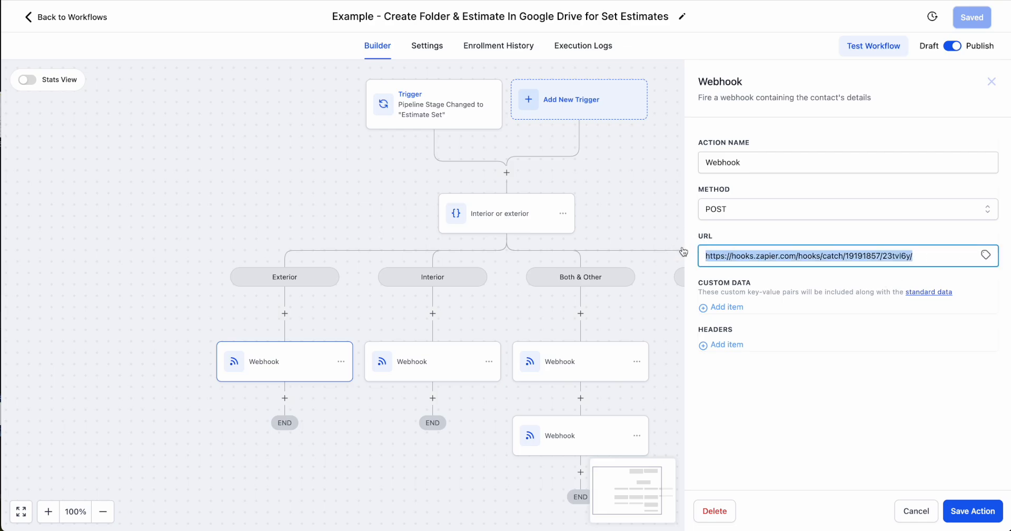
pyautogui.click(992, 82)
pyautogui.click(77, 21)
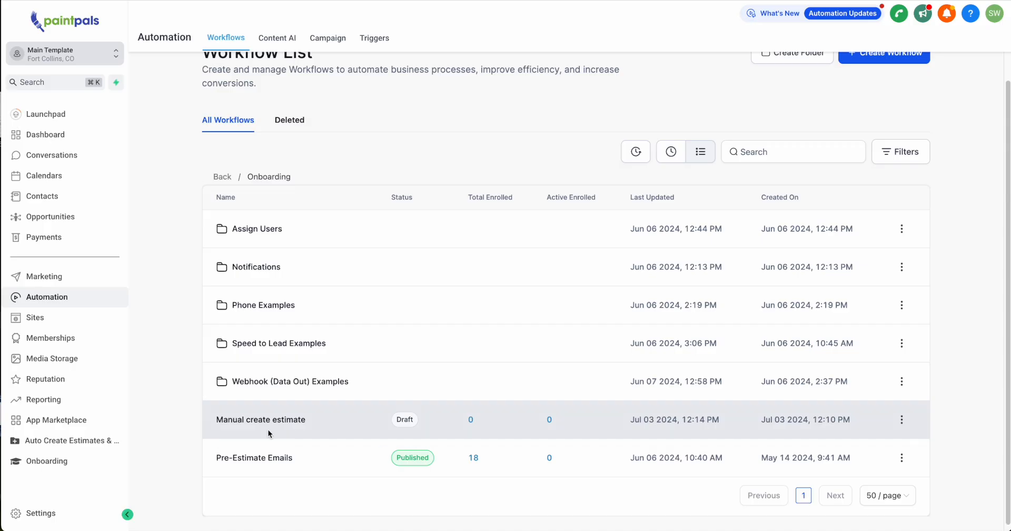
# Paste the copied URL into the Webhook action of the Manual create estimate workflow, save the action and publish the workflow
pyautogui.click(270, 416)
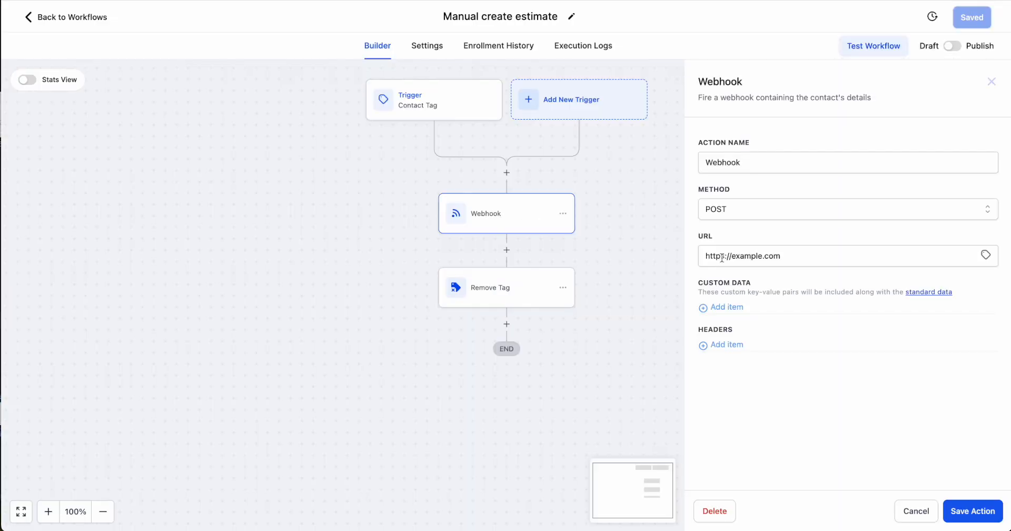
pyautogui.click(727, 255)
pyautogui.hotkey('ctrl', 'v')
pyautogui.click(974, 512)
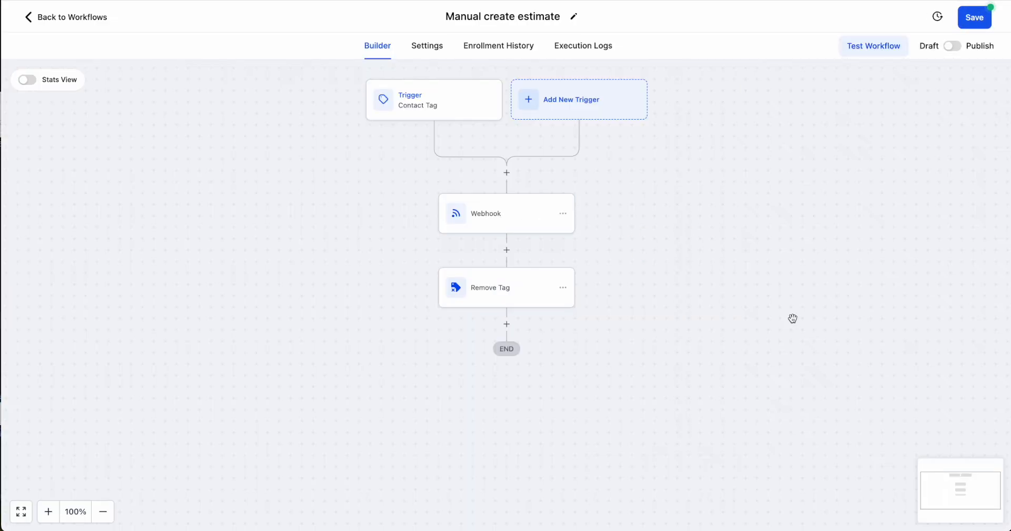
pyautogui.click(978, 45)
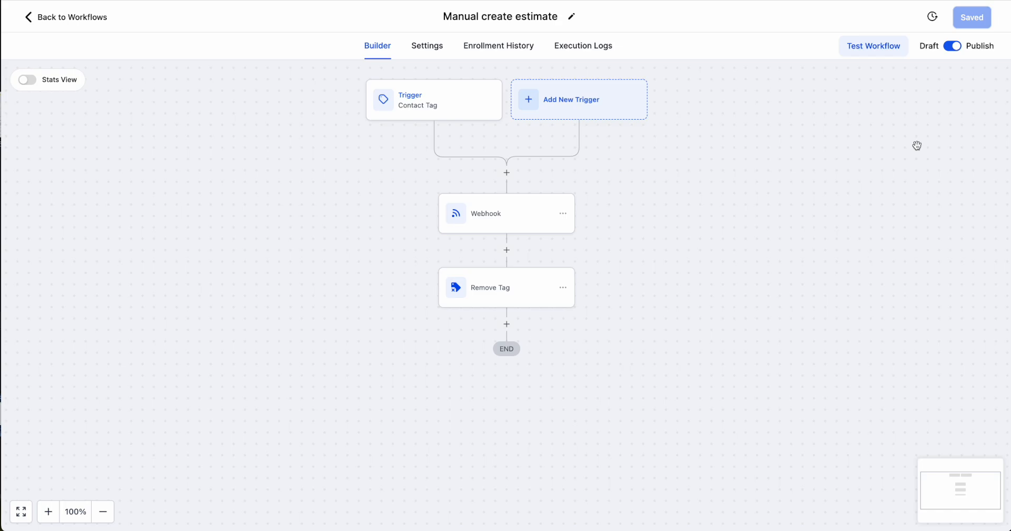
# Exit the Zap, open the Set Estimates example workflow in the CRM and examine the branch conditions of Interior or exterior
pyautogui.click(988, 86)
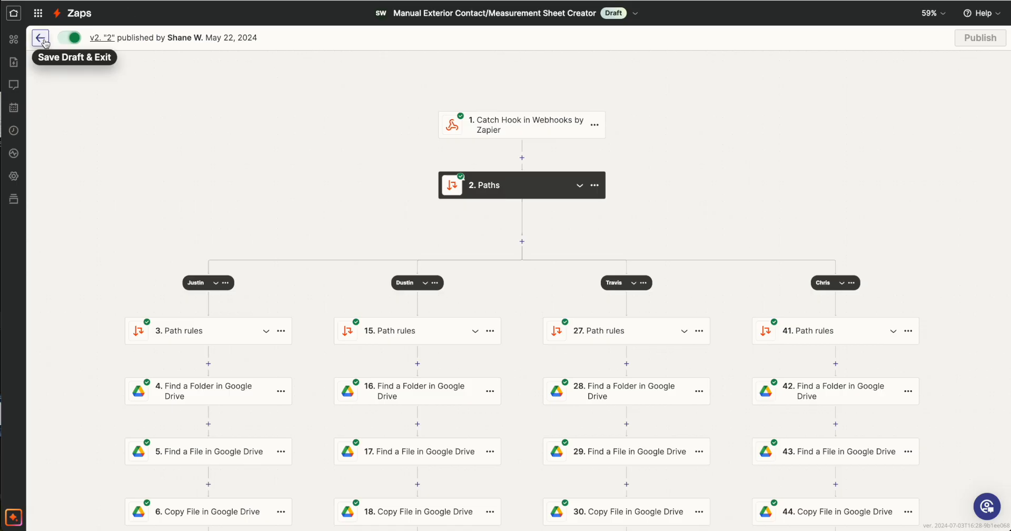
pyautogui.click(41, 38)
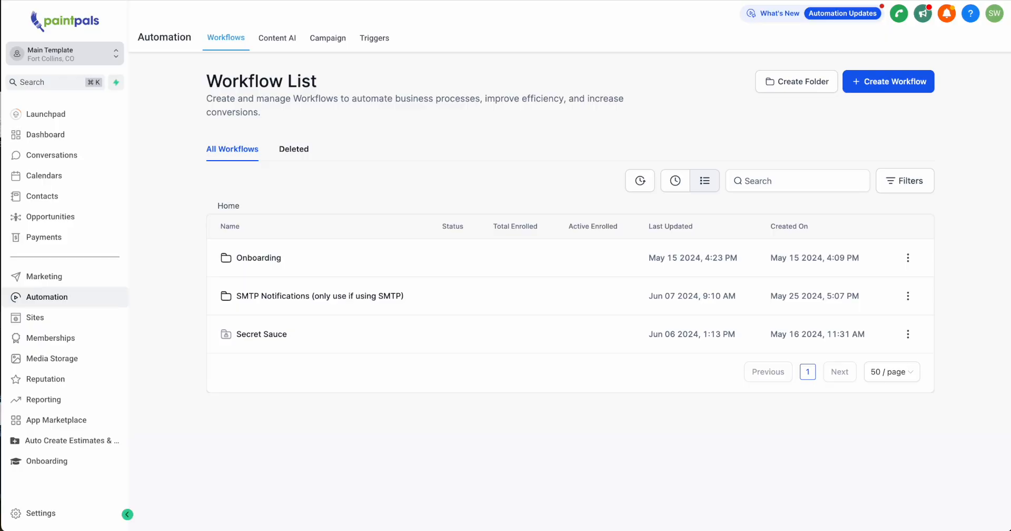
pyautogui.click(254, 261)
pyautogui.scroll(-1, 331, 369)
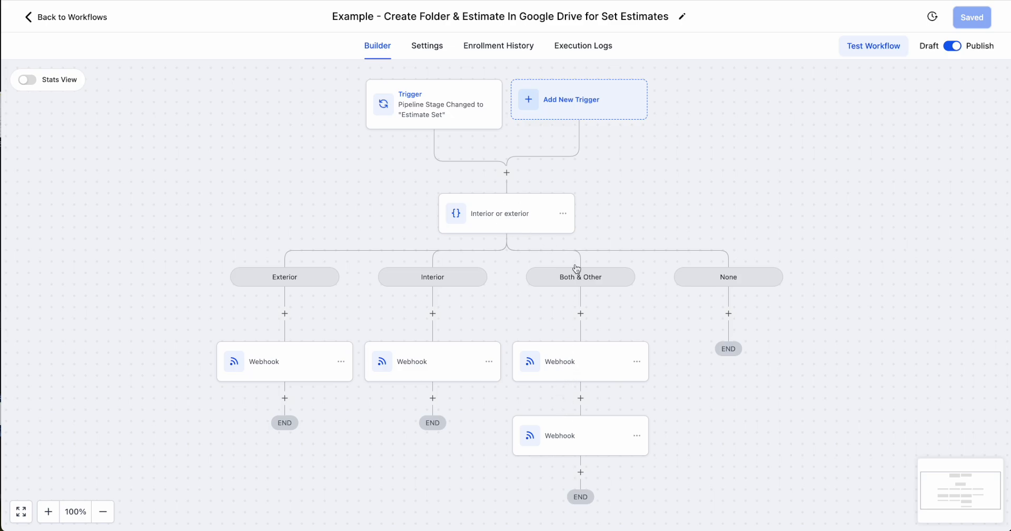
pyautogui.click(548, 223)
pyautogui.scroll(-10, 817, 353)
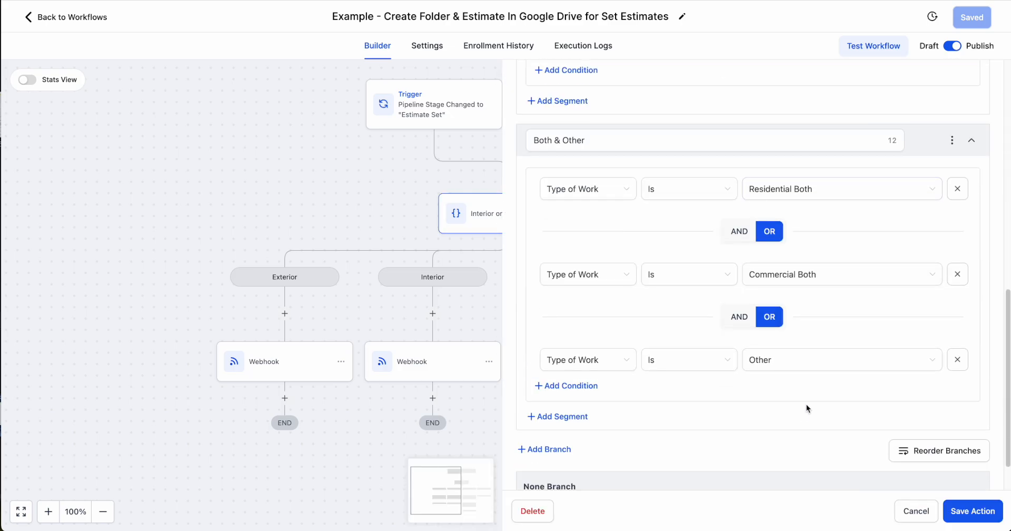
pyautogui.press('Escape')
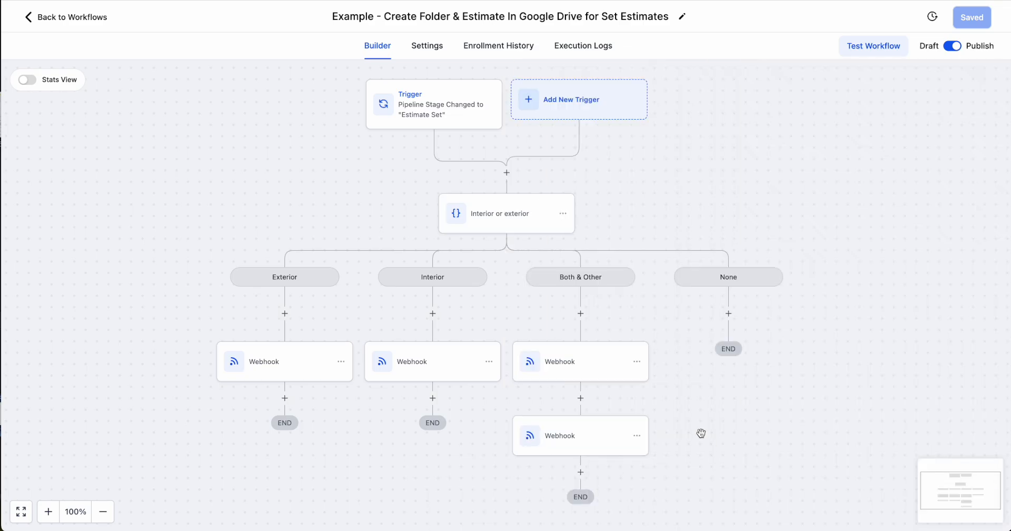
# In the Both & Other branch, rename the first webhook action Webhook exterior and the second Webhook interior, saving each
pyautogui.click(559, 371)
pyautogui.click(753, 163)
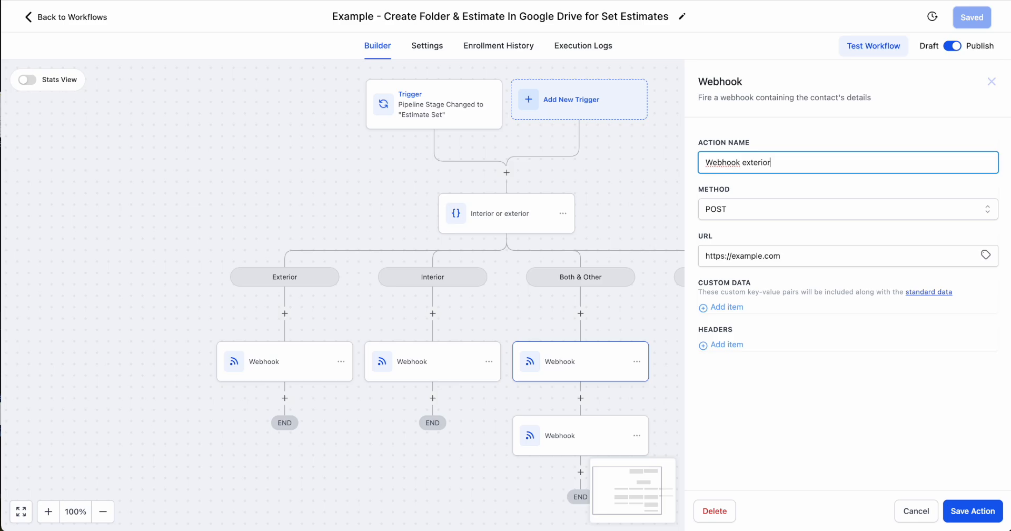
pyautogui.click(961, 512)
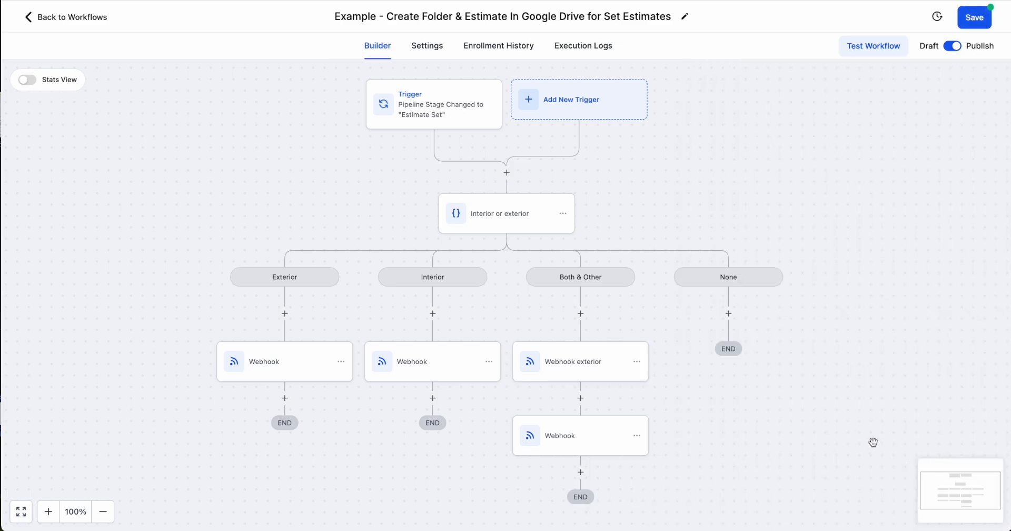
pyautogui.click(579, 442)
pyautogui.click(777, 164)
pyautogui.write('rior')
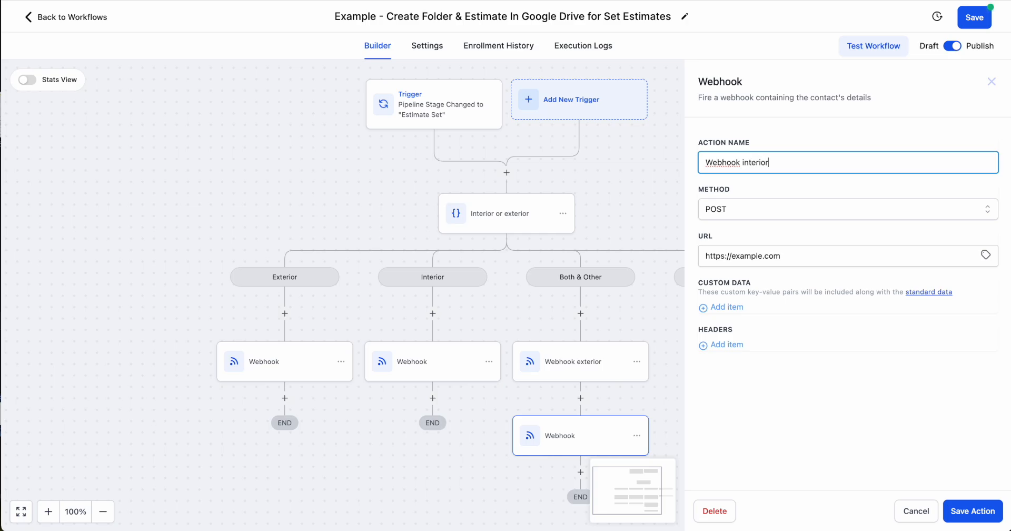
pyautogui.click(985, 512)
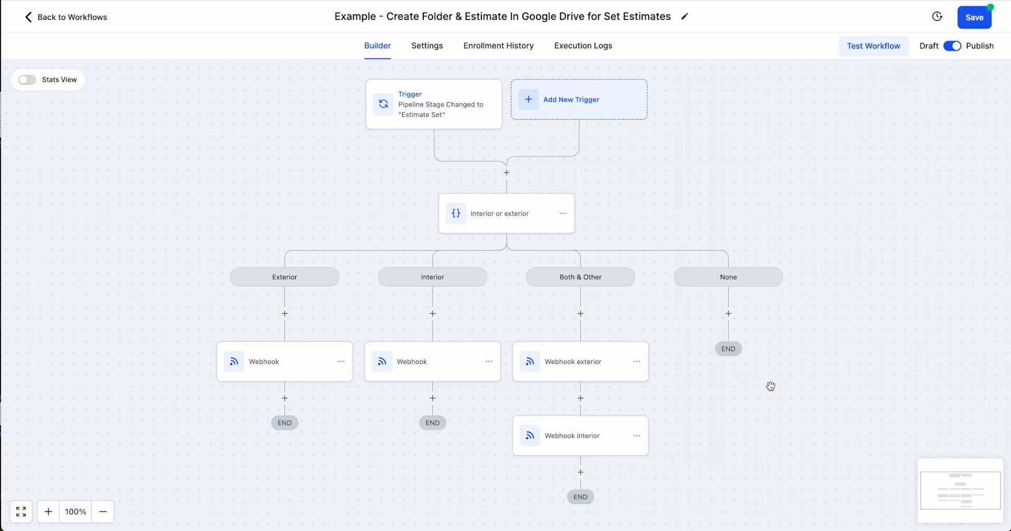
# Insert a Wait action with a time delay of 0.5 minutes between Webhook exterior and Webhook interior
pyautogui.click(580, 397)
pyautogui.write('wa')
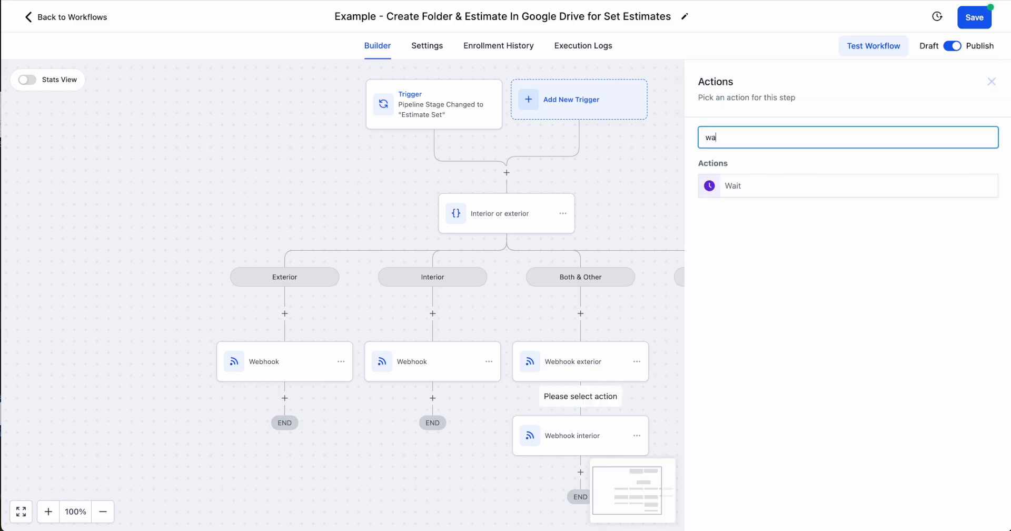
pyautogui.write('it')
pyautogui.click(762, 185)
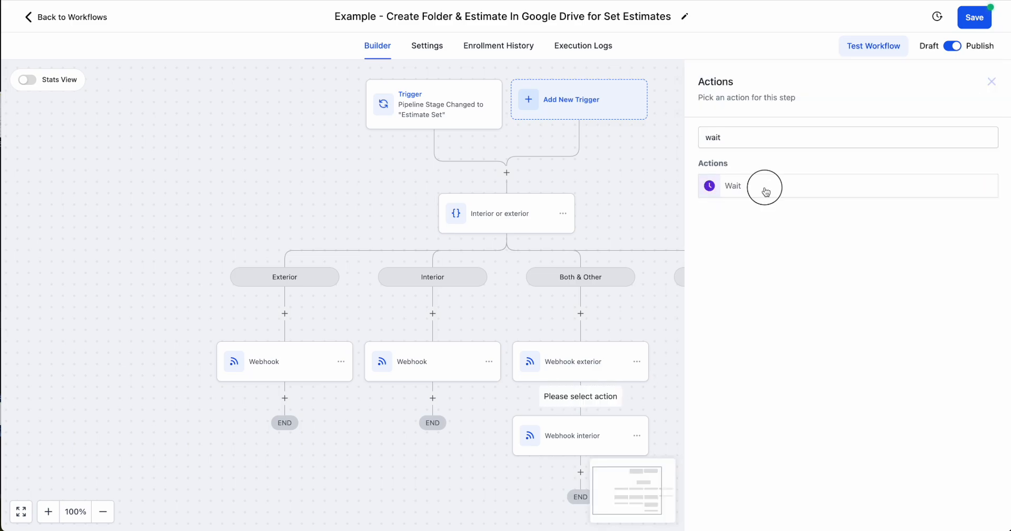
pyautogui.doubleClick(545, 260)
pyautogui.write('1')
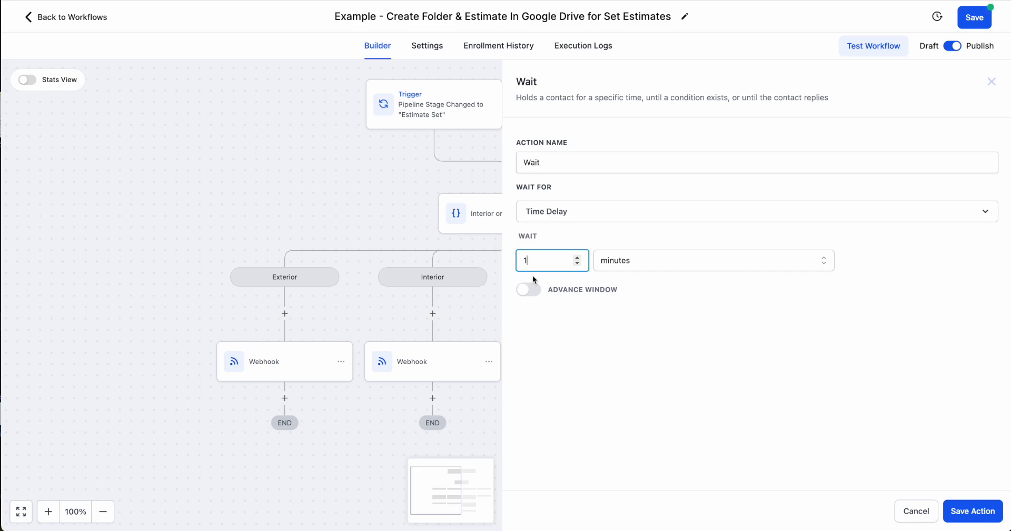
pyautogui.press('BackSpace')
pyautogui.write('0.5')
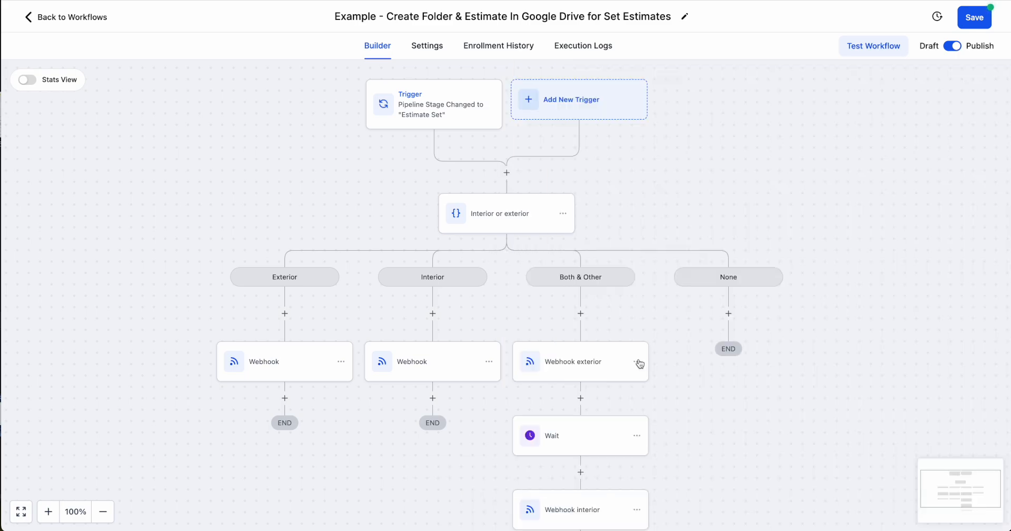
# Review the action sequence of the Both & Other branch and return to the workflow list
pyautogui.scroll(-1, 575, 348)
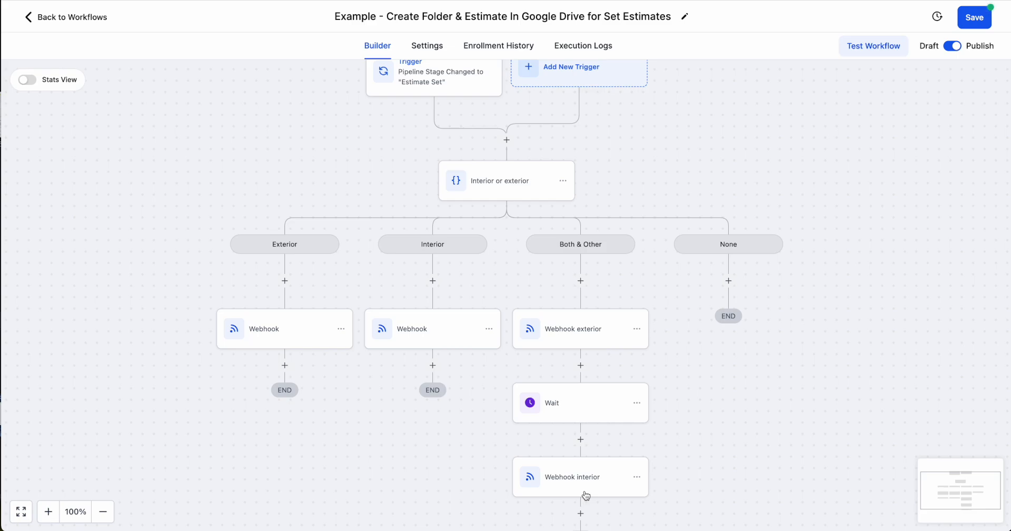
pyautogui.scroll(1, 503, 395)
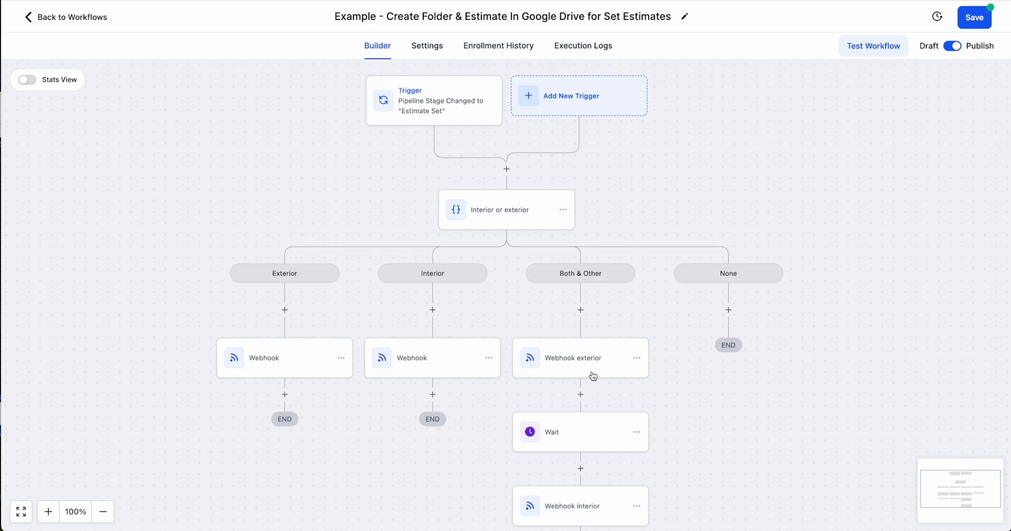
pyautogui.scroll(-2, 591, 377)
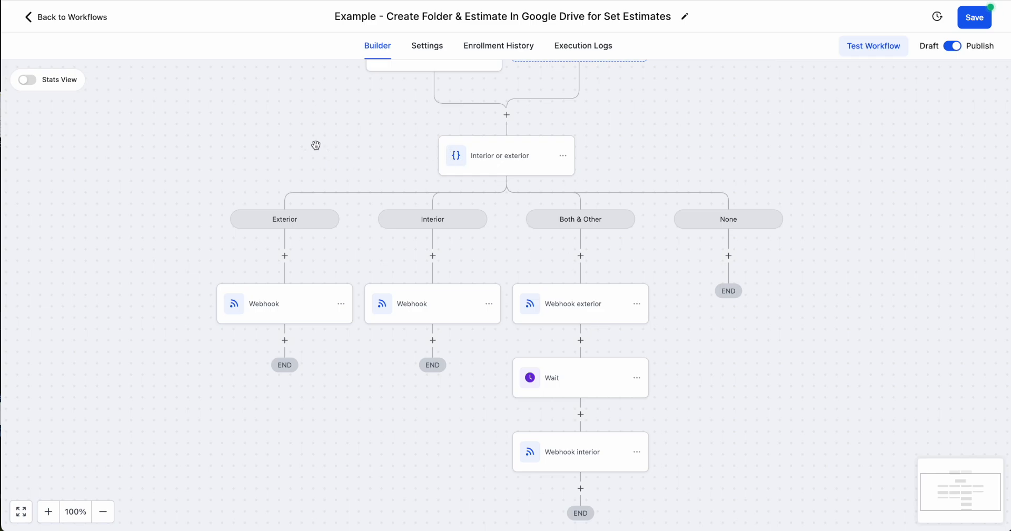
pyautogui.scroll(1, 191, 107)
pyautogui.click(72, 18)
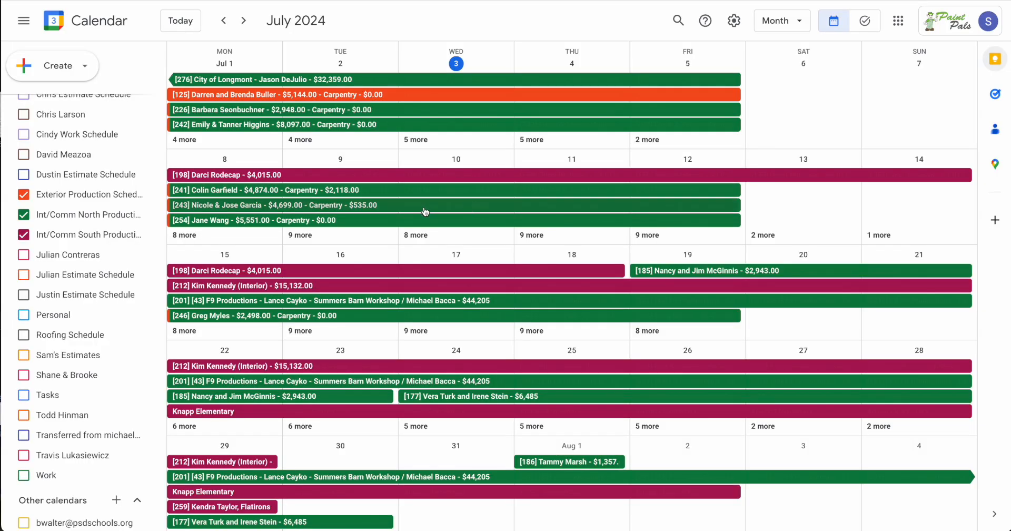
# In Google Calendar, open the July 8–12 production event priced $4,699.00, examine its folder and CRM links, and close it
pyautogui.click(426, 210)
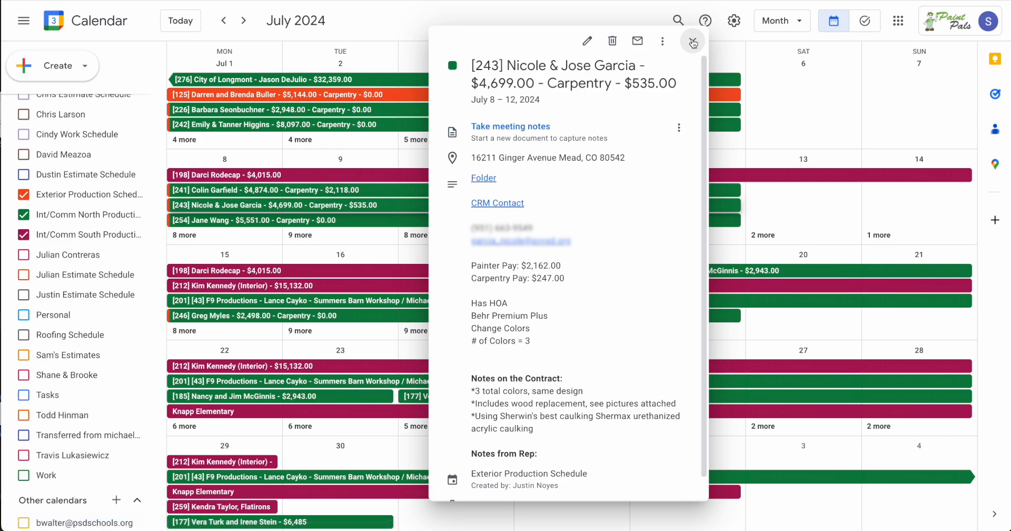
pyautogui.click(692, 41)
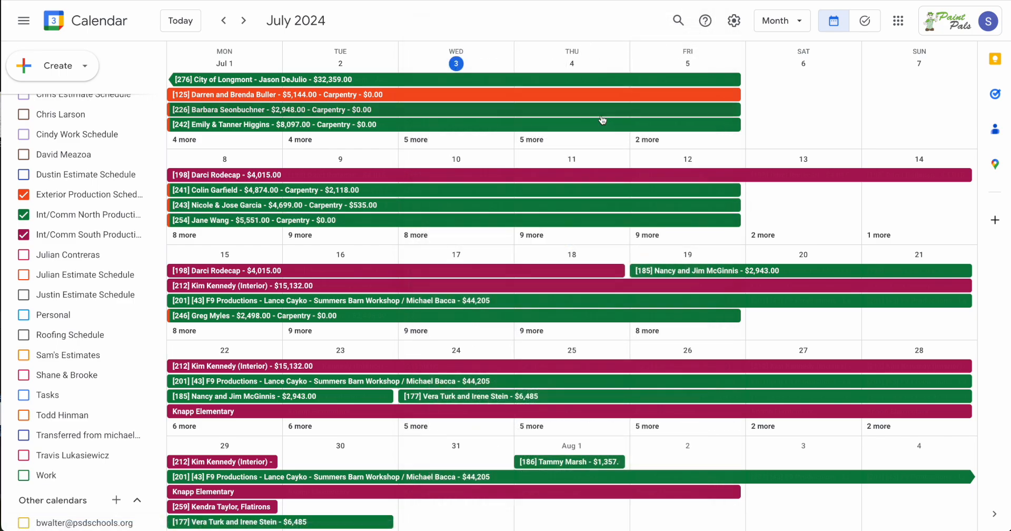